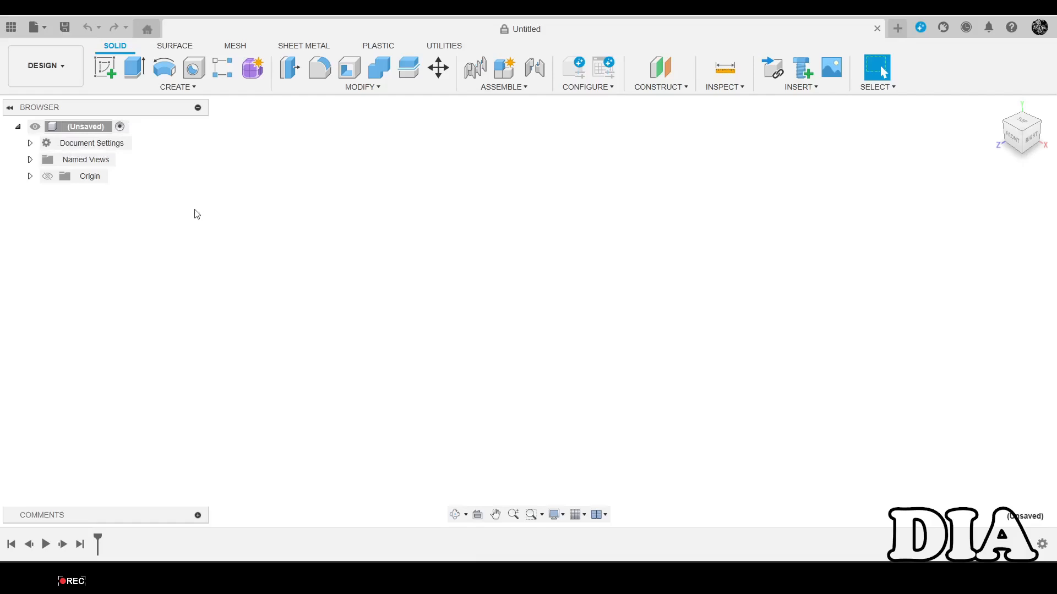
Create an internal sheet metal component under the root, using the Steel (mm) sheet metal rule.
{"action": "right_click", "coordinate": [91, 136]}
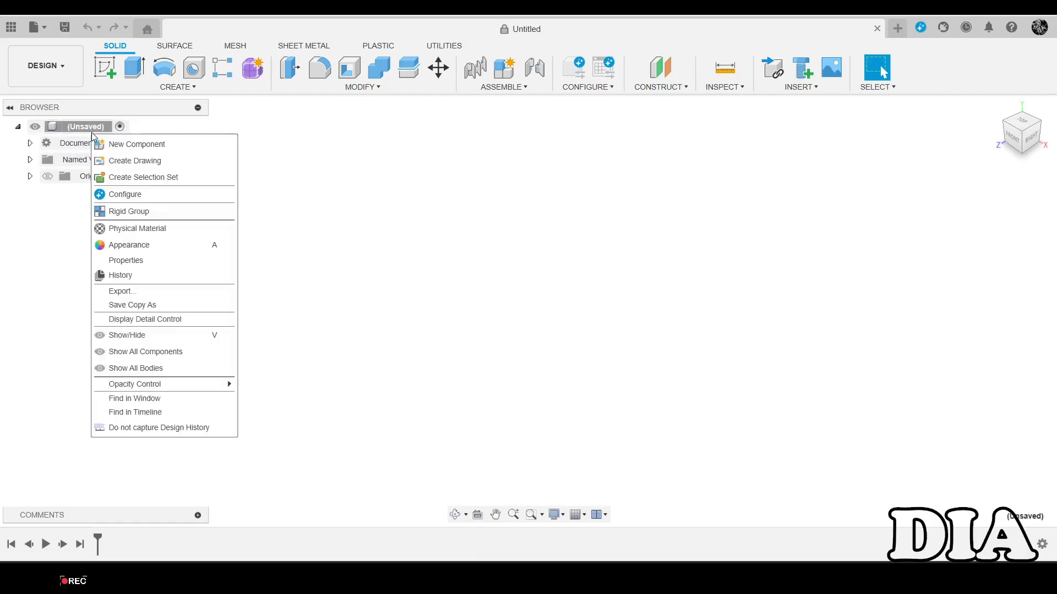
{"action": "left_click", "coordinate": [123, 143]}
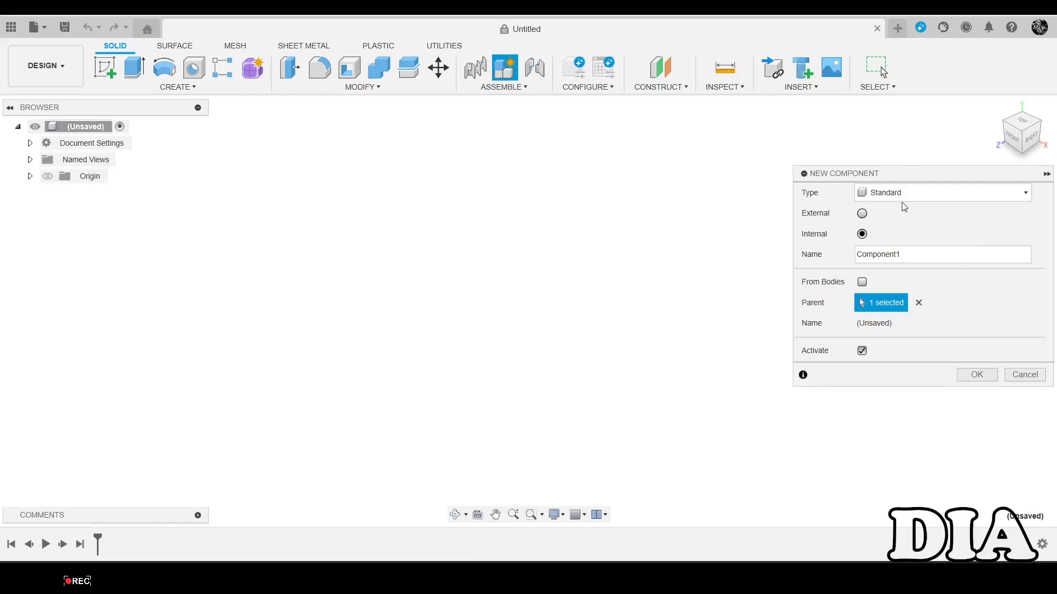
{"action": "left_click", "coordinate": [914, 194]}
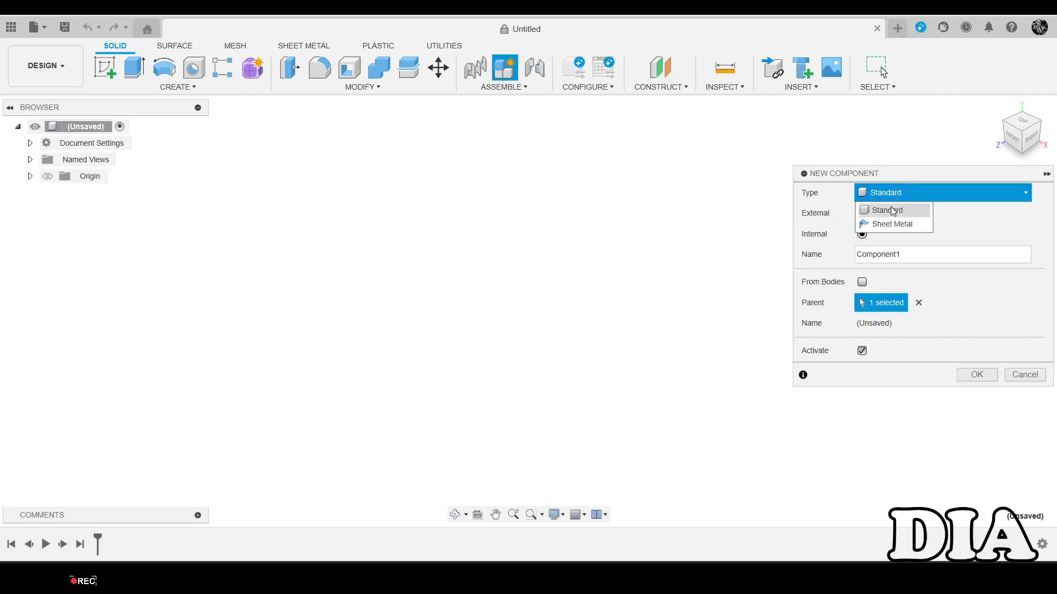
{"action": "left_click", "coordinate": [897, 225]}
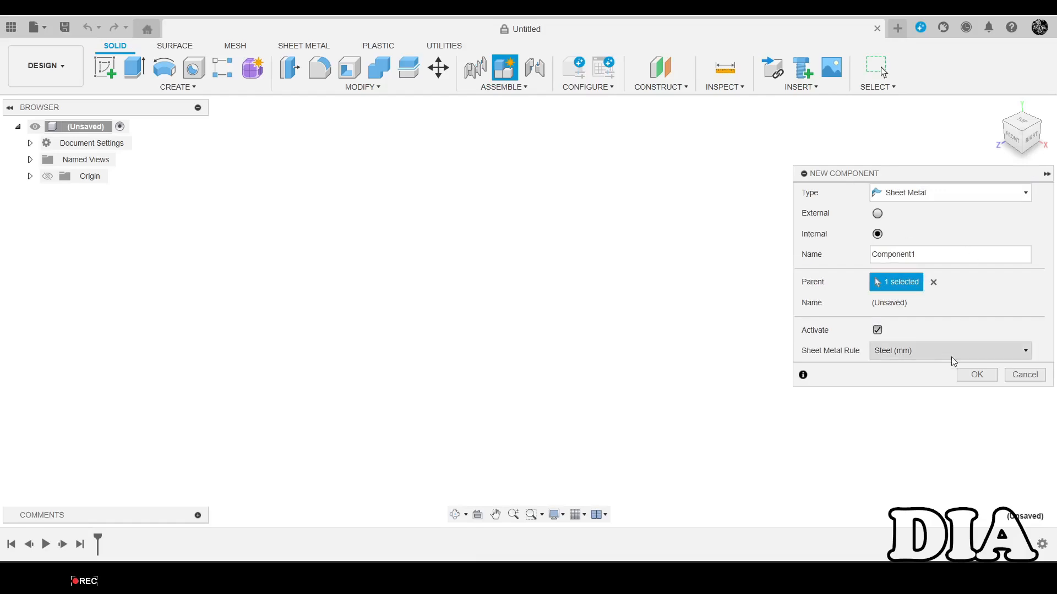
{"action": "left_click", "coordinate": [973, 351]}
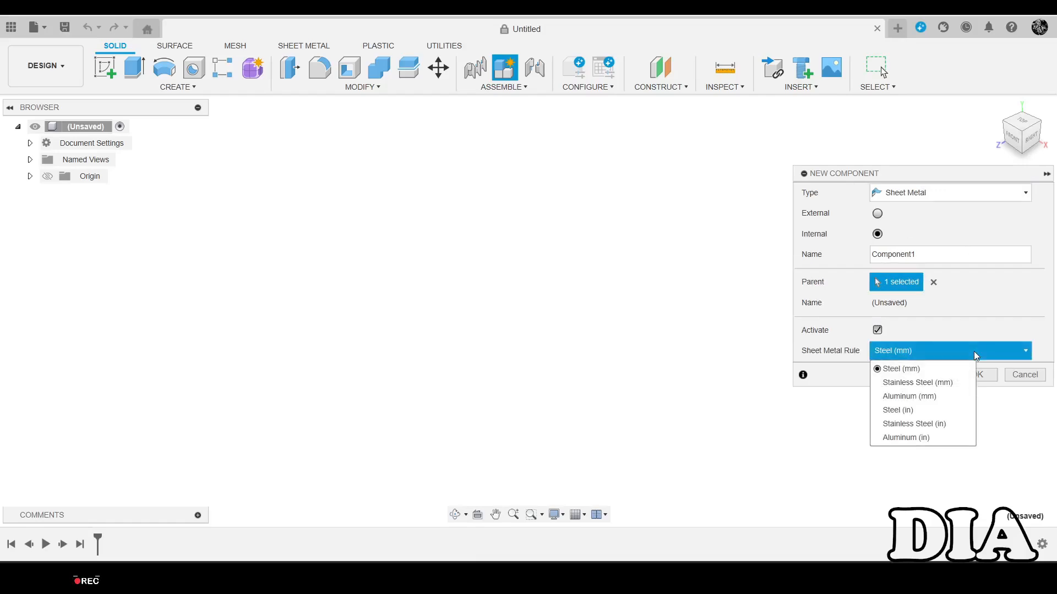
{"action": "left_click", "coordinate": [973, 351]}
{"action": "left_click", "coordinate": [979, 374]}
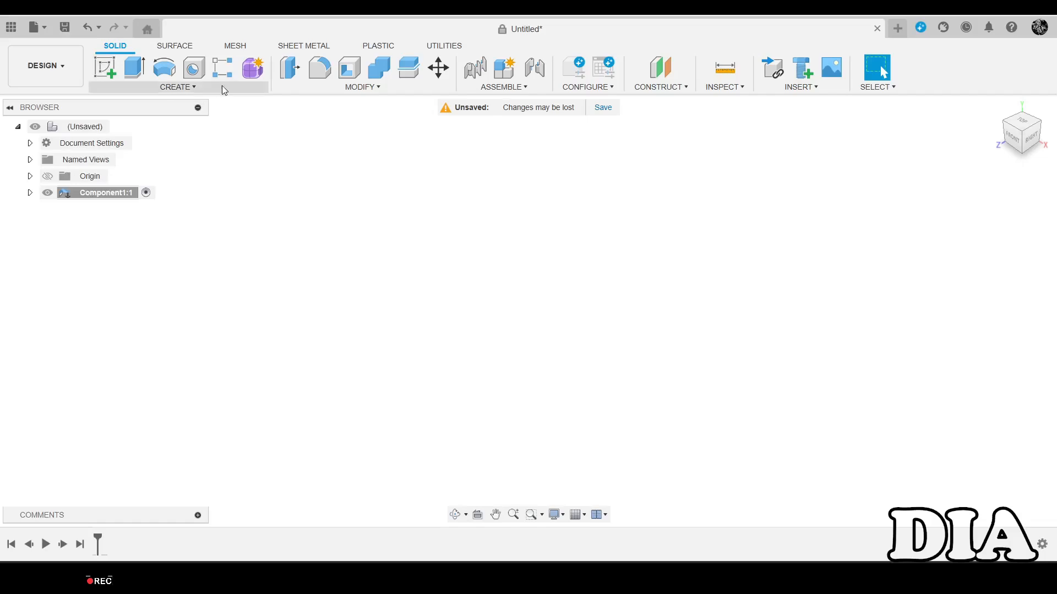
Start a sketch on the horizontal origin plane and draw a circle about 188 mm in diameter centred on the origin.
{"action": "left_click", "coordinate": [108, 72]}
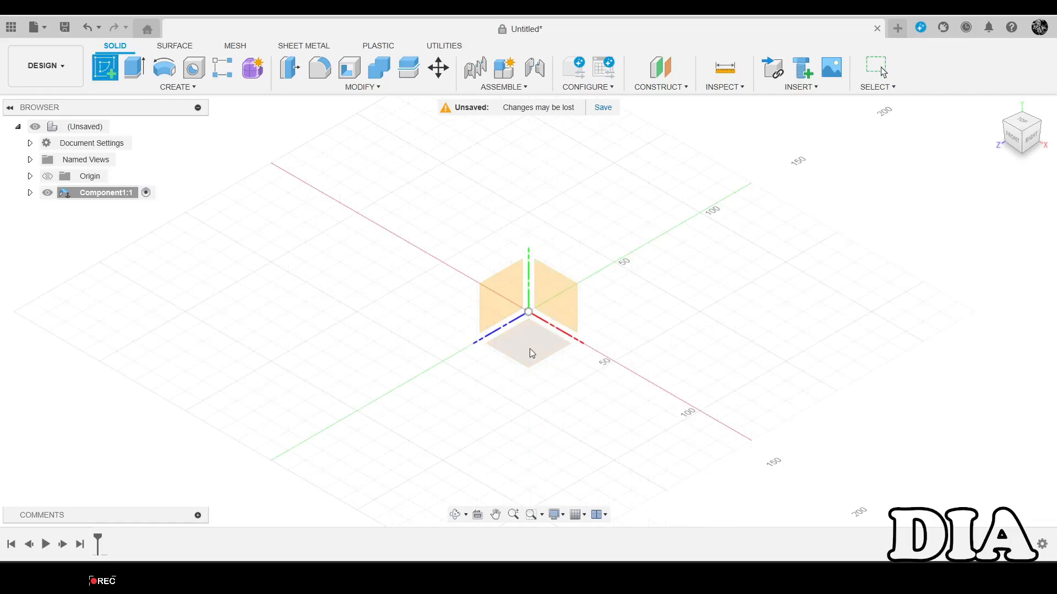
{"action": "left_click", "coordinate": [530, 349]}
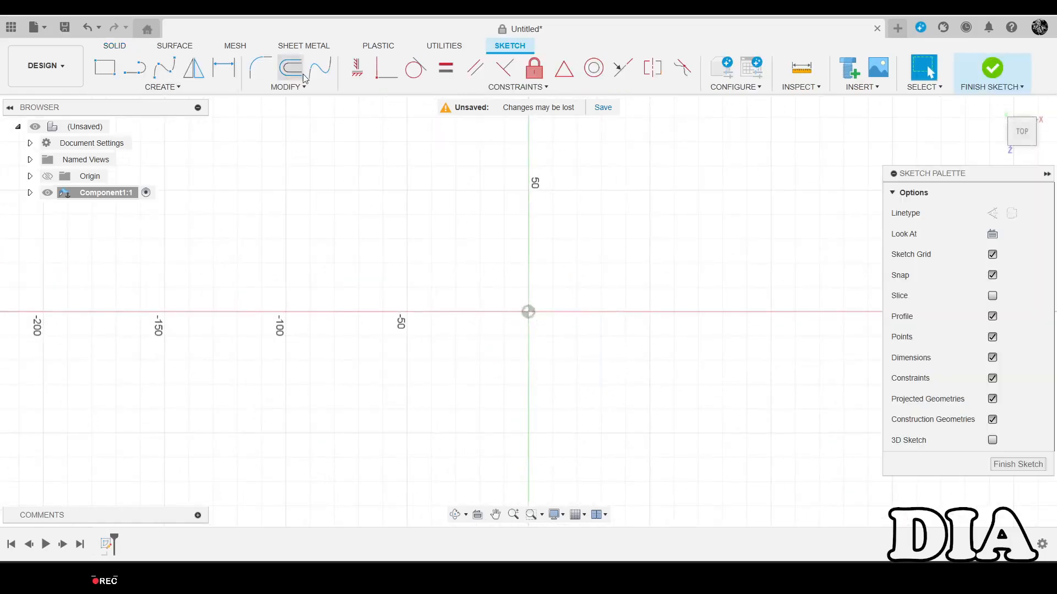
{"action": "left_click", "coordinate": [158, 89]}
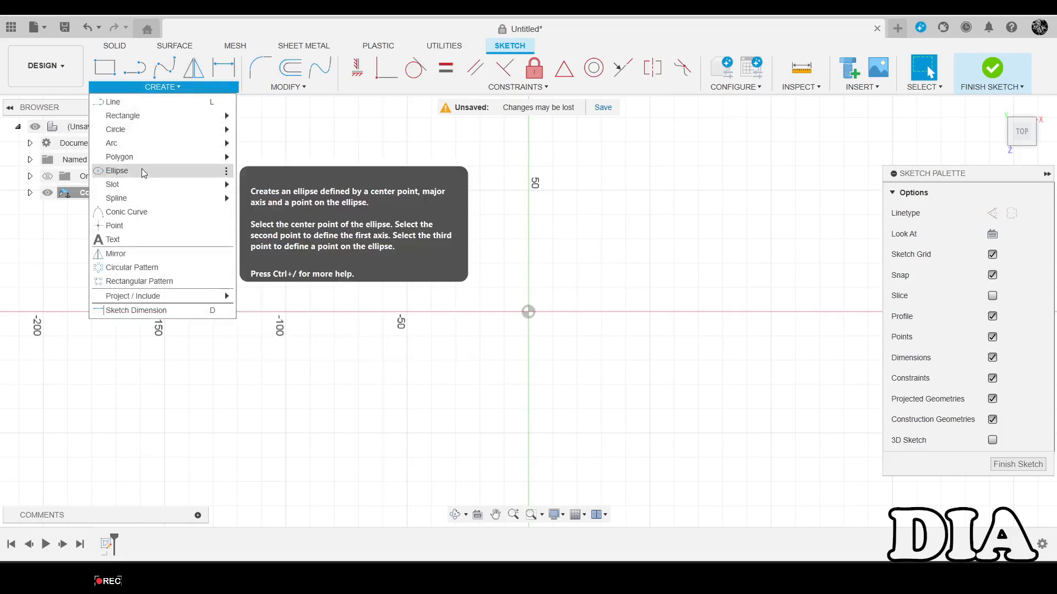
{"action": "mouse_move", "coordinate": [228, 130]}
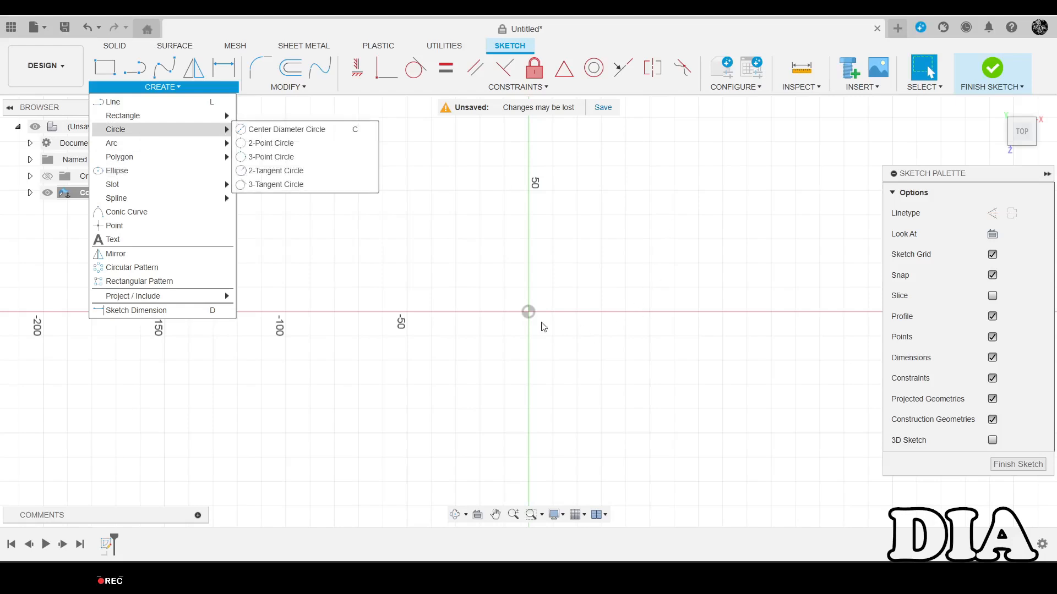
{"action": "left_click", "coordinate": [322, 145]}
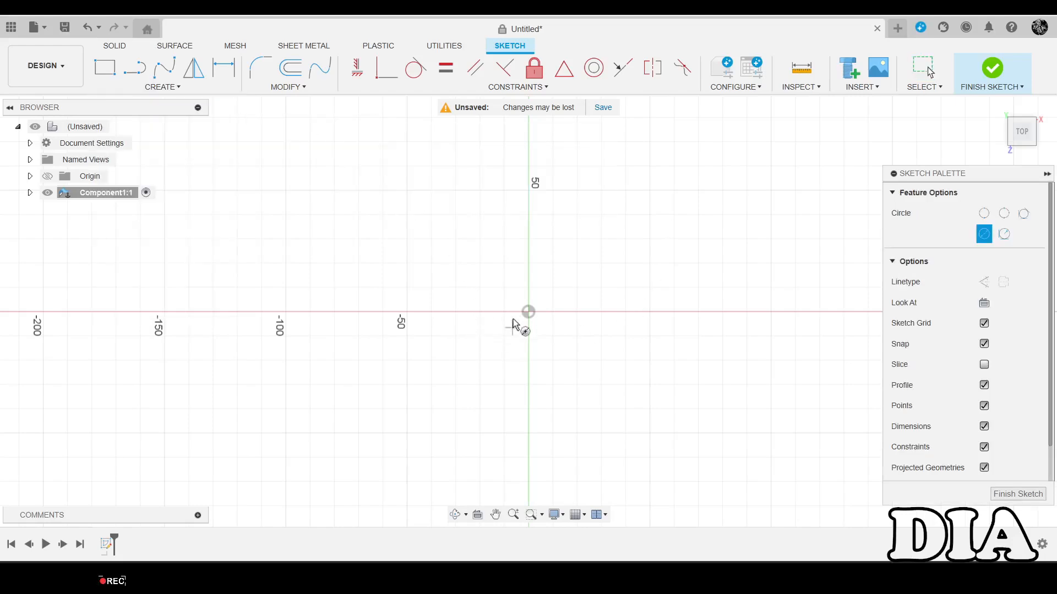
{"action": "left_click", "coordinate": [529, 312]}
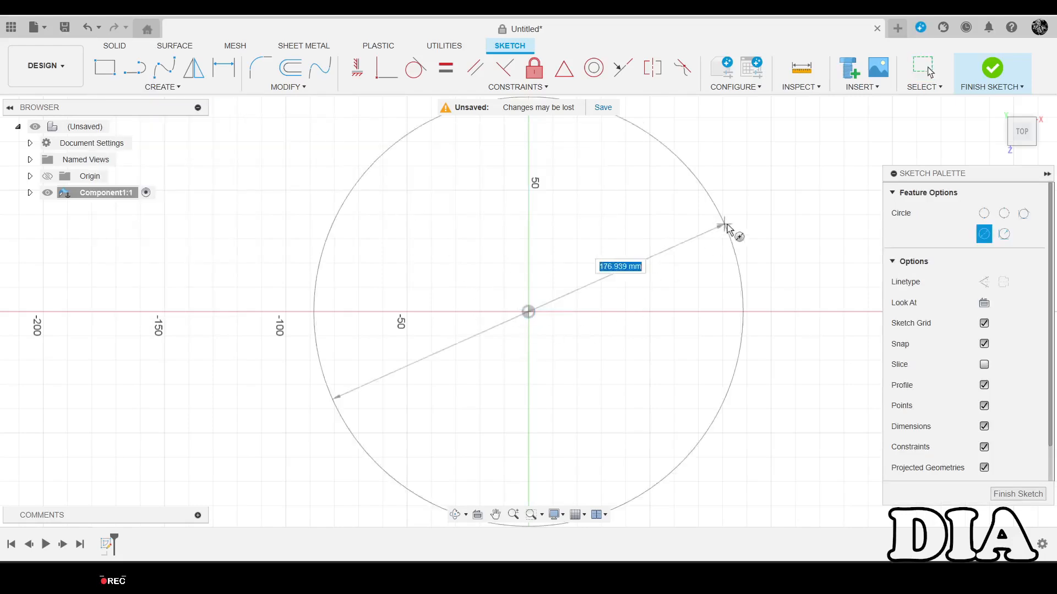
{"action": "left_click", "coordinate": [748, 255]}
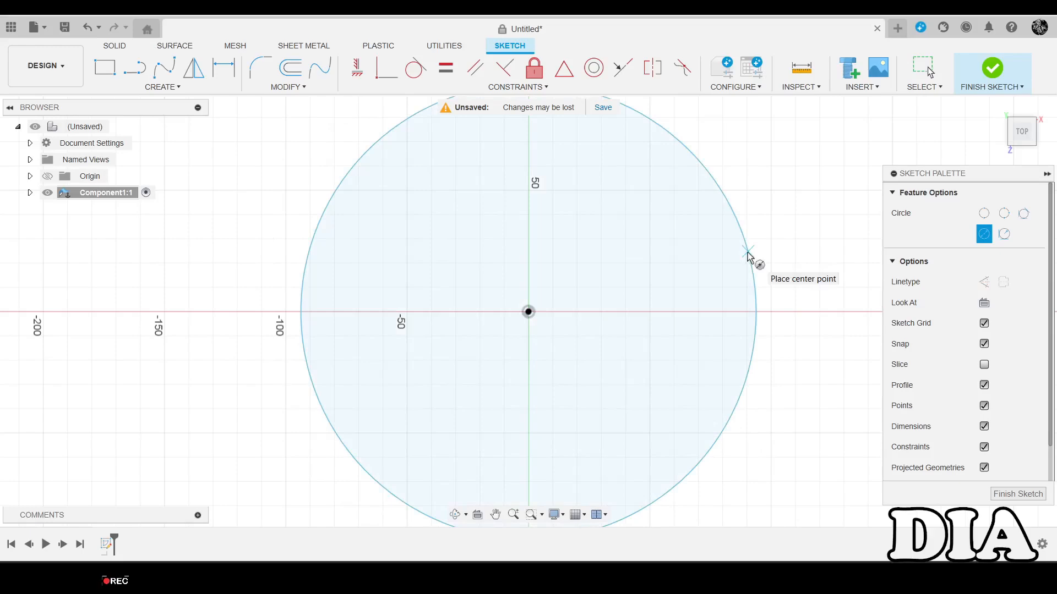
Dimension the circle's diameter to 200 mm.
{"action": "key", "text": "d"}
{"action": "left_click", "coordinate": [752, 268]}
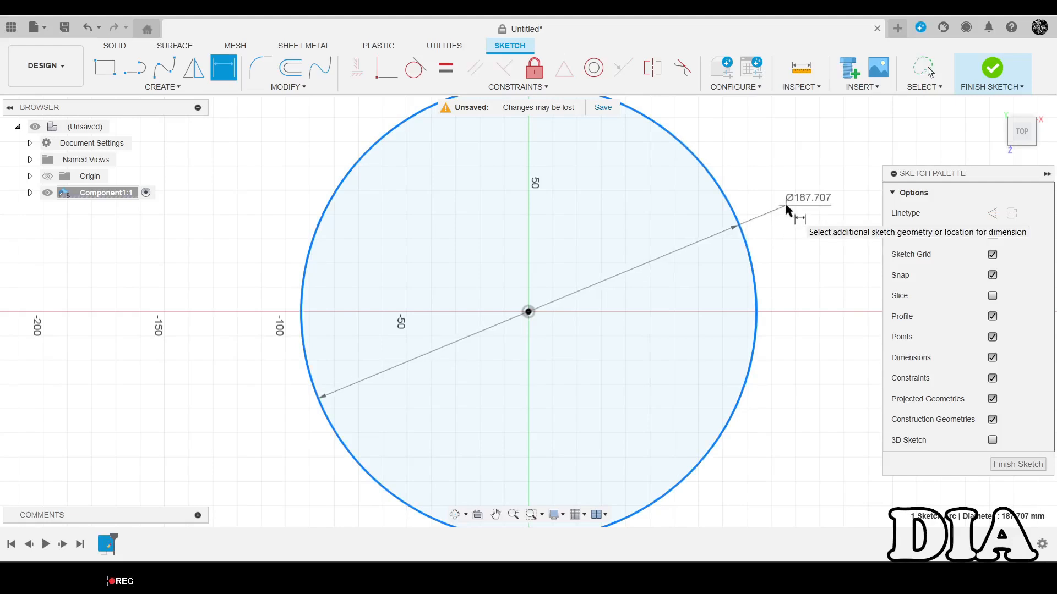
{"action": "left_click", "coordinate": [785, 203]}
{"action": "type", "text": "200"}
{"action": "key", "text": "Return"}
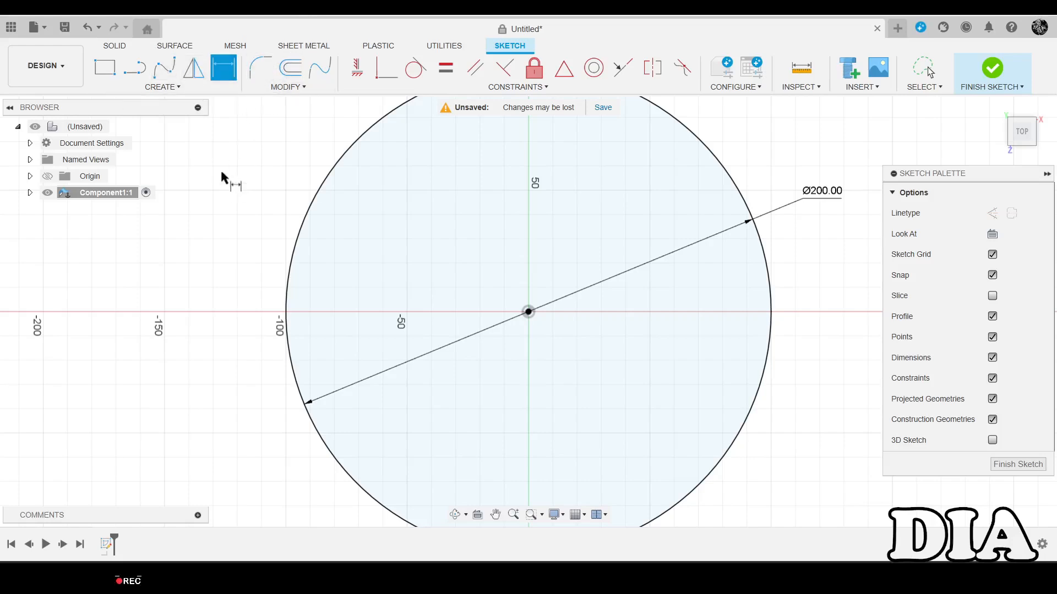
Sketch a second, smaller circle about 170 mm in diameter centred on the origin inside the 200 mm circle.
{"action": "left_click", "coordinate": [176, 84]}
{"action": "mouse_move", "coordinate": [141, 130]}
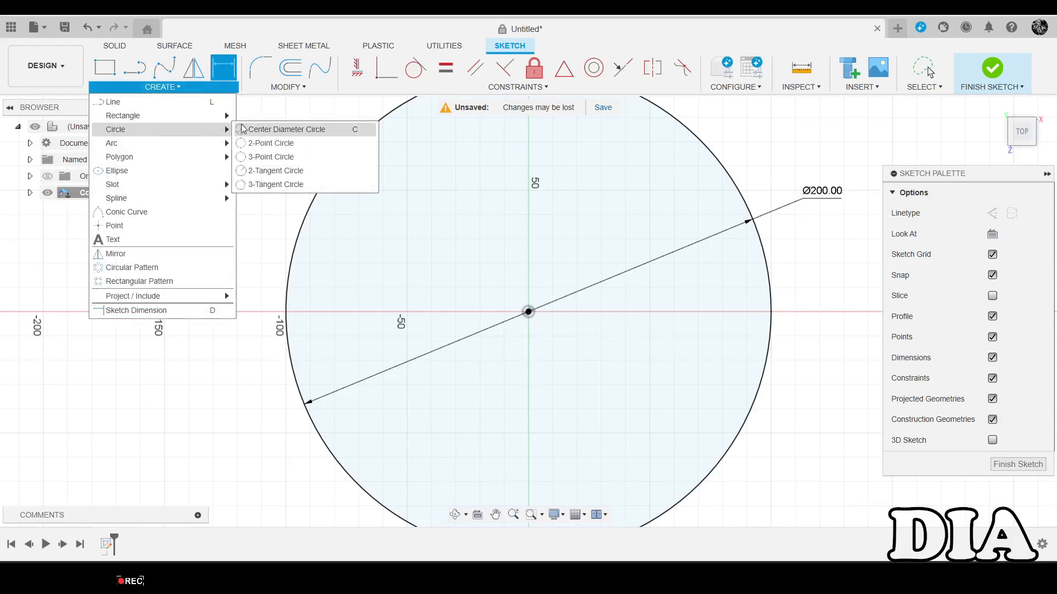
{"action": "left_click", "coordinate": [275, 129]}
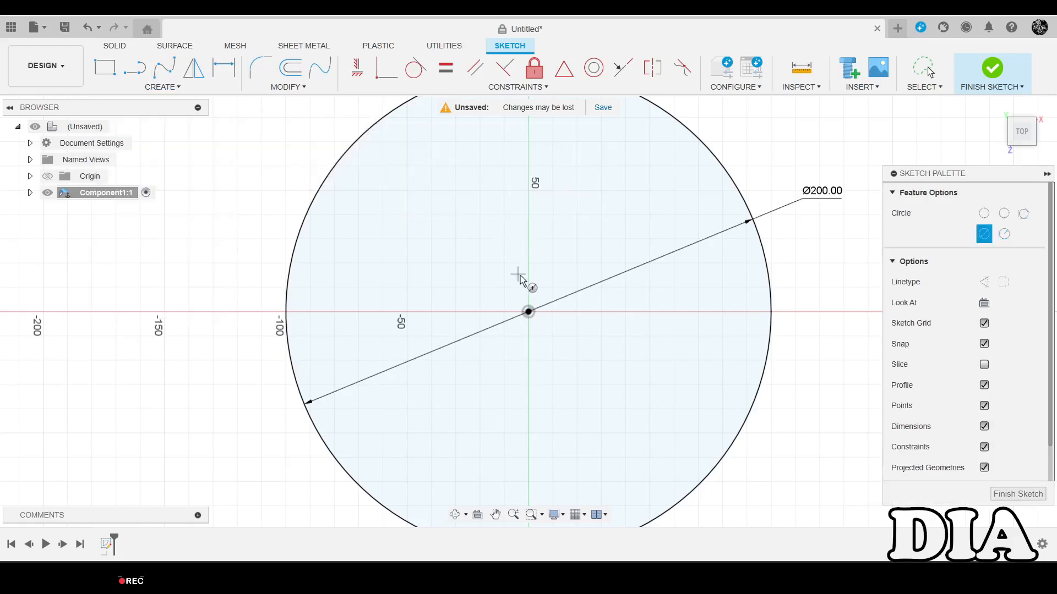
{"action": "left_click", "coordinate": [528, 312]}
{"action": "left_click", "coordinate": [677, 167]}
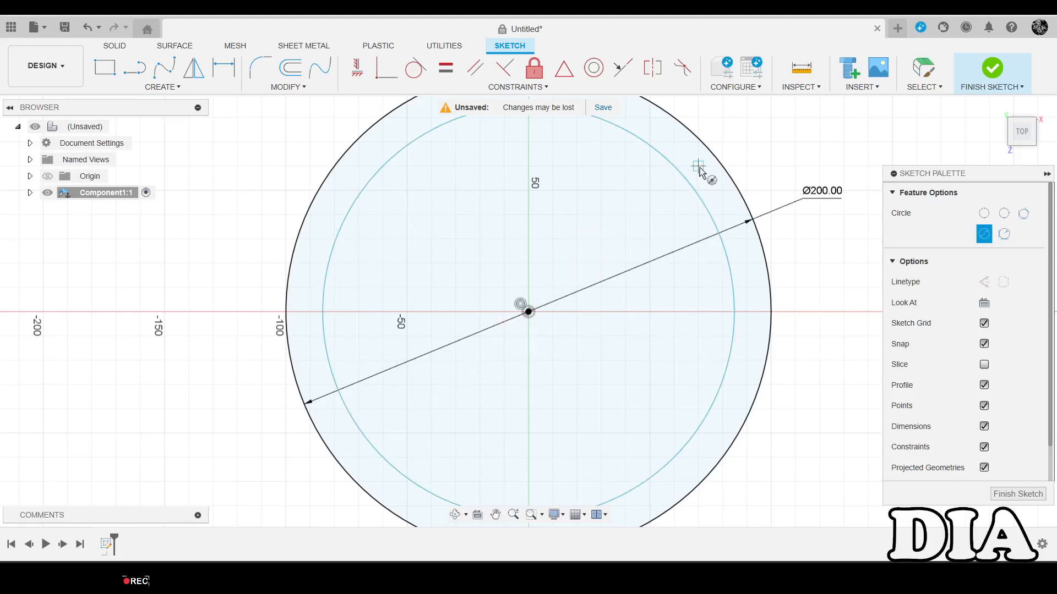
Dimension the radial gap between the inner and outer circles to 3 mm.
{"action": "key", "text": "d"}
{"action": "left_click", "coordinate": [697, 193]}
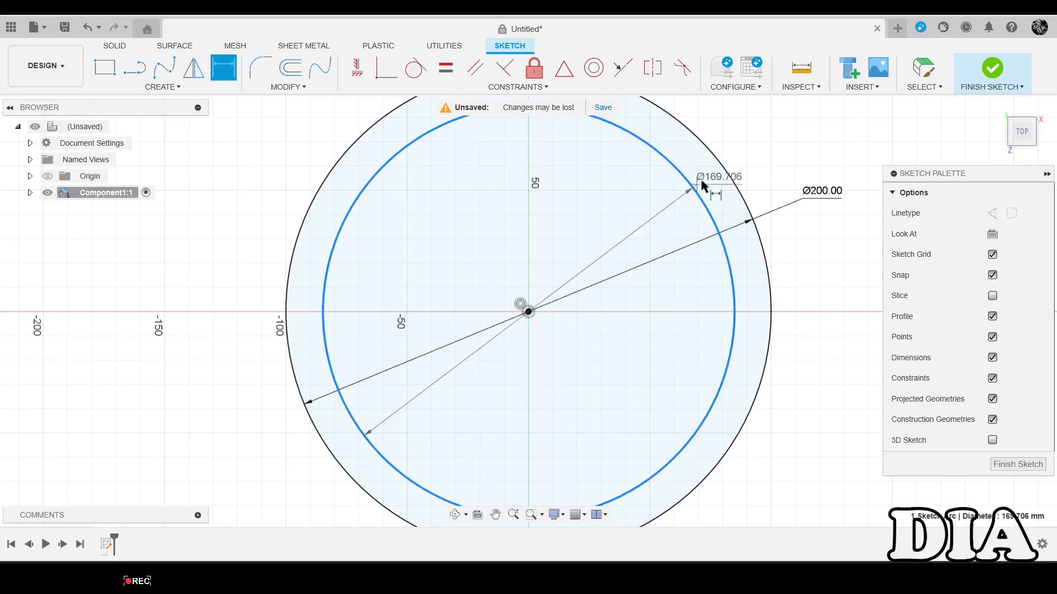
{"action": "left_click", "coordinate": [730, 177]}
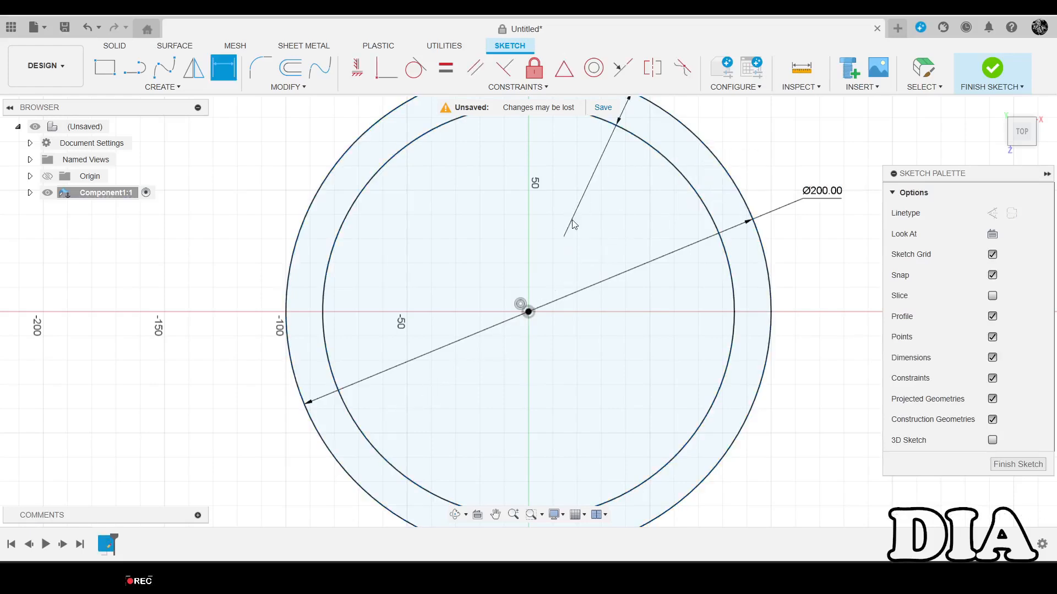
{"action": "left_click", "coordinate": [573, 221]}
{"action": "type", "text": "3"}
{"action": "key", "text": "Return"}
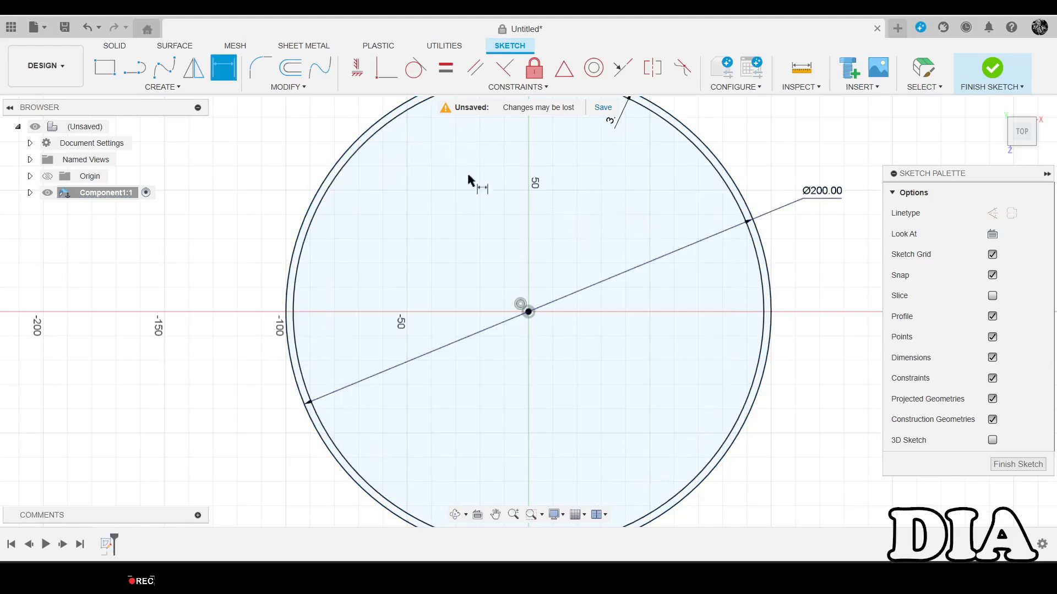
Draw two lines from the origin to the outer circle, one horizontal along the red axis and one angled slightly above it.
{"action": "left_click", "coordinate": [134, 68]}
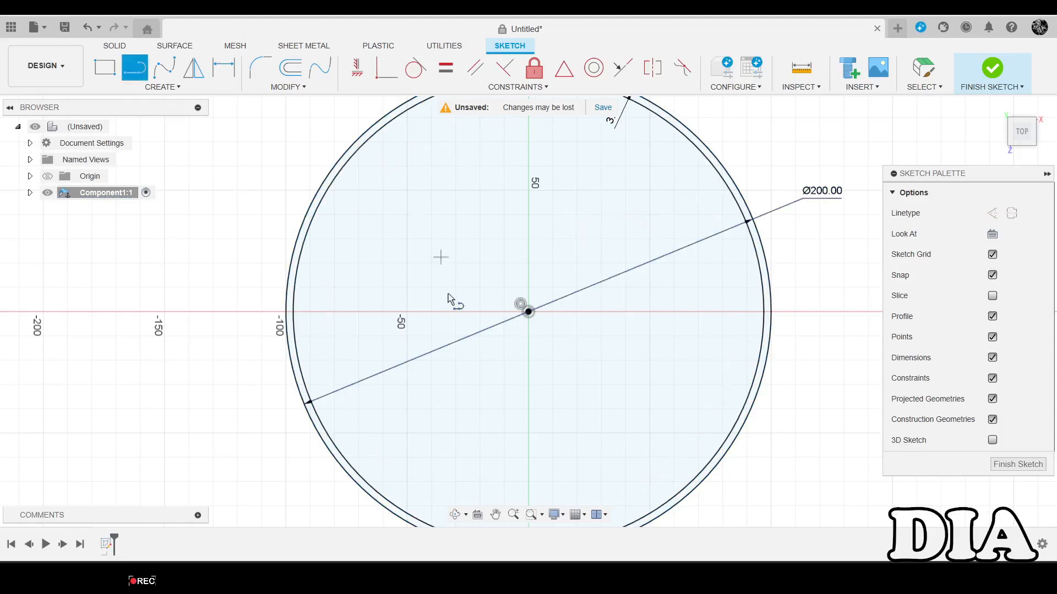
{"action": "left_click", "coordinate": [528, 312]}
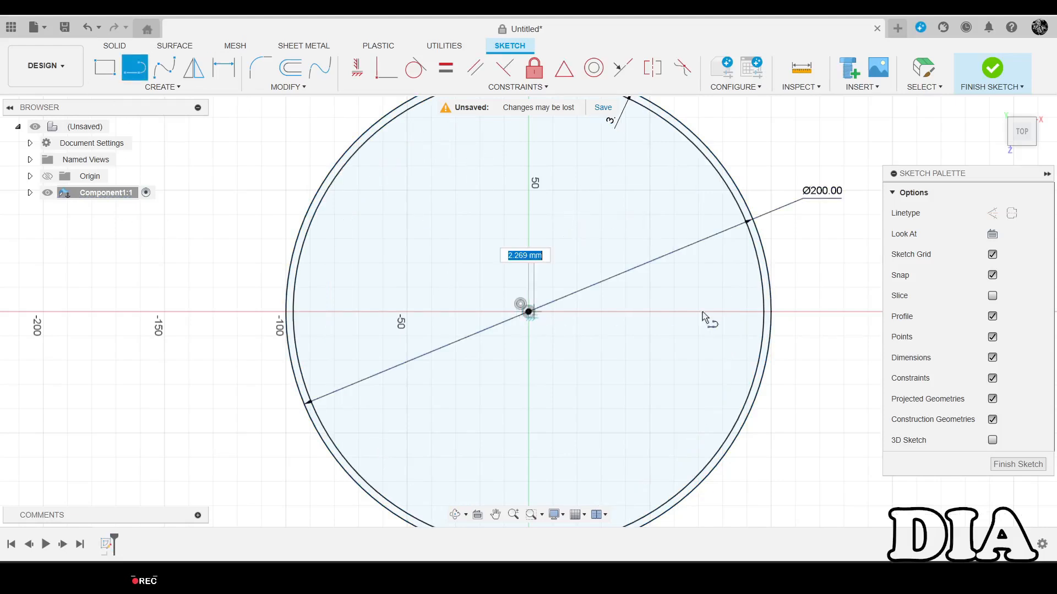
{"action": "left_click", "coordinate": [770, 312]}
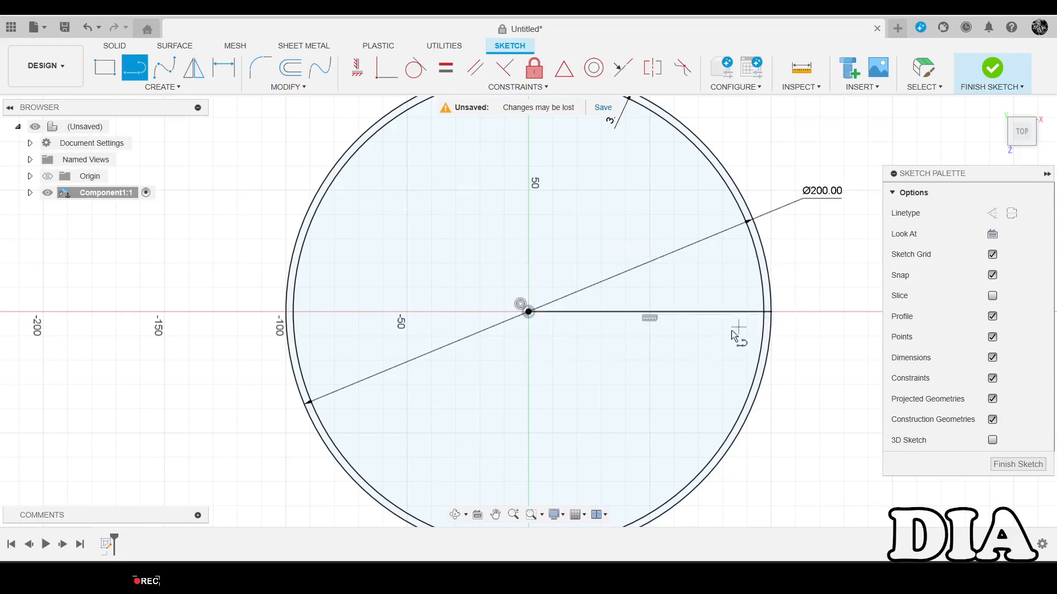
{"action": "left_click", "coordinate": [528, 312]}
{"action": "scroll", "coordinate": [780, 289], "scroll_direction": "up", "scroll_amount": 3}
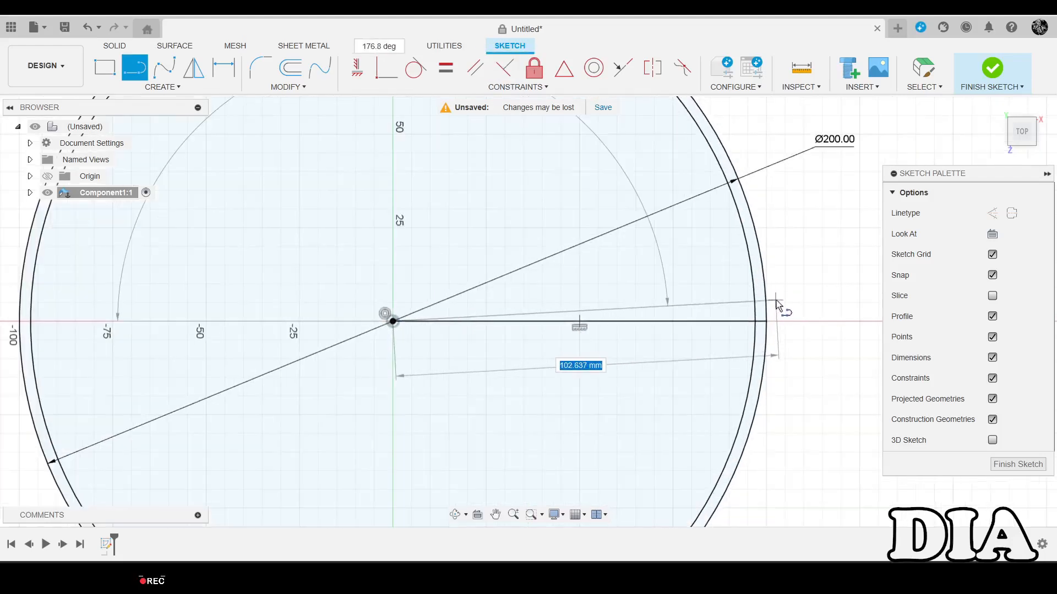
{"action": "left_click", "coordinate": [771, 302]}
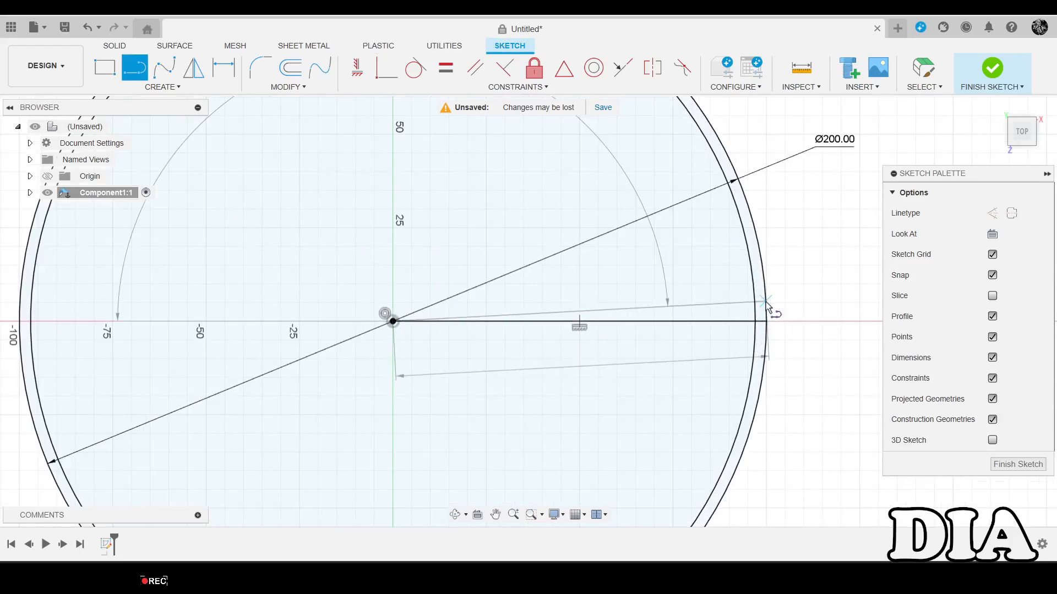
Dimension the vertical distance between the two lines' outer endpoints to 2 mm.
{"action": "key", "text": "c"}
{"action": "key", "text": "d"}
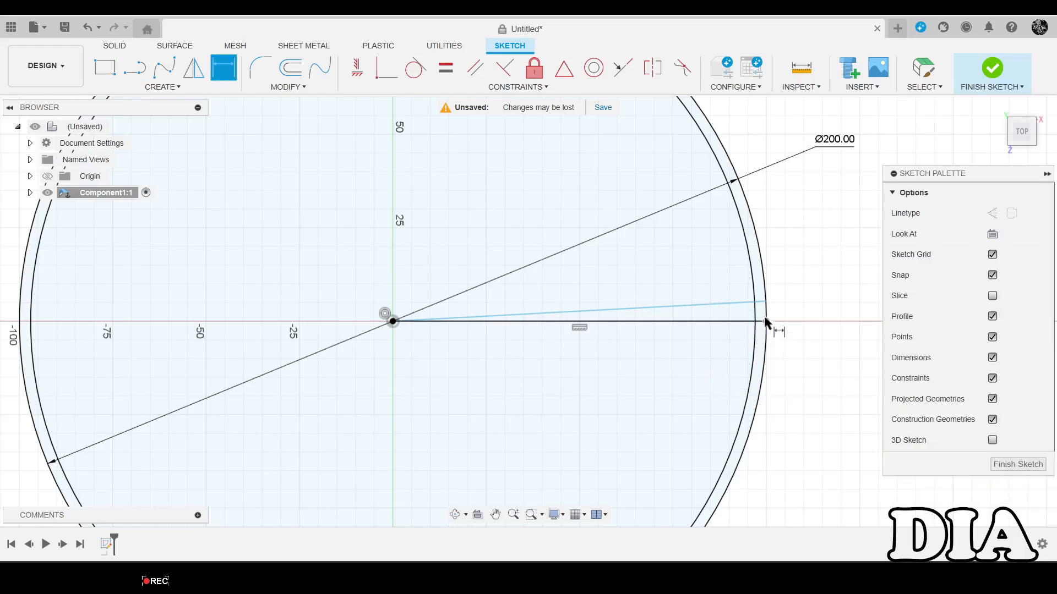
{"action": "left_click", "coordinate": [766, 321]}
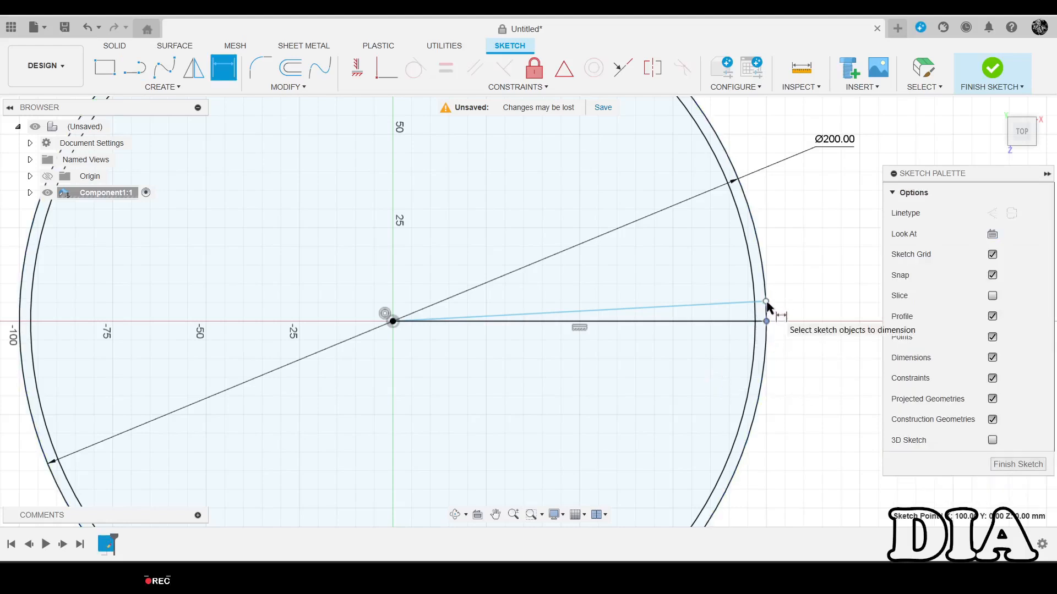
{"action": "left_click", "coordinate": [765, 301]}
{"action": "left_click", "coordinate": [791, 302]}
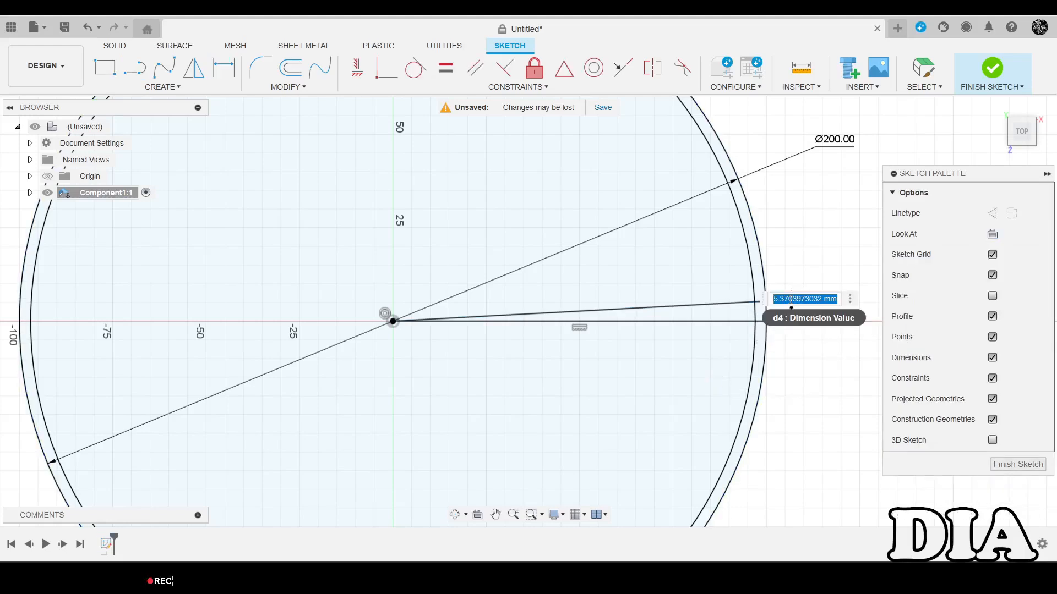
{"action": "type", "text": "2"}
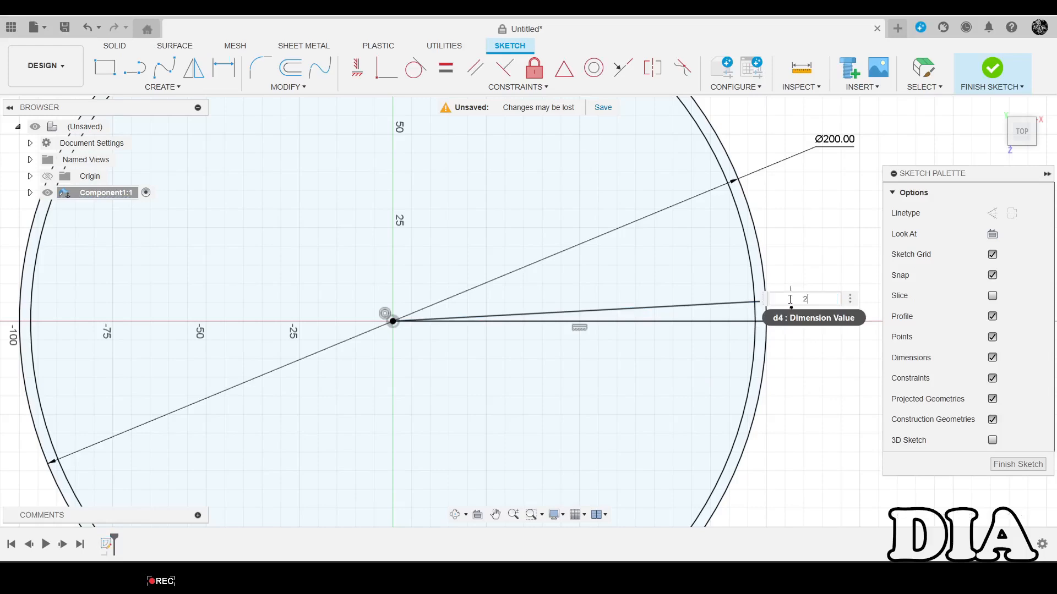
{"action": "key", "text": "Return"}
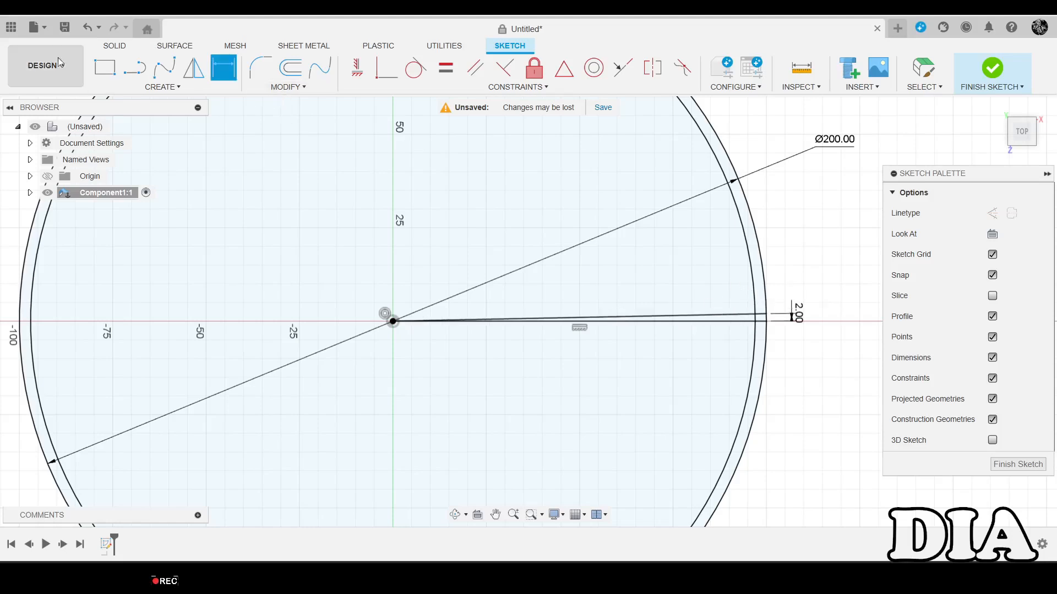
Extrude the thin ring profile, leaving out the small slit segment between the two lines, 150 mm upward as a new body.
{"action": "left_click", "coordinate": [116, 46]}
{"action": "left_click", "coordinate": [135, 68]}
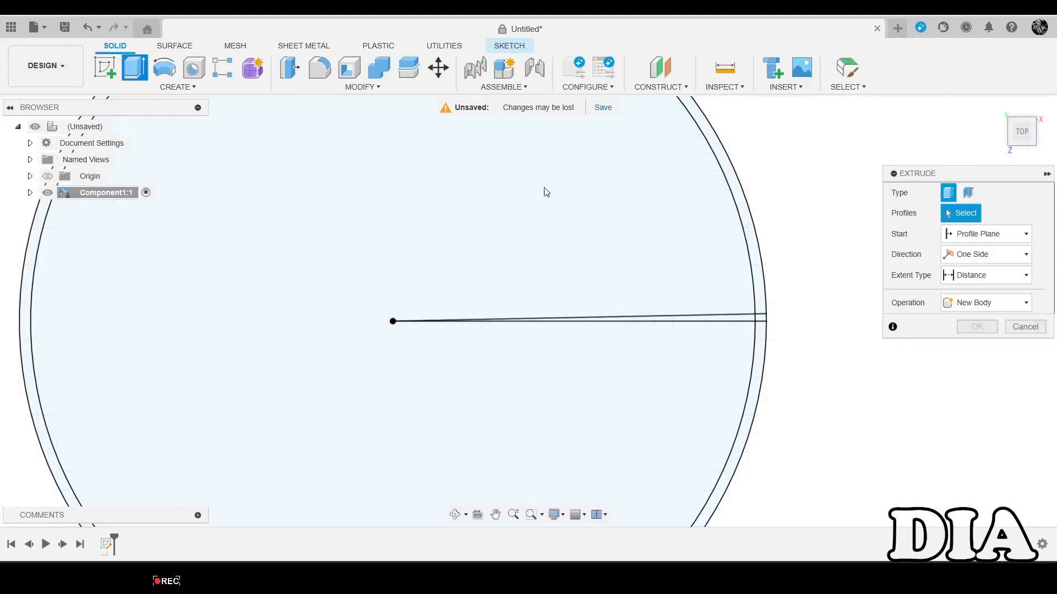
{"action": "left_click", "coordinate": [756, 272]}
{"action": "scroll", "coordinate": [698, 347], "scroll_direction": "down", "scroll_amount": 5}
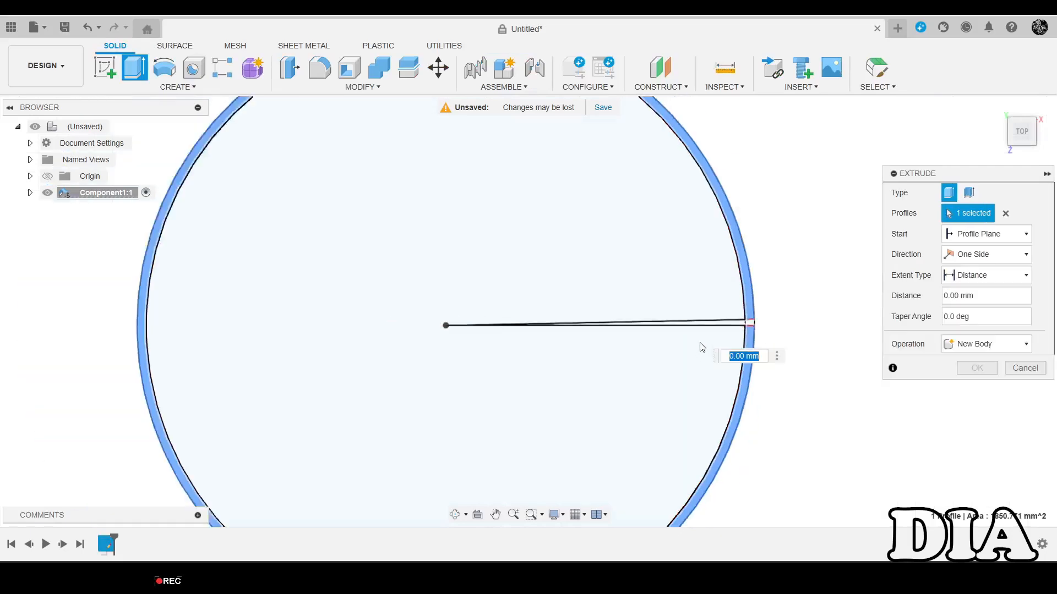
{"action": "middle_click_drag", "start_coordinate": [681, 347], "coordinate": [689, 220], "text": "shift"}
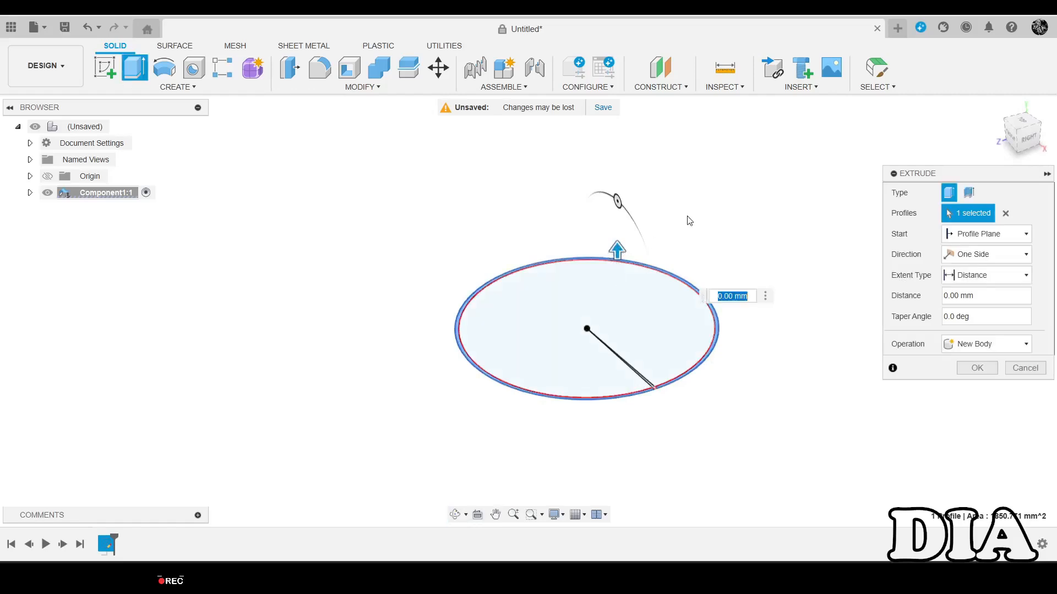
{"action": "left_click", "coordinate": [983, 296]}
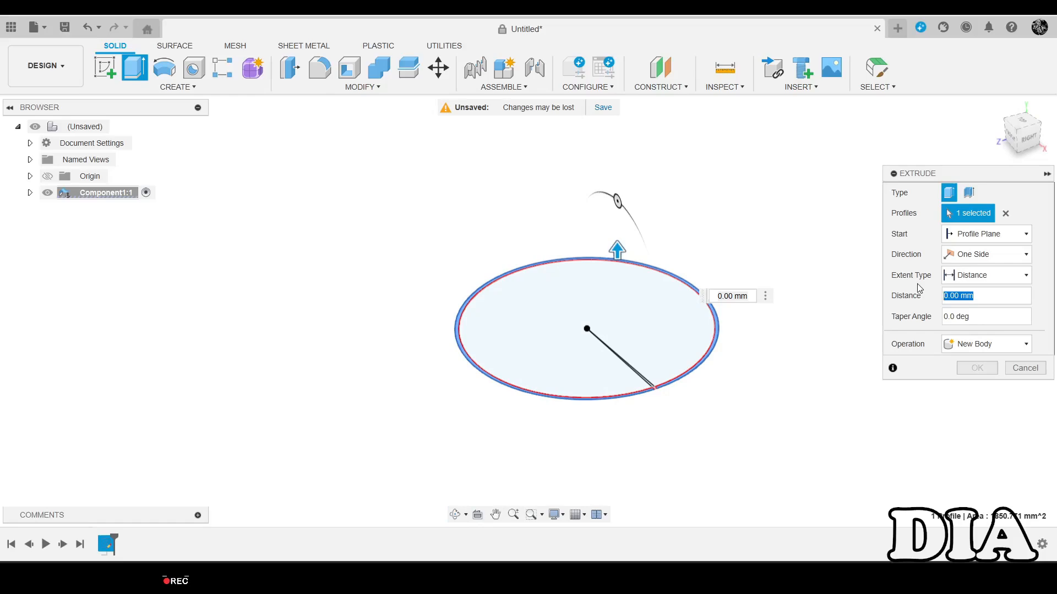
{"action": "type", "text": "15"}
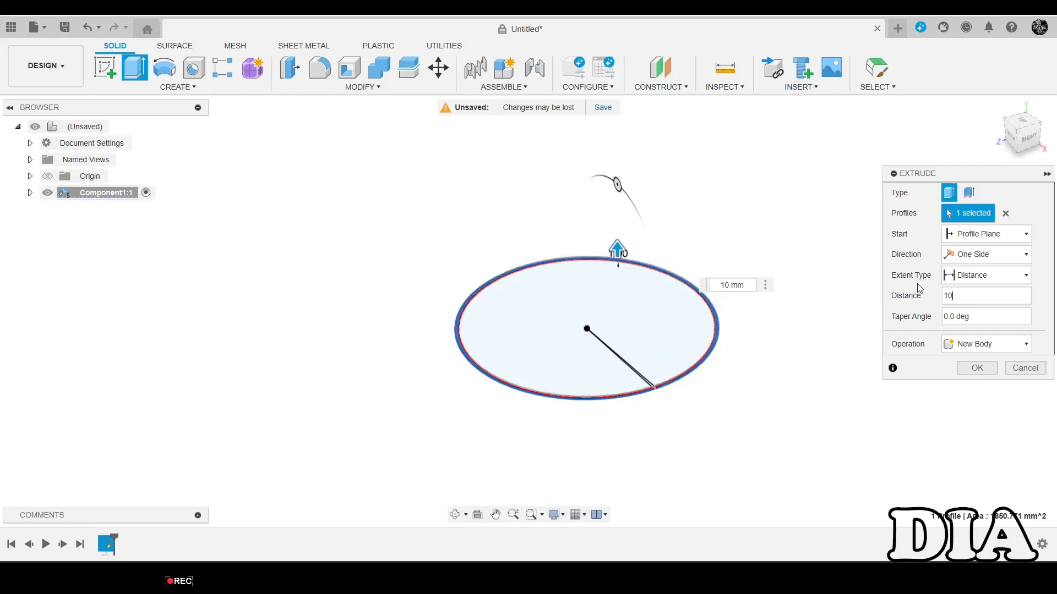
{"action": "type", "text": "0"}
{"action": "key", "text": "BackSpace"}
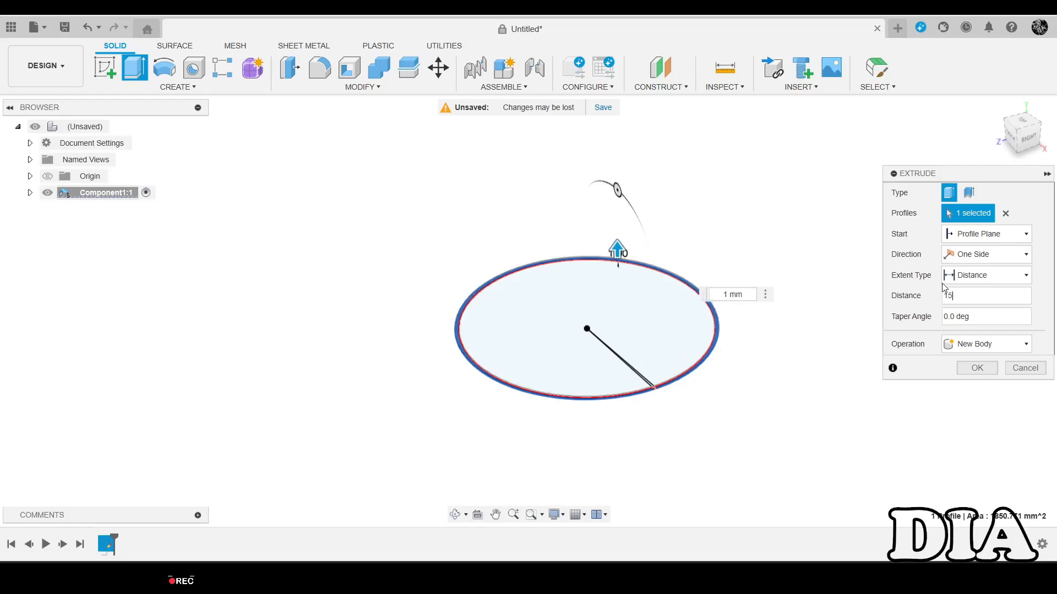
{"action": "type", "text": "50"}
{"action": "key", "text": "Return"}
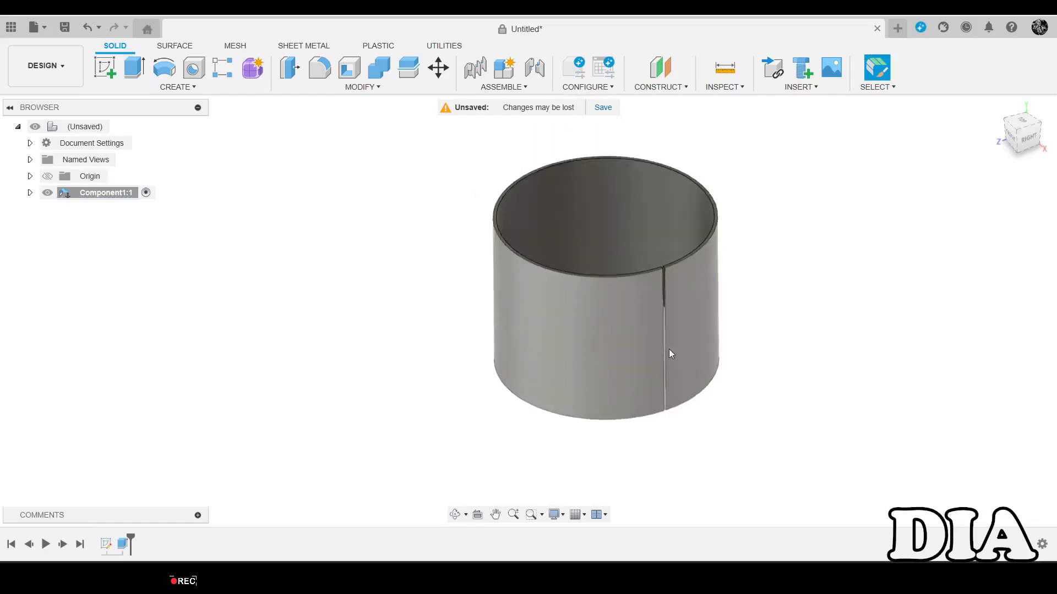
Extrude one of the ring's end faces at the slit by 1 mm into the gap, joining it to the body.
{"action": "scroll", "coordinate": [605, 203], "scroll_direction": "up", "scroll_amount": 8}
{"action": "middle_click_drag", "start_coordinate": [696, 236], "coordinate": [688, 295], "text": "shift"}
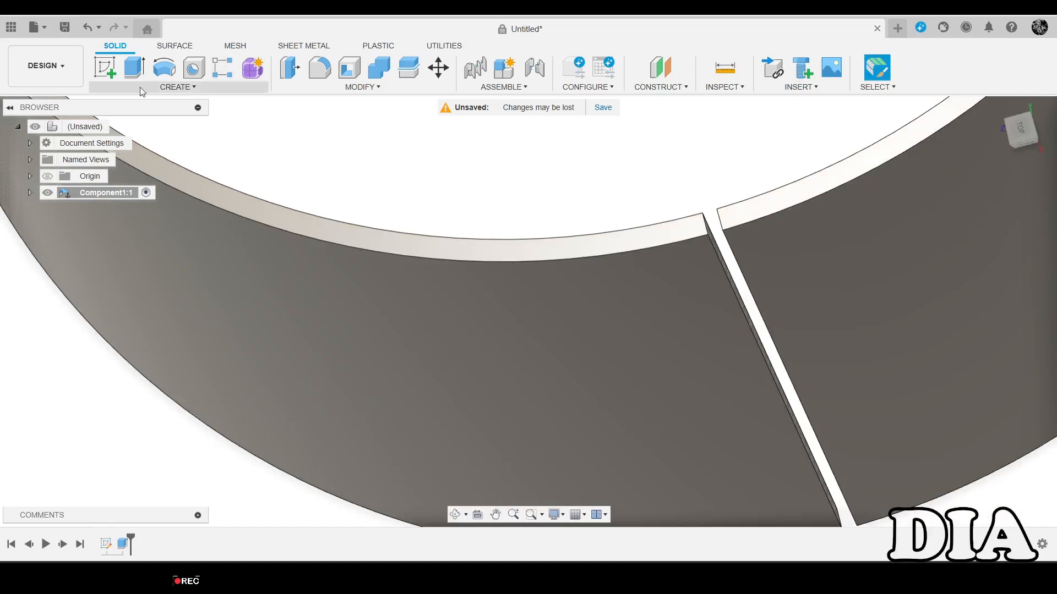
{"action": "left_click", "coordinate": [134, 67]}
{"action": "scroll", "coordinate": [760, 245], "scroll_direction": "up", "scroll_amount": 3}
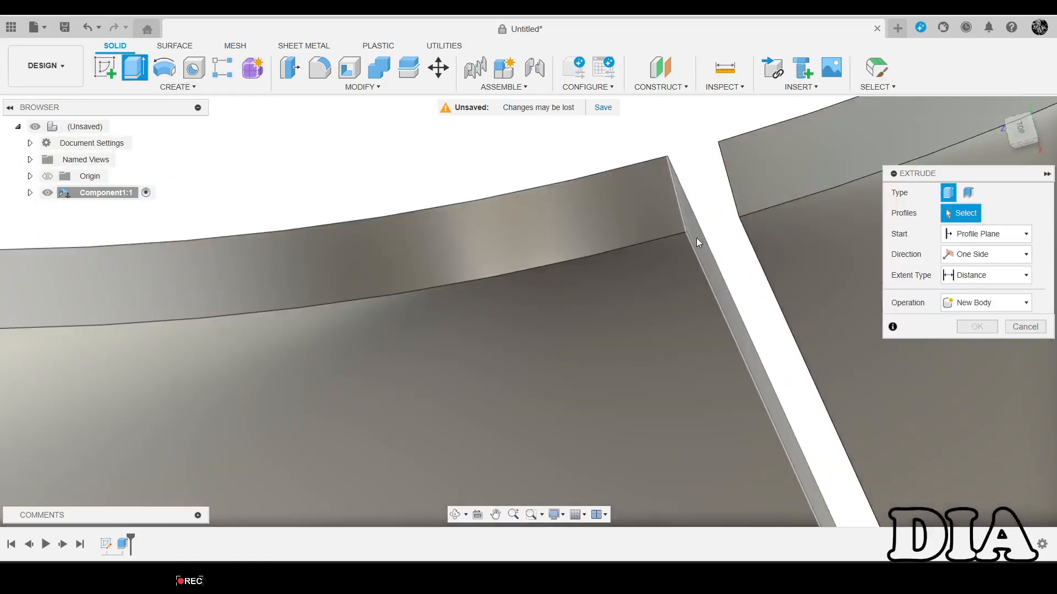
{"action": "middle_click_drag", "start_coordinate": [696, 238], "coordinate": [691, 203], "text": "shift"}
{"action": "left_click", "coordinate": [691, 203]}
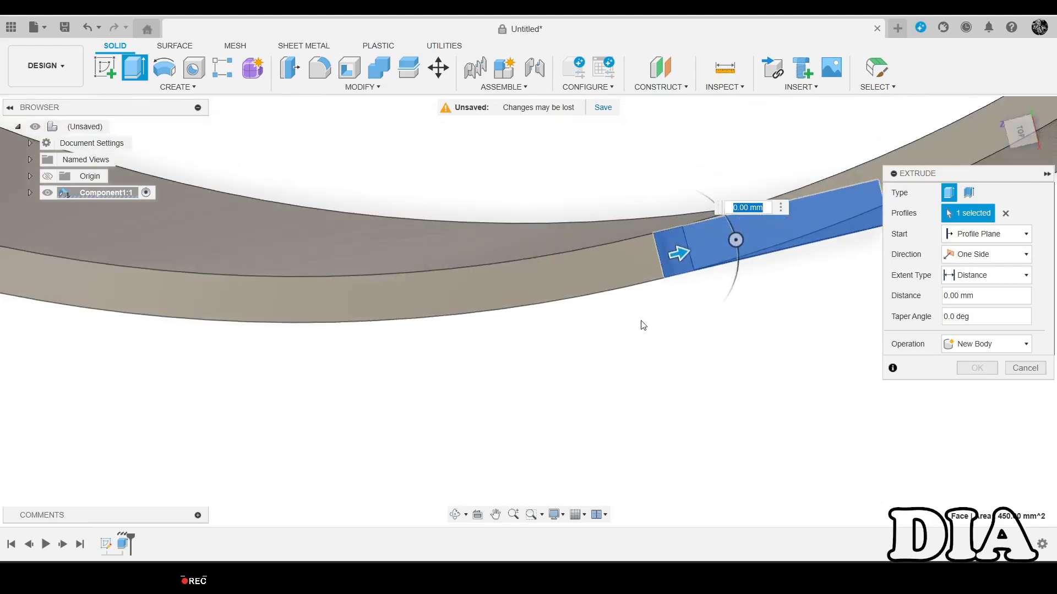
{"action": "mouse_move", "coordinate": [642, 326]}
{"action": "middle_mouse_down", "text": "shift"}
{"action": "mouse_move", "coordinate": [655, 309]}
{"action": "mouse_move", "coordinate": [650, 318]}
{"action": "middle_mouse_up", "text": "shift"}
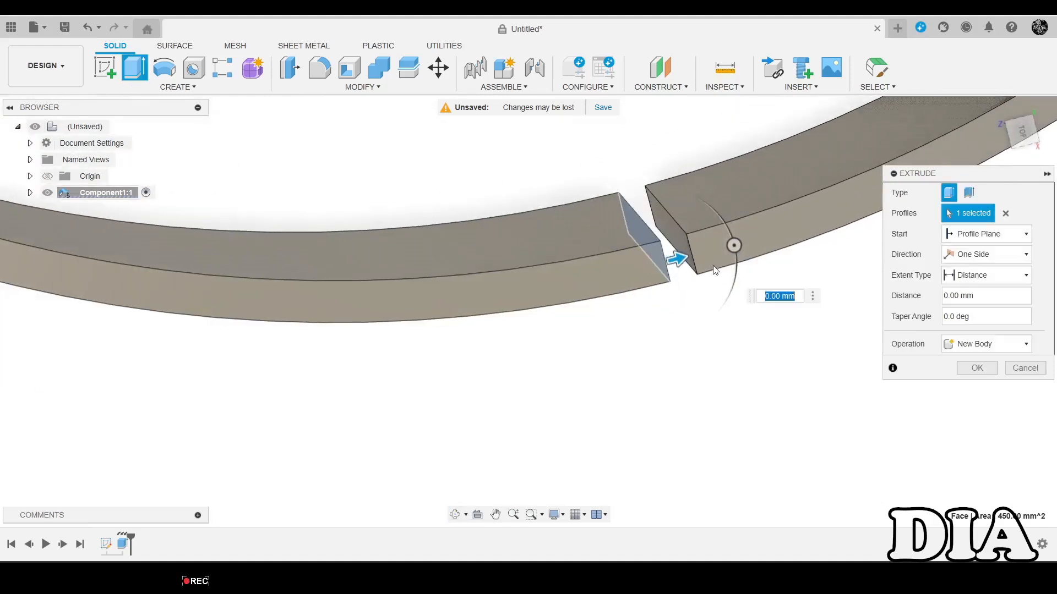
{"action": "type", "text": "1"}
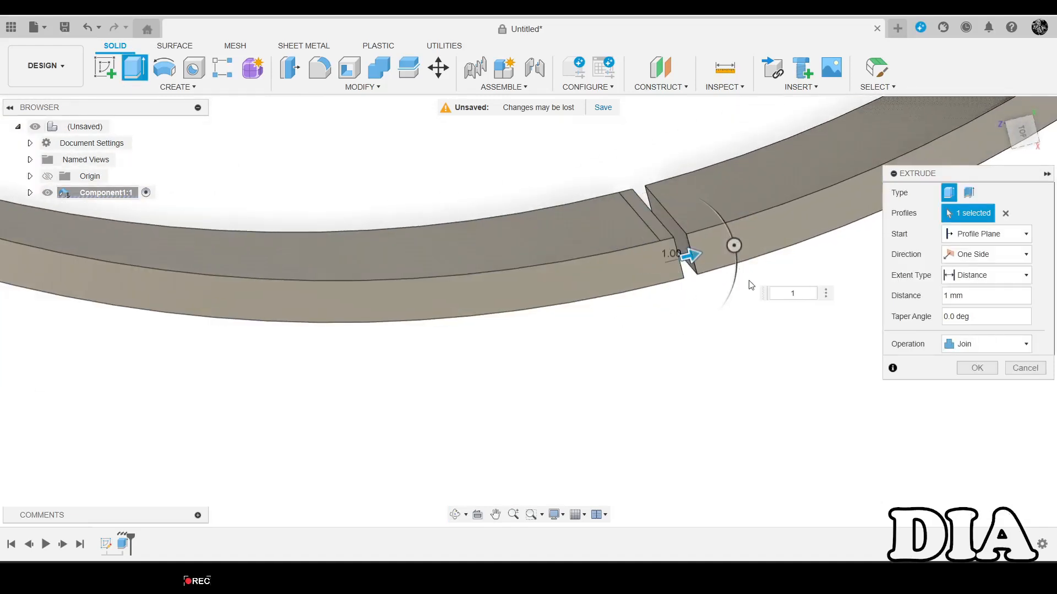
{"action": "left_click", "coordinate": [978, 373]}
{"action": "scroll", "coordinate": [404, 262], "scroll_direction": "down", "scroll_amount": 5}
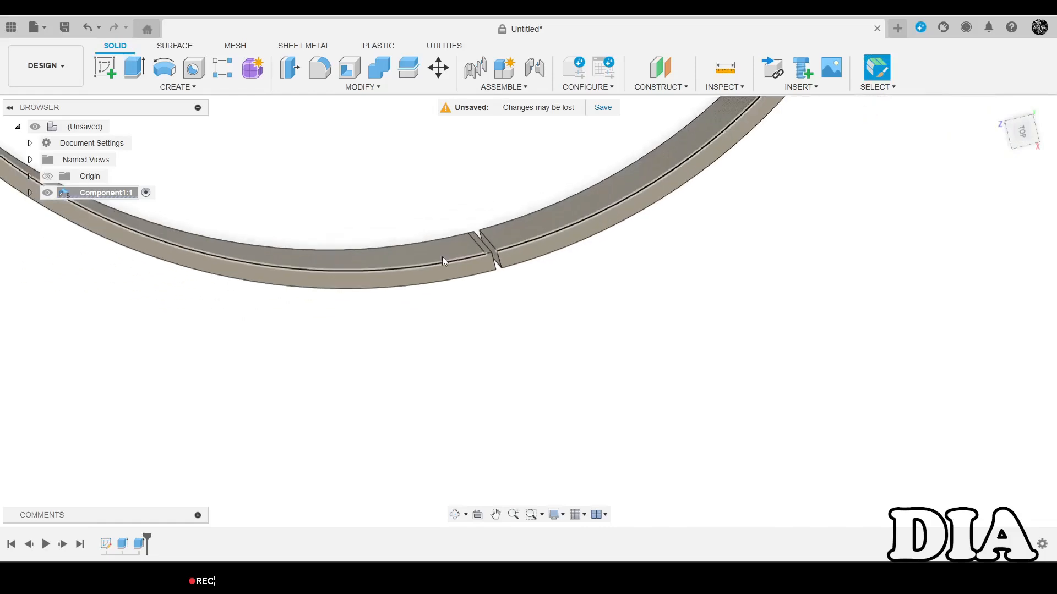
List the component's bodies in the browser and select Body1.
{"action": "left_click", "coordinate": [31, 193]}
{"action": "scroll", "coordinate": [269, 239], "scroll_direction": "down", "scroll_amount": 4}
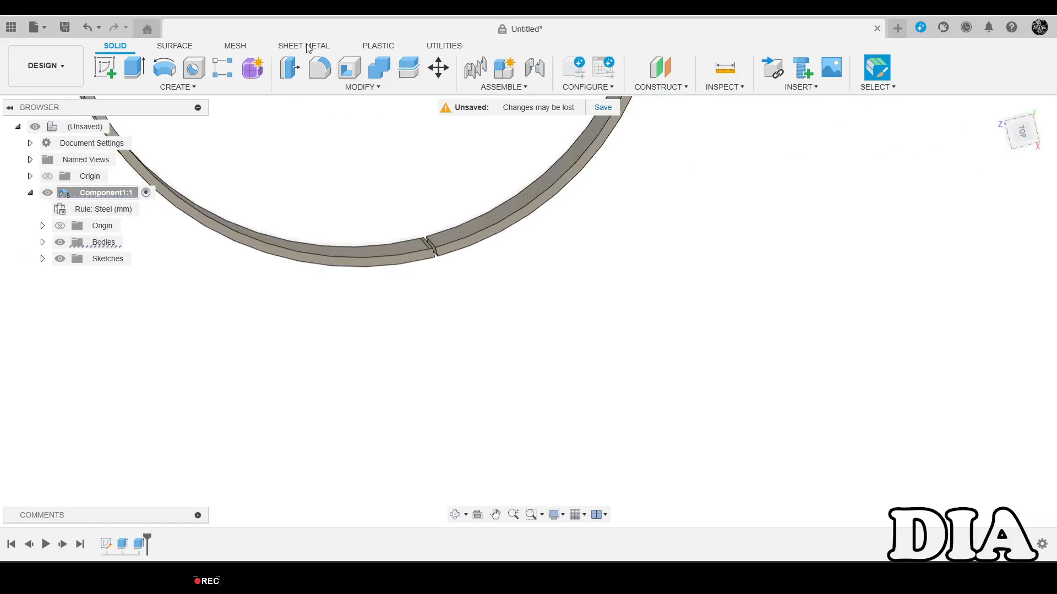
{"action": "left_click", "coordinate": [43, 243]}
{"action": "left_click", "coordinate": [112, 258]}
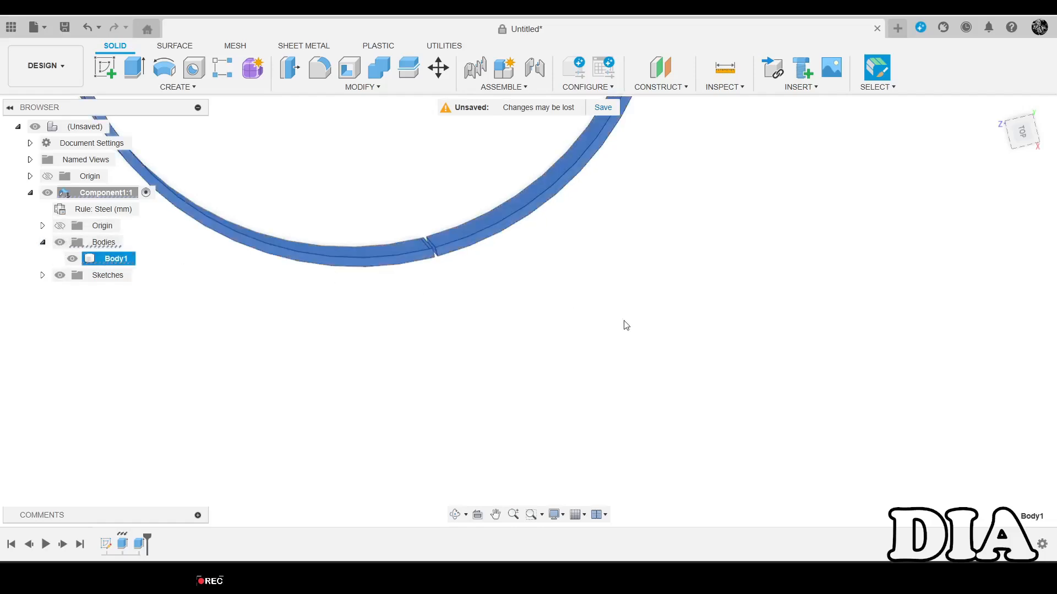
{"action": "scroll", "coordinate": [625, 325], "scroll_direction": "down", "scroll_amount": 3}
{"action": "scroll", "coordinate": [83, 284], "scroll_direction": "up", "scroll_amount": 1}
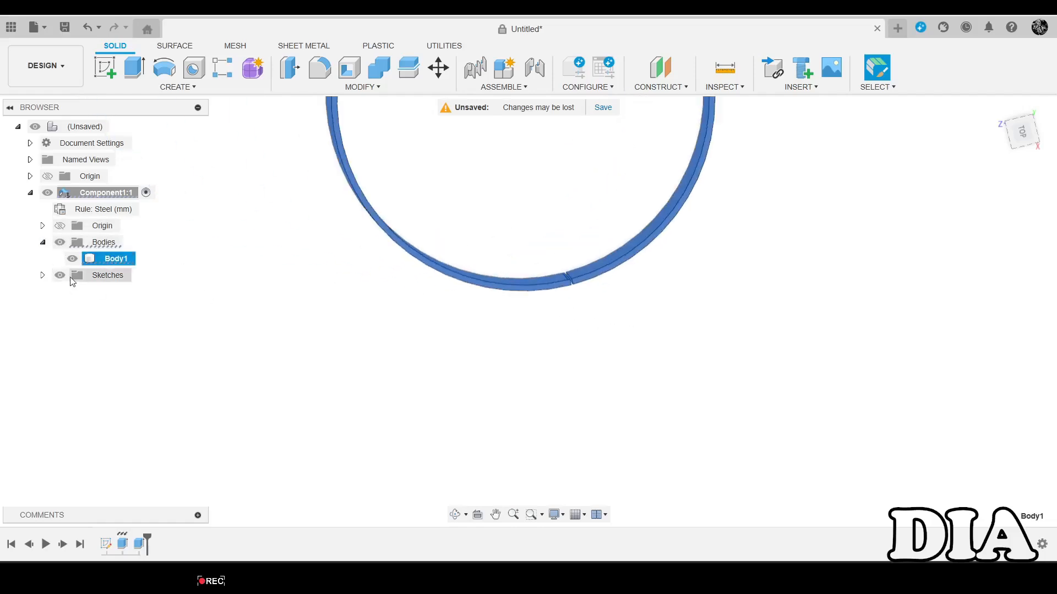
Convert the slit ring to sheet metal, using the narrow flat inner face beside the slit as the source.
{"action": "left_click", "coordinate": [320, 49]}
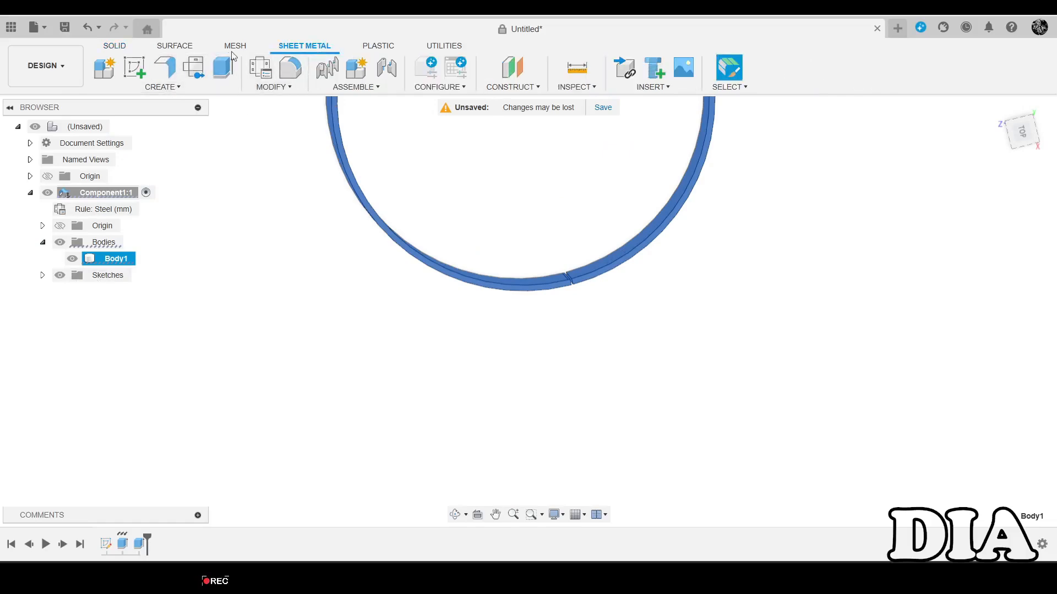
{"action": "left_click", "coordinate": [175, 88]}
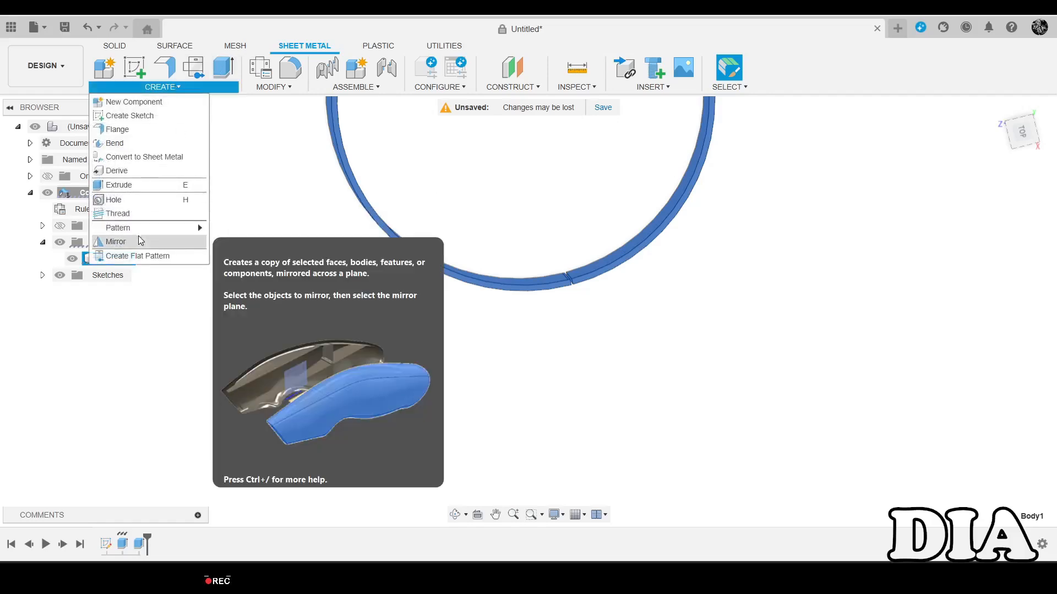
{"action": "left_click", "coordinate": [168, 157]}
{"action": "scroll", "coordinate": [302, 352], "scroll_direction": "down", "scroll_amount": 3}
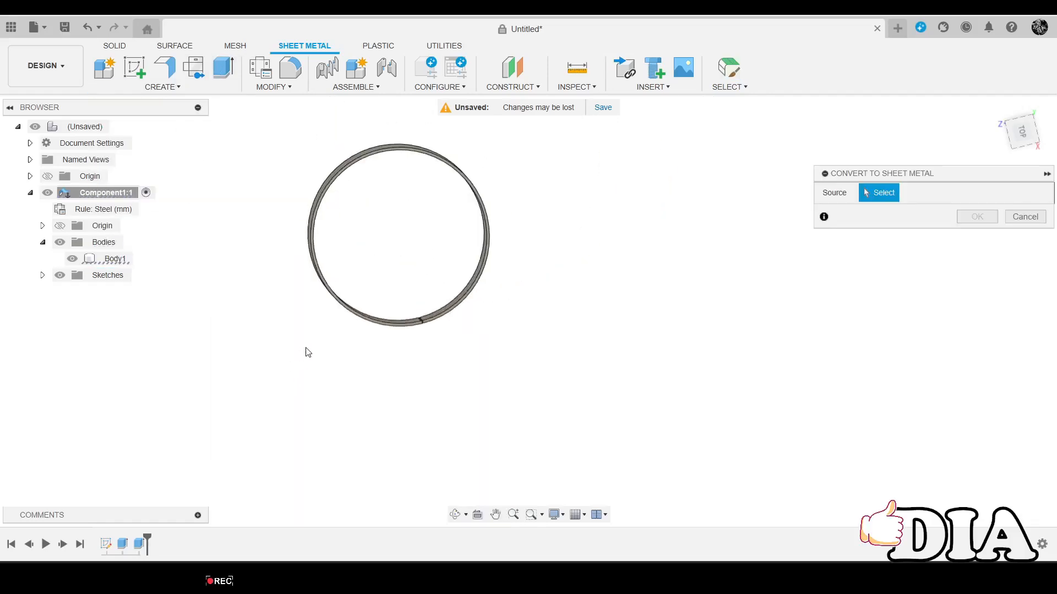
{"action": "scroll", "coordinate": [408, 349], "scroll_direction": "up", "scroll_amount": 8}
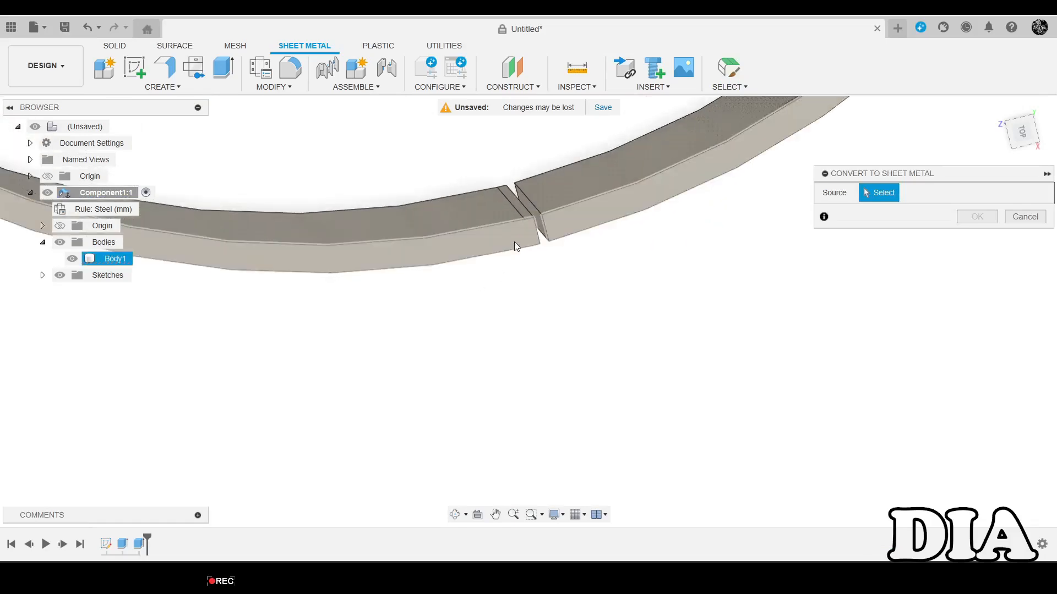
{"action": "scroll", "coordinate": [532, 199], "scroll_direction": "up", "scroll_amount": 2}
{"action": "left_click", "coordinate": [529, 215]}
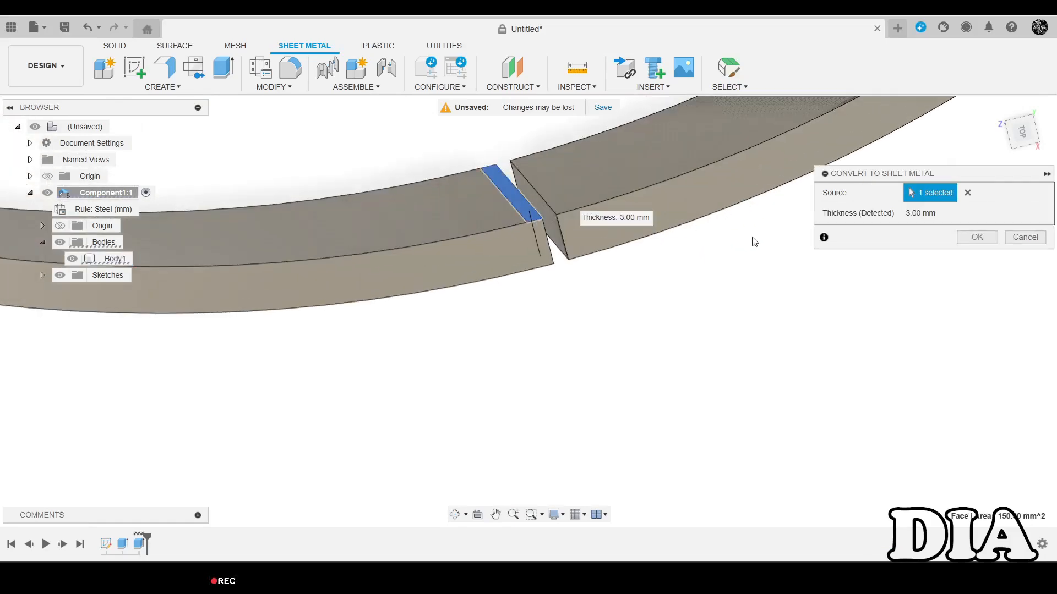
{"action": "scroll", "coordinate": [571, 325], "scroll_direction": "down", "scroll_amount": 5}
{"action": "mouse_move", "coordinate": [573, 337]}
{"action": "middle_mouse_down", "text": "shift"}
{"action": "mouse_move", "coordinate": [556, 392]}
{"action": "mouse_move", "coordinate": [550, 311]}
{"action": "mouse_move", "coordinate": [544, 363]}
{"action": "mouse_move", "coordinate": [578, 352]}
{"action": "middle_mouse_up", "text": "shift"}
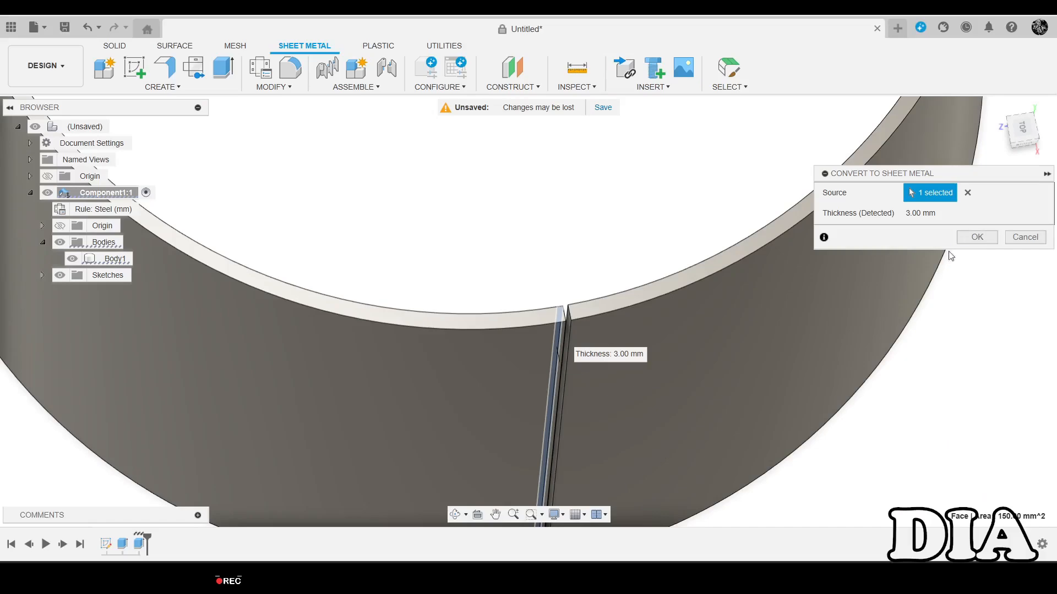
{"action": "scroll", "coordinate": [520, 280], "scroll_direction": "down", "scroll_amount": 5}
{"action": "scroll", "coordinate": [529, 278], "scroll_direction": "up", "scroll_amount": 3}
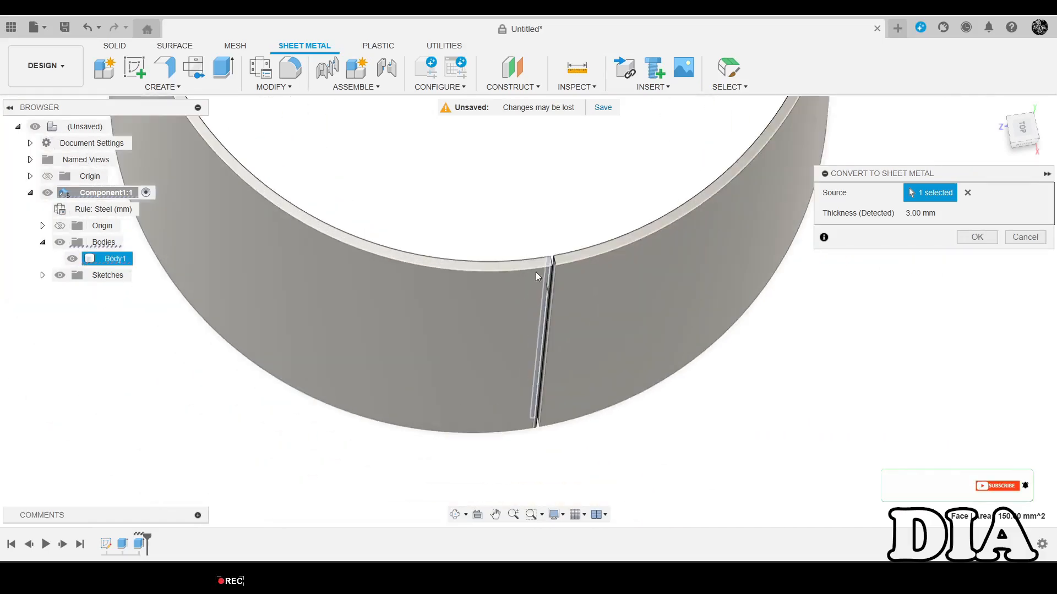
{"action": "scroll", "coordinate": [542, 260], "scroll_direction": "up", "scroll_amount": 2}
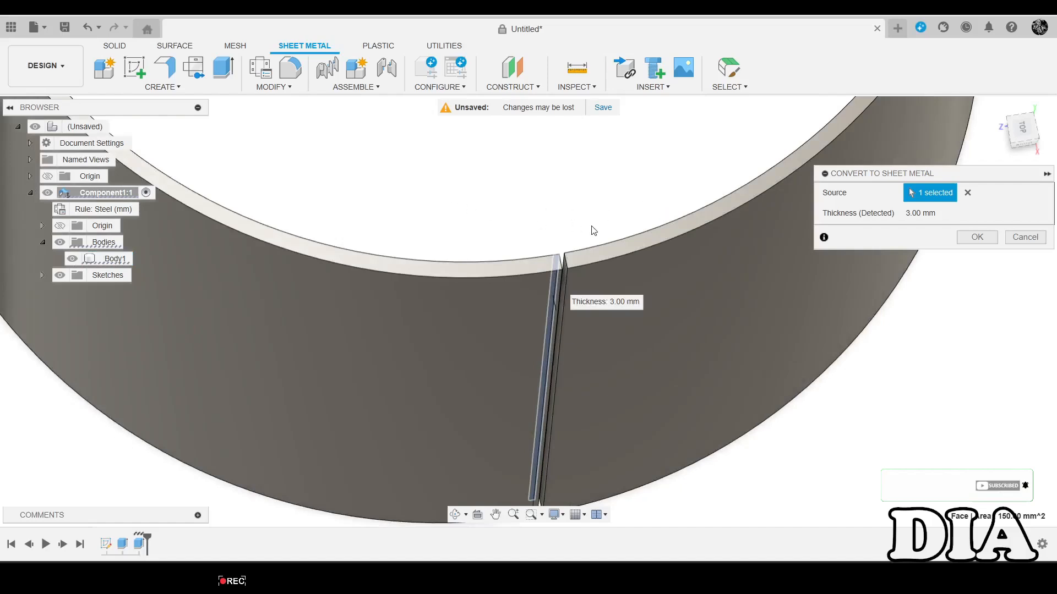
{"action": "scroll", "coordinate": [606, 217], "scroll_direction": "down", "scroll_amount": 2}
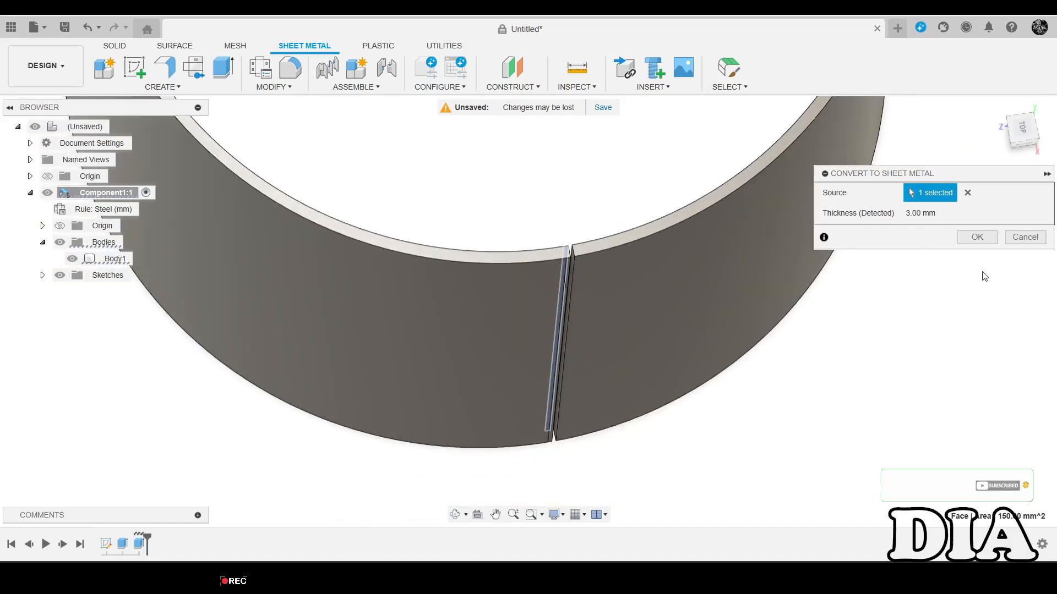
{"action": "left_click", "coordinate": [976, 238]}
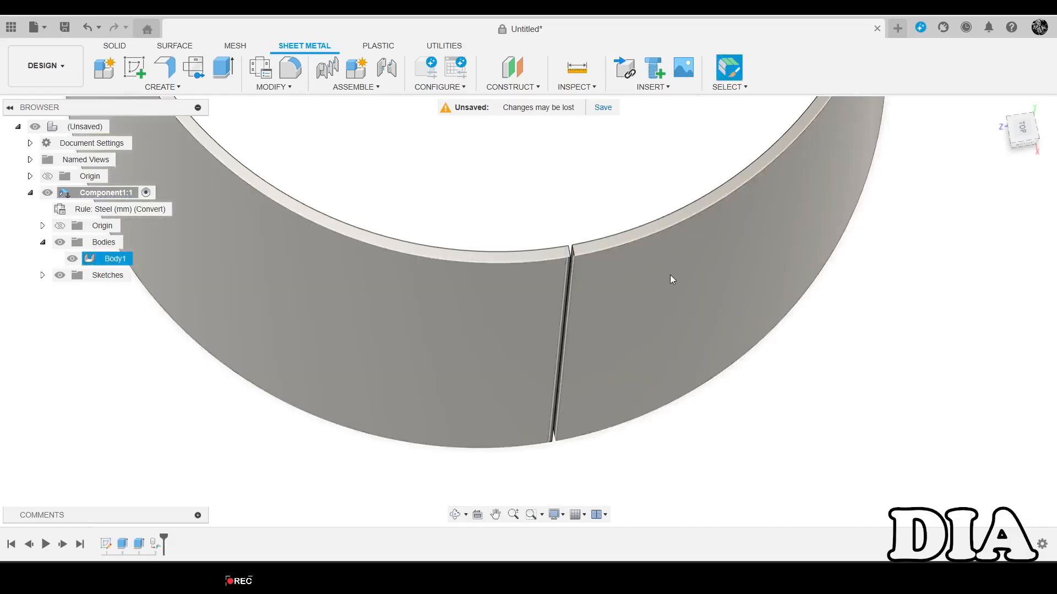
Create a flat pattern of the ring with the narrow flat inner face beside the slit as the stationary face.
{"action": "scroll", "coordinate": [680, 289], "scroll_direction": "down", "scroll_amount": 4}
{"action": "scroll", "coordinate": [627, 286], "scroll_direction": "up", "scroll_amount": 5}
{"action": "mouse_move", "coordinate": [626, 297]}
{"action": "middle_mouse_down", "text": "shift"}
{"action": "mouse_move", "coordinate": [625, 243]}
{"action": "mouse_move", "coordinate": [648, 328]}
{"action": "mouse_move", "coordinate": [641, 270]}
{"action": "mouse_move", "coordinate": [606, 243]}
{"action": "mouse_move", "coordinate": [649, 243]}
{"action": "mouse_move", "coordinate": [627, 286]}
{"action": "middle_mouse_up", "text": "shift"}
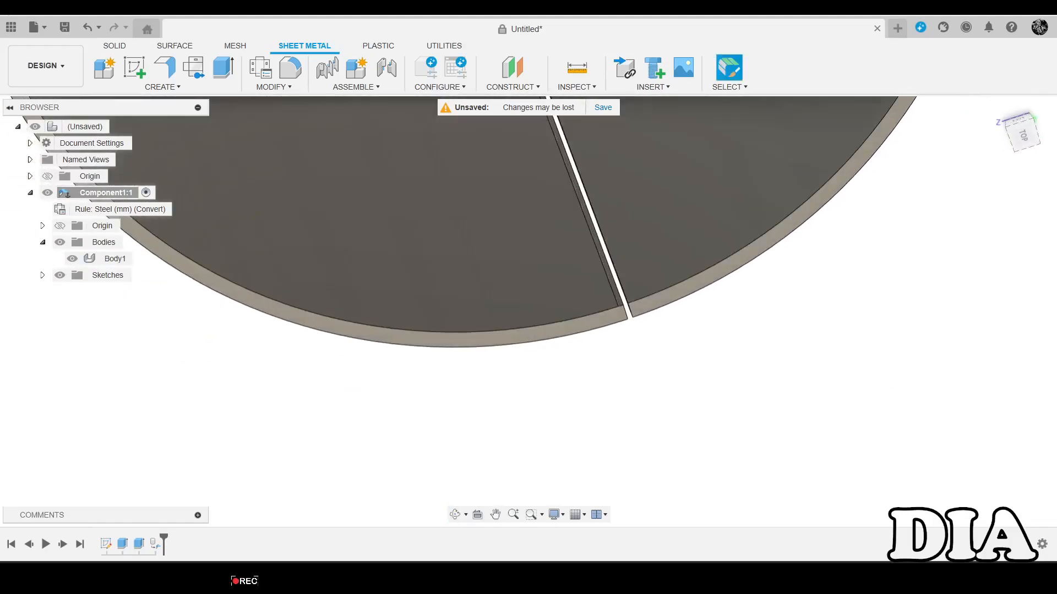
{"action": "left_click", "coordinate": [194, 67]}
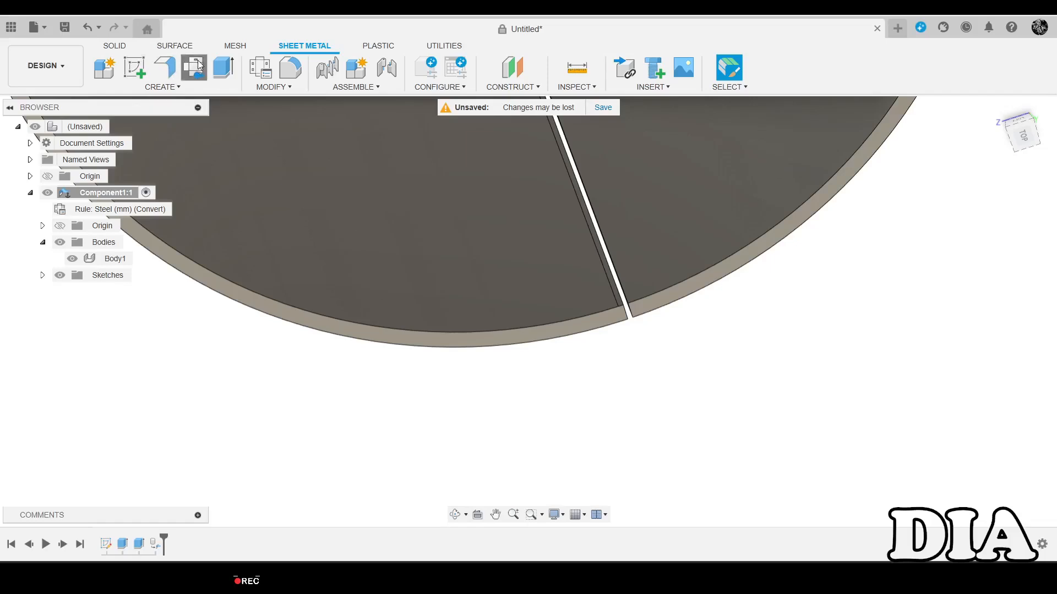
{"action": "scroll", "coordinate": [631, 301], "scroll_direction": "up", "scroll_amount": 5}
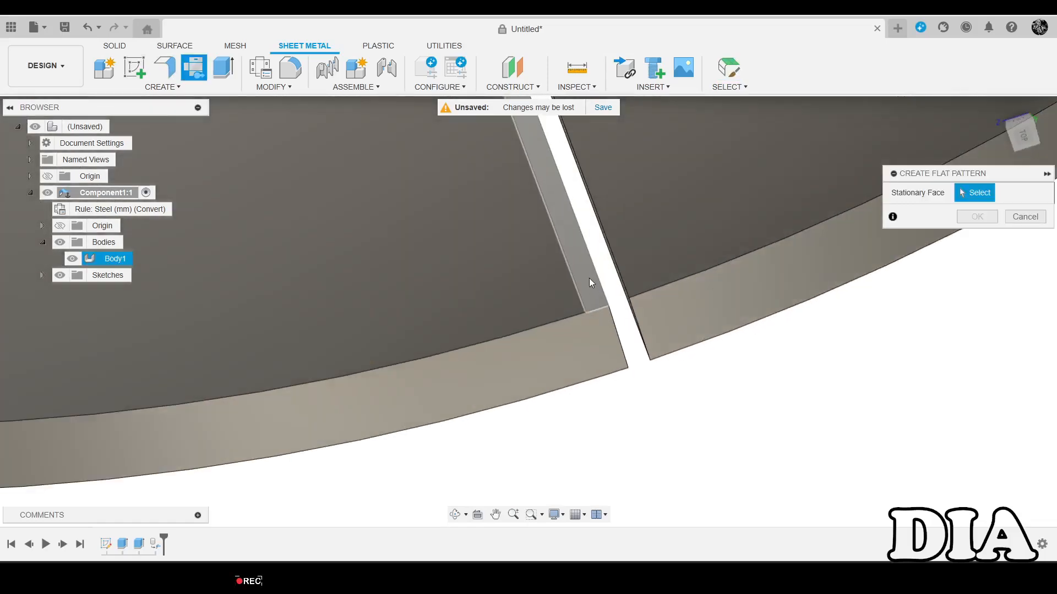
{"action": "scroll", "coordinate": [487, 291], "scroll_direction": "down", "scroll_amount": 3}
{"action": "middle_click_drag", "start_coordinate": [487, 292], "coordinate": [585, 351], "text": "shift"}
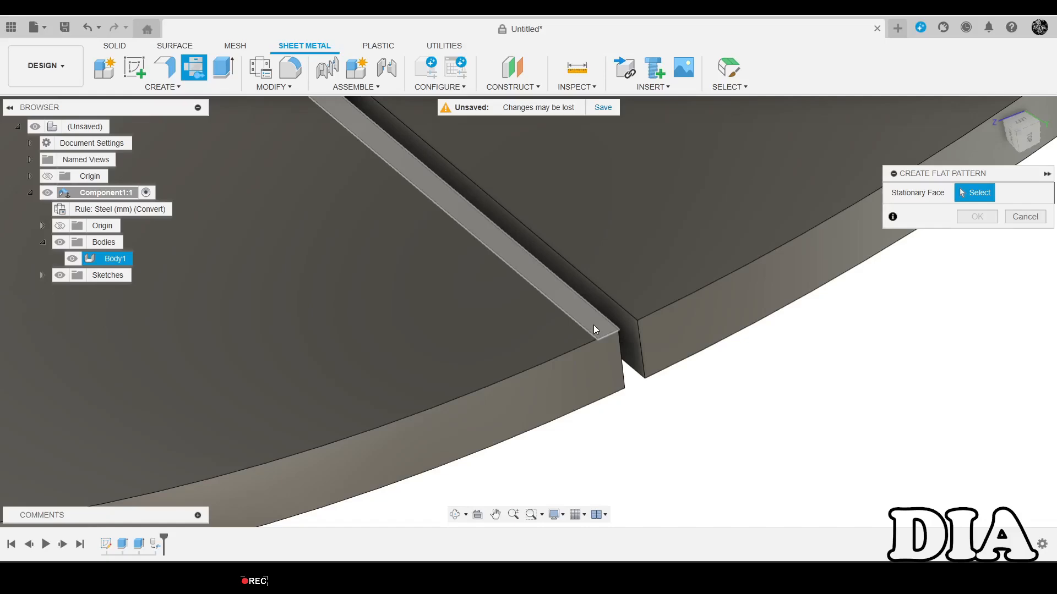
{"action": "left_click", "coordinate": [594, 325]}
{"action": "scroll", "coordinate": [570, 273], "scroll_direction": "down", "scroll_amount": 6}
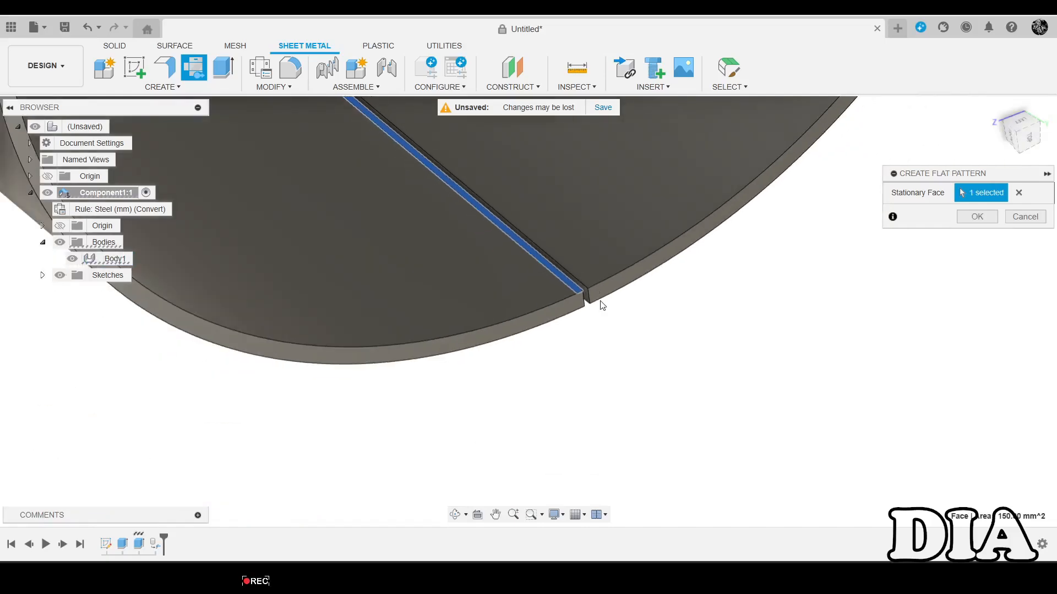
{"action": "middle_click_drag", "start_coordinate": [600, 302], "coordinate": [564, 283], "text": "shift"}
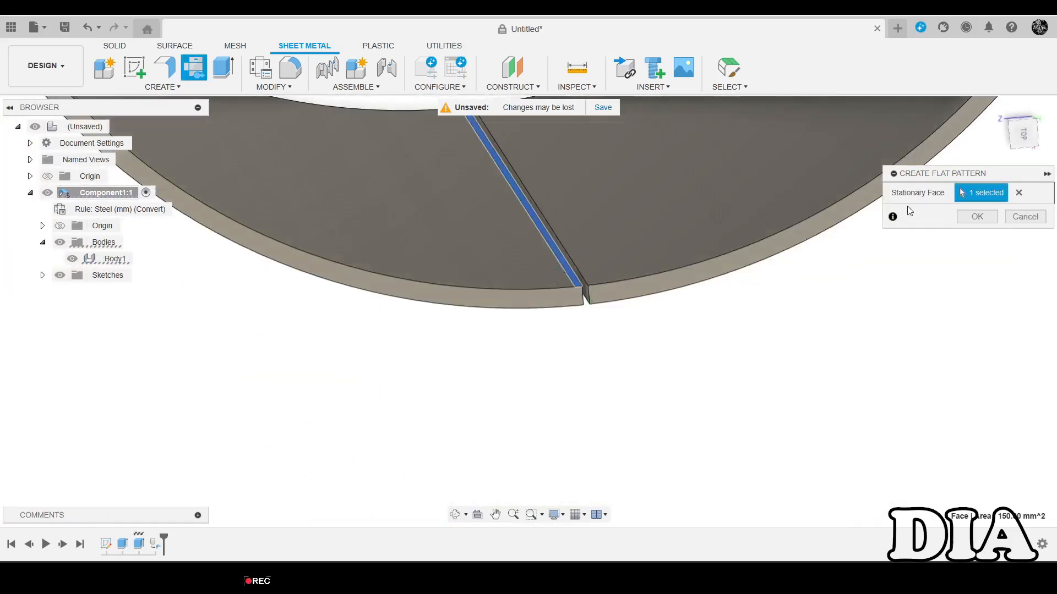
{"action": "left_click", "coordinate": [978, 217]}
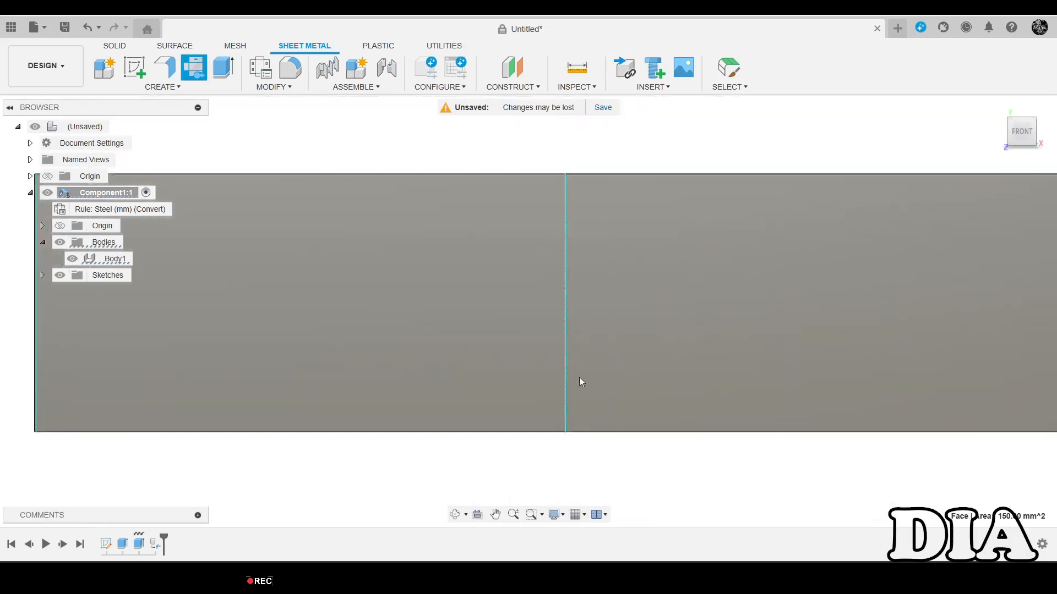
{"action": "scroll", "coordinate": [590, 365], "scroll_direction": "up", "scroll_amount": 3}
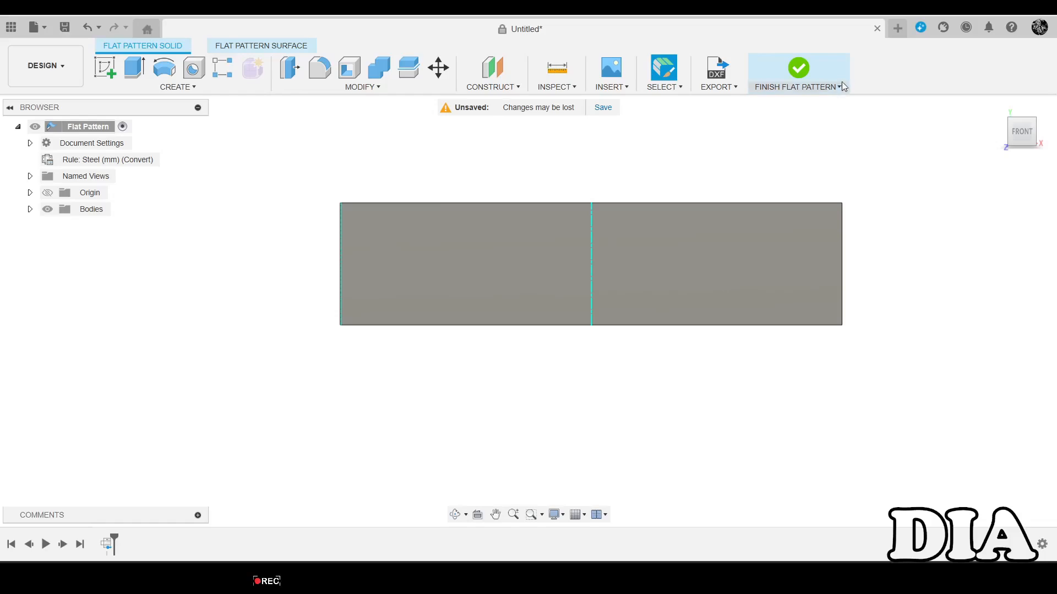
{"action": "scroll", "coordinate": [725, 318], "scroll_direction": "down", "scroll_amount": 2}
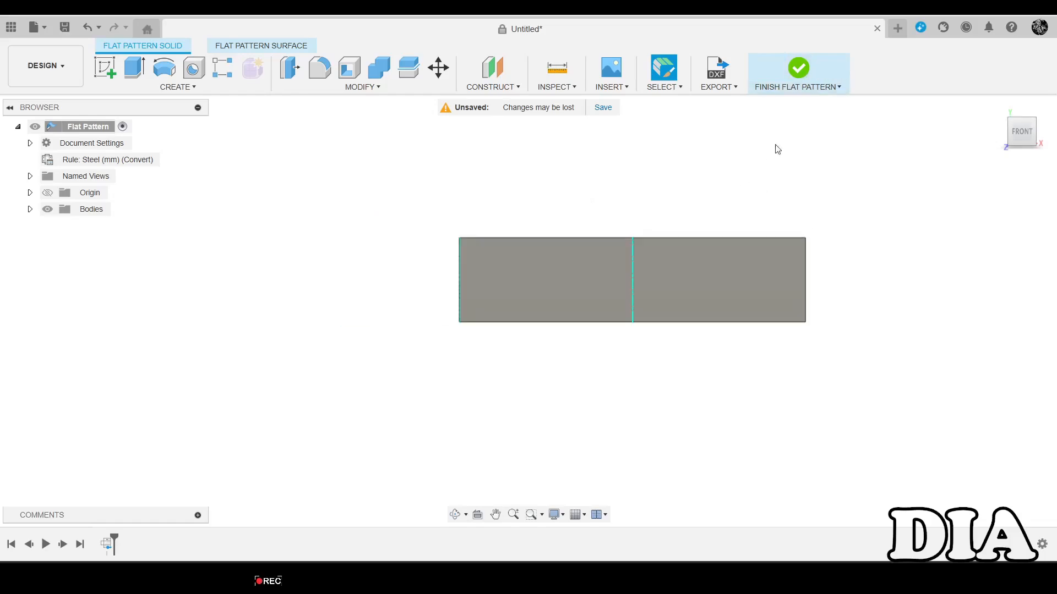
Finish the flat pattern and activate the top-level component of the design.
{"action": "left_click", "coordinate": [799, 67]}
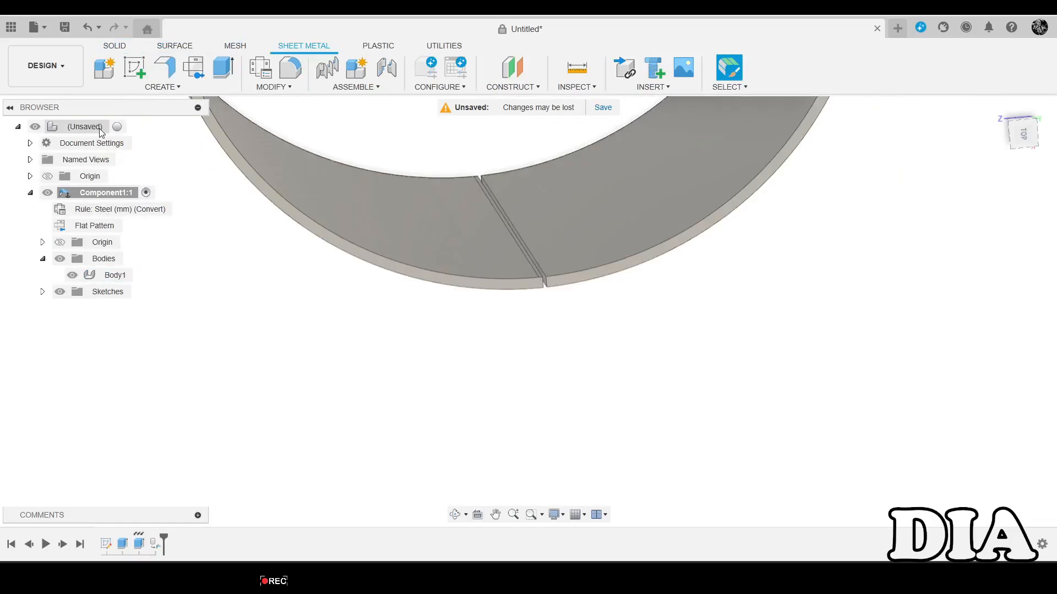
{"action": "right_click", "coordinate": [102, 127]}
{"action": "left_click", "coordinate": [319, 330]}
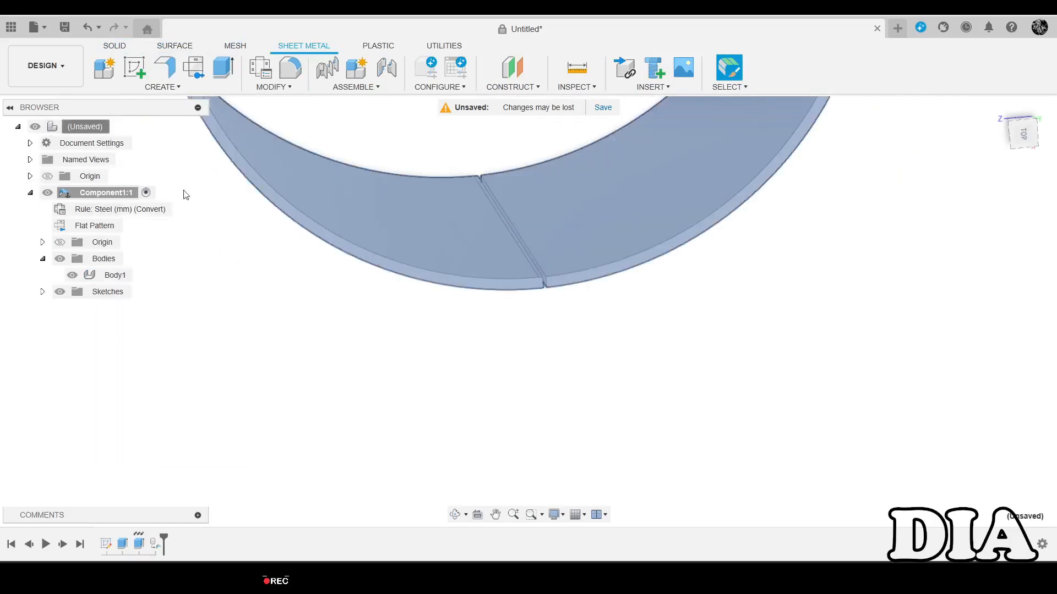
{"action": "left_click", "coordinate": [117, 126]}
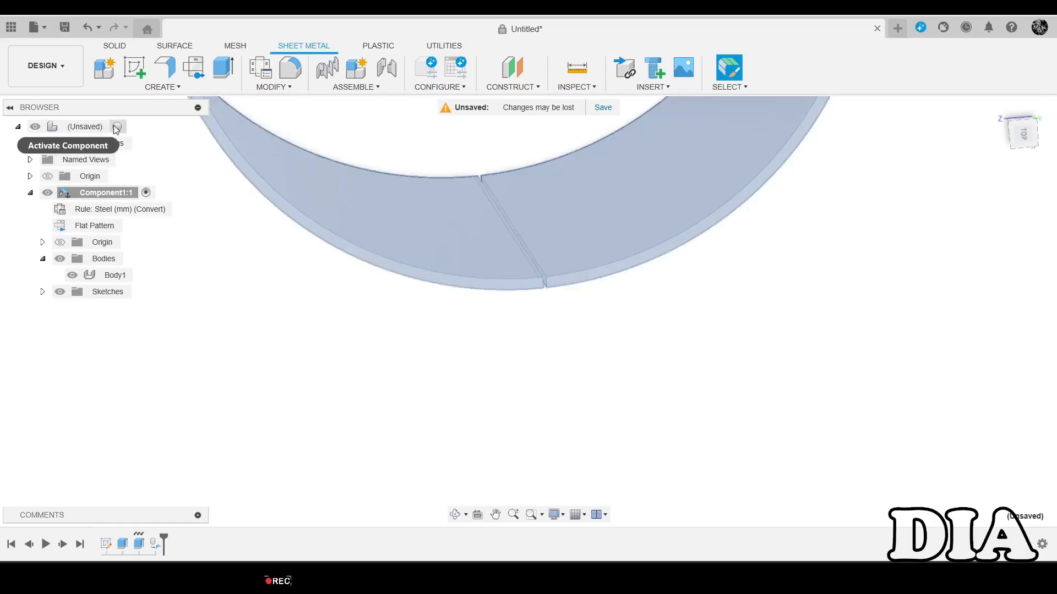
Create a new internal sheet metal component under the top-level component, using the Steel (mm) rule and activating it.
{"action": "right_click", "coordinate": [84, 131]}
{"action": "left_click", "coordinate": [142, 140]}
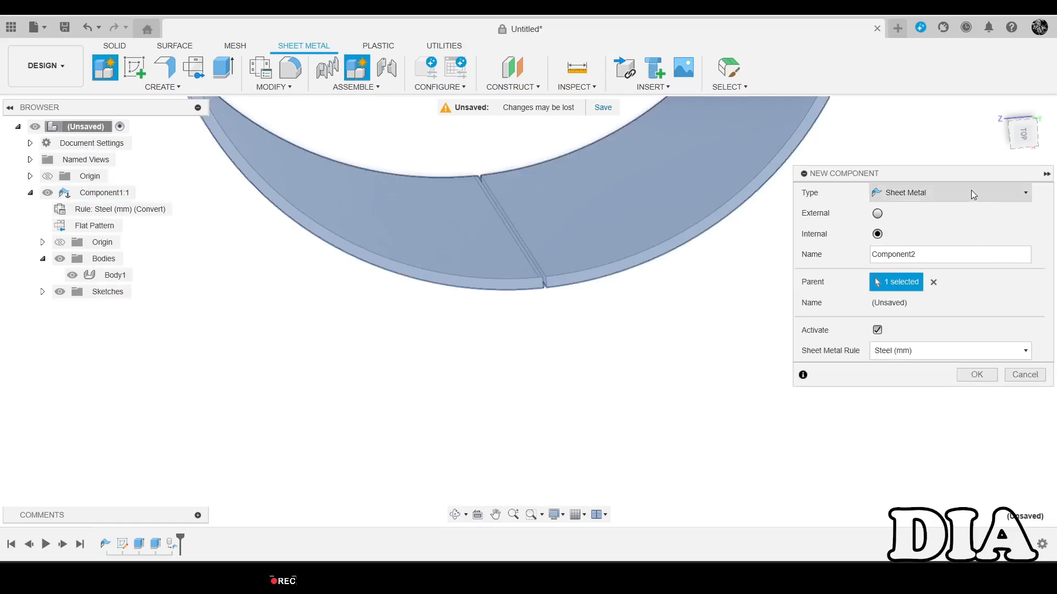
{"action": "left_click", "coordinate": [975, 376]}
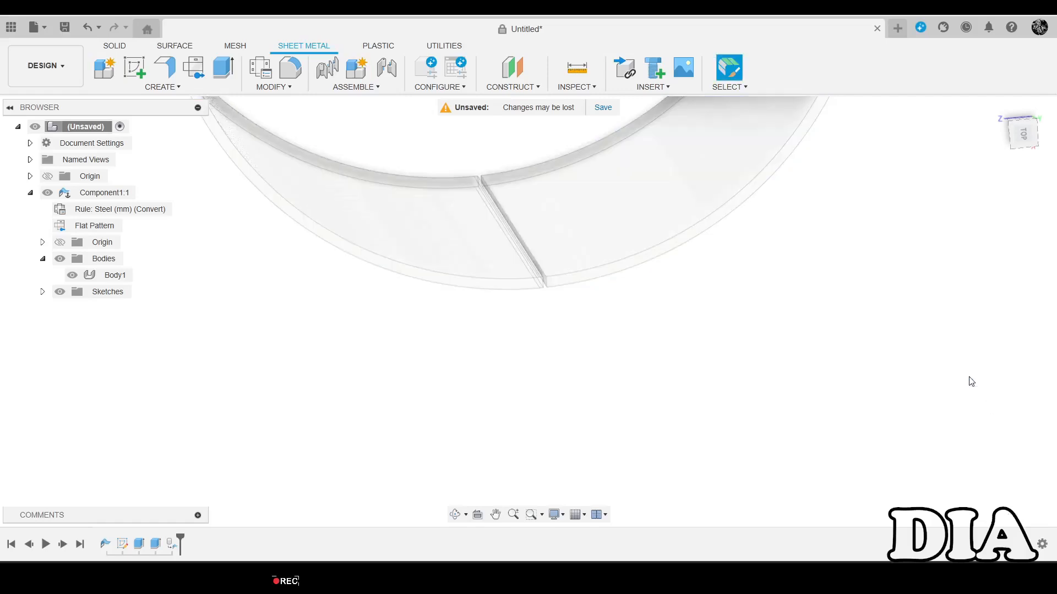
Examine the thickness, K factor and gap settings of the Steel (mm) (Convert) sheet metal rule.
{"action": "left_click", "coordinate": [274, 87]}
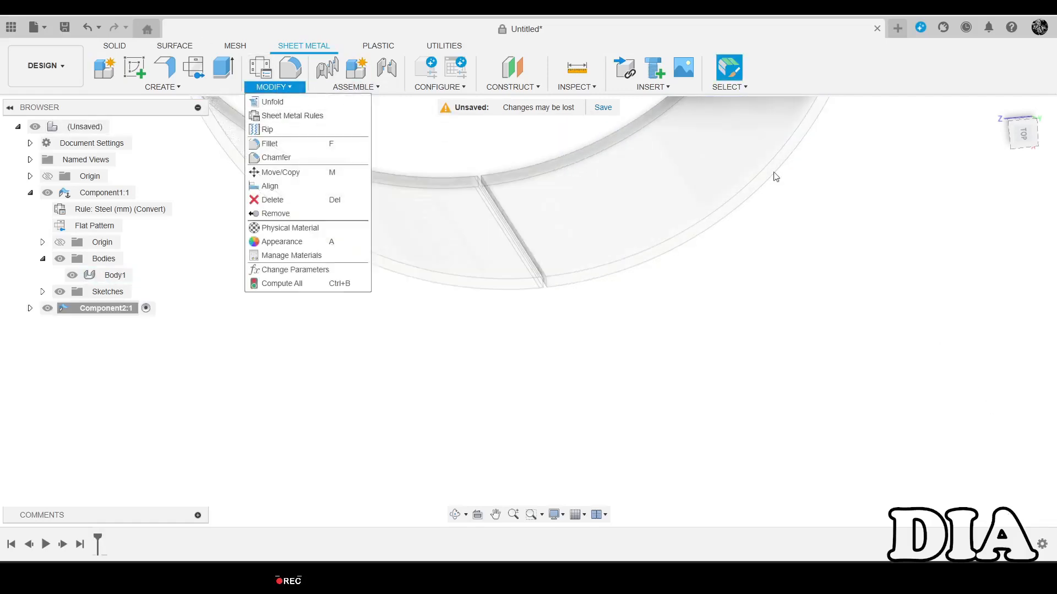
{"action": "left_click", "coordinate": [296, 116]}
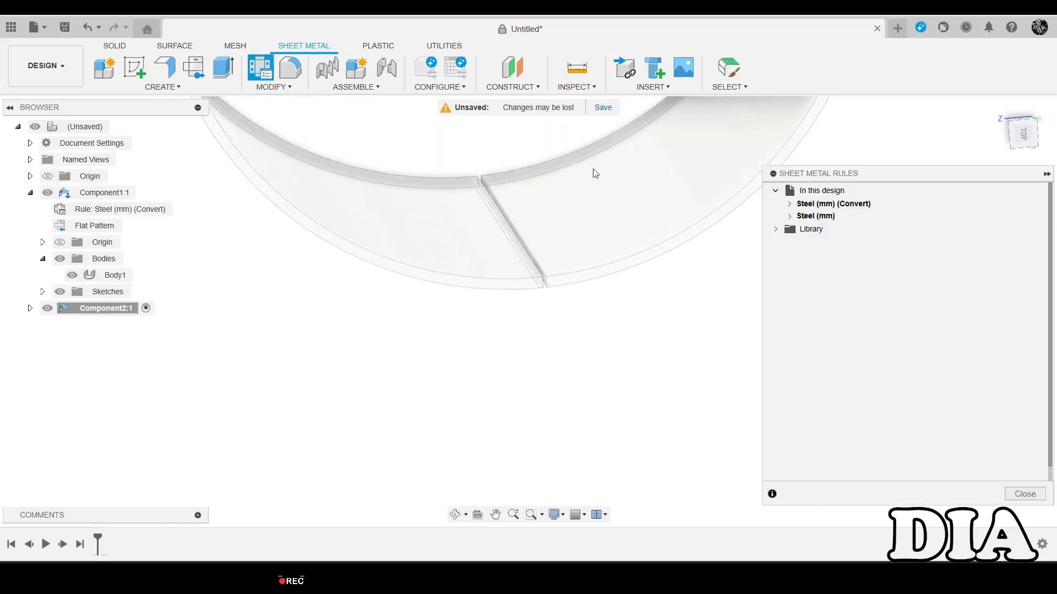
{"action": "left_click", "coordinate": [791, 205]}
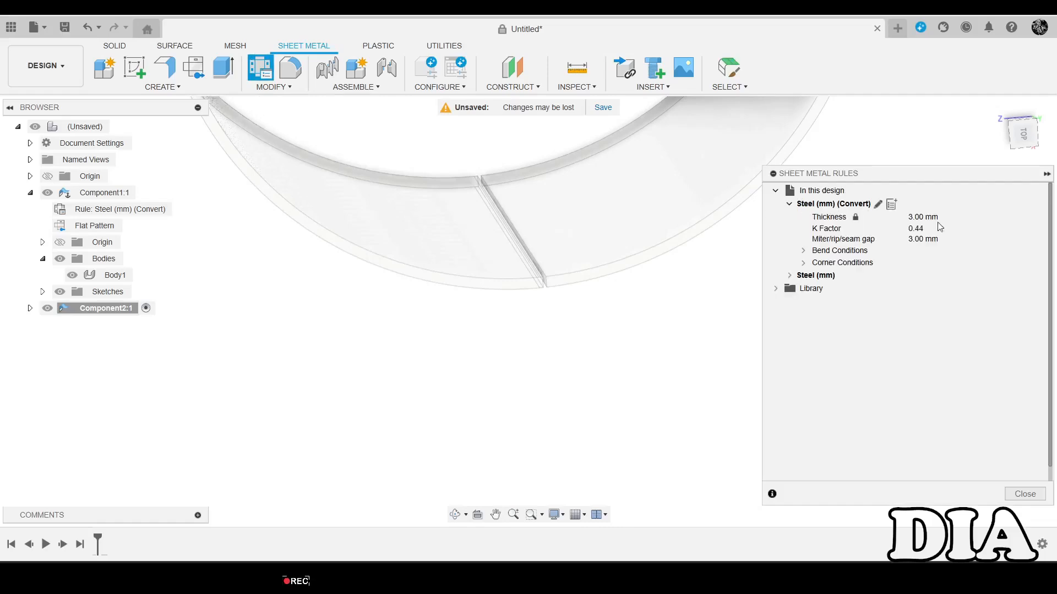
{"action": "left_click", "coordinate": [1023, 493]}
Hide Component1 and start a sketch on the front XY plane in the new component.
{"action": "scroll", "coordinate": [572, 314], "scroll_direction": "down", "scroll_amount": 3}
{"action": "middle_click_drag", "start_coordinate": [618, 278], "coordinate": [671, 309], "text": "shift"}
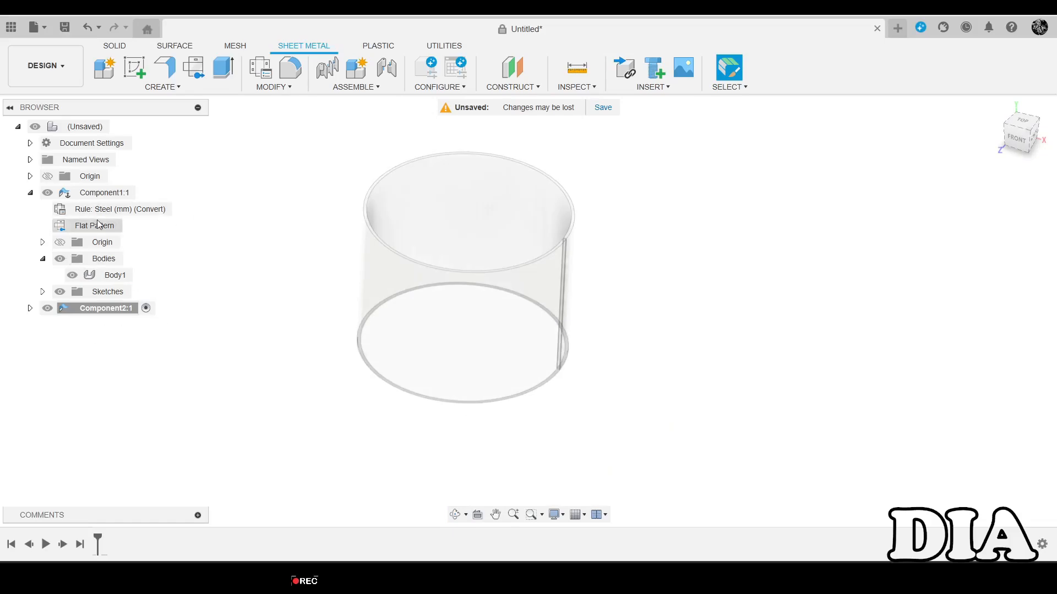
{"action": "left_click", "coordinate": [47, 192]}
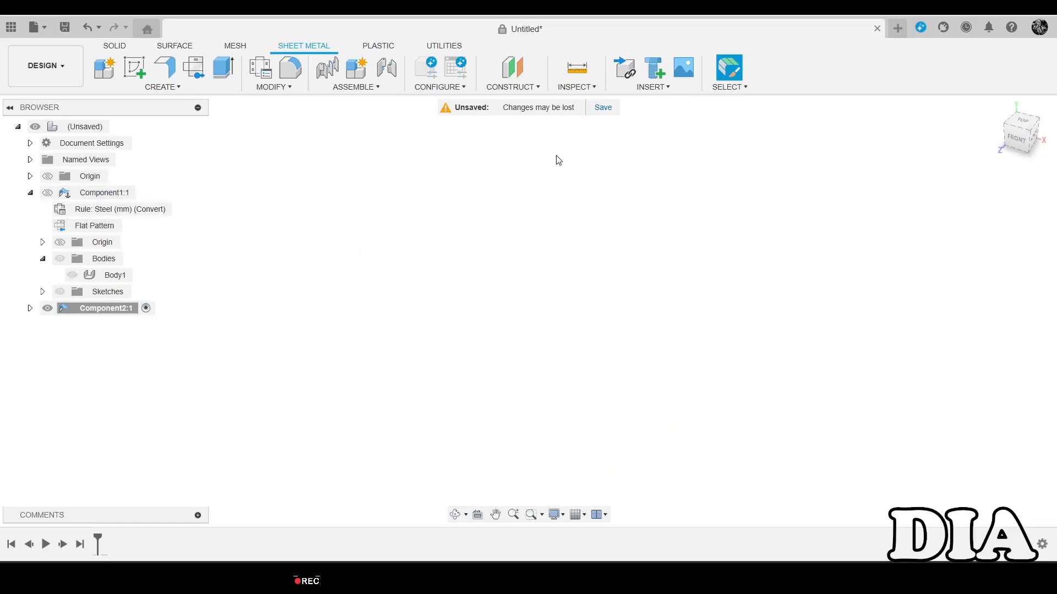
{"action": "left_click", "coordinate": [136, 67]}
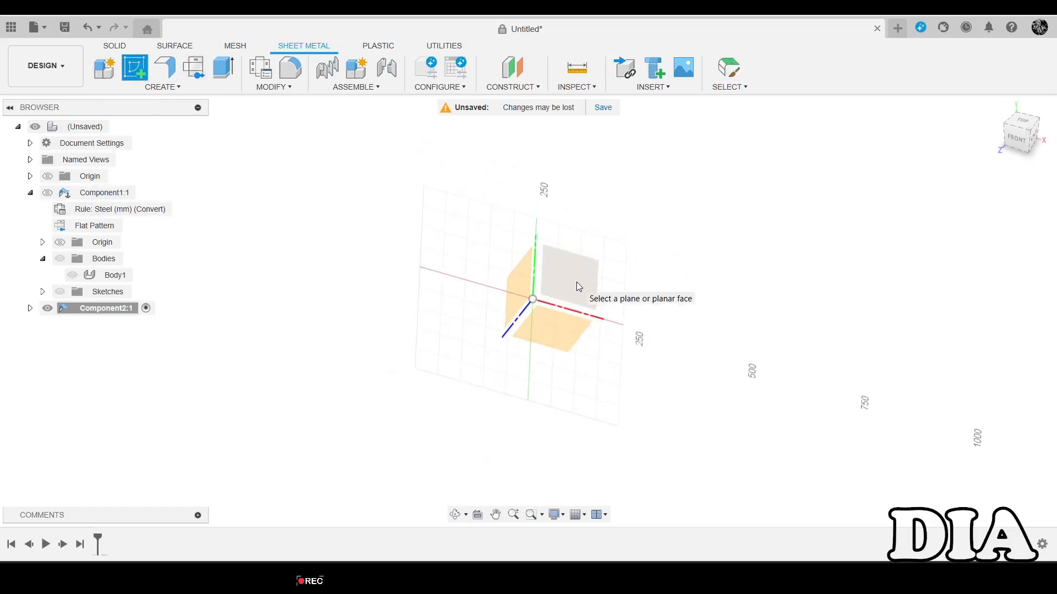
{"action": "left_click", "coordinate": [577, 281]}
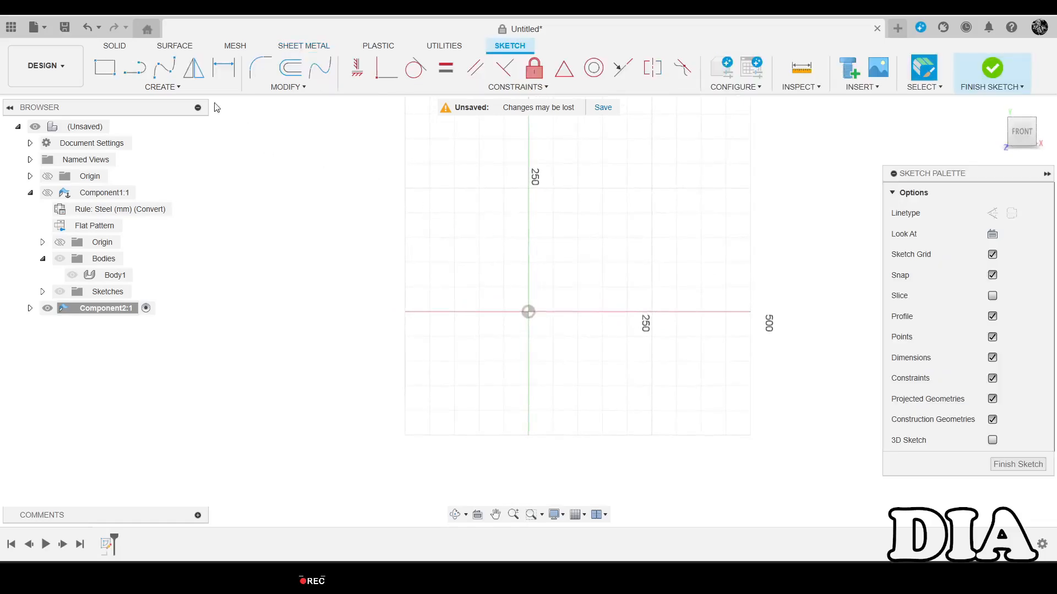
Sketch a vertical line about 322 mm long upward from the origin and make it a construction line.
{"action": "left_click", "coordinate": [134, 69]}
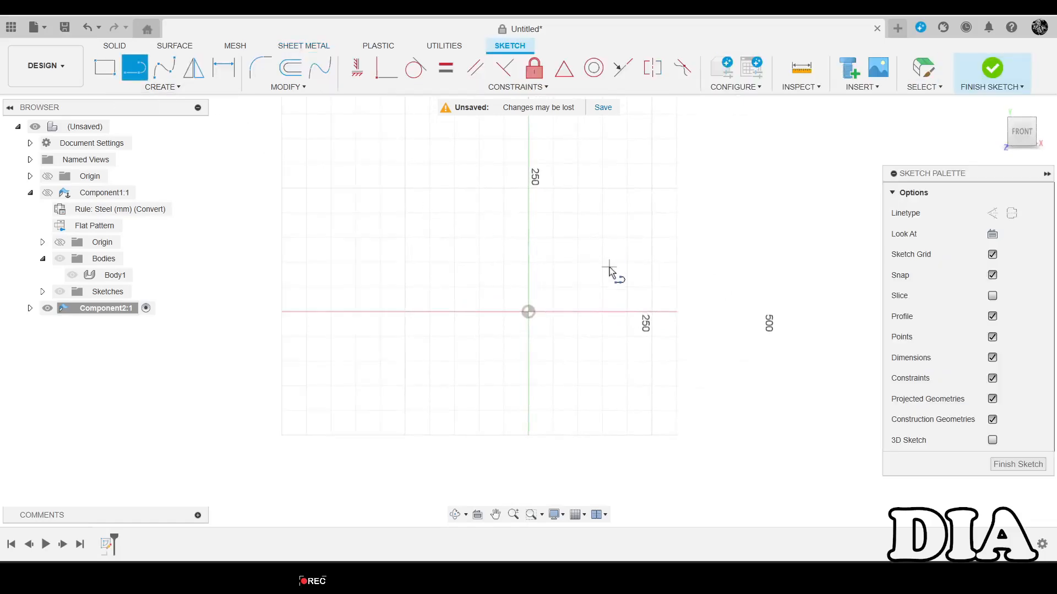
{"action": "left_click", "coordinate": [527, 312]}
{"action": "left_click", "coordinate": [528, 153]}
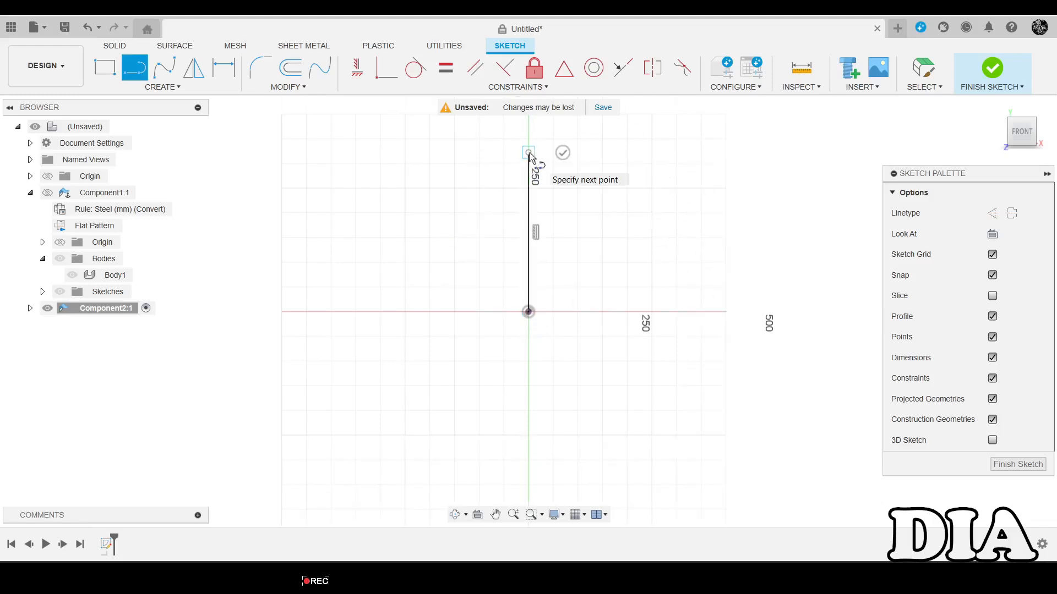
{"action": "key", "text": "Escape"}
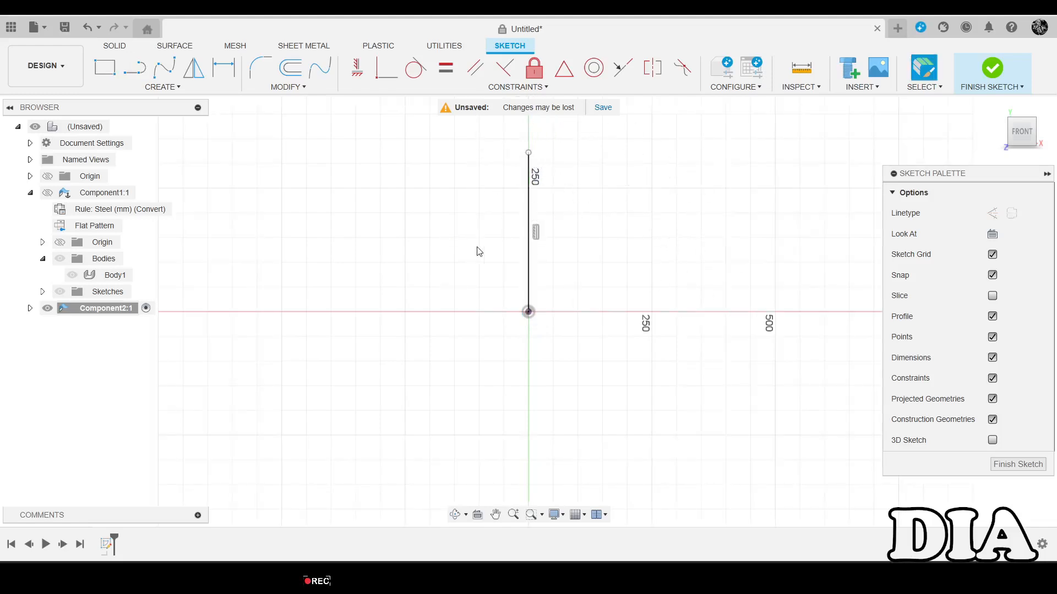
{"action": "left_click", "coordinate": [528, 213]}
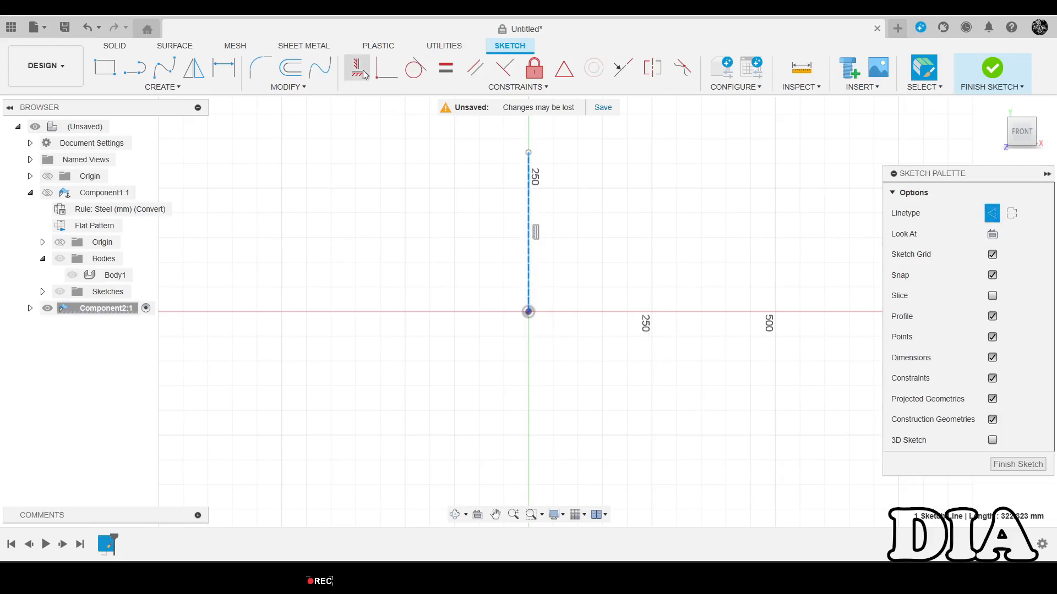
Sketch a narrow slanted strip beside the vertical axis: a long side, a short perpendicular lower end and an outer side about 274 mm long.
{"action": "left_click", "coordinate": [134, 68]}
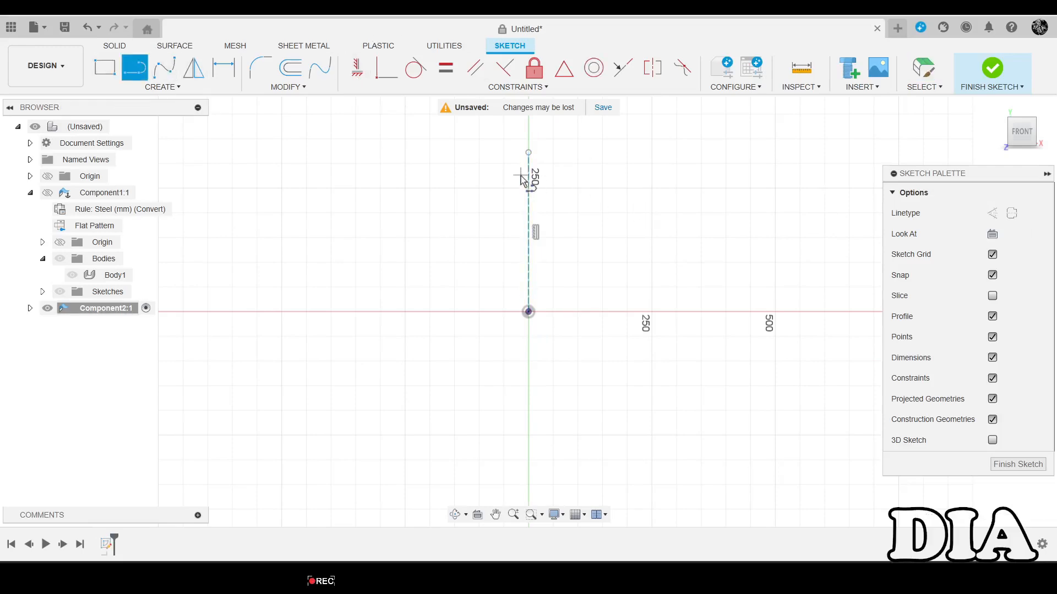
{"action": "left_click", "coordinate": [622, 181]}
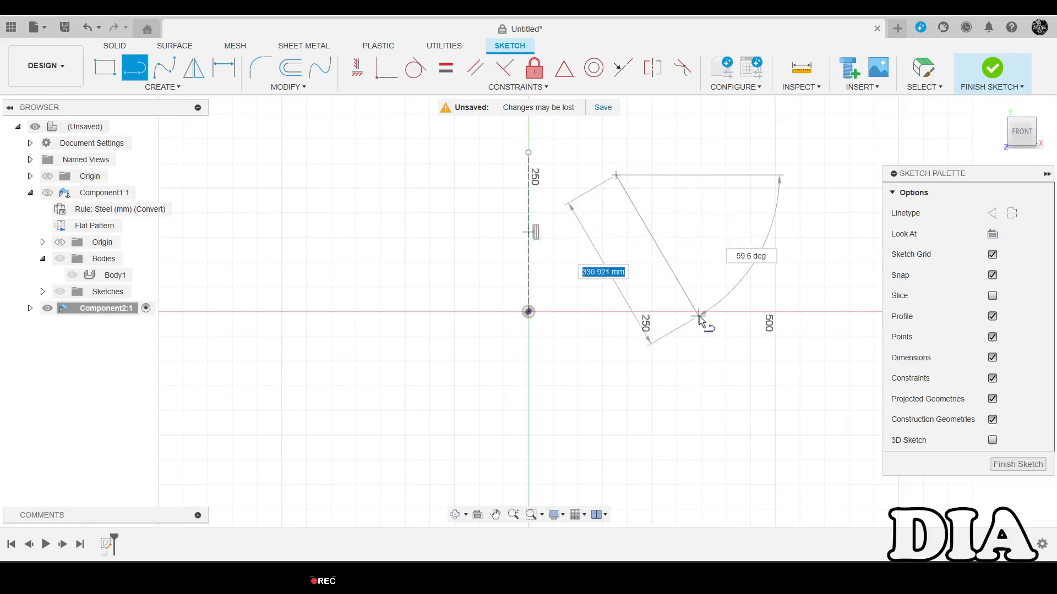
{"action": "left_click", "coordinate": [684, 284]}
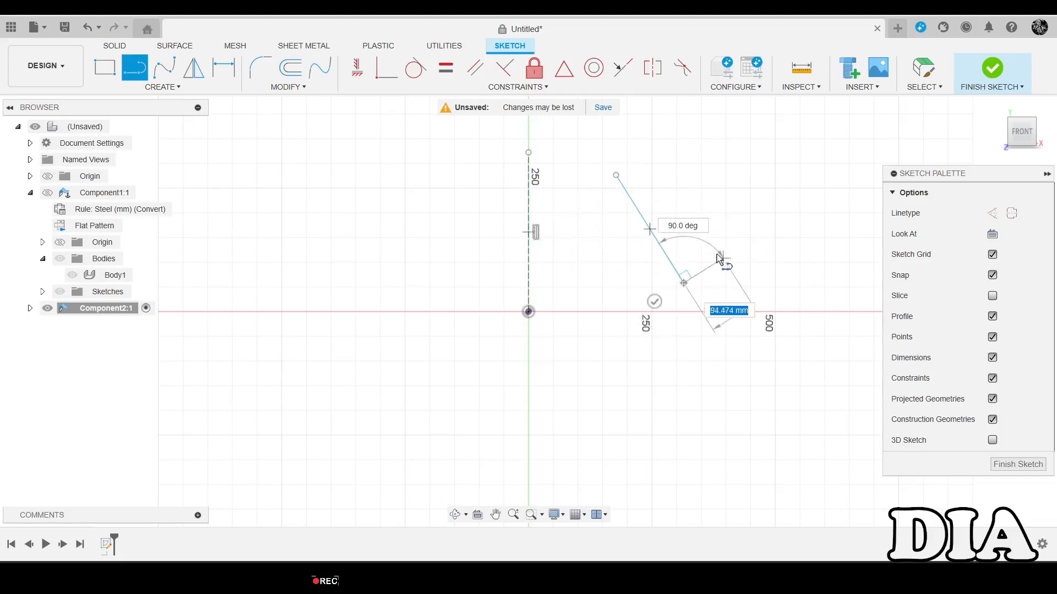
{"action": "scroll", "coordinate": [703, 259], "scroll_direction": "up", "scroll_amount": 2}
{"action": "scroll", "coordinate": [703, 259], "scroll_direction": "up", "scroll_amount": 1}
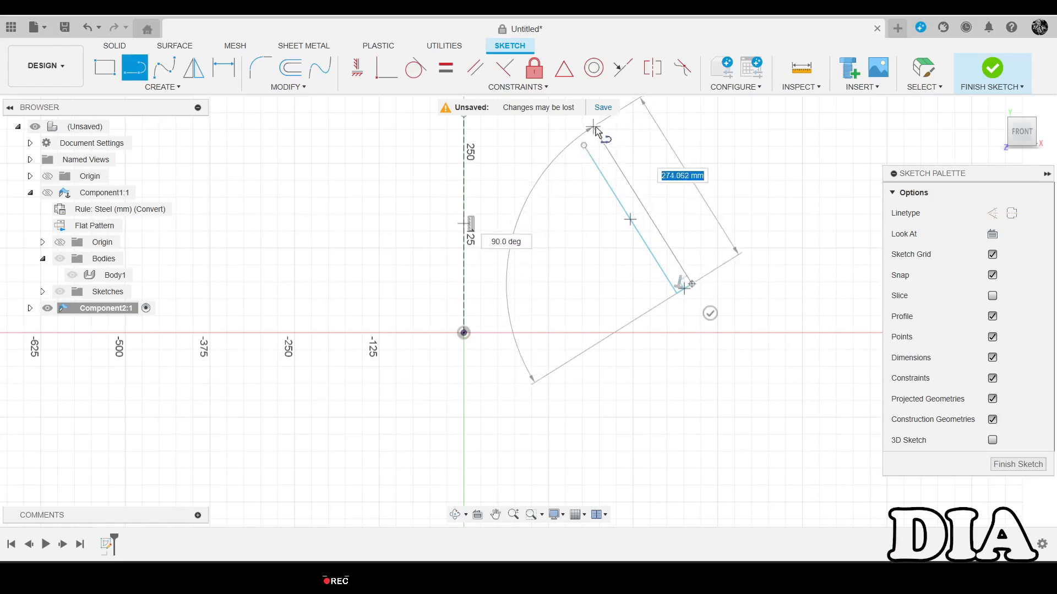
{"action": "left_click", "coordinate": [593, 126]}
{"action": "key", "text": "Escape"}
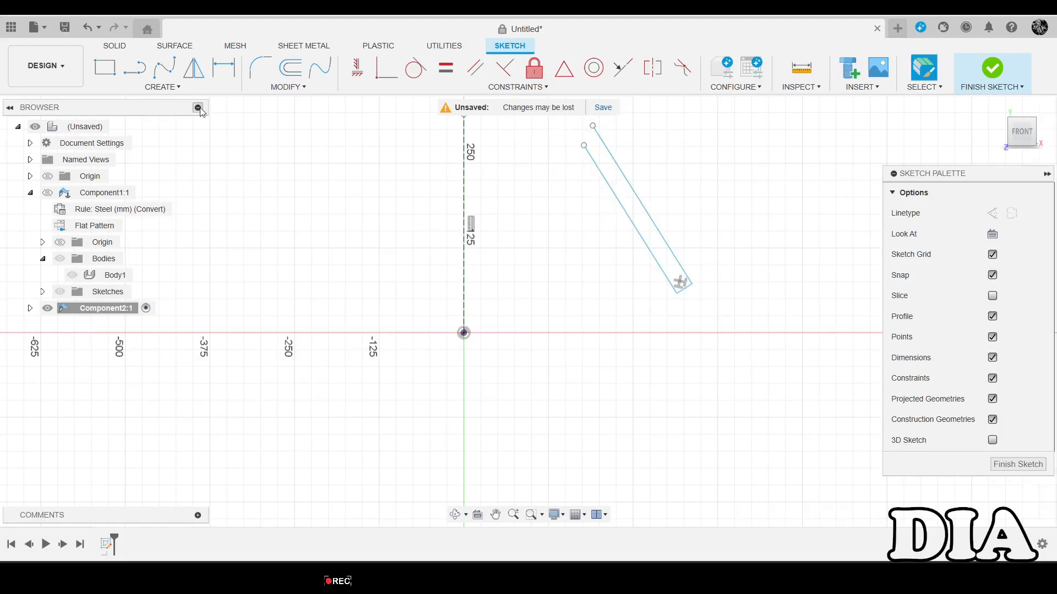
Close the strip's upper end with a line perpendicular to its long sides, starting from the inner side's upper endpoint.
{"action": "left_click", "coordinate": [134, 67]}
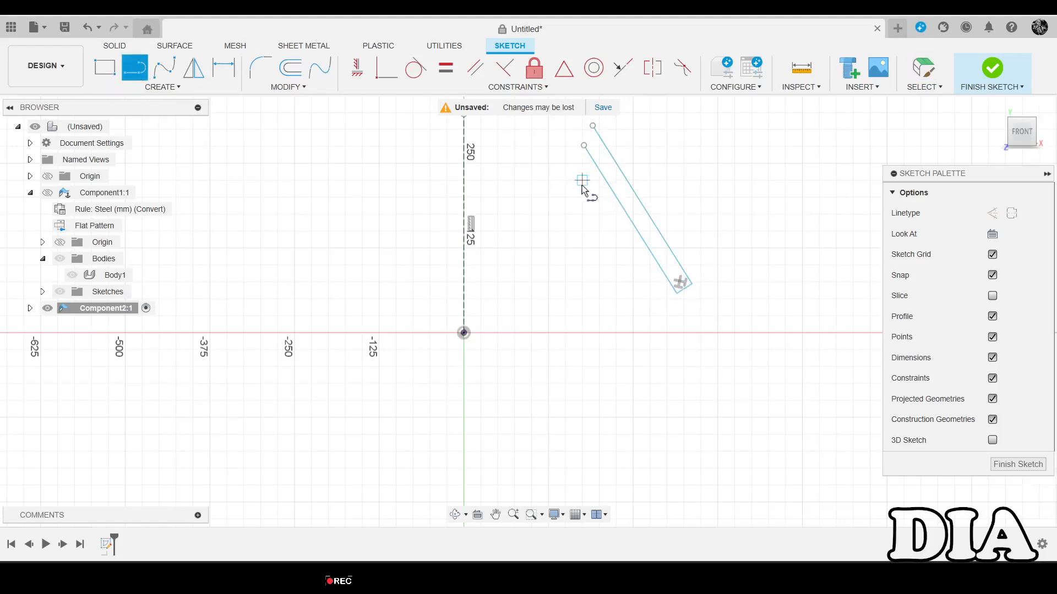
{"action": "left_click", "coordinate": [608, 134]}
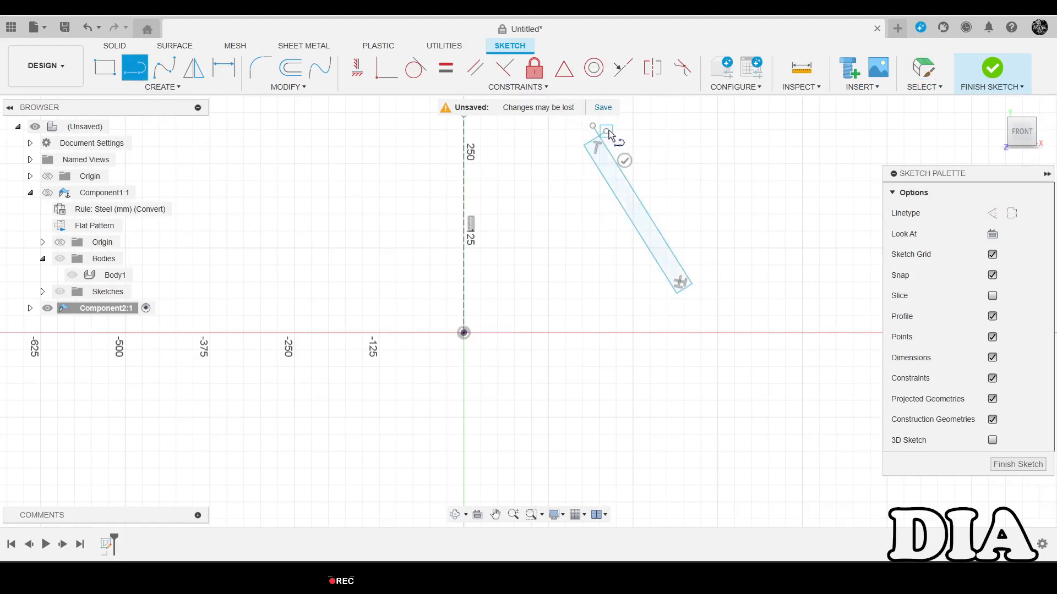
{"action": "key", "text": "Escape"}
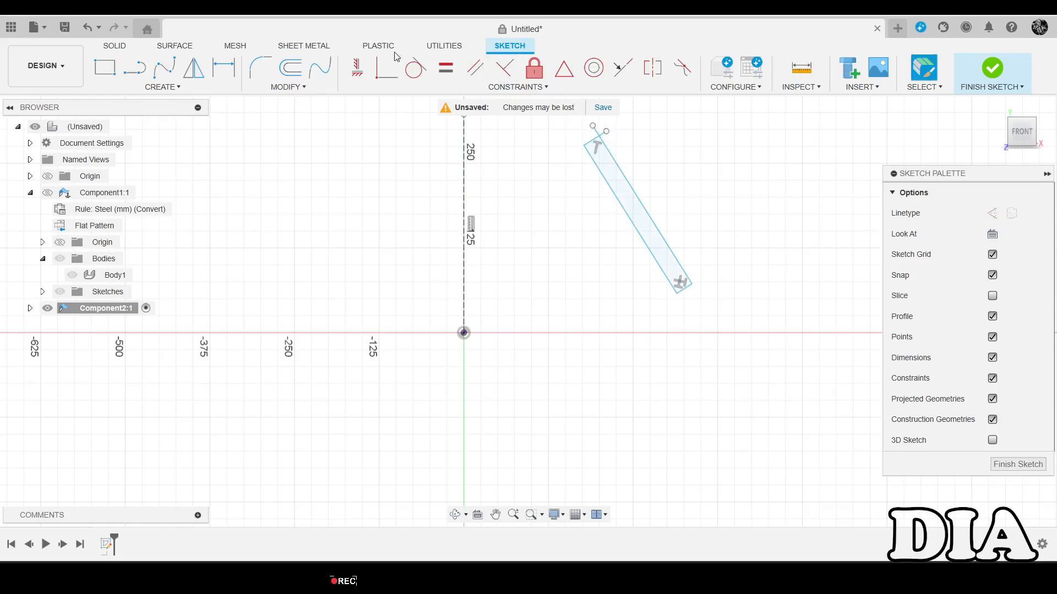
Trim the overhanging line ends at the strip's upper outer corner.
{"action": "left_click", "coordinate": [287, 86]}
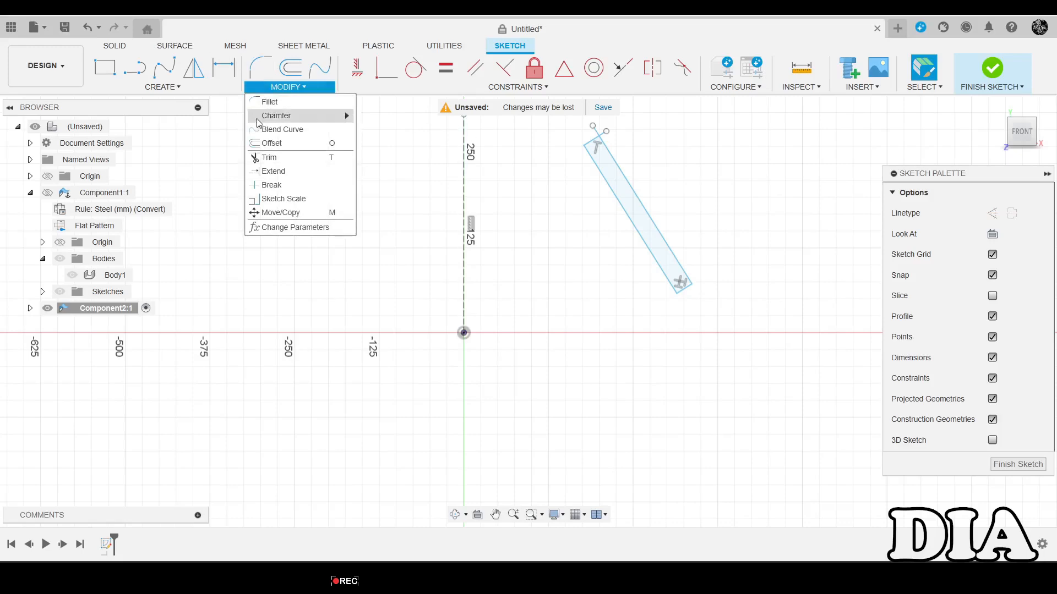
{"action": "scroll", "coordinate": [589, 132], "scroll_direction": "up", "scroll_amount": 4}
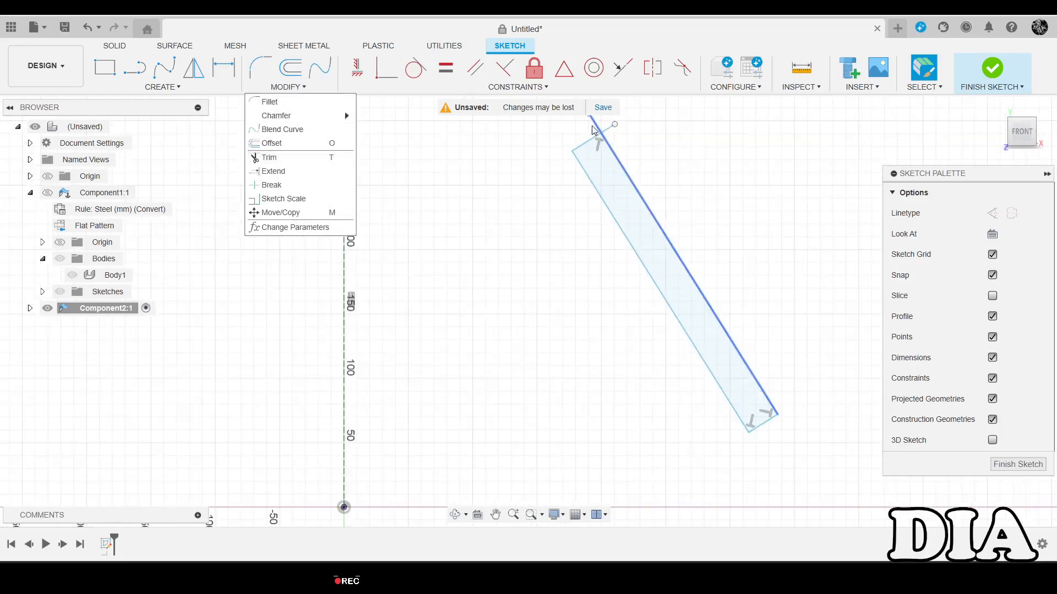
{"action": "scroll", "coordinate": [606, 118], "scroll_direction": "down", "scroll_amount": 2}
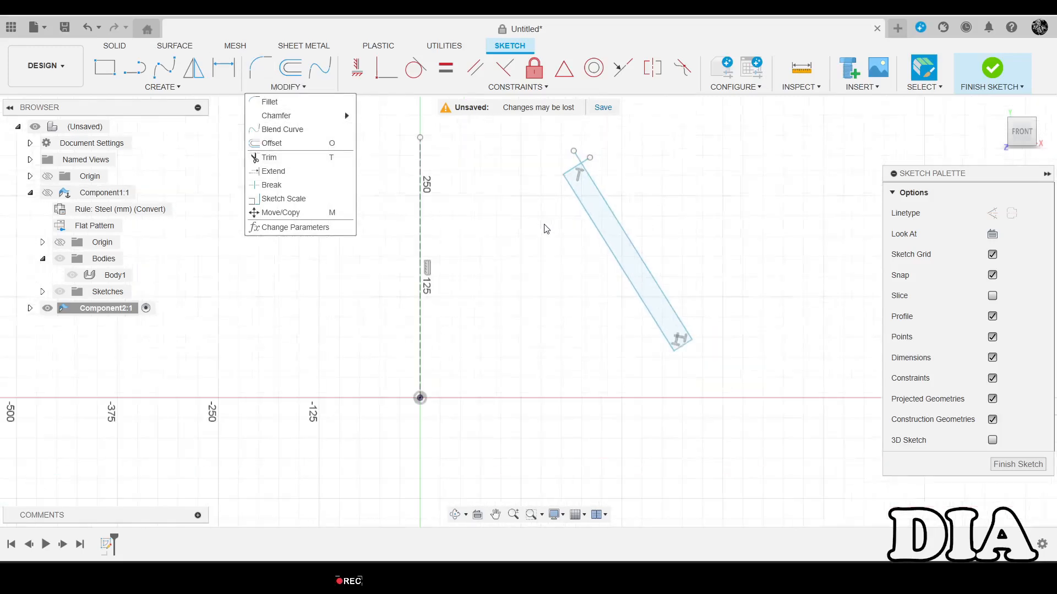
{"action": "scroll", "coordinate": [585, 160], "scroll_direction": "up", "scroll_amount": 1}
{"action": "left_click", "coordinate": [280, 157]}
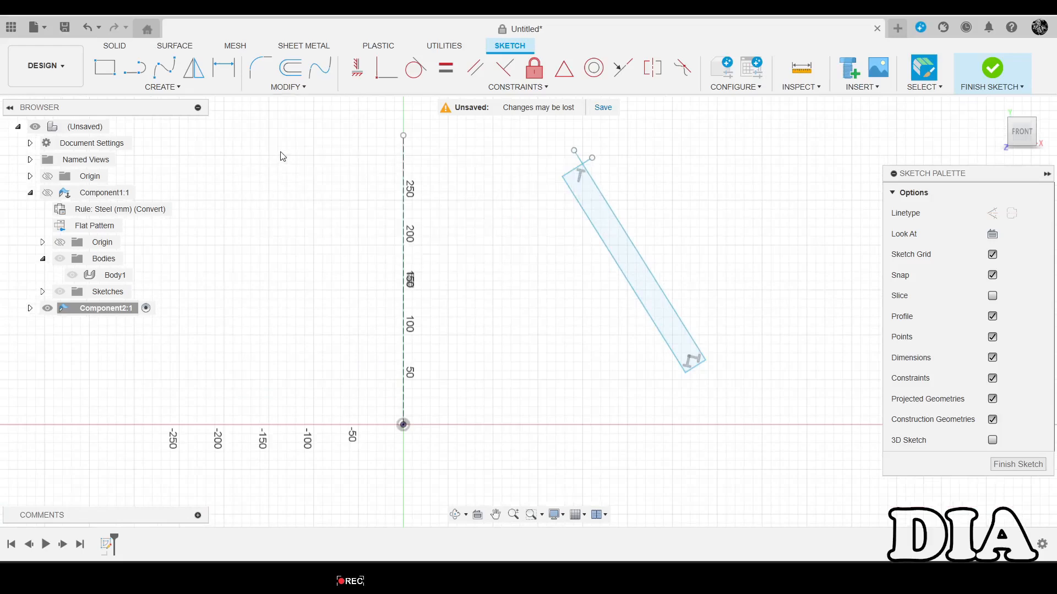
{"action": "scroll", "coordinate": [578, 164], "scroll_direction": "up", "scroll_amount": 1}
{"action": "left_click", "coordinate": [578, 165]}
{"action": "scroll", "coordinate": [580, 182], "scroll_direction": "down", "scroll_amount": 3}
{"action": "scroll", "coordinate": [581, 181], "scroll_direction": "down", "scroll_amount": 2}
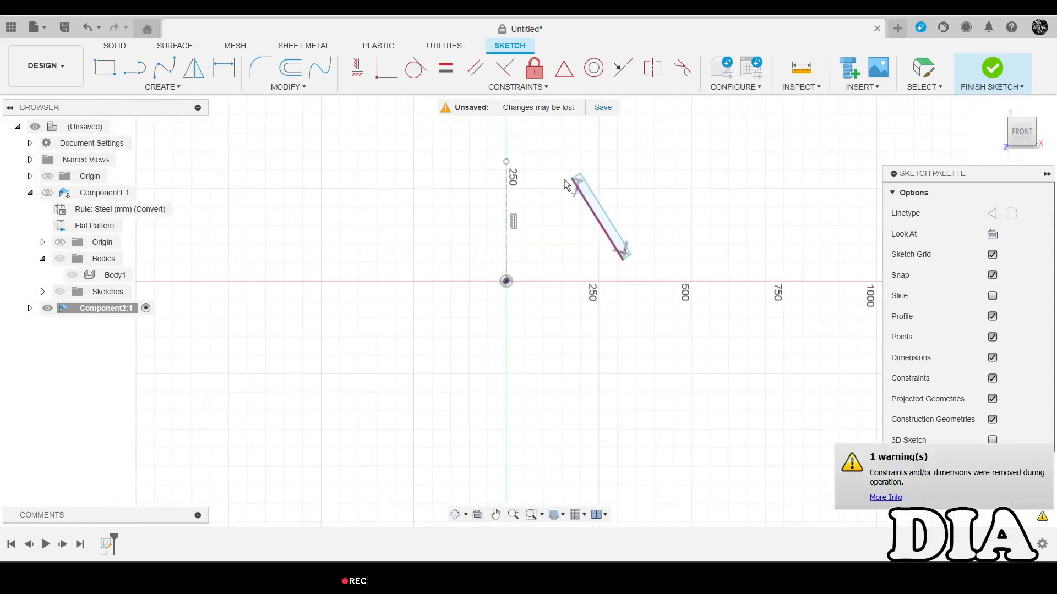
Draw a construction line about 320 mm long from the origin to the strip's lower inner corner and constrain it horizontal.
{"action": "left_click", "coordinate": [134, 80]}
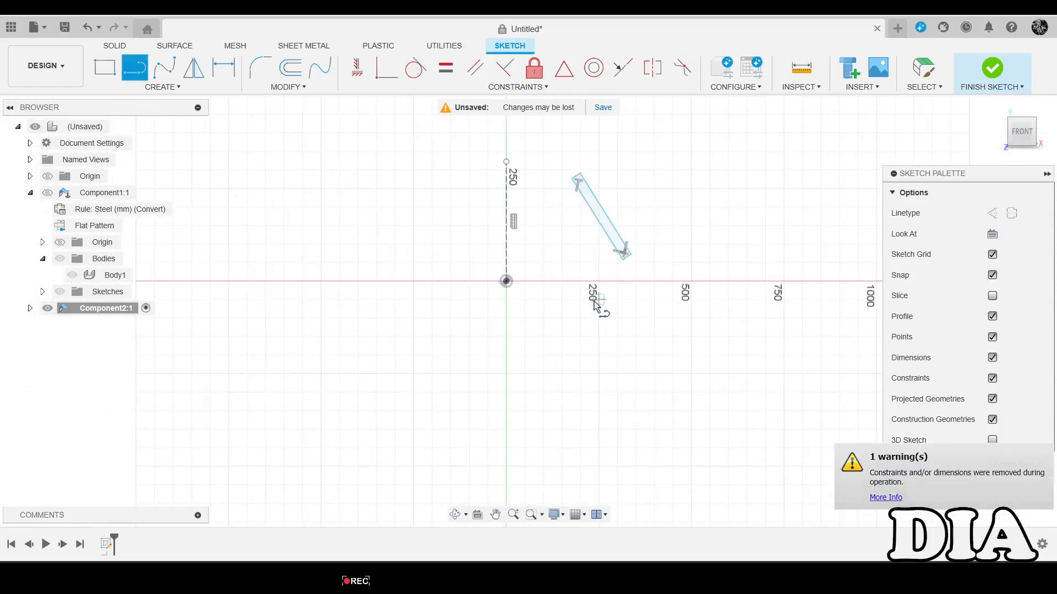
{"action": "left_click", "coordinate": [506, 281]}
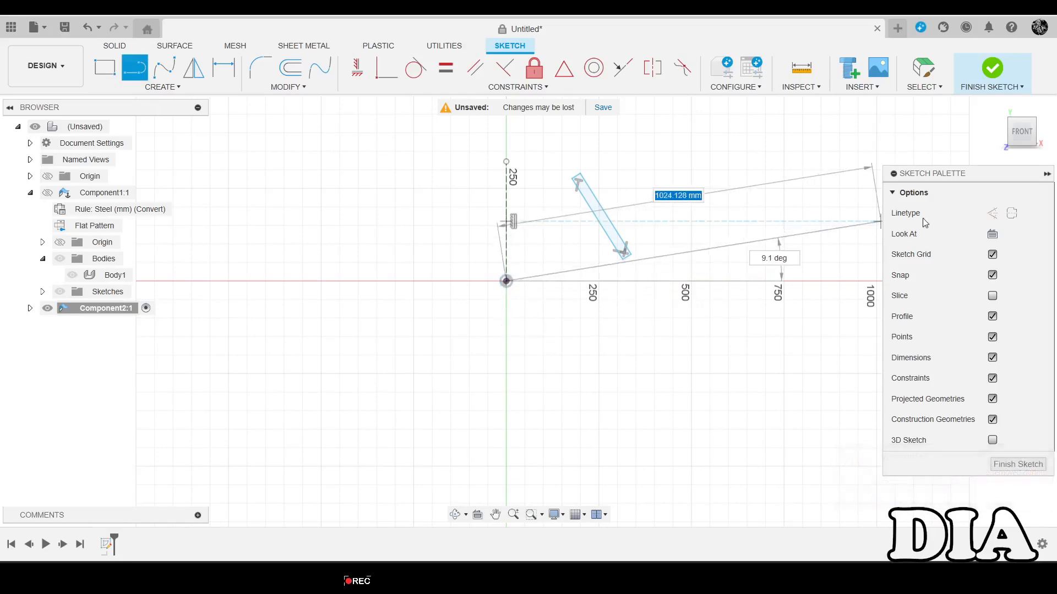
{"action": "left_click", "coordinate": [992, 213]}
{"action": "scroll", "coordinate": [611, 289], "scroll_direction": "up", "scroll_amount": 2}
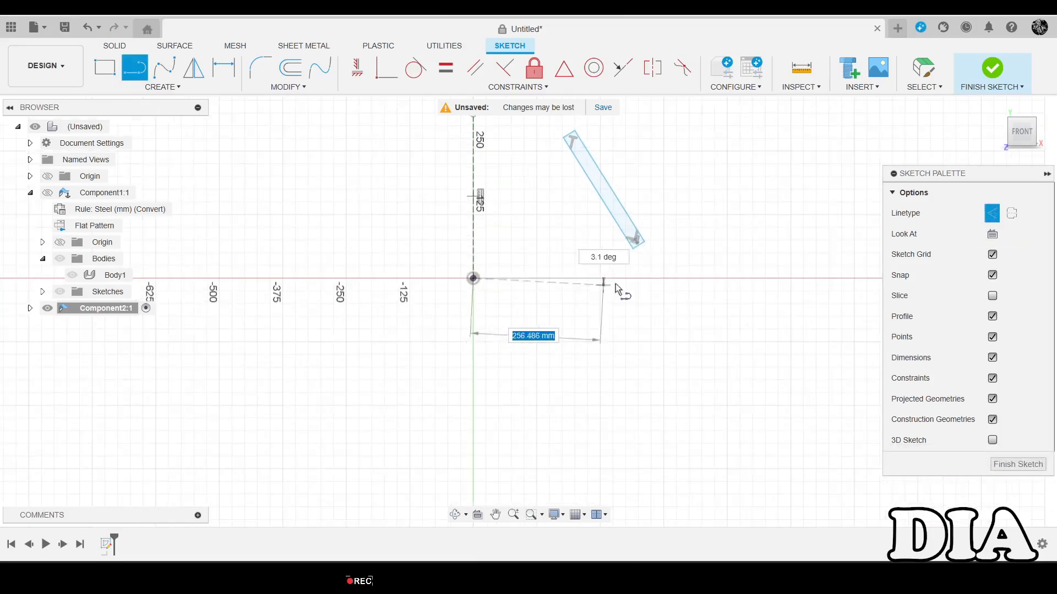
{"action": "left_click", "coordinate": [634, 250]}
{"action": "key", "text": "Escape"}
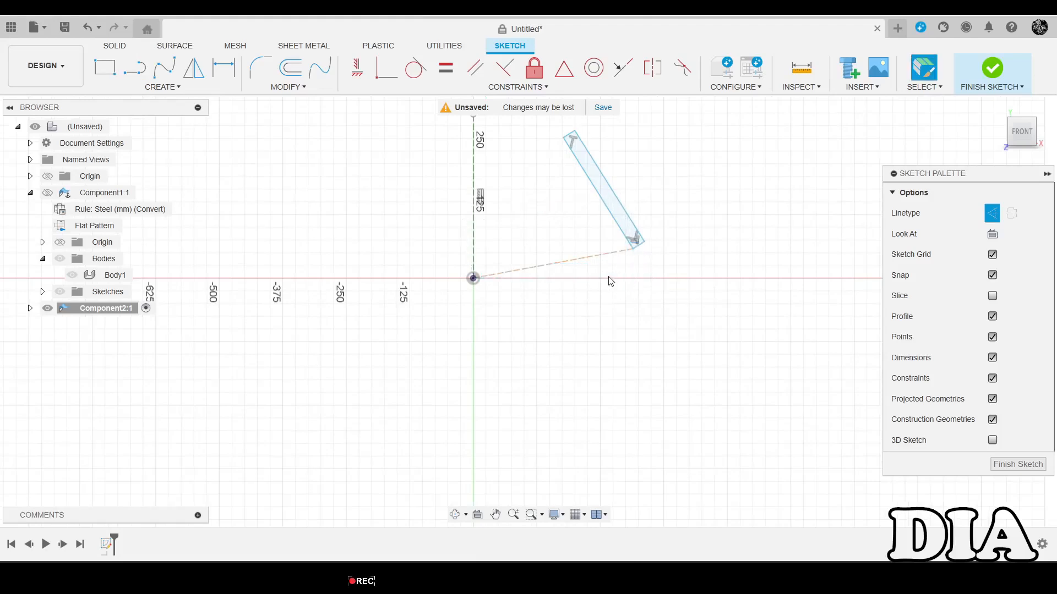
{"action": "left_click", "coordinate": [593, 257]}
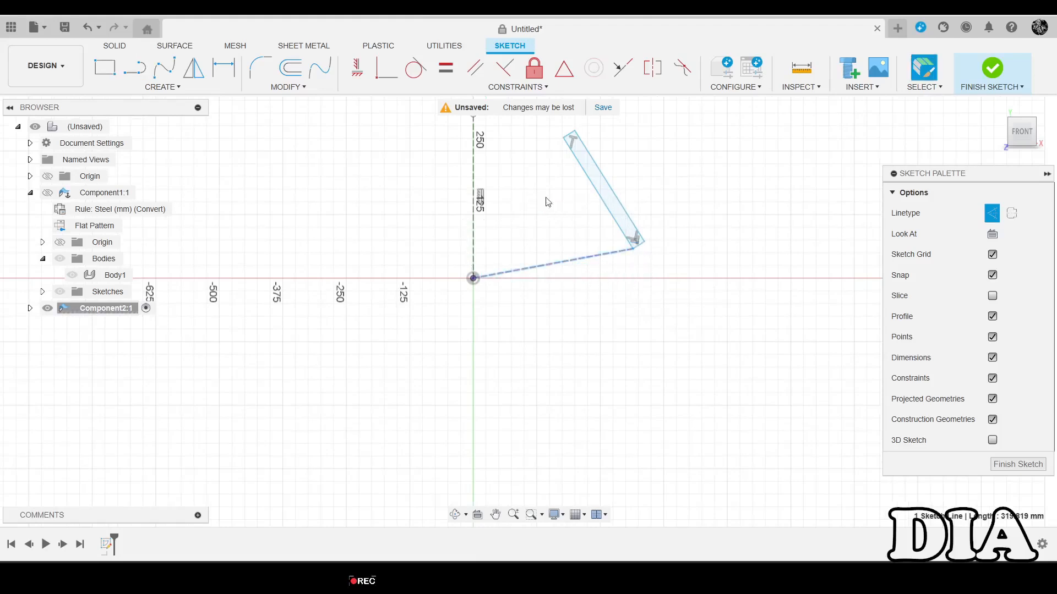
{"action": "left_click", "coordinate": [358, 69]}
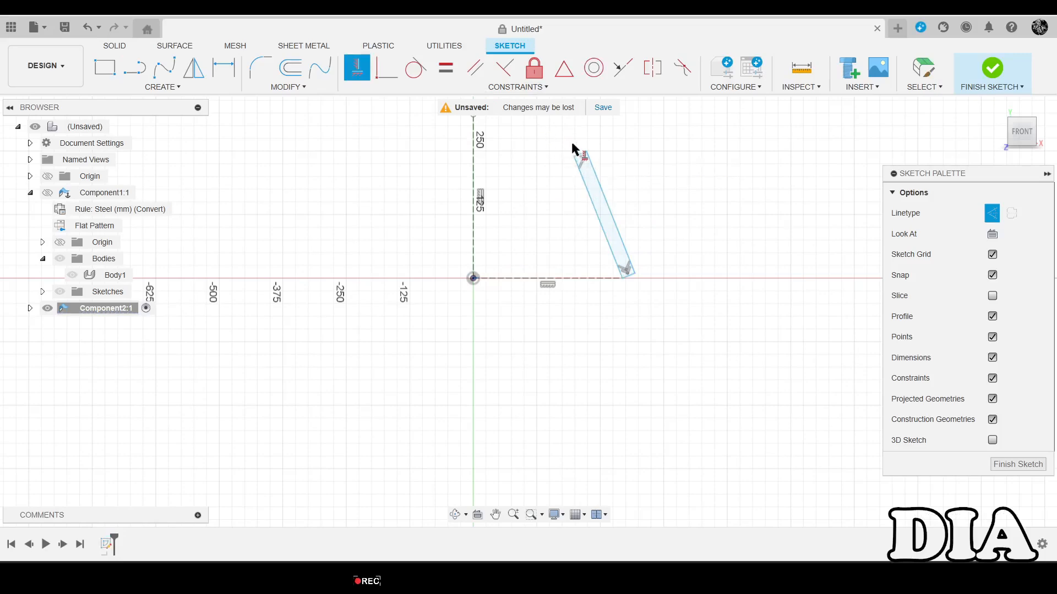
Dimension the short lower end of the slanted strip to set its thickness to 5 mm.
{"action": "left_click", "coordinate": [233, 76]}
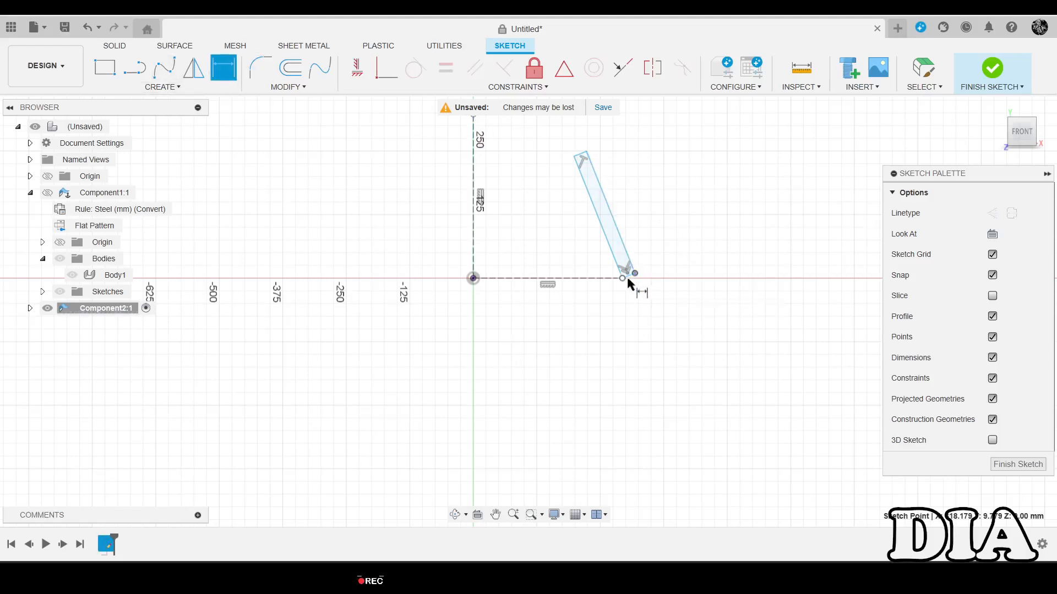
{"action": "scroll", "coordinate": [627, 275], "scroll_direction": "up", "scroll_amount": 4}
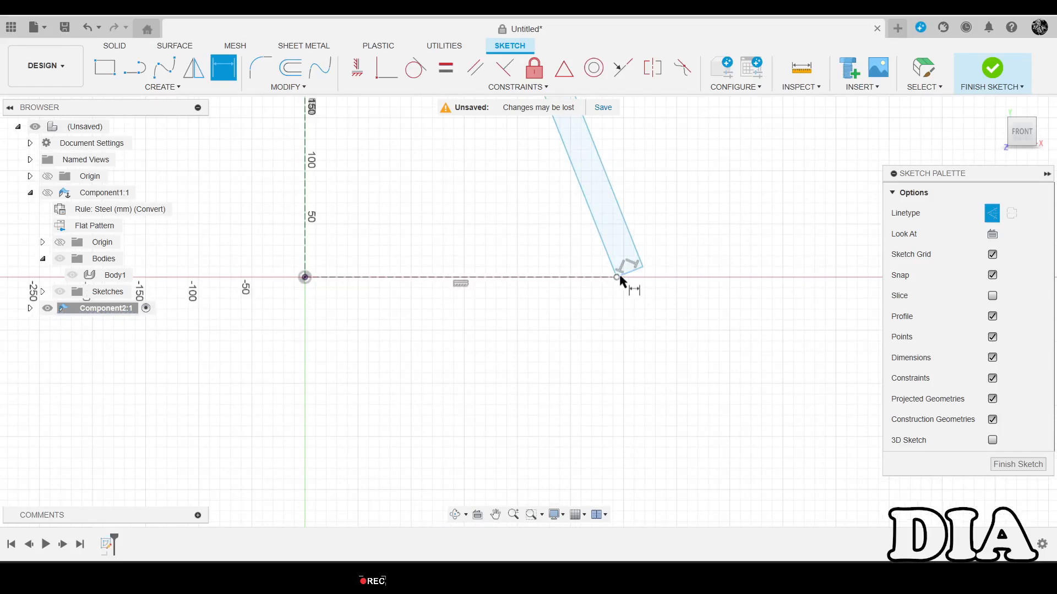
{"action": "left_click", "coordinate": [628, 274]}
{"action": "left_click", "coordinate": [677, 357]}
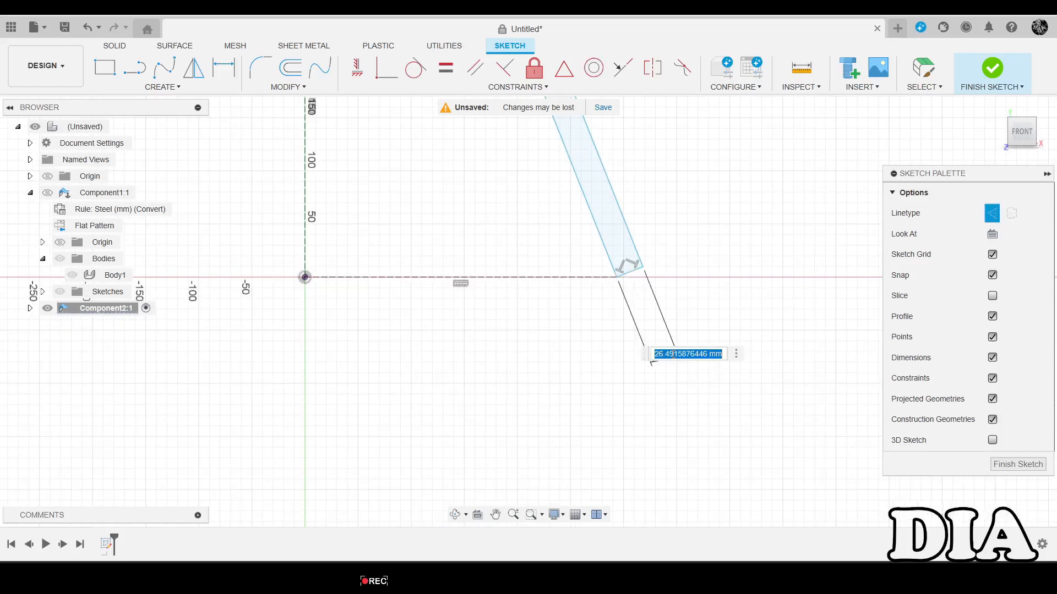
{"action": "type", "text": "3"}
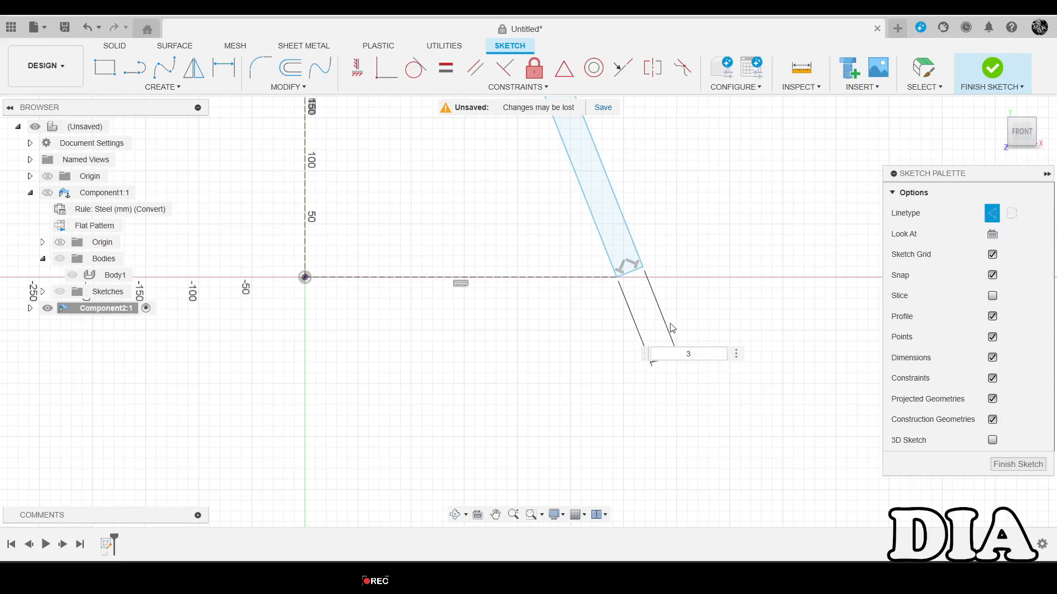
{"action": "key", "text": "Return"}
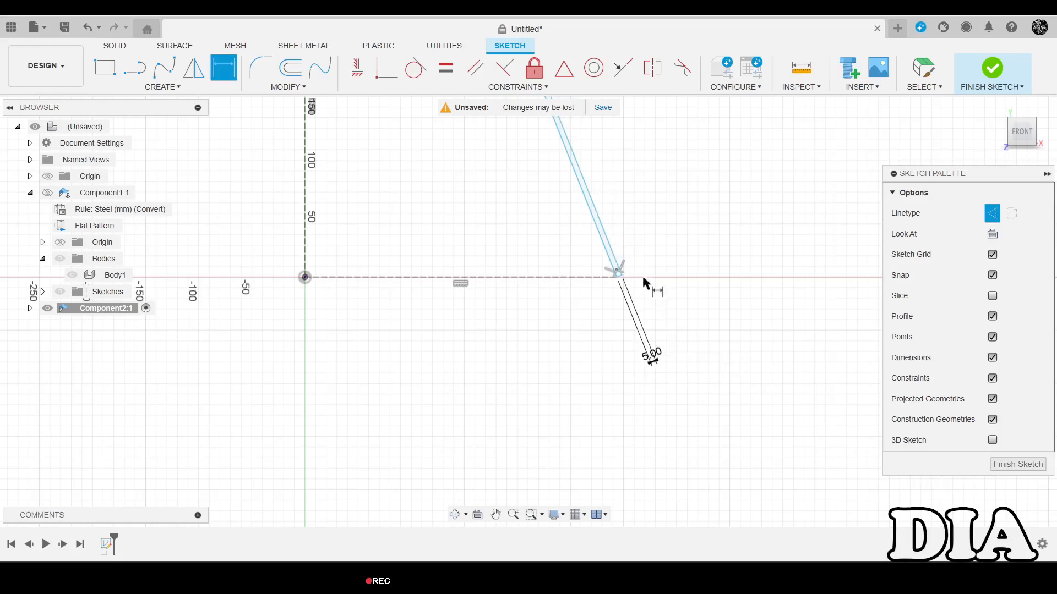
Dimension the vertical height between the strip's lower inner corner and its upper outer corner as 250 mm.
{"action": "scroll", "coordinate": [655, 289], "scroll_direction": "down", "scroll_amount": 5}
{"action": "scroll", "coordinate": [595, 195], "scroll_direction": "up", "scroll_amount": 10}
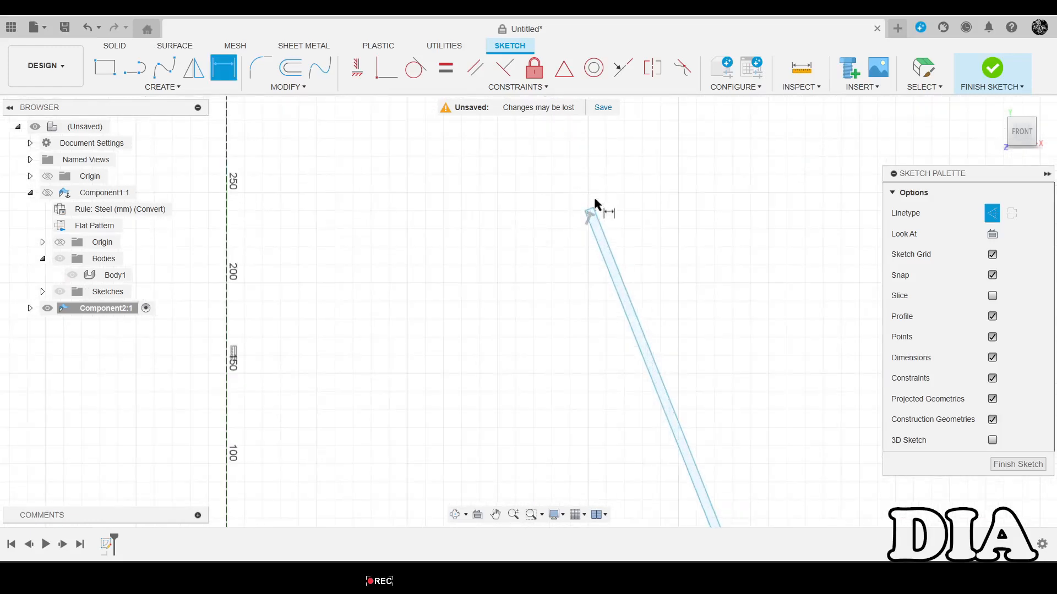
{"action": "scroll", "coordinate": [595, 204], "scroll_direction": "down", "scroll_amount": 5}
{"action": "scroll", "coordinate": [682, 446], "scroll_direction": "up", "scroll_amount": 8}
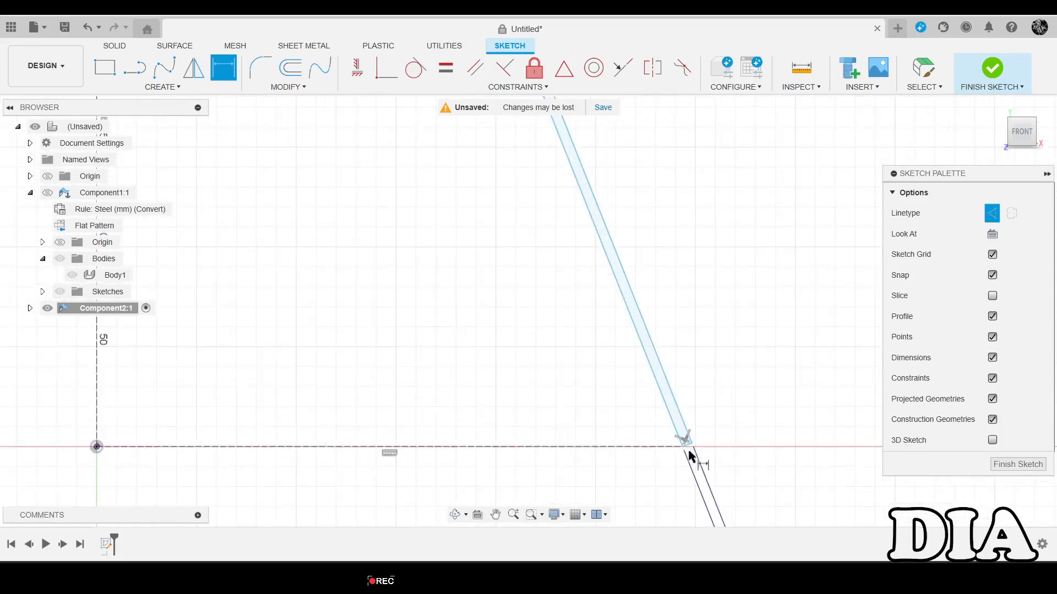
{"action": "scroll", "coordinate": [672, 383], "scroll_direction": "down", "scroll_amount": 3}
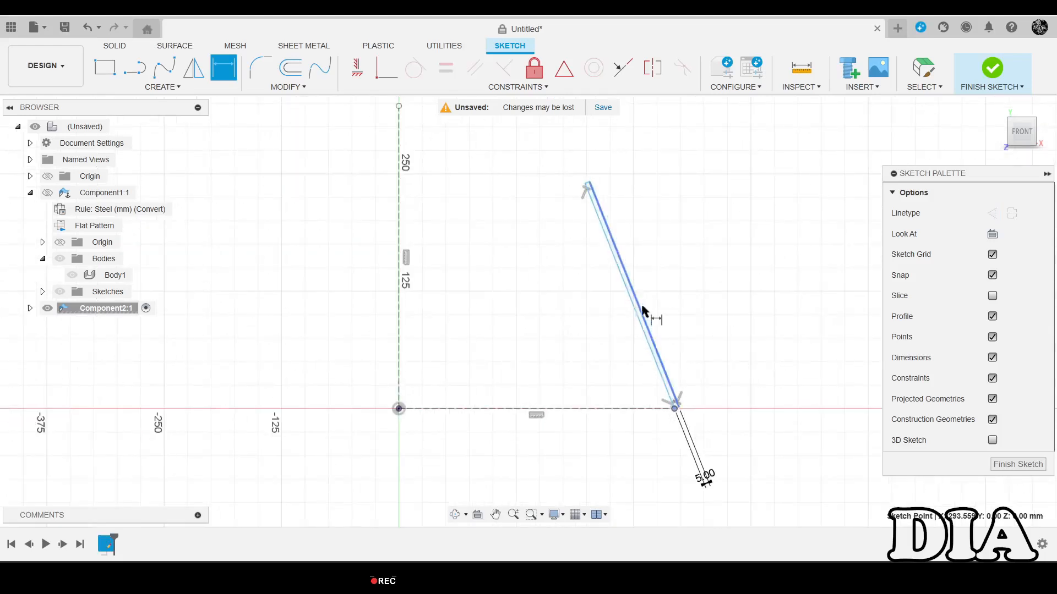
{"action": "left_click", "coordinate": [589, 183]}
{"action": "left_click", "coordinate": [770, 294]}
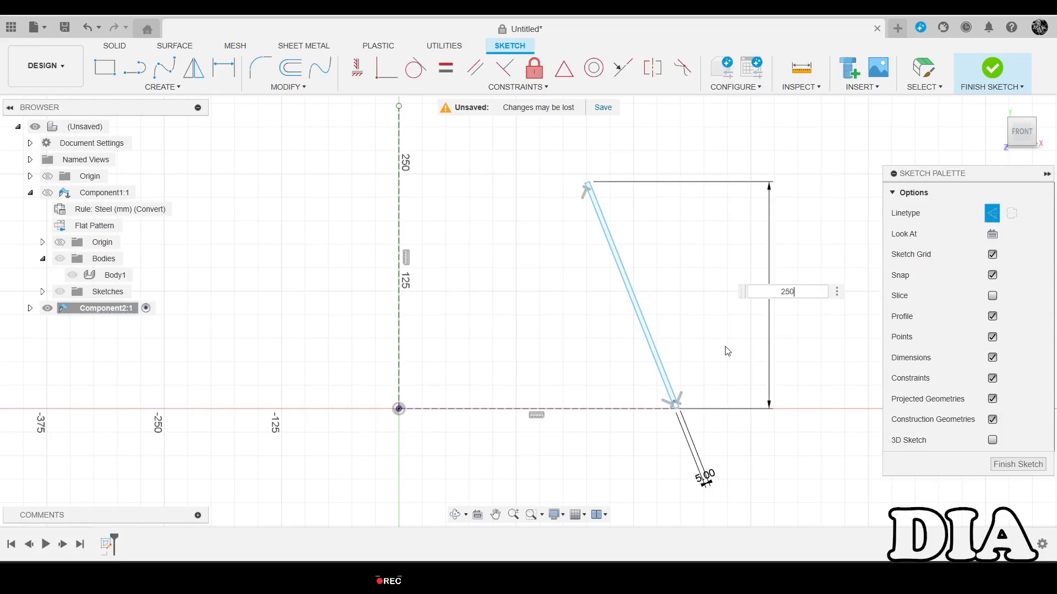
{"action": "key", "text": "Return"}
{"action": "scroll", "coordinate": [622, 257], "scroll_direction": "down", "scroll_amount": 3}
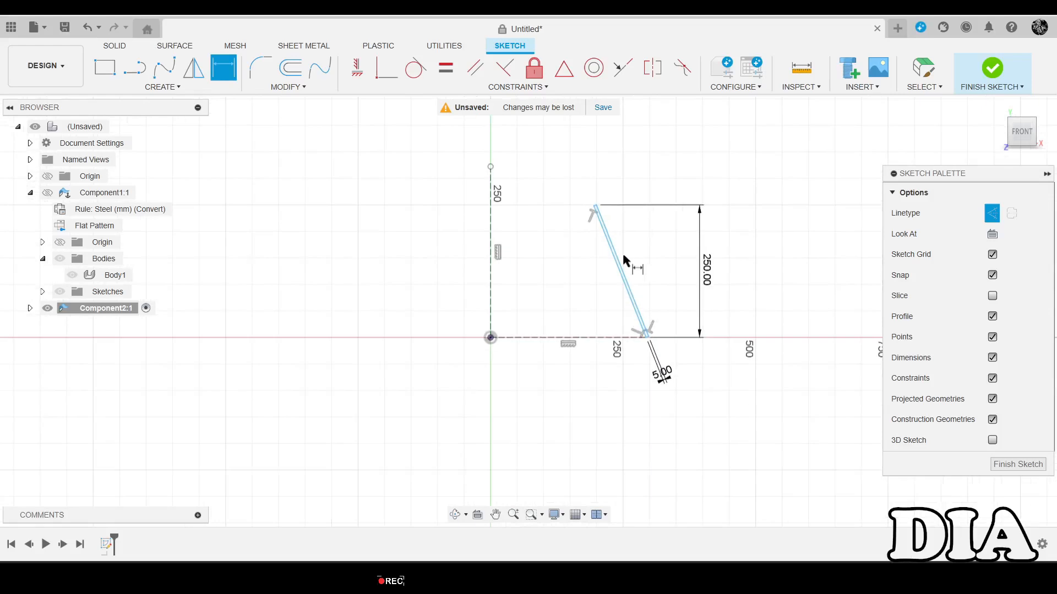
Set the angle between the strip's inner long side and the horizontal construction line to 60°.
{"action": "scroll", "coordinate": [621, 253], "scroll_direction": "up", "scroll_amount": 4}
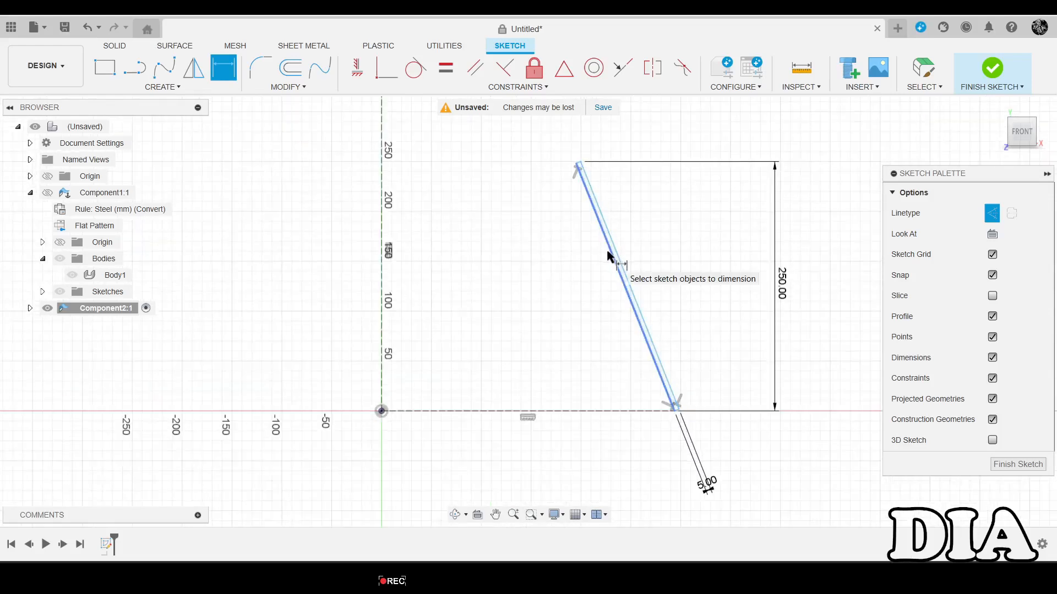
{"action": "left_click", "coordinate": [608, 257]}
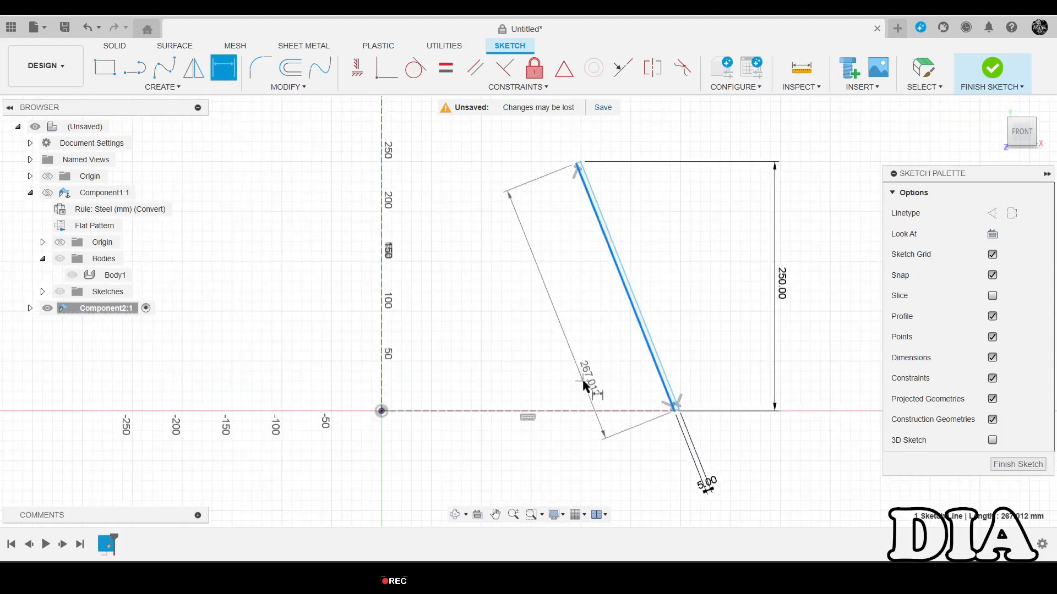
{"action": "left_click", "coordinate": [580, 409]}
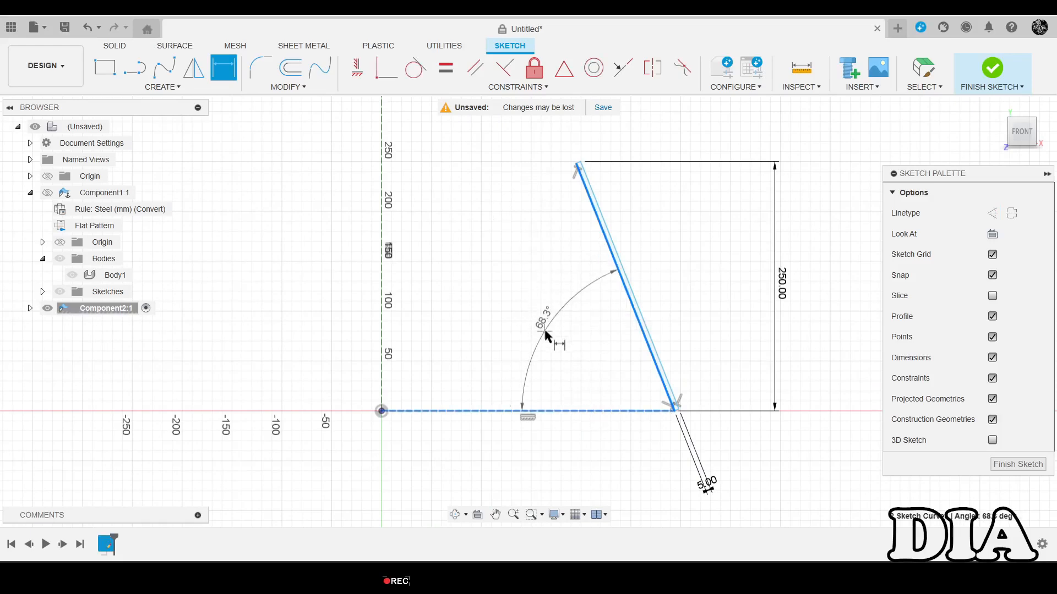
{"action": "left_click", "coordinate": [556, 336]}
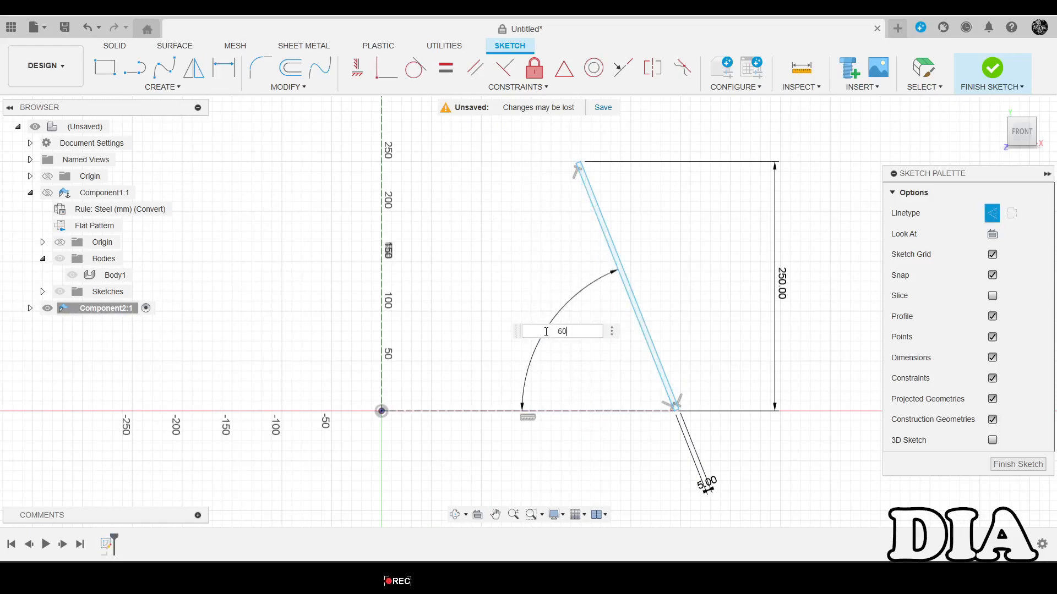
{"action": "key", "text": "Return"}
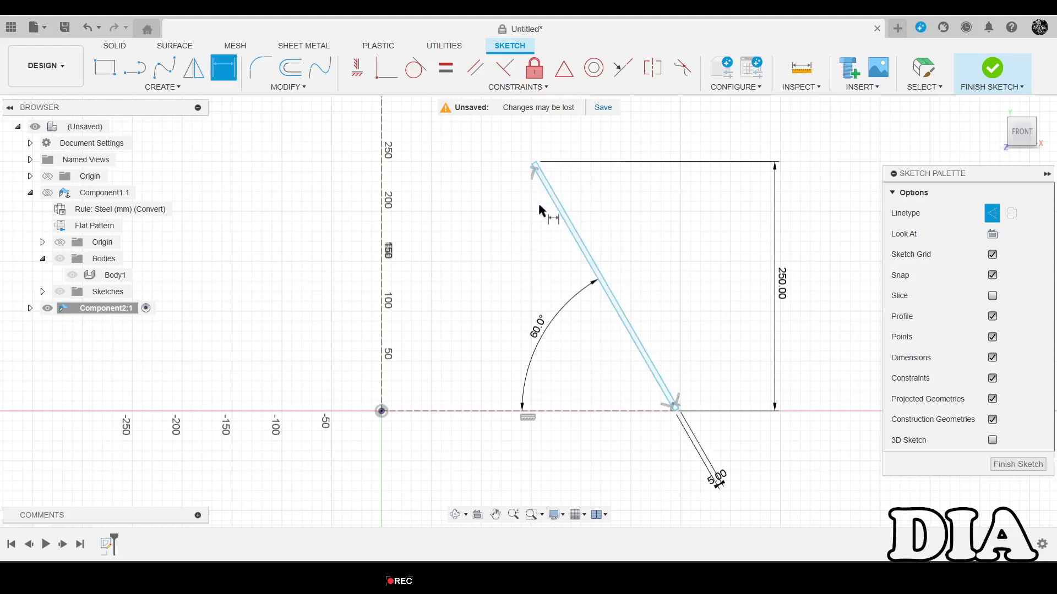
{"action": "key", "text": "Escape"}
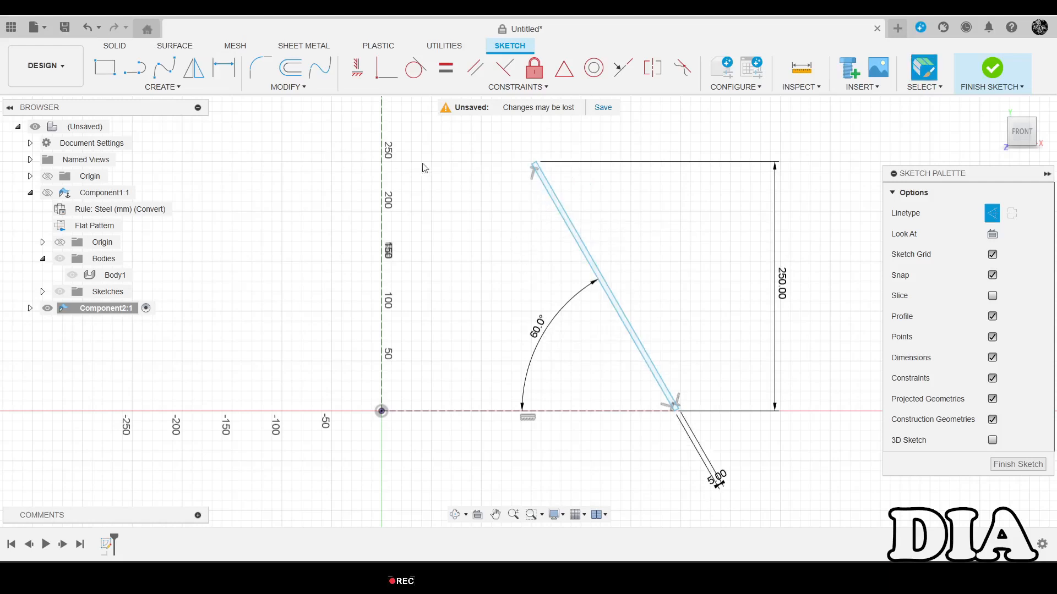
{"action": "mouse_move", "coordinate": [535, 164]}
{"action": "left_mouse_down"}
{"action": "mouse_move", "coordinate": [579, 276]}
{"action": "mouse_move", "coordinate": [557, 276]}
{"action": "left_mouse_up"}
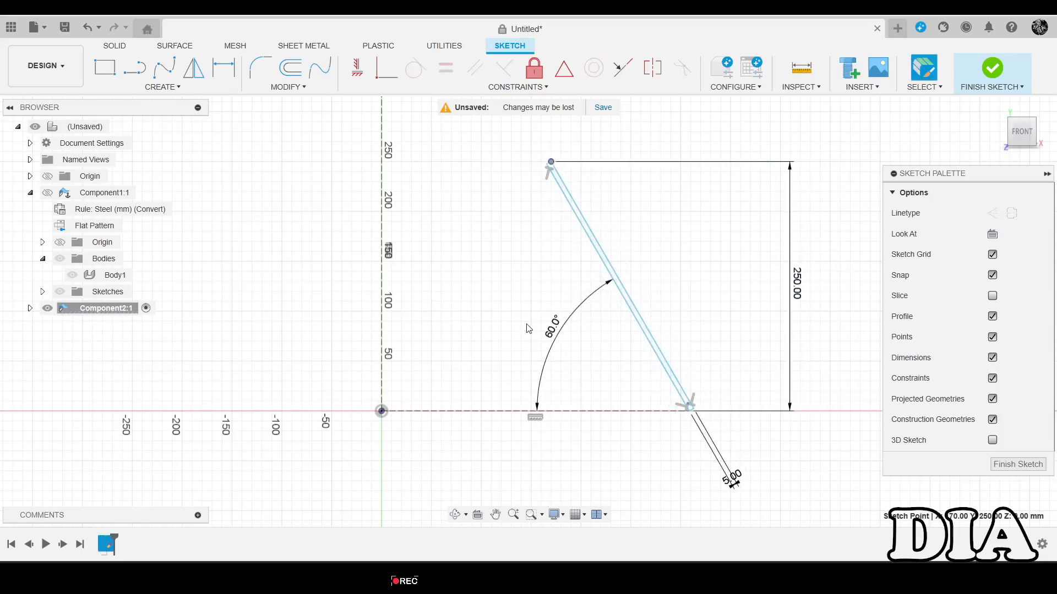
{"action": "key", "text": "d"}
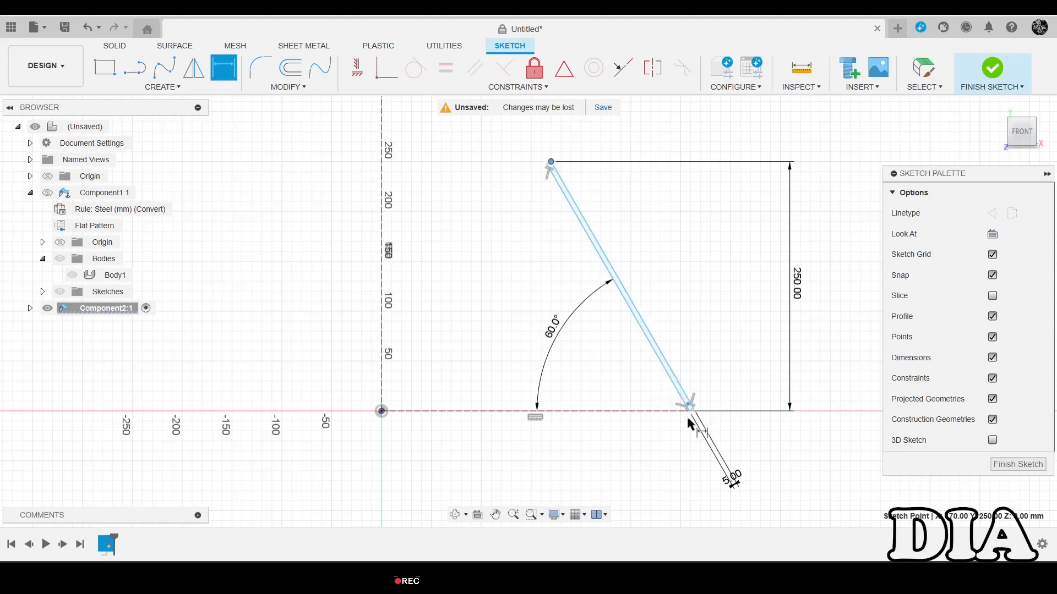
{"action": "left_click", "coordinate": [688, 414]}
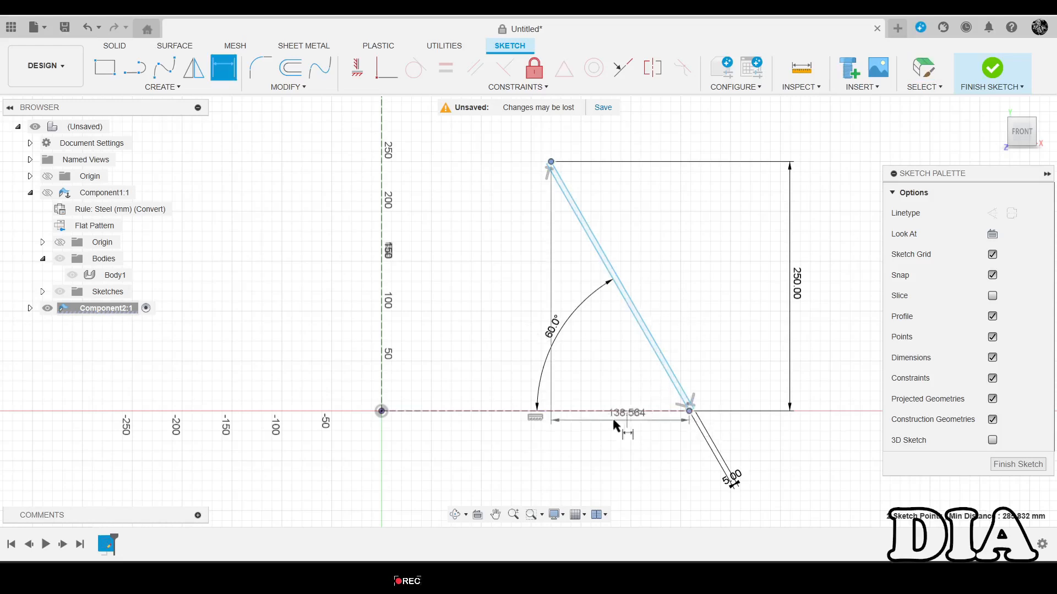
{"action": "left_click", "coordinate": [381, 411]}
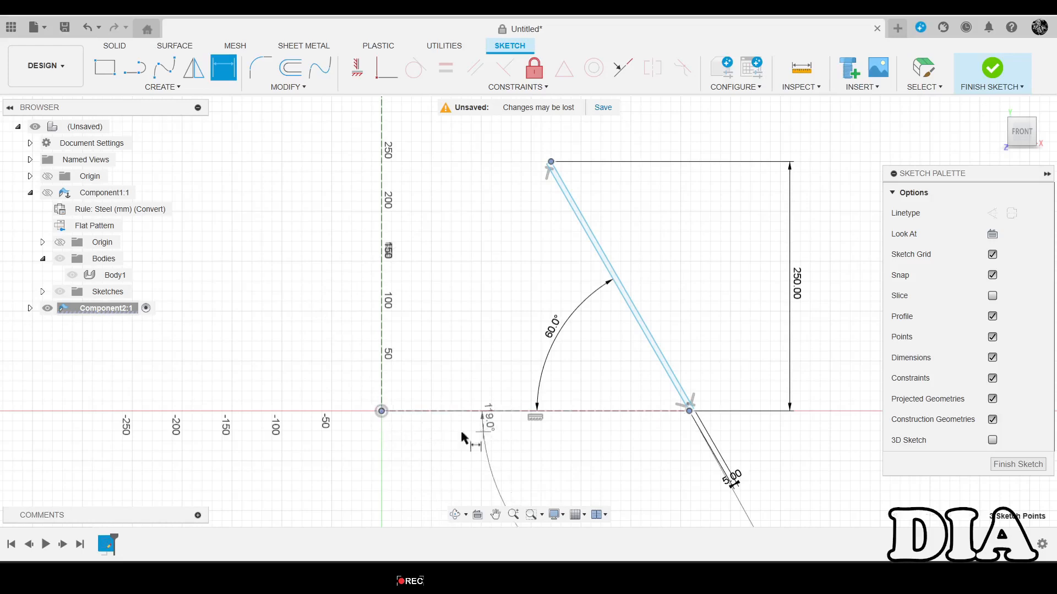
{"action": "scroll", "coordinate": [538, 364], "scroll_direction": "down", "scroll_amount": 5}
{"action": "scroll", "coordinate": [534, 396], "scroll_direction": "up", "scroll_amount": 2}
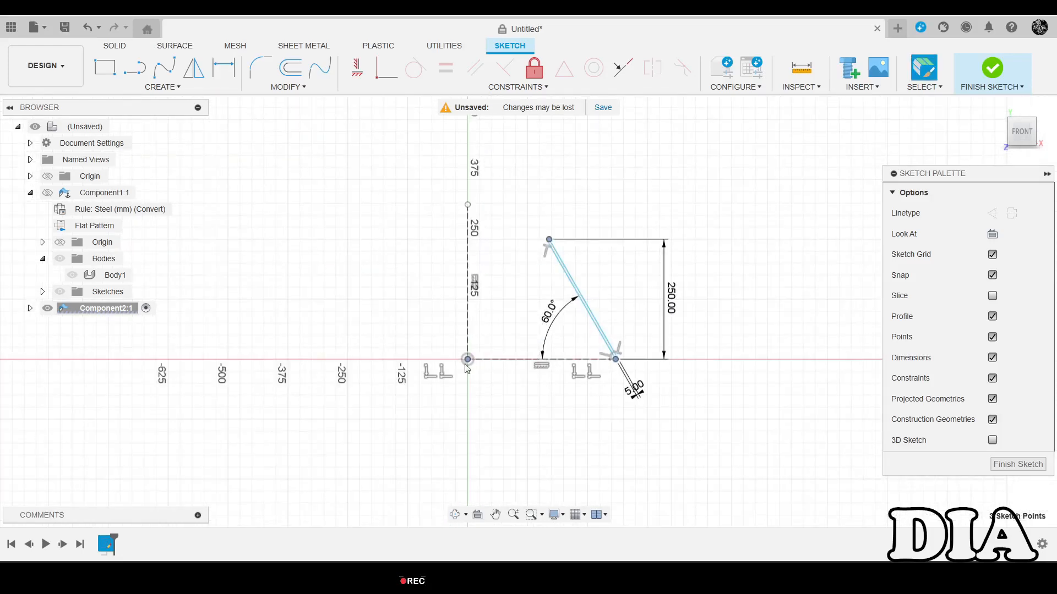
{"action": "key", "text": "Escape"}
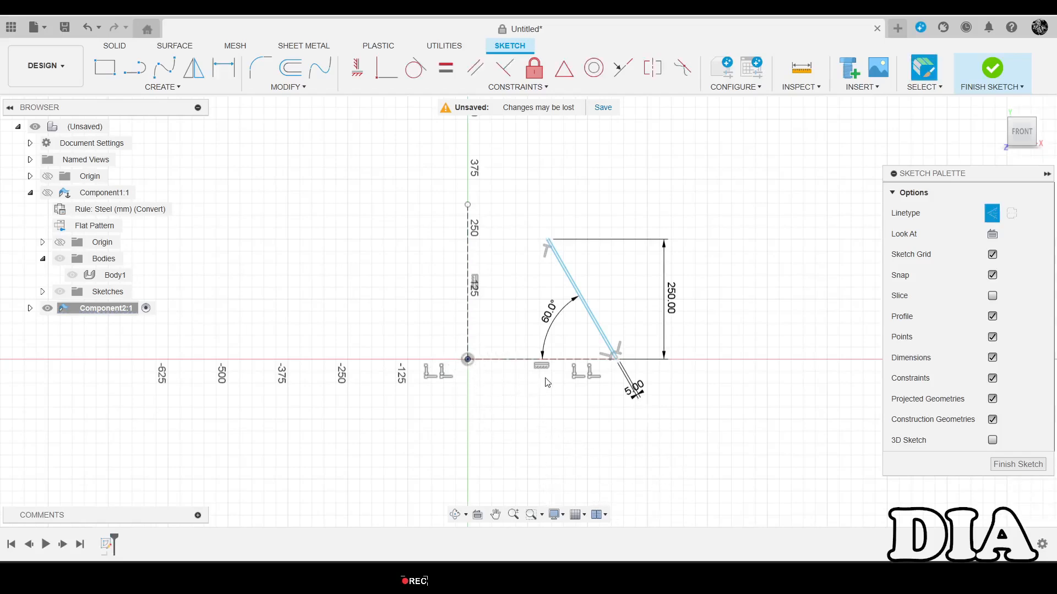
Dimension the horizontal distance from the origin to the strip's lower inner corner as 300 mm.
{"action": "key", "text": "d"}
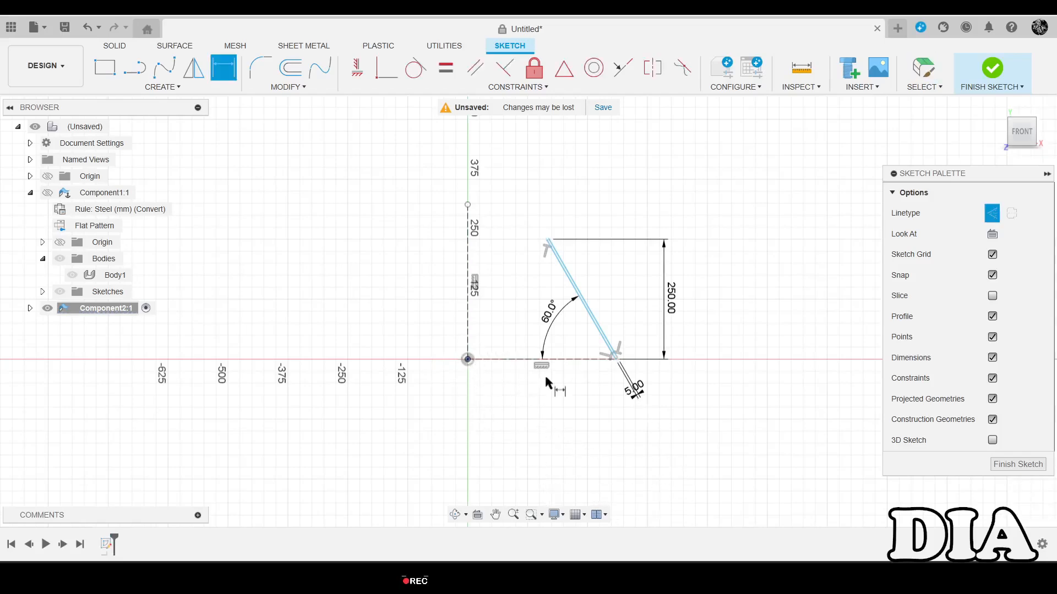
{"action": "left_click", "coordinate": [467, 358]}
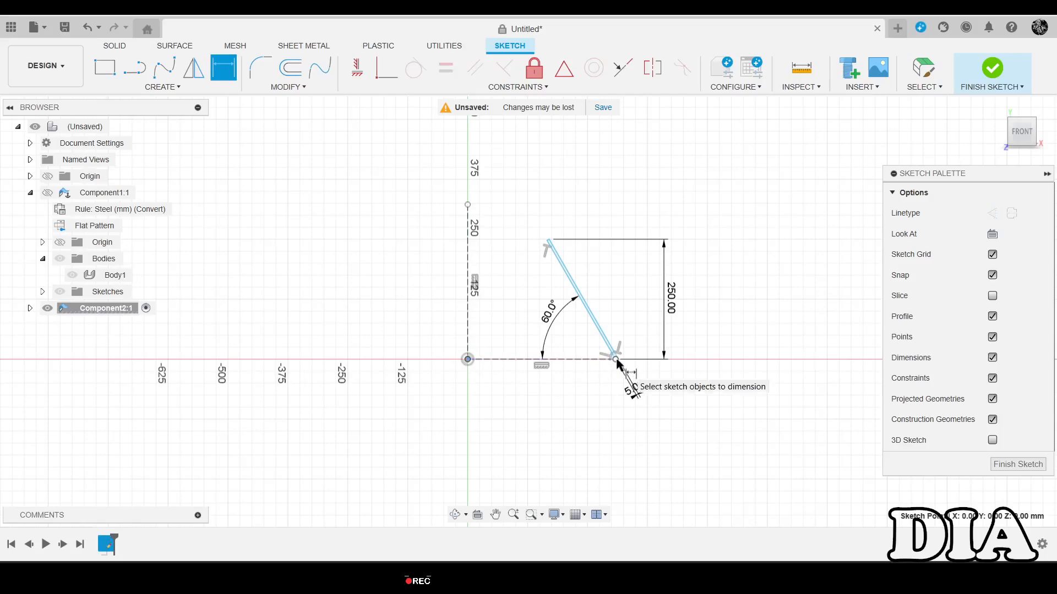
{"action": "scroll", "coordinate": [618, 360], "scroll_direction": "up", "scroll_amount": 3}
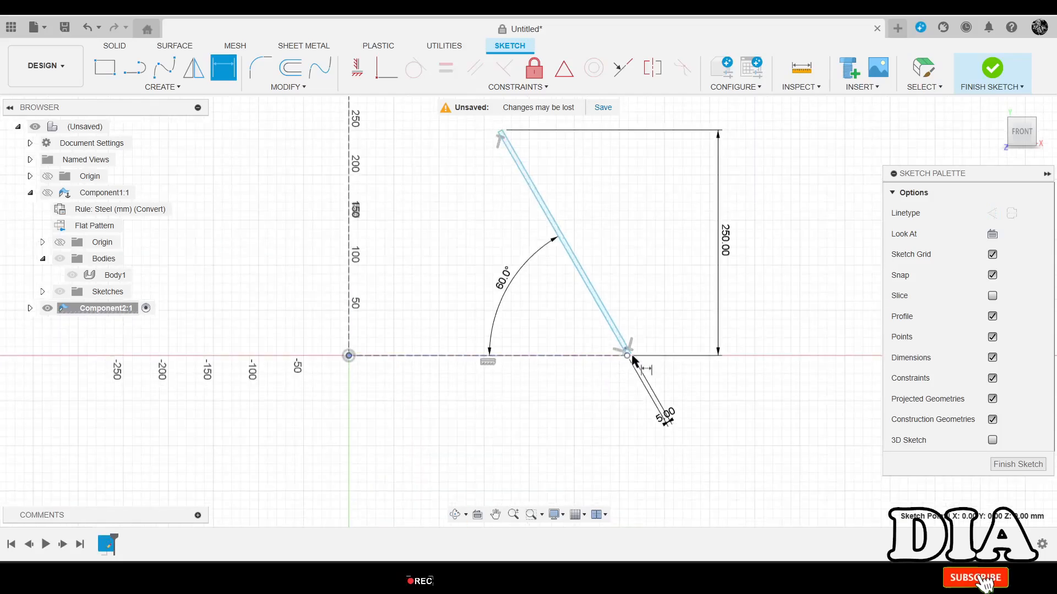
{"action": "left_click", "coordinate": [625, 356]}
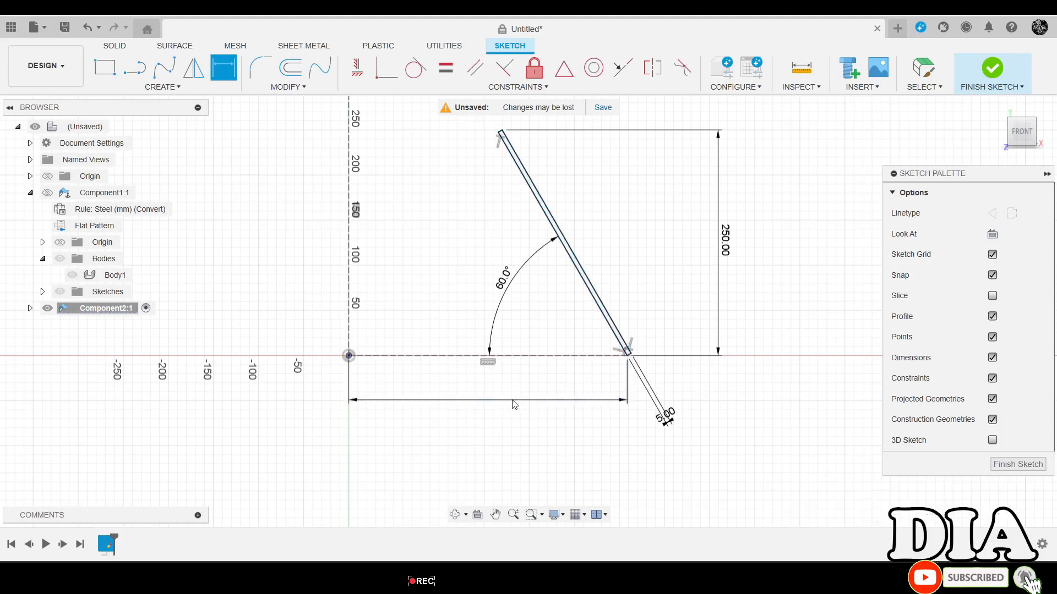
{"action": "left_click", "coordinate": [512, 400]}
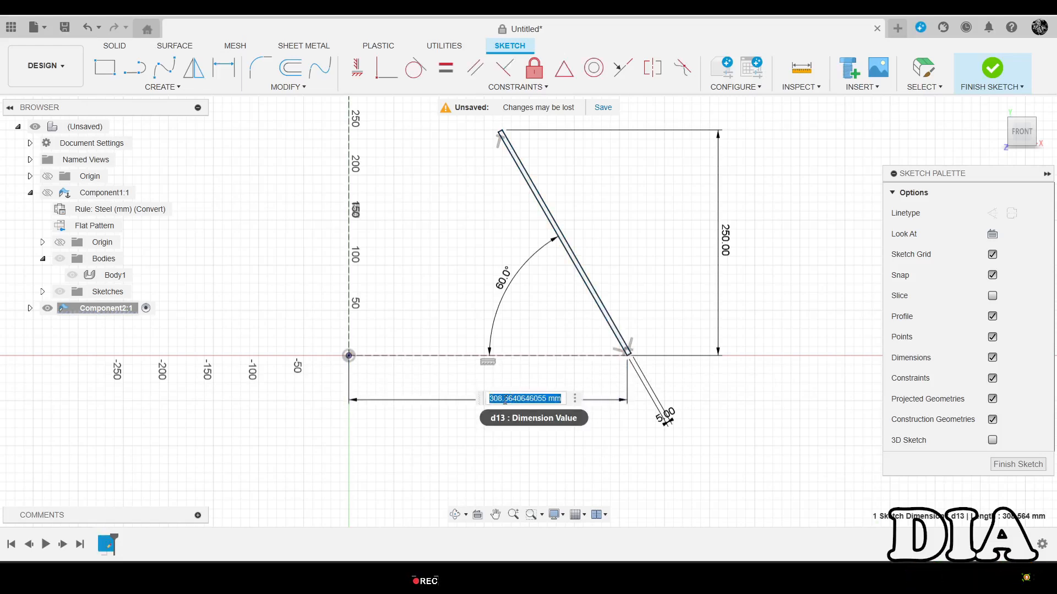
{"action": "type", "text": "300"}
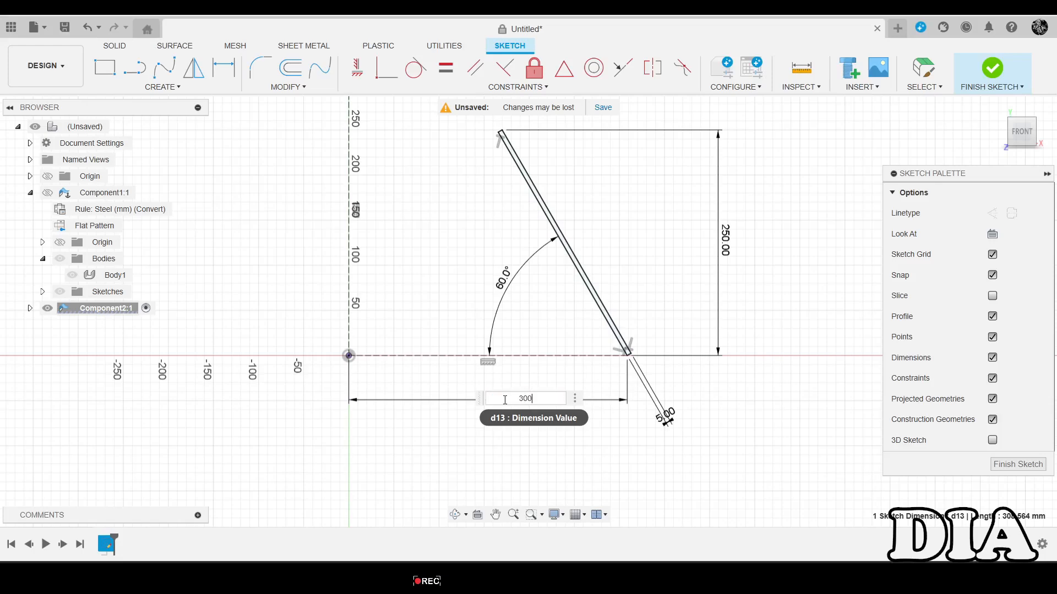
{"action": "key", "text": "Return"}
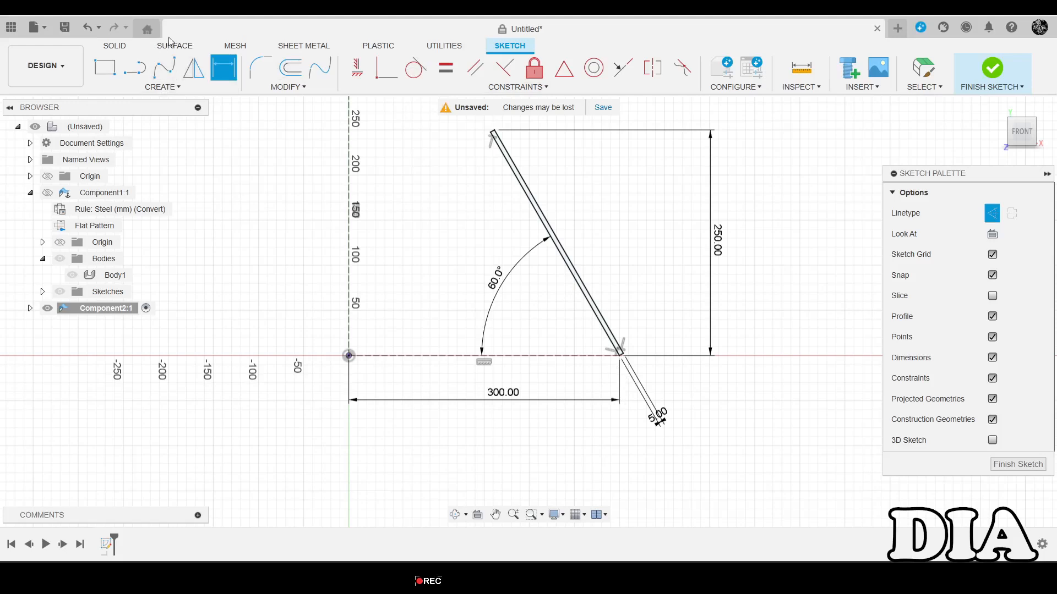
Revolve the slanted strip profile 359° around the vertical construction line as a new body.
{"action": "left_click", "coordinate": [125, 51]}
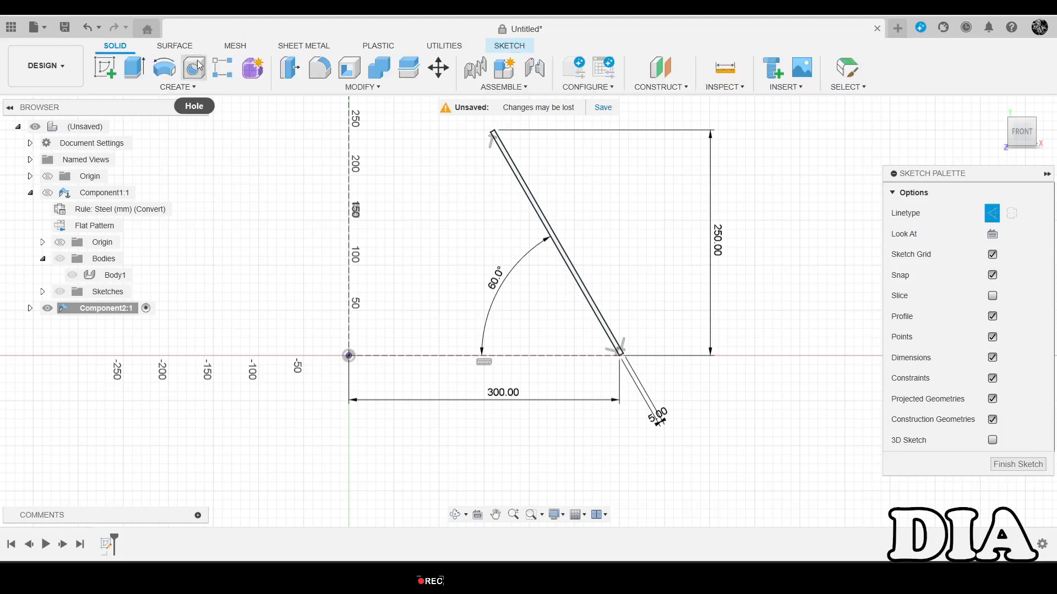
{"action": "left_click", "coordinate": [164, 68]}
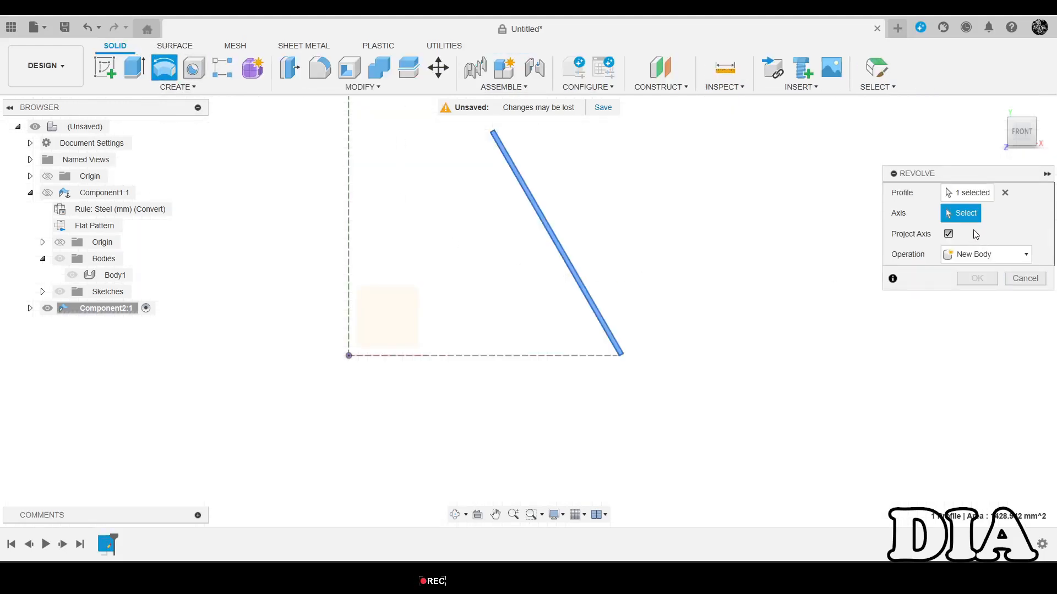
{"action": "scroll", "coordinate": [522, 257], "scroll_direction": "down", "scroll_amount": 5}
{"action": "middle_click_drag", "start_coordinate": [526, 244], "coordinate": [537, 296], "text": "shift"}
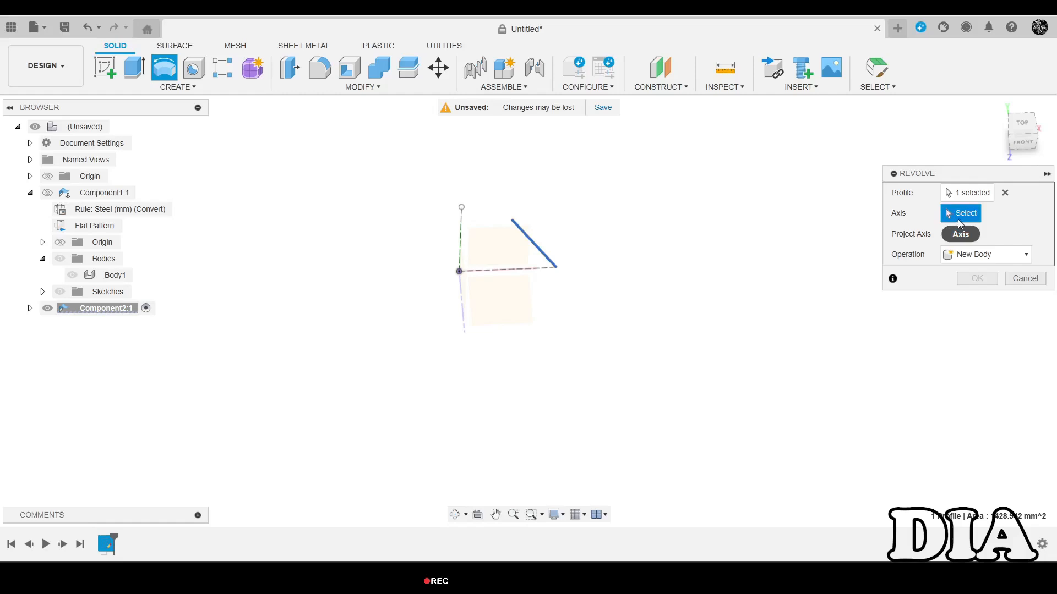
{"action": "left_click", "coordinate": [462, 220]}
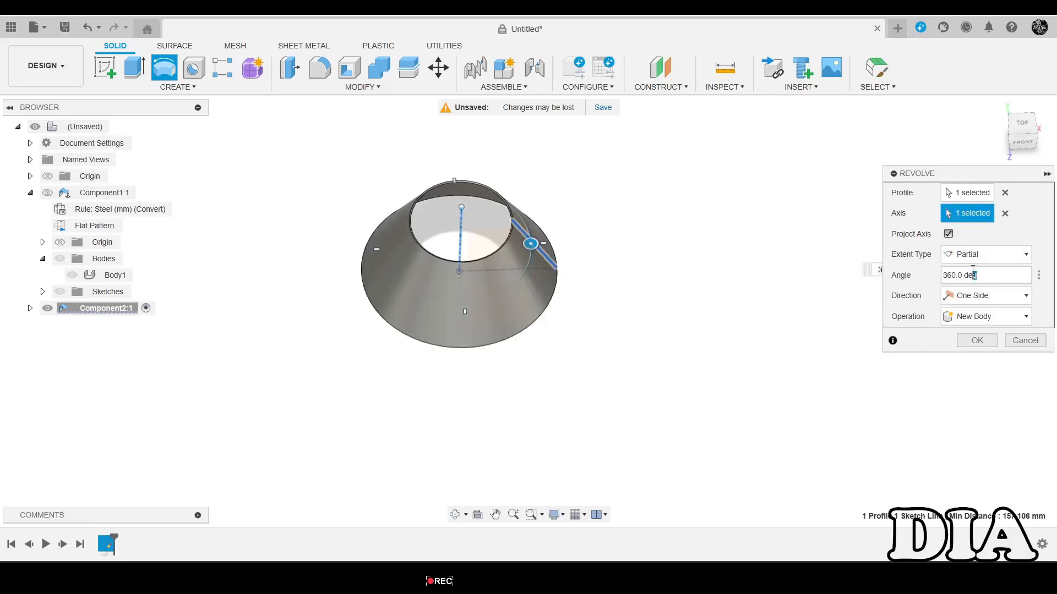
{"action": "left_click_drag", "start_coordinate": [998, 275], "coordinate": [893, 275]}
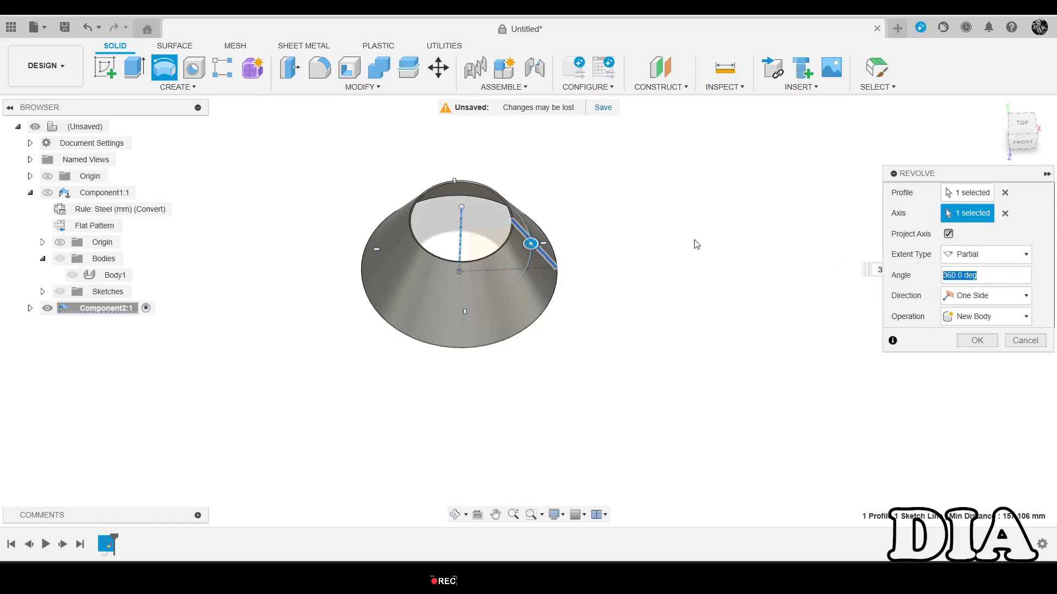
{"action": "scroll", "coordinate": [537, 219], "scroll_direction": "up", "scroll_amount": 5}
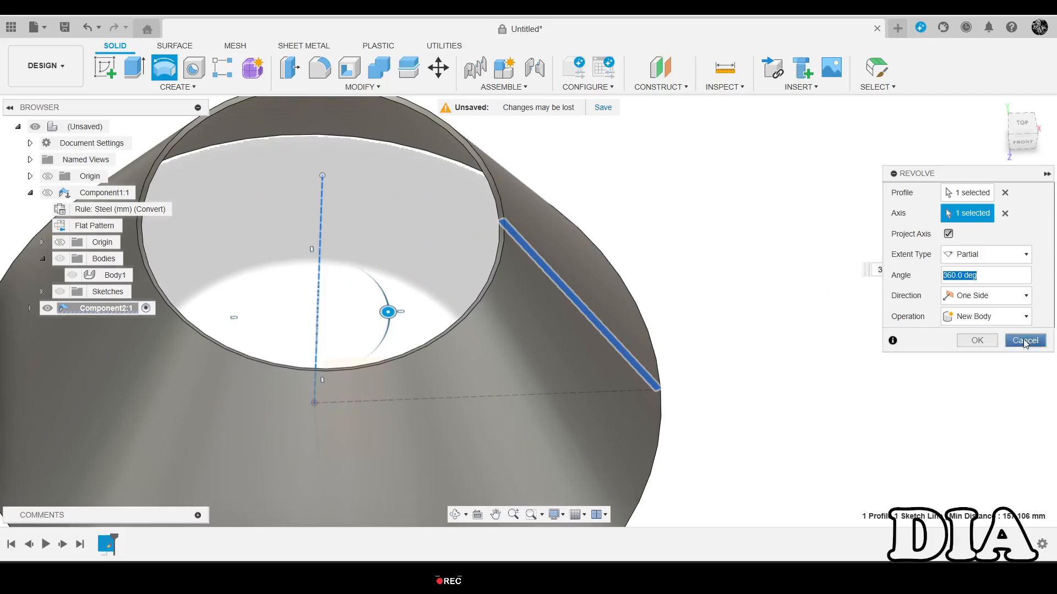
{"action": "type", "text": "359"}
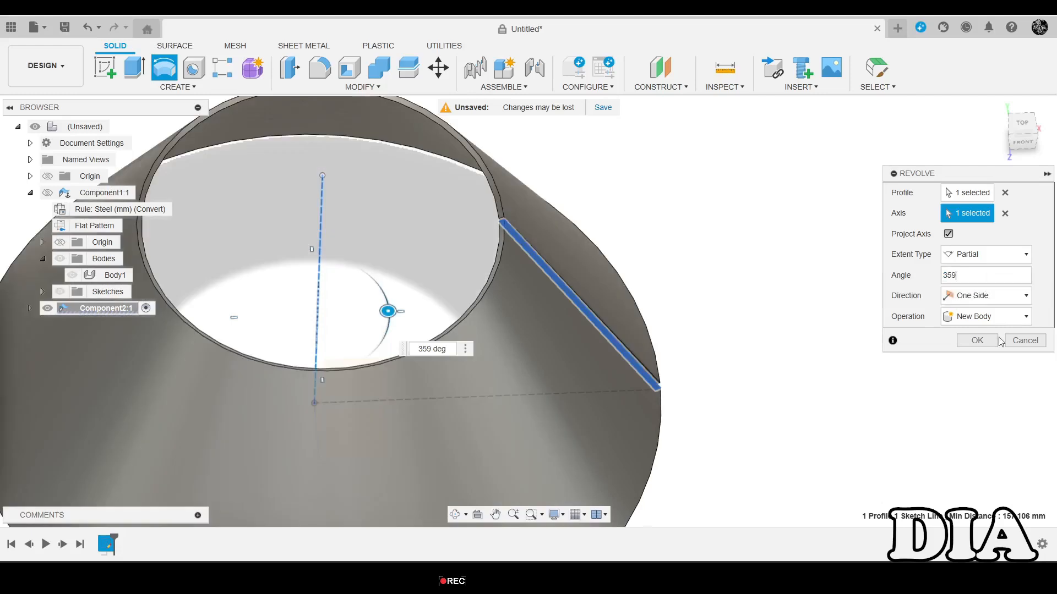
{"action": "left_click", "coordinate": [977, 340]}
Extrude one end face of the cone's slit 1 mm into the gap, joined to the cone body.
{"action": "scroll", "coordinate": [495, 223], "scroll_direction": "up", "scroll_amount": 6}
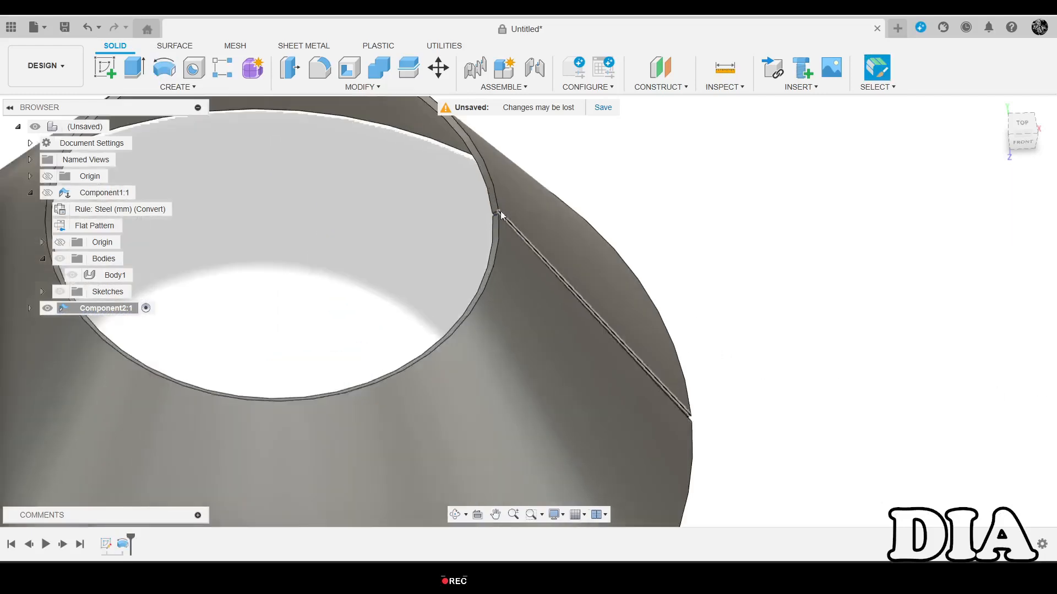
{"action": "middle_click_drag", "start_coordinate": [496, 223], "coordinate": [521, 212], "text": "shift"}
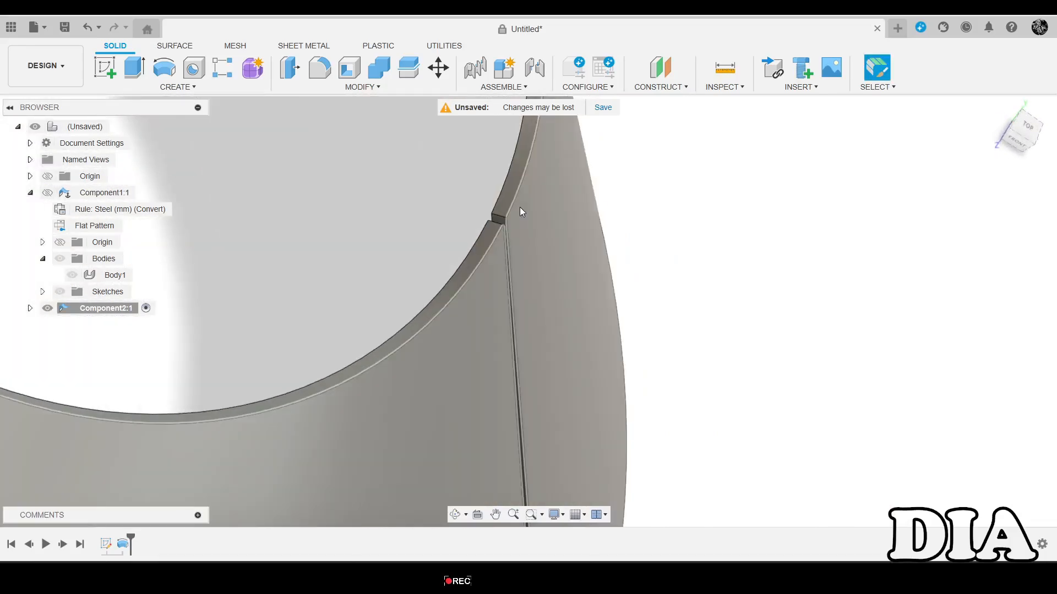
{"action": "scroll", "coordinate": [555, 338], "scroll_direction": "down", "scroll_amount": 1}
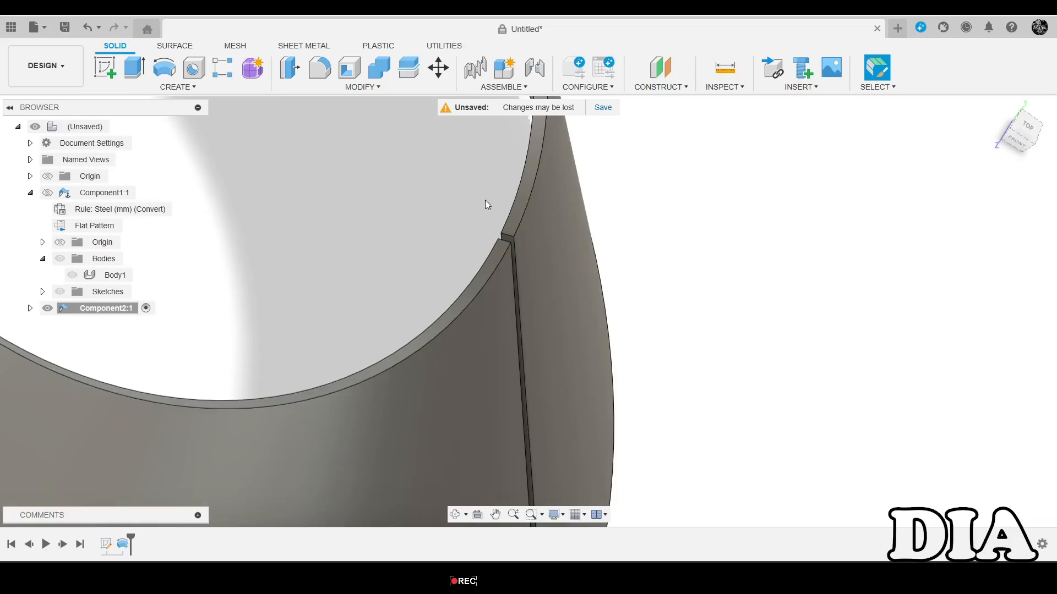
{"action": "scroll", "coordinate": [515, 250], "scroll_direction": "up", "scroll_amount": 4}
{"action": "middle_click_drag", "start_coordinate": [514, 240], "coordinate": [578, 231], "text": "shift"}
{"action": "scroll", "coordinate": [516, 233], "scroll_direction": "up", "scroll_amount": 4}
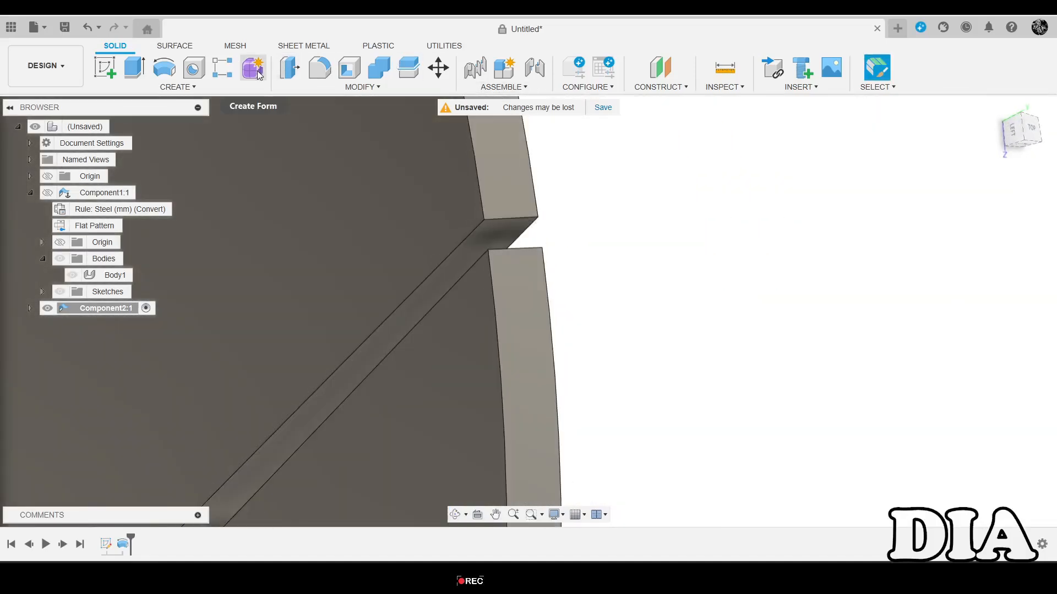
{"action": "left_click", "coordinate": [134, 67]}
{"action": "left_click", "coordinate": [512, 227]}
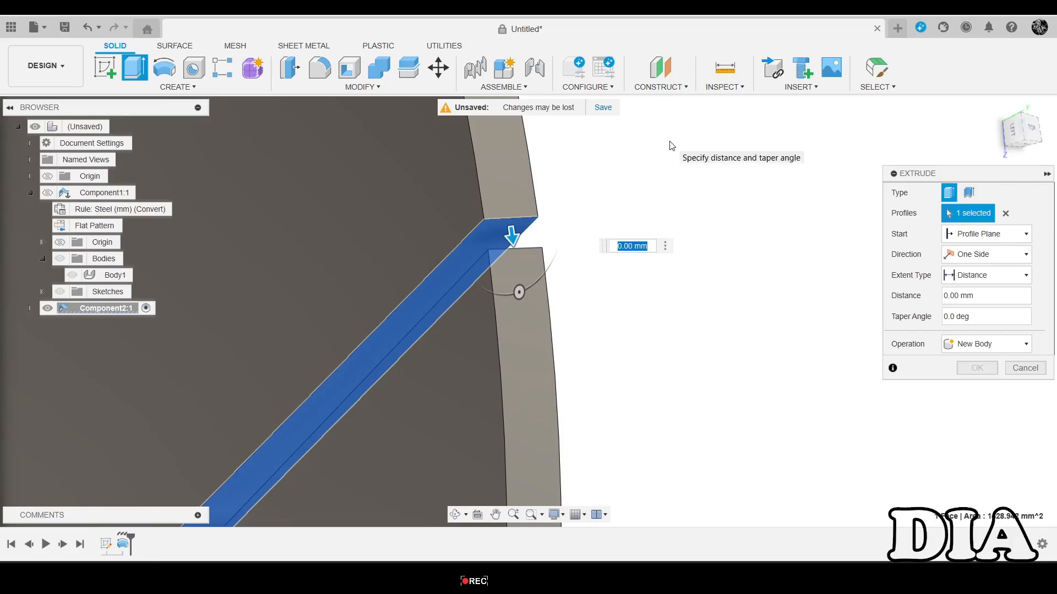
{"action": "type", "text": "1"}
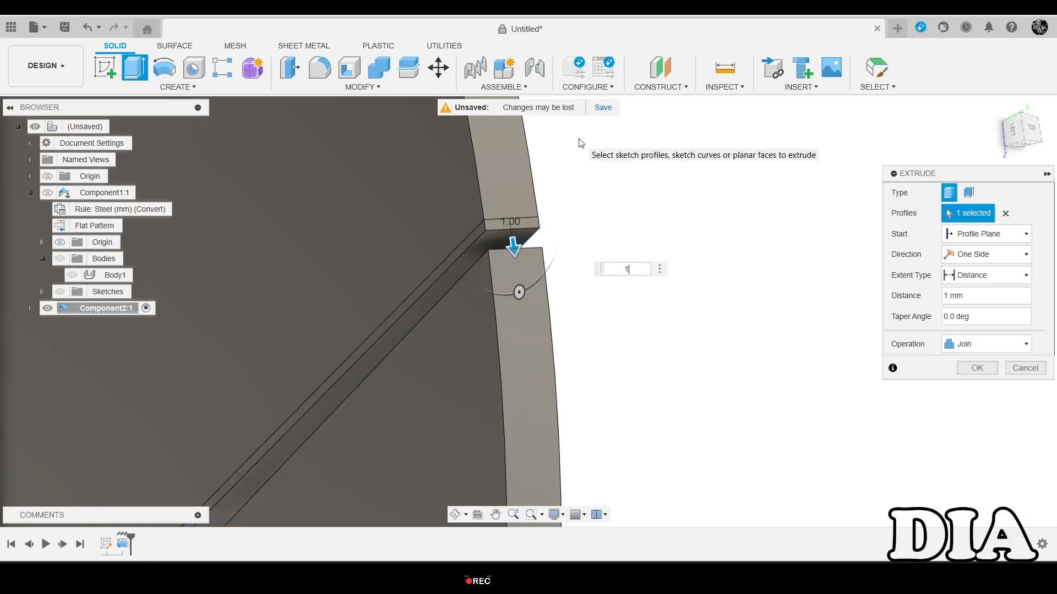
{"action": "key", "text": "Return"}
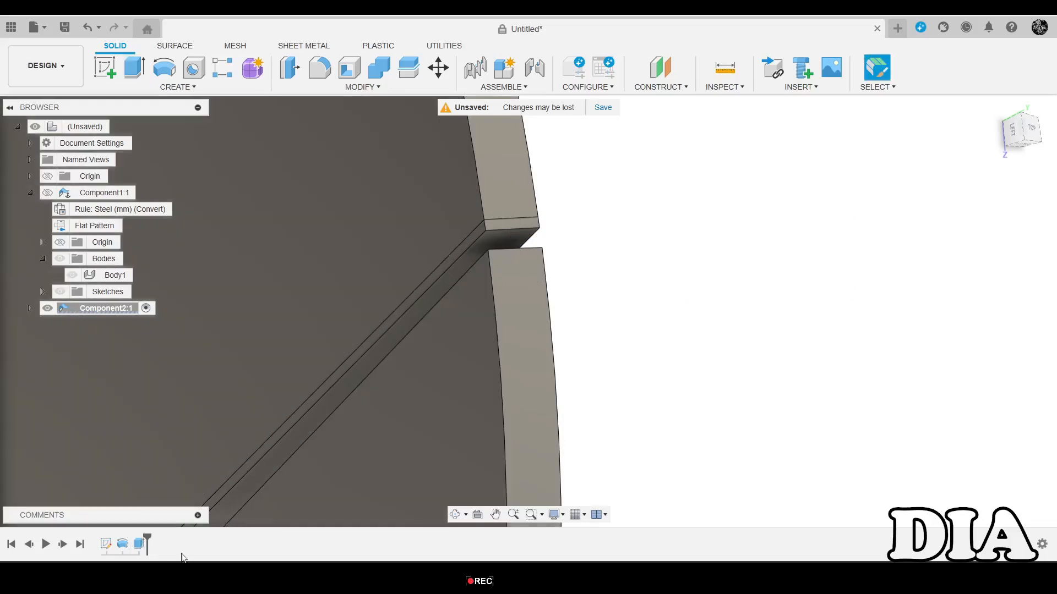
Edit the cone's revolve feature and set its angle to 359.8°.
{"action": "double_click", "coordinate": [122, 545]}
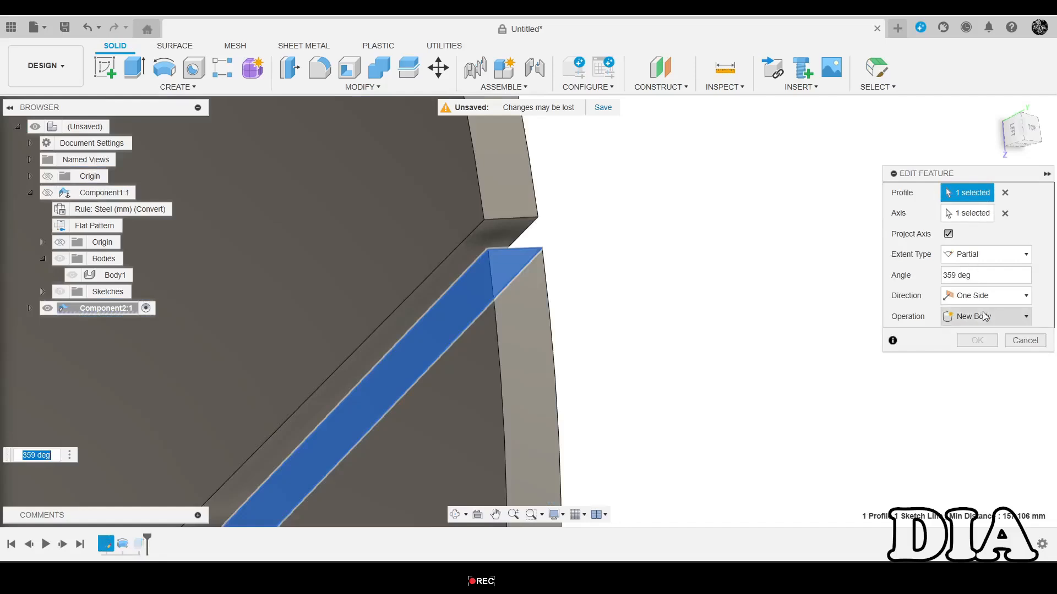
{"action": "left_click", "coordinate": [966, 275]}
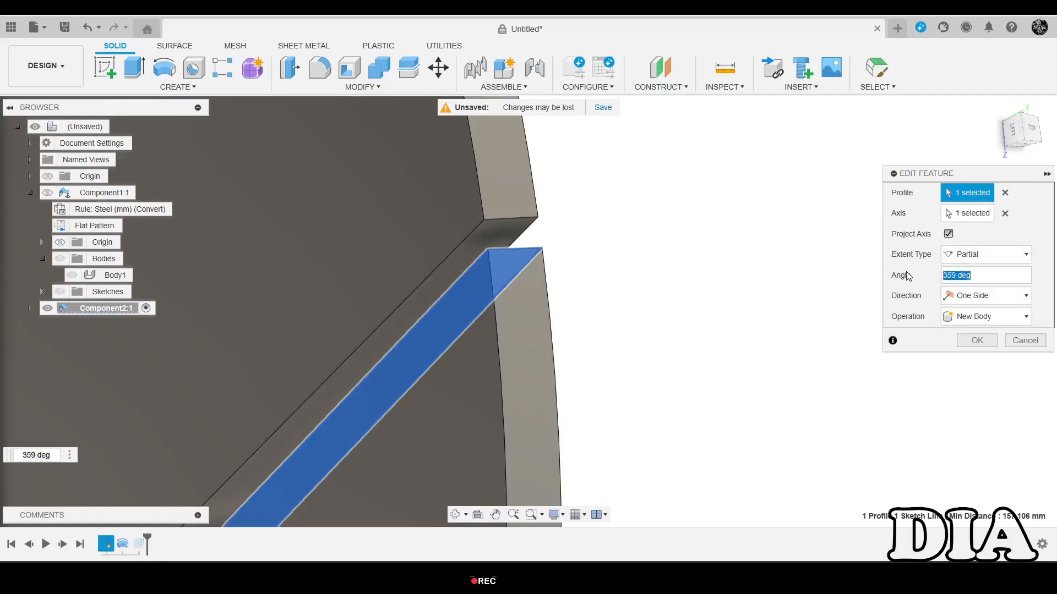
{"action": "type", "text": "359."}
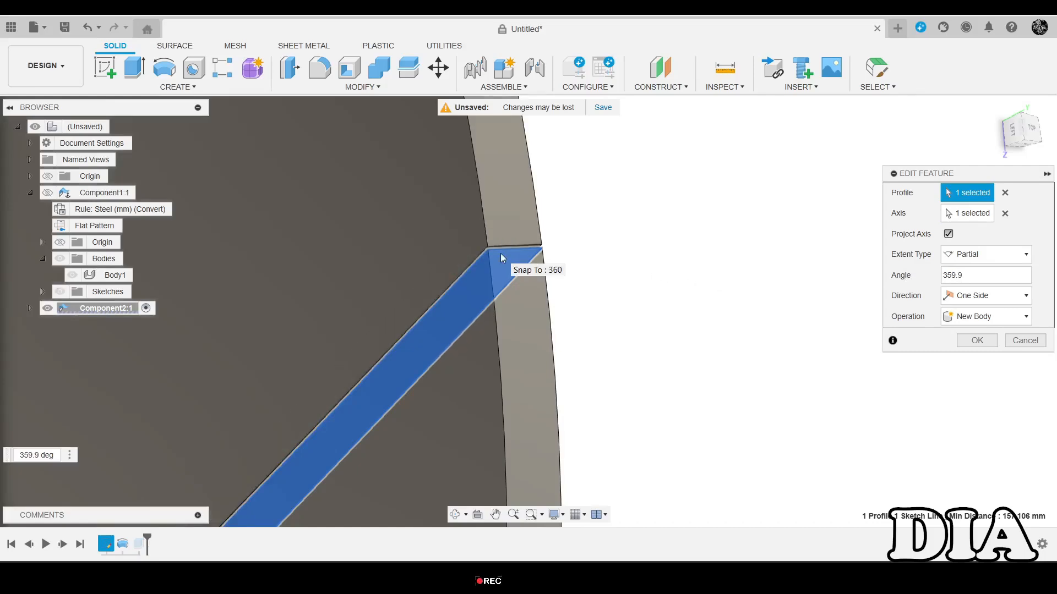
{"action": "key", "text": "BackSpace"}
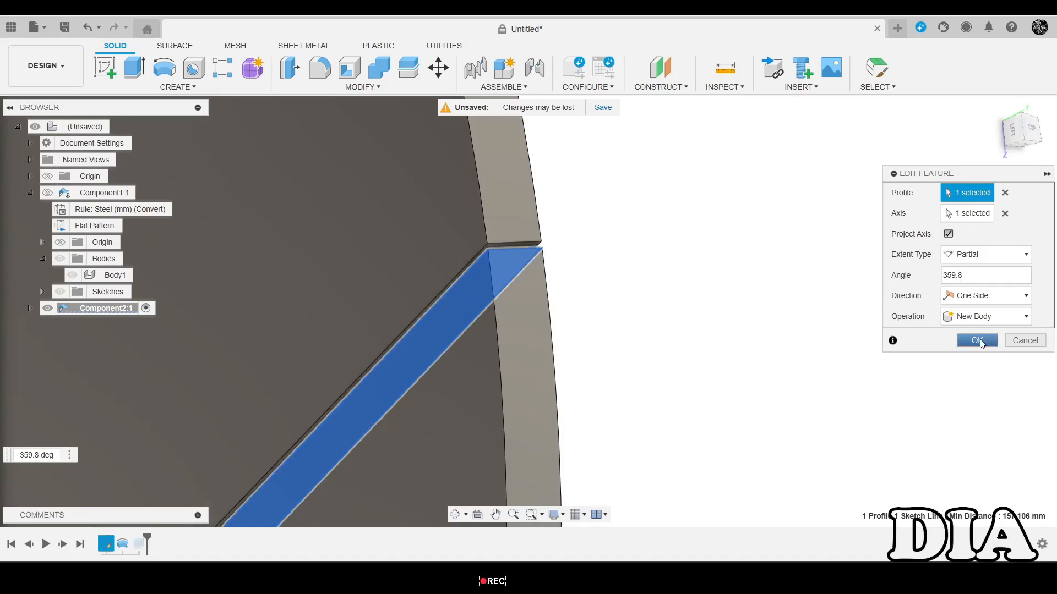
{"action": "scroll", "coordinate": [815, 325], "scroll_direction": "down", "scroll_amount": 5}
{"action": "scroll", "coordinate": [608, 437], "scroll_direction": "up", "scroll_amount": 5}
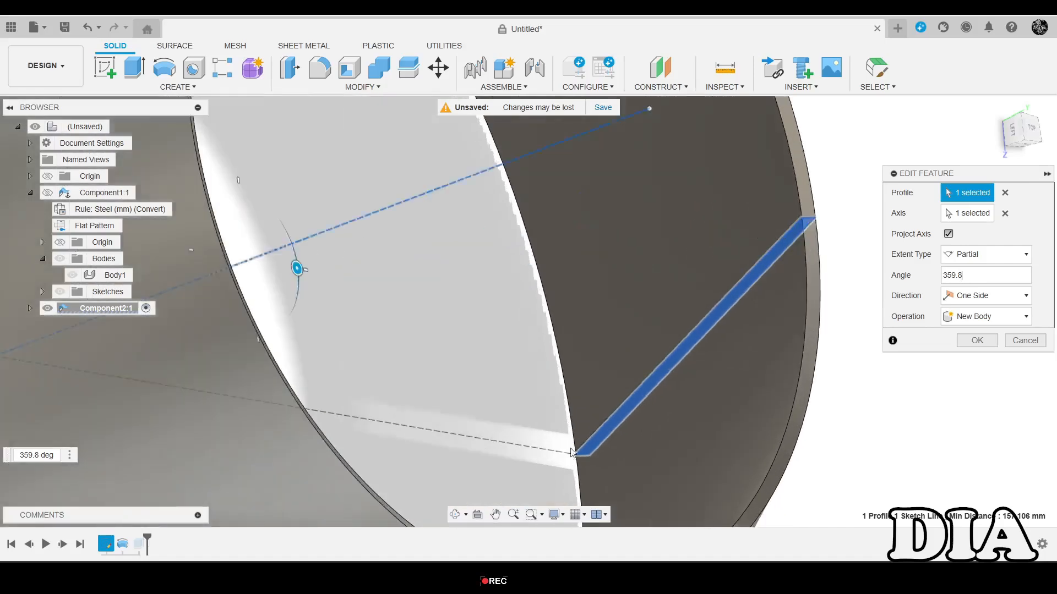
{"action": "left_click", "coordinate": [969, 343]}
{"action": "scroll", "coordinate": [613, 335], "scroll_direction": "down", "scroll_amount": 5}
{"action": "middle_click_drag", "start_coordinate": [741, 289], "coordinate": [663, 283], "text": "shift"}
{"action": "scroll", "coordinate": [283, 290], "scroll_direction": "down", "scroll_amount": 2}
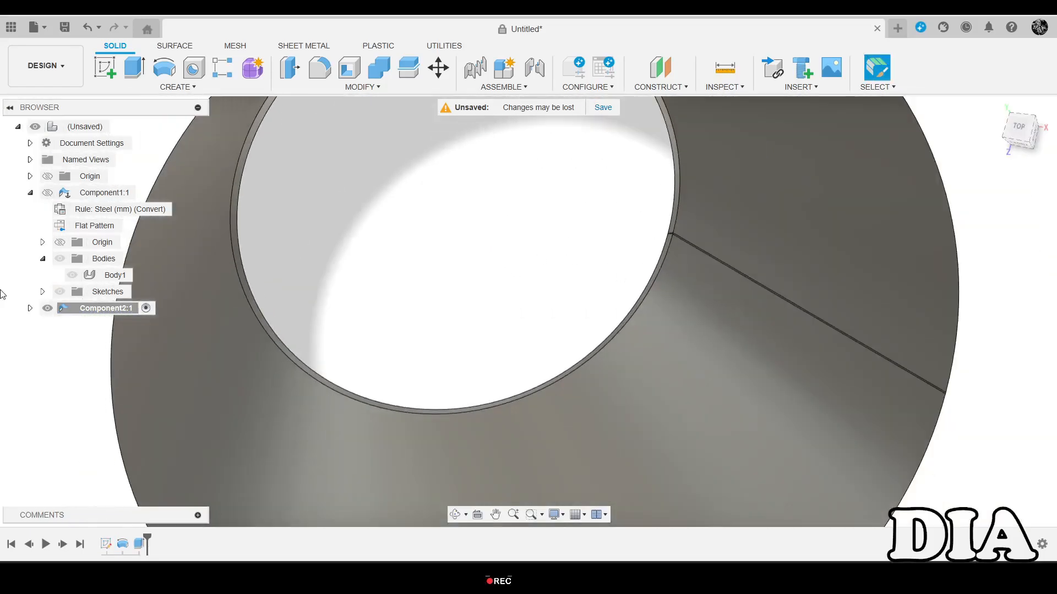
Expand Component2 and its bodies, and highlight the cone body in the model.
{"action": "left_click", "coordinate": [31, 308]}
{"action": "left_click", "coordinate": [42, 357]}
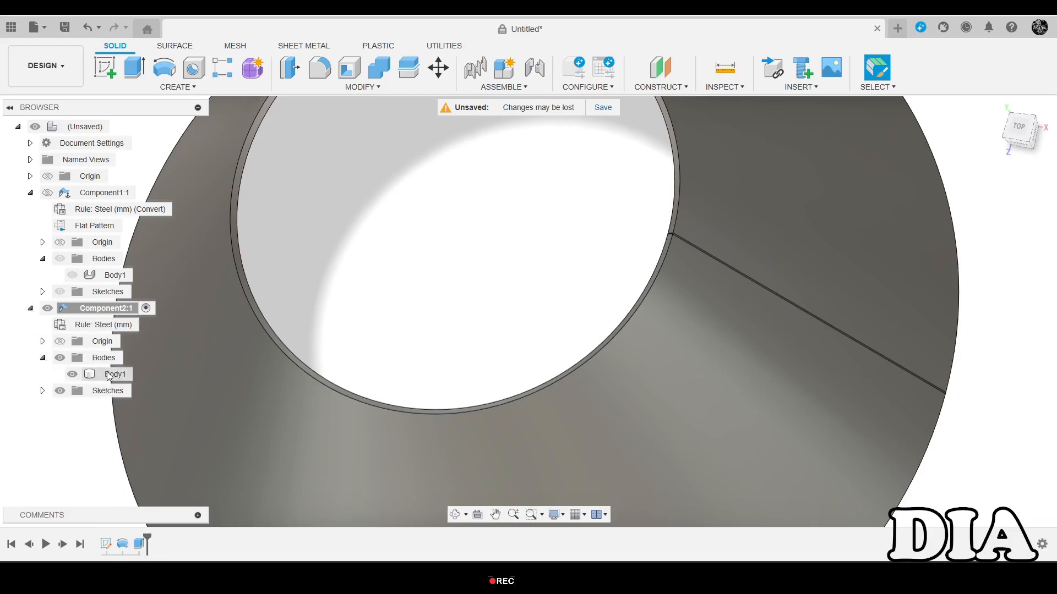
{"action": "left_click", "coordinate": [114, 374]}
{"action": "scroll", "coordinate": [814, 247], "scroll_direction": "down", "scroll_amount": 3}
{"action": "scroll", "coordinate": [531, 242], "scroll_direction": "up", "scroll_amount": 4}
{"action": "scroll", "coordinate": [875, 319], "scroll_direction": "up", "scroll_amount": 4}
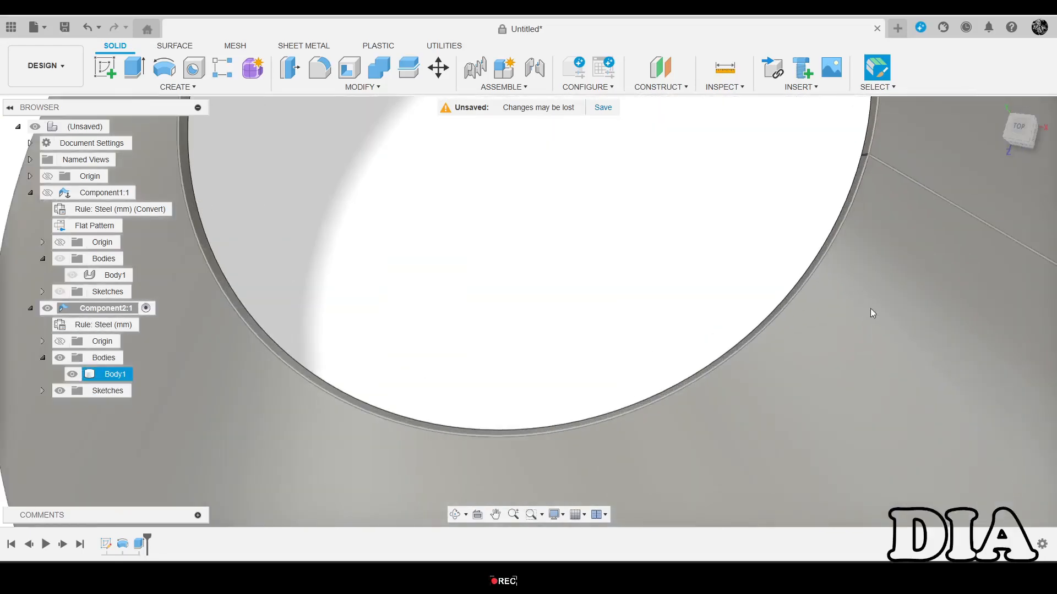
{"action": "left_click", "coordinate": [722, 236]}
{"action": "scroll", "coordinate": [722, 237], "scroll_direction": "down", "scroll_amount": 3}
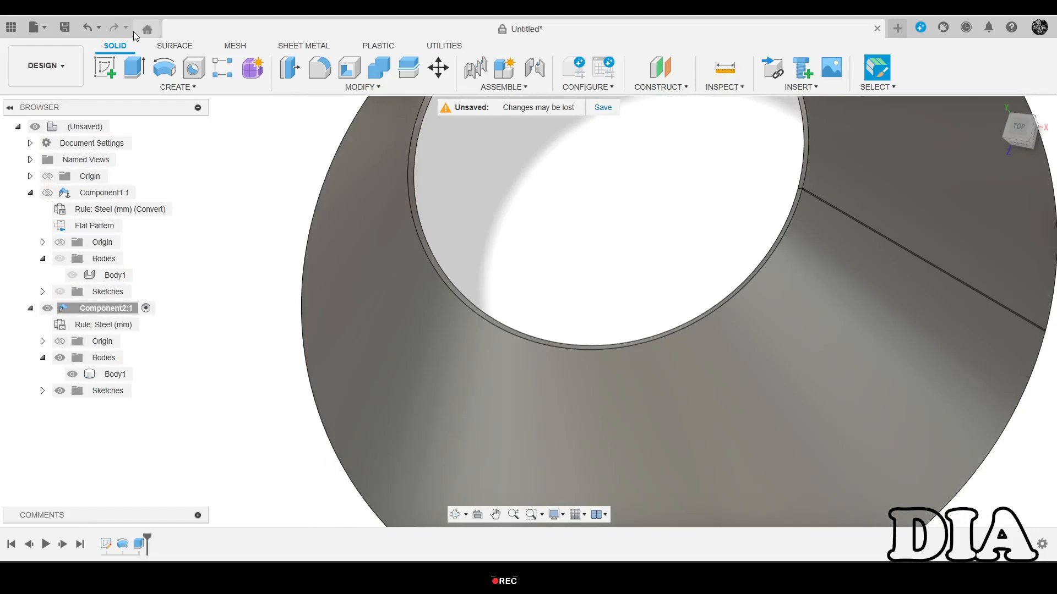
Switch to the sheet metal tools and examine the cone's slit where it meets the upper rim.
{"action": "left_click", "coordinate": [308, 46]}
{"action": "left_click", "coordinate": [145, 88]}
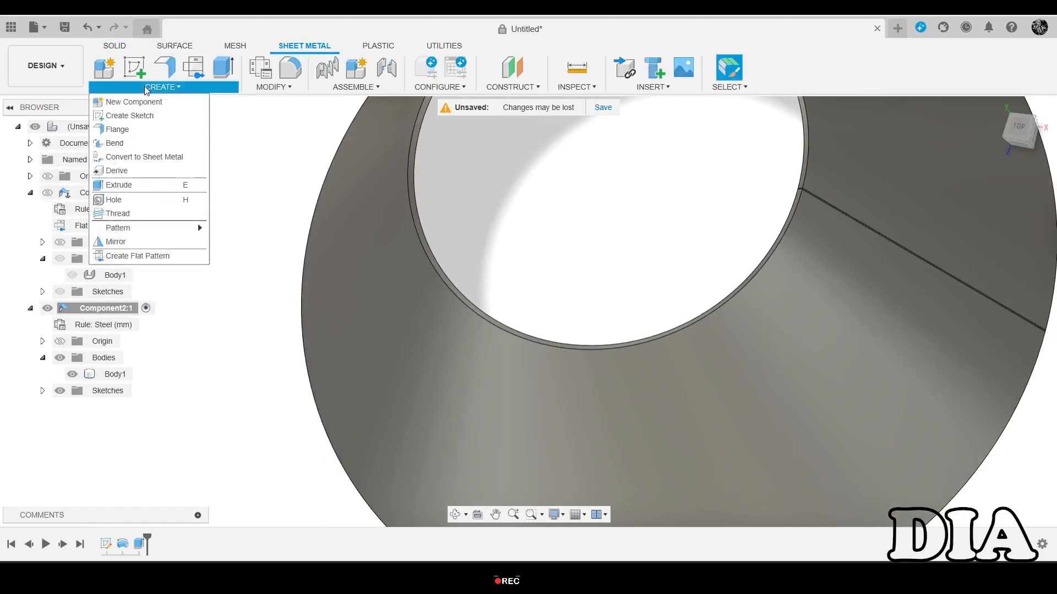
{"action": "scroll", "coordinate": [568, 270], "scroll_direction": "down", "scroll_amount": 2}
{"action": "scroll", "coordinate": [569, 270], "scroll_direction": "down", "scroll_amount": 2}
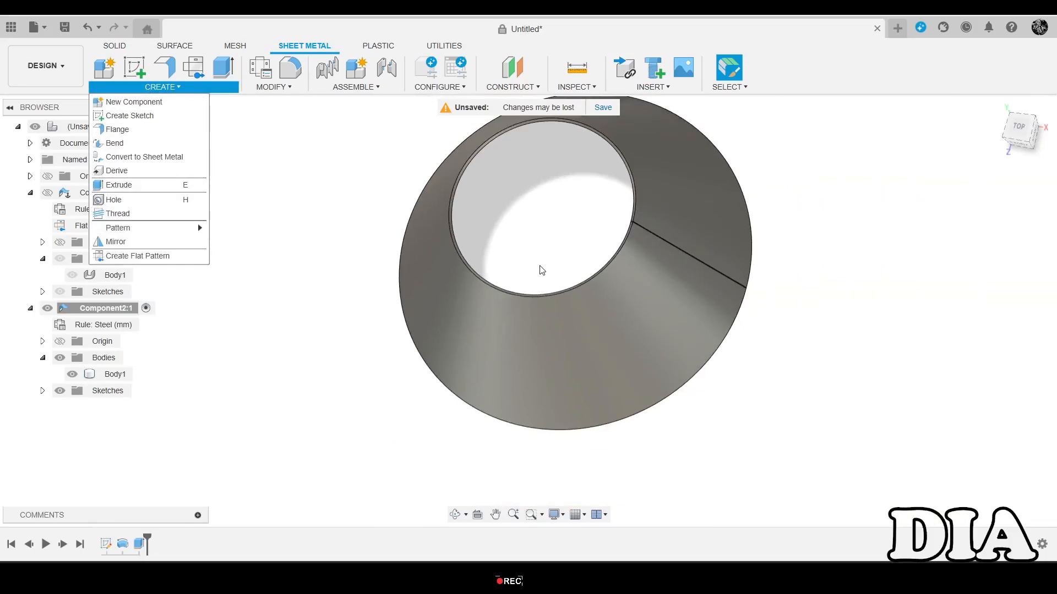
{"action": "middle_click_drag", "start_coordinate": [516, 254], "coordinate": [513, 211], "text": "shift"}
{"action": "scroll", "coordinate": [642, 236], "scroll_direction": "up", "scroll_amount": 2}
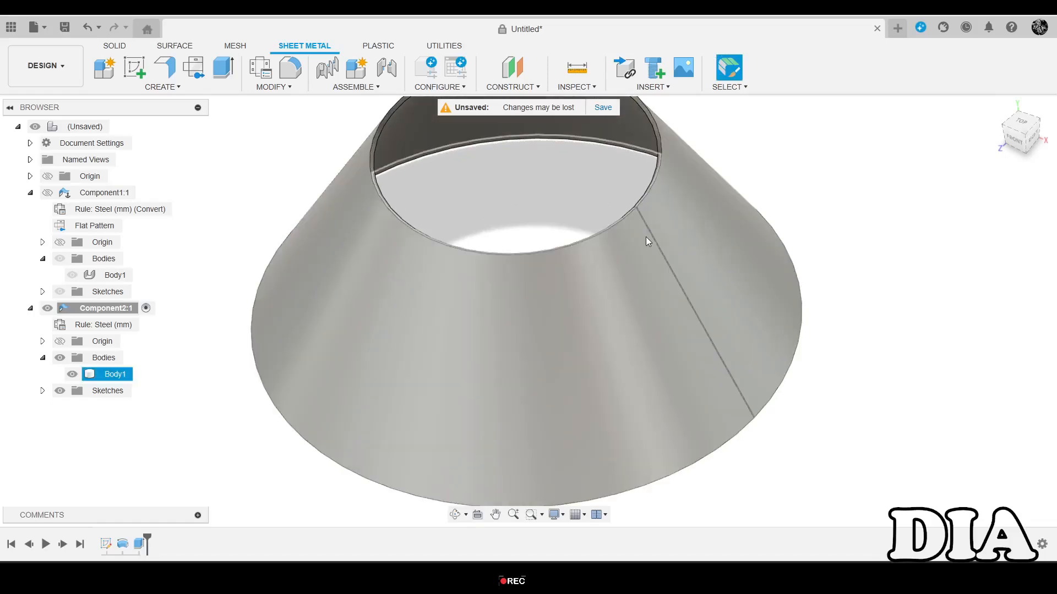
{"action": "scroll", "coordinate": [645, 237], "scroll_direction": "up", "scroll_amount": 1}
{"action": "scroll", "coordinate": [646, 237], "scroll_direction": "up", "scroll_amount": 1}
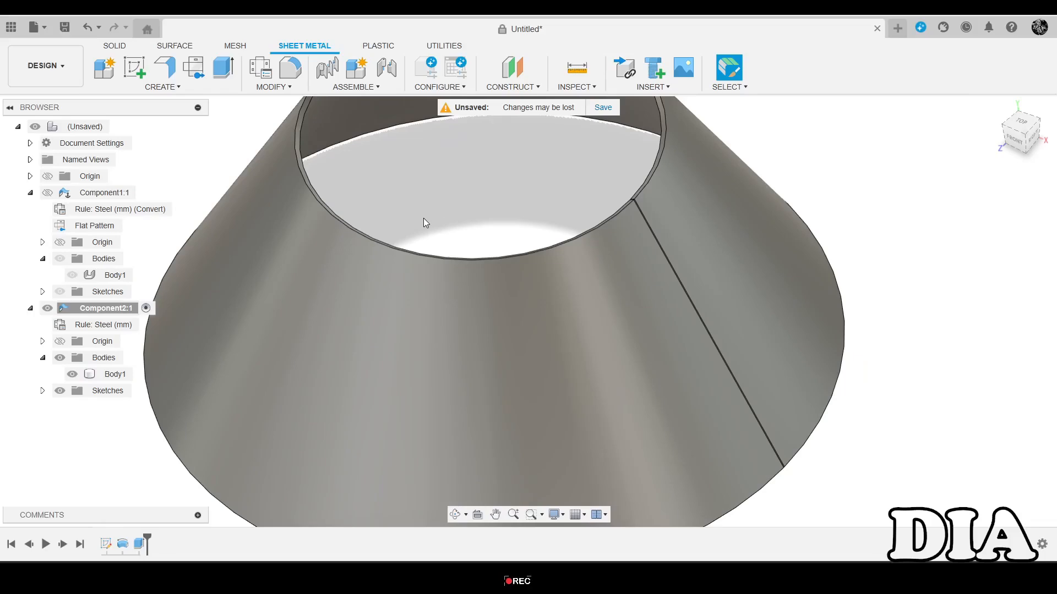
{"action": "scroll", "coordinate": [427, 216], "scroll_direction": "down", "scroll_amount": 3}
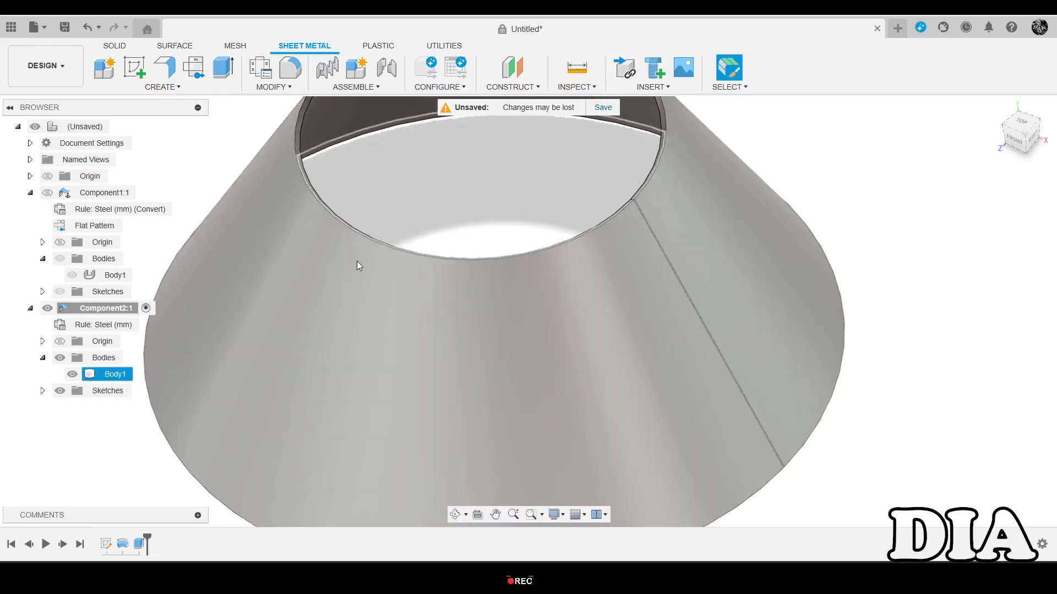
{"action": "scroll", "coordinate": [529, 241], "scroll_direction": "up", "scroll_amount": 5}
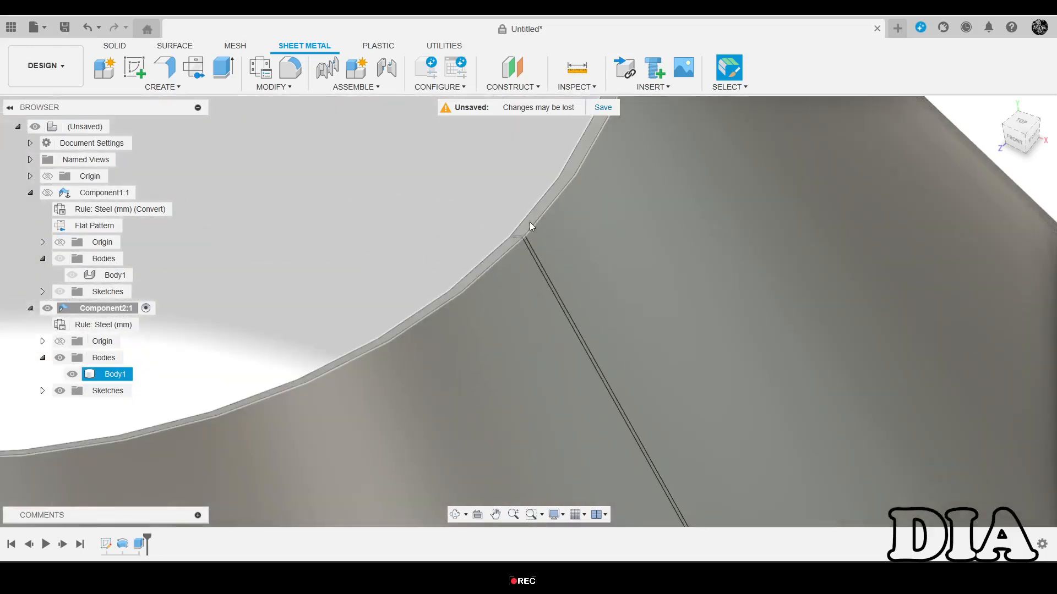
{"action": "middle_click_drag", "start_coordinate": [530, 223], "coordinate": [559, 235], "text": "shift"}
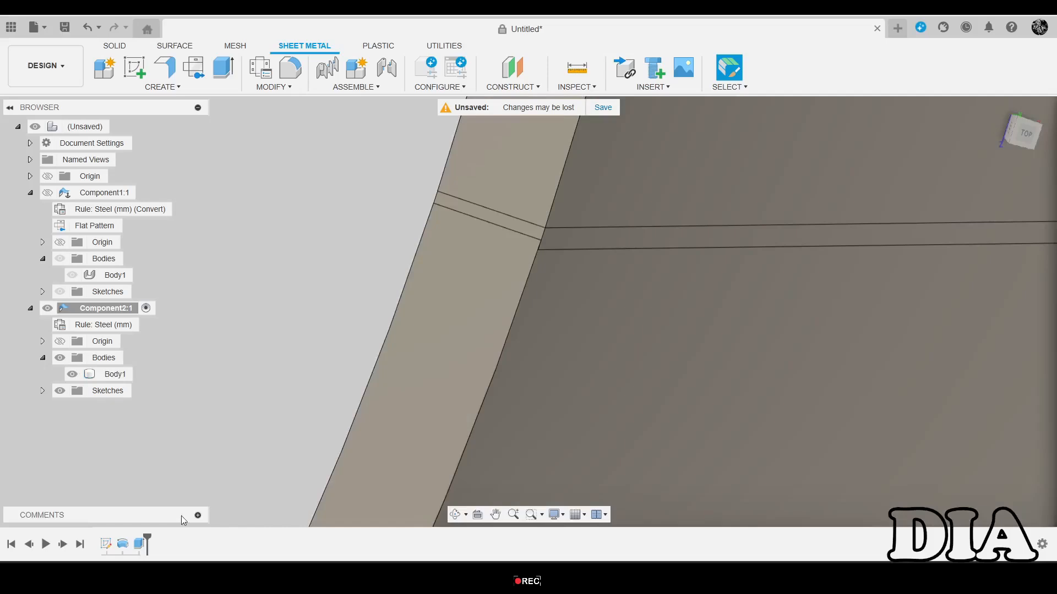
Edit the cone's revolve feature and set its angle to 359.5°.
{"action": "double_click", "coordinate": [123, 544]}
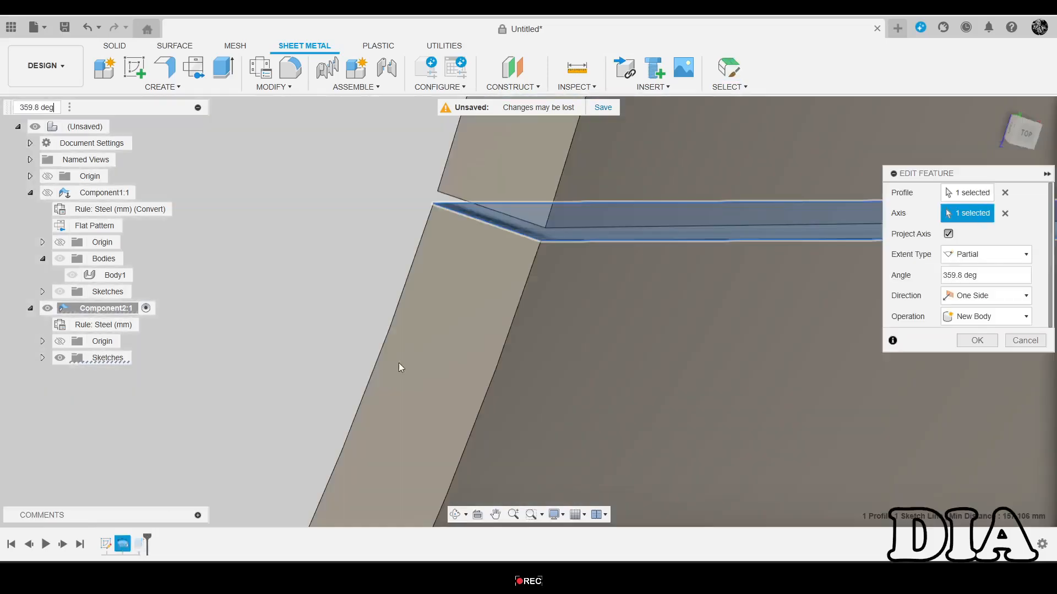
{"action": "left_click_drag", "start_coordinate": [988, 276], "coordinate": [799, 282]}
{"action": "type", "text": "35"}
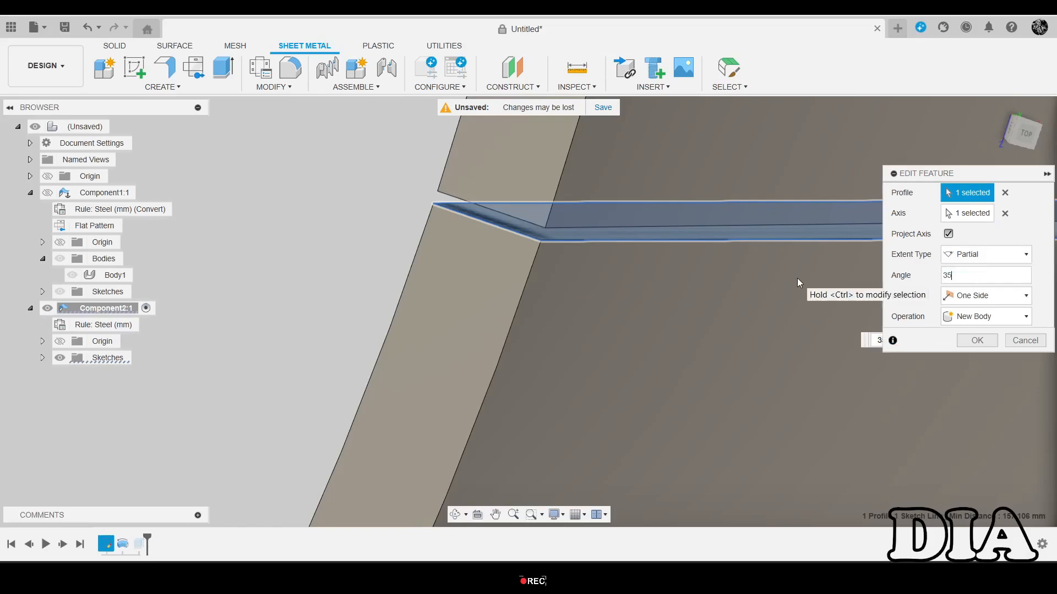
{"action": "type", "text": "9.9.5"}
{"action": "left_click", "coordinate": [964, 340]}
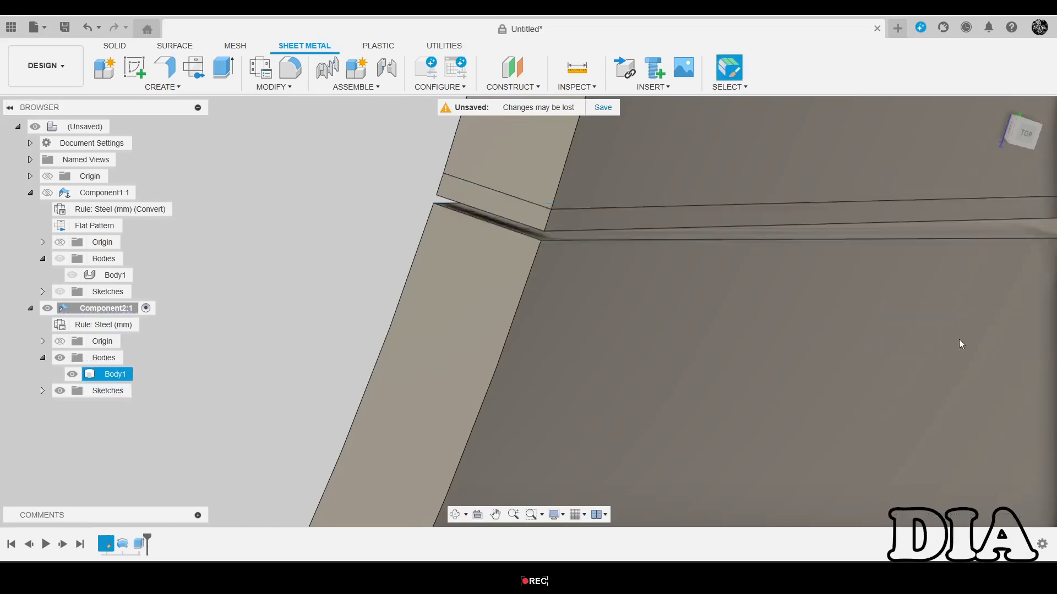
Convert the cone body to sheet metal, using the narrow flat face along the slit as the source face.
{"action": "middle_click_drag", "start_coordinate": [825, 307], "coordinate": [715, 255], "text": "shift"}
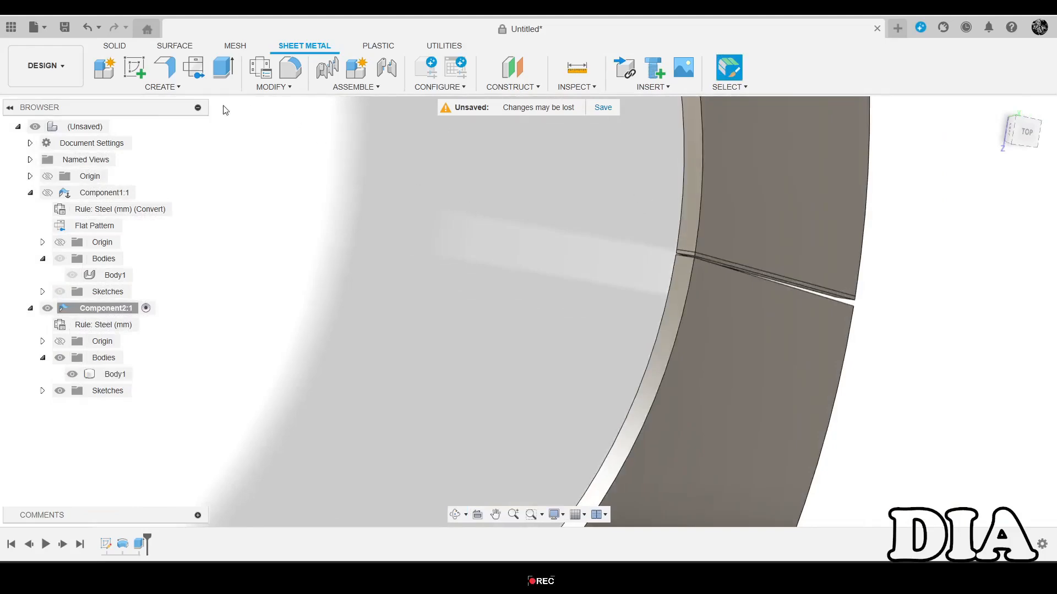
{"action": "left_click", "coordinate": [177, 89]}
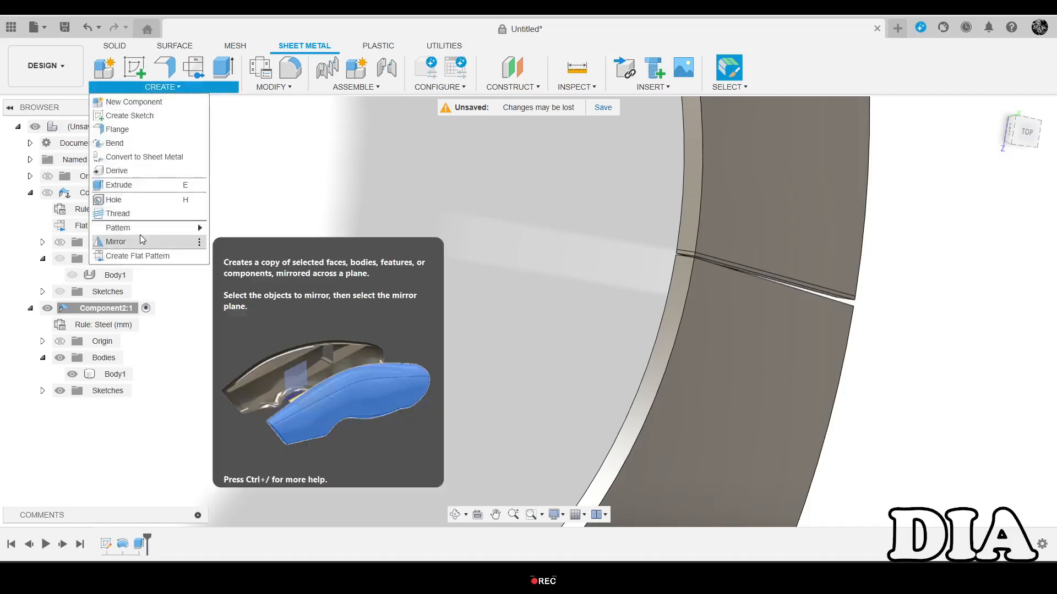
{"action": "left_click", "coordinate": [144, 157]}
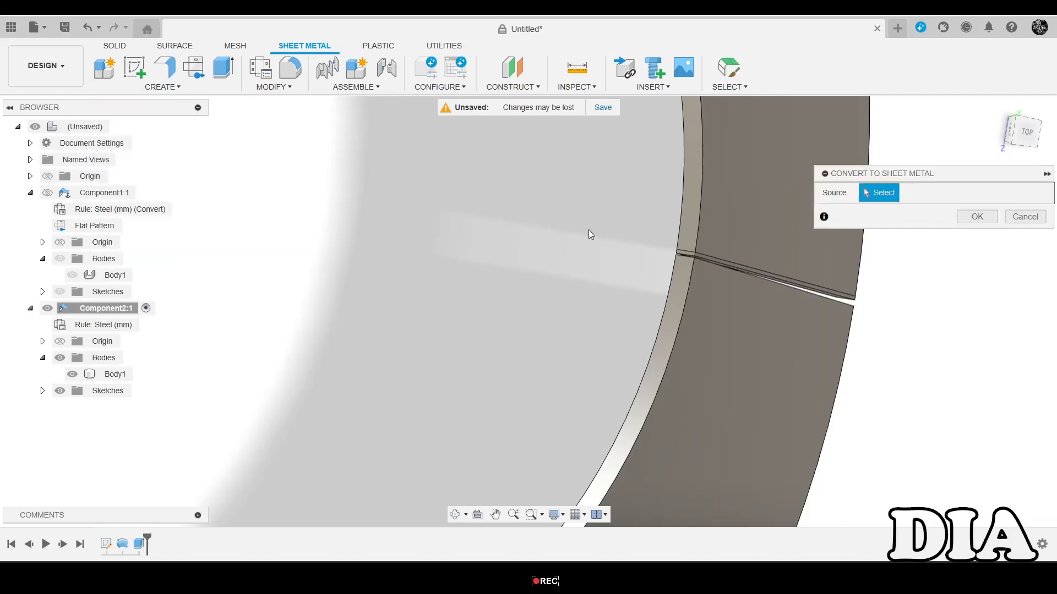
{"action": "scroll", "coordinate": [675, 243], "scroll_direction": "up", "scroll_amount": 2}
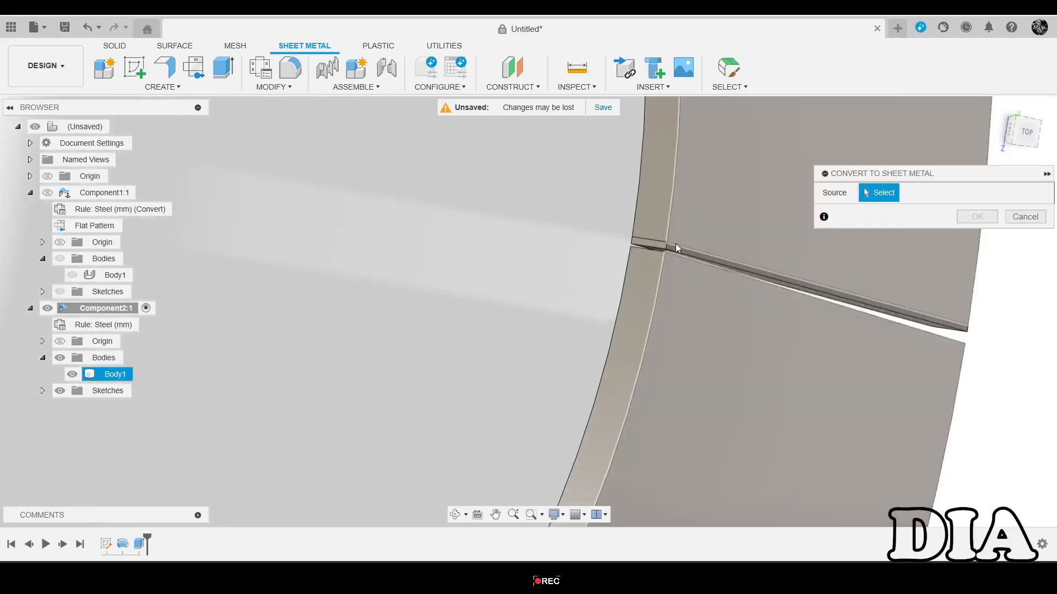
{"action": "left_click", "coordinate": [679, 251]}
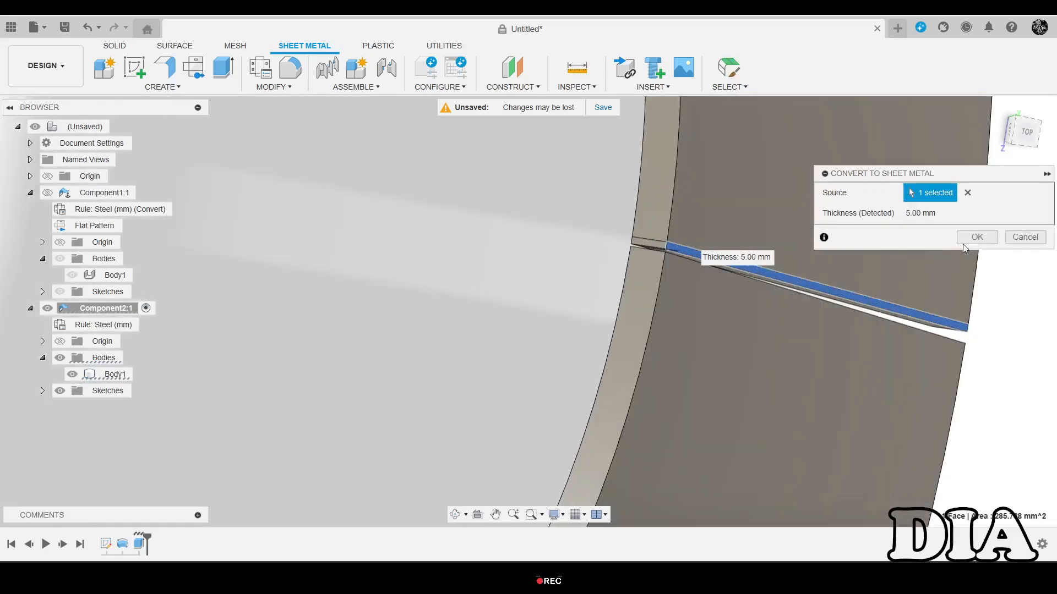
{"action": "left_click", "coordinate": [977, 237]}
View the sheet metal rules and examine the edit settings of both Steel (mm) (Convert) rules without changing them.
{"action": "scroll", "coordinate": [630, 275], "scroll_direction": "down", "scroll_amount": 3}
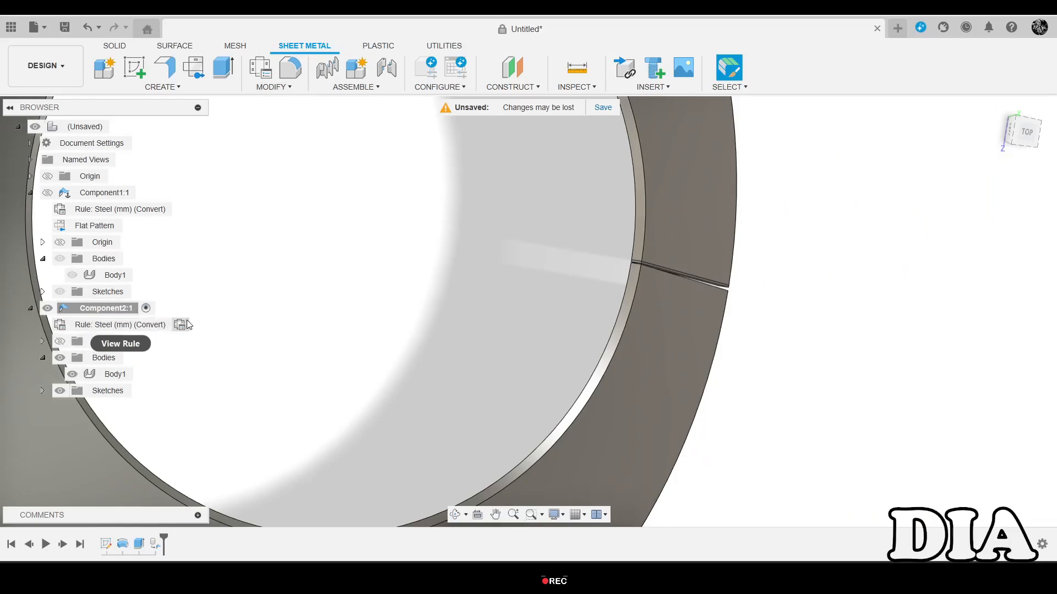
{"action": "left_click", "coordinate": [180, 324]}
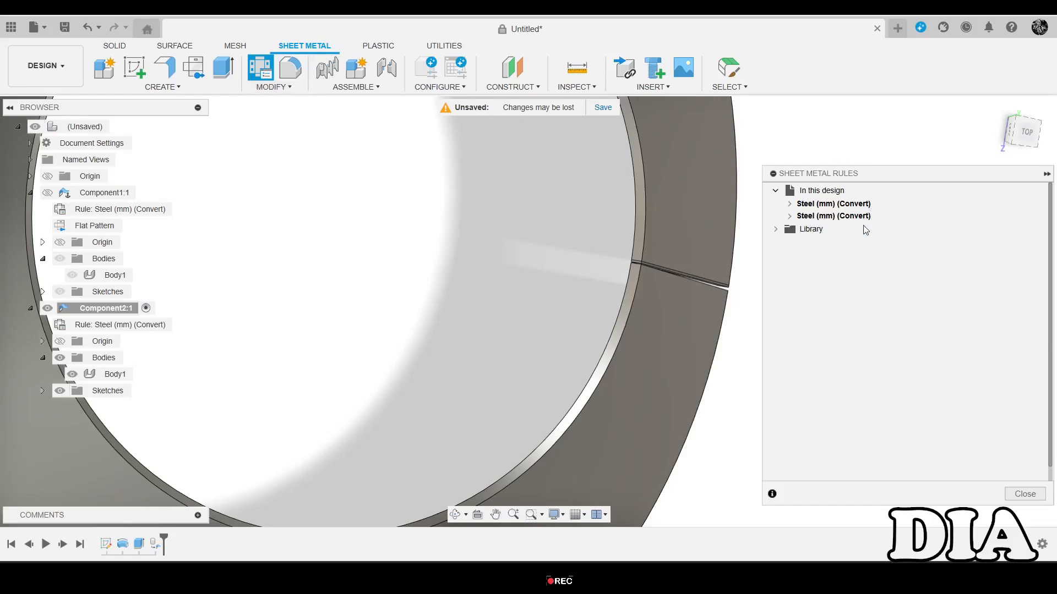
{"action": "left_click", "coordinate": [878, 217]}
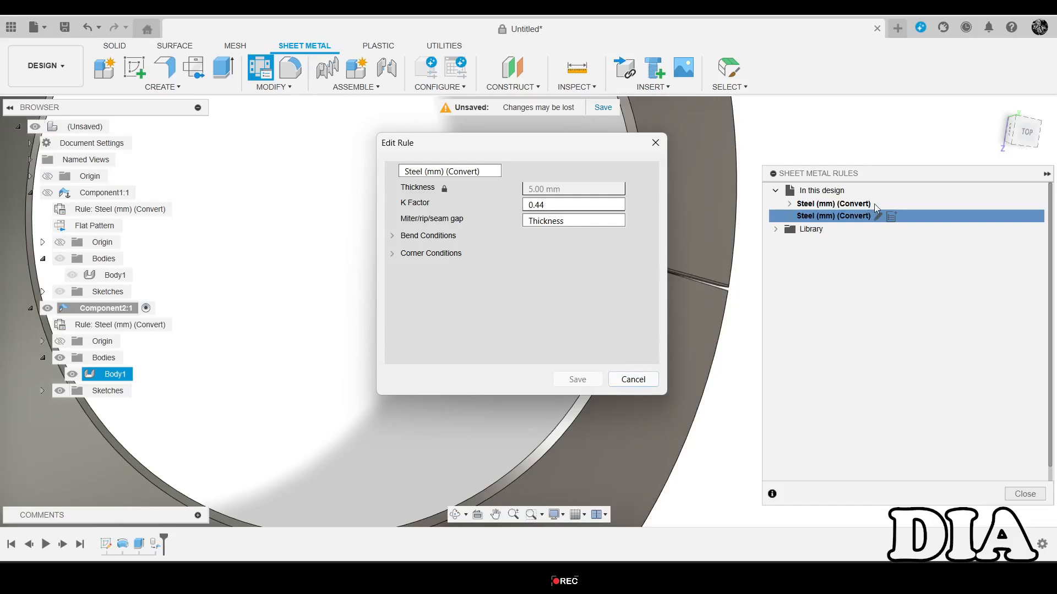
{"action": "left_click", "coordinate": [652, 378]}
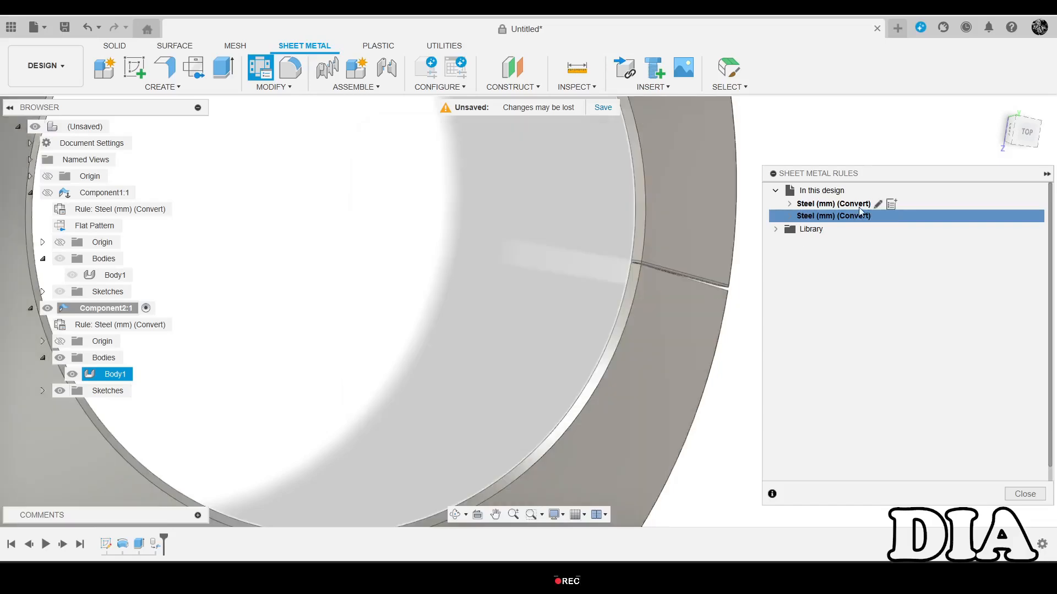
{"action": "left_click", "coordinate": [879, 204]}
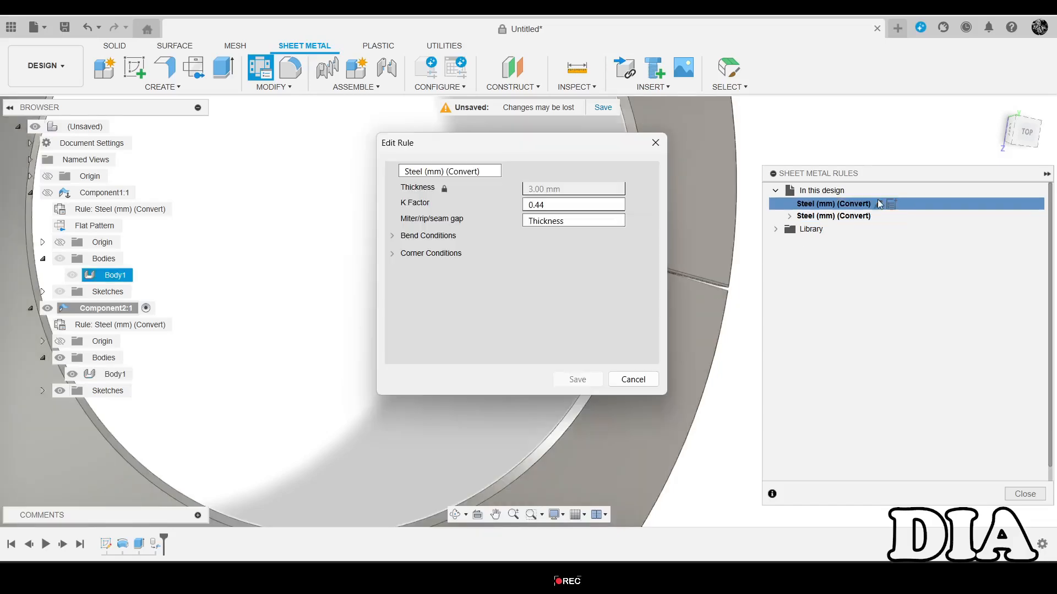
{"action": "left_click", "coordinate": [633, 379]}
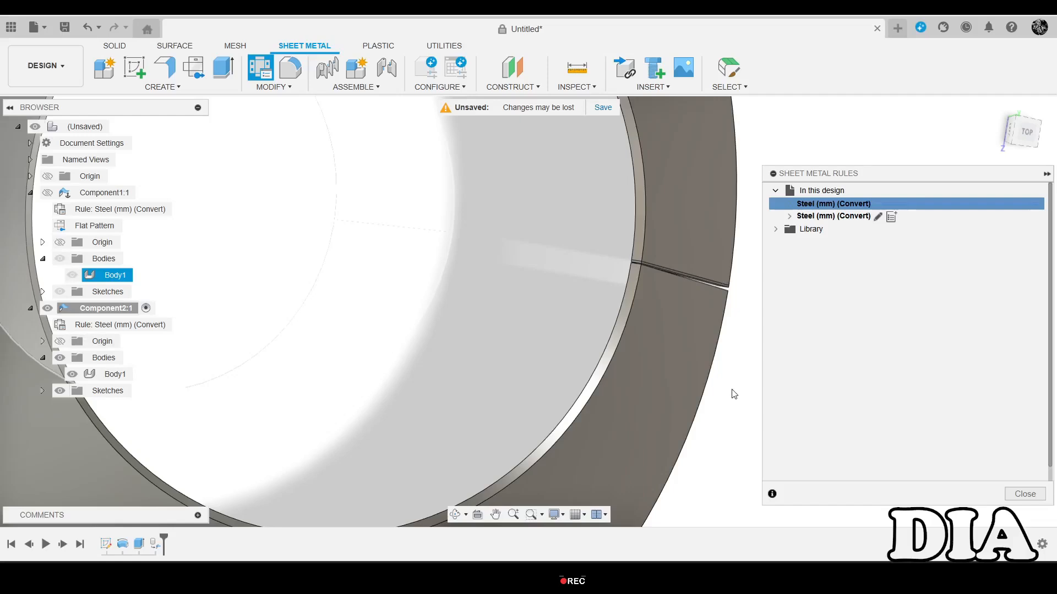
{"action": "left_click", "coordinate": [1025, 494]}
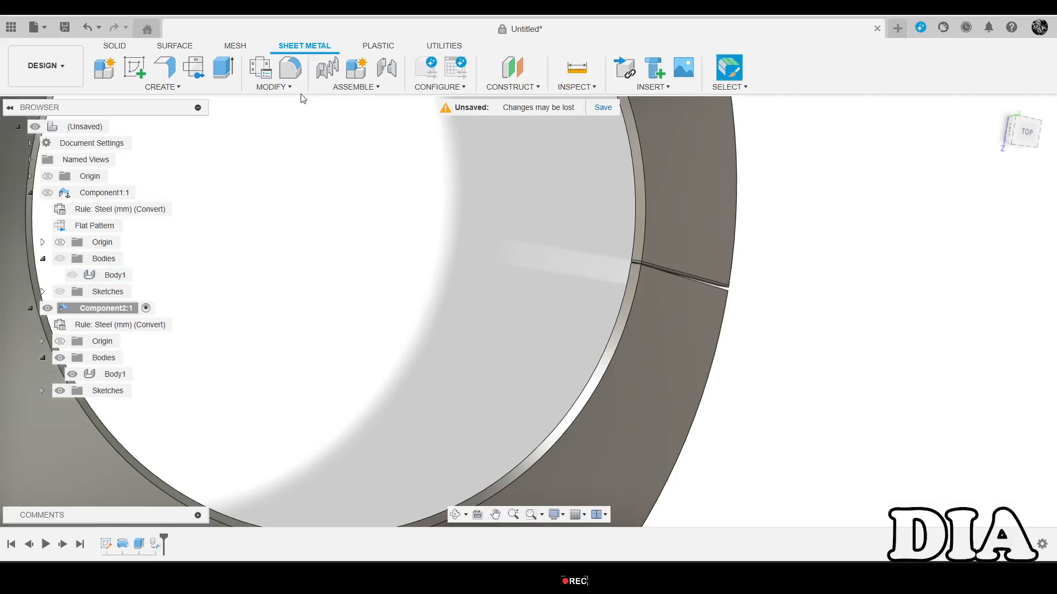
Expand both converted steel rules in the sheet metal rules list and compare their thickness, K factor and gap values.
{"action": "left_click", "coordinate": [274, 87]}
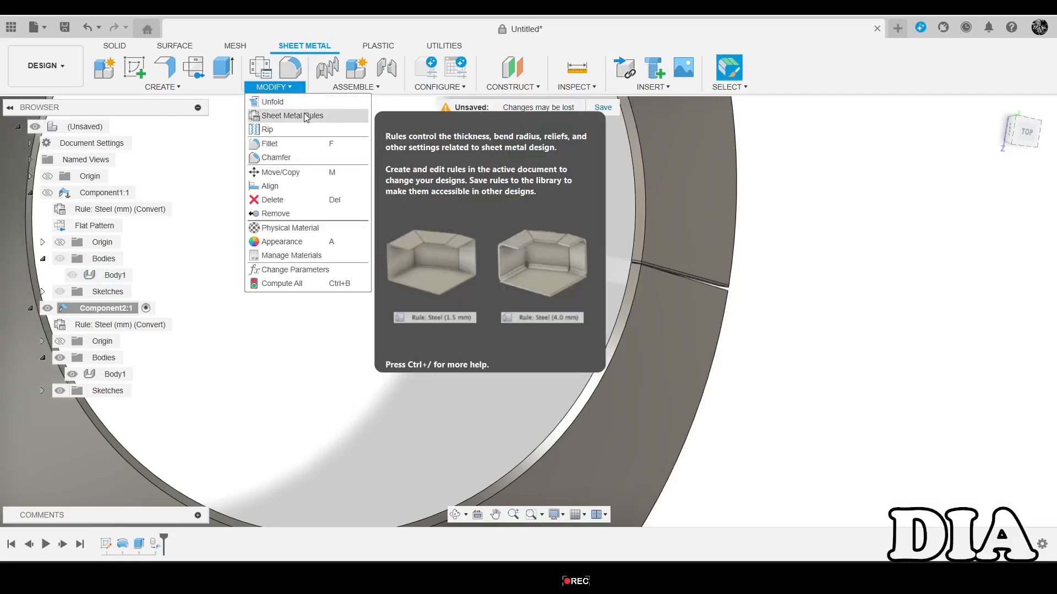
{"action": "left_click", "coordinate": [306, 116]}
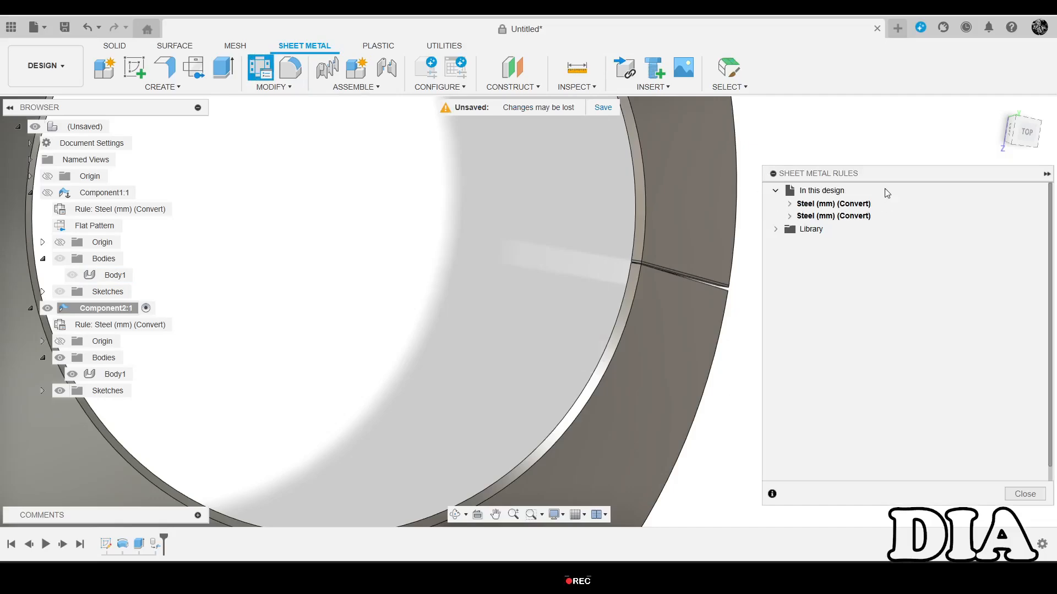
{"action": "left_click", "coordinate": [789, 216]}
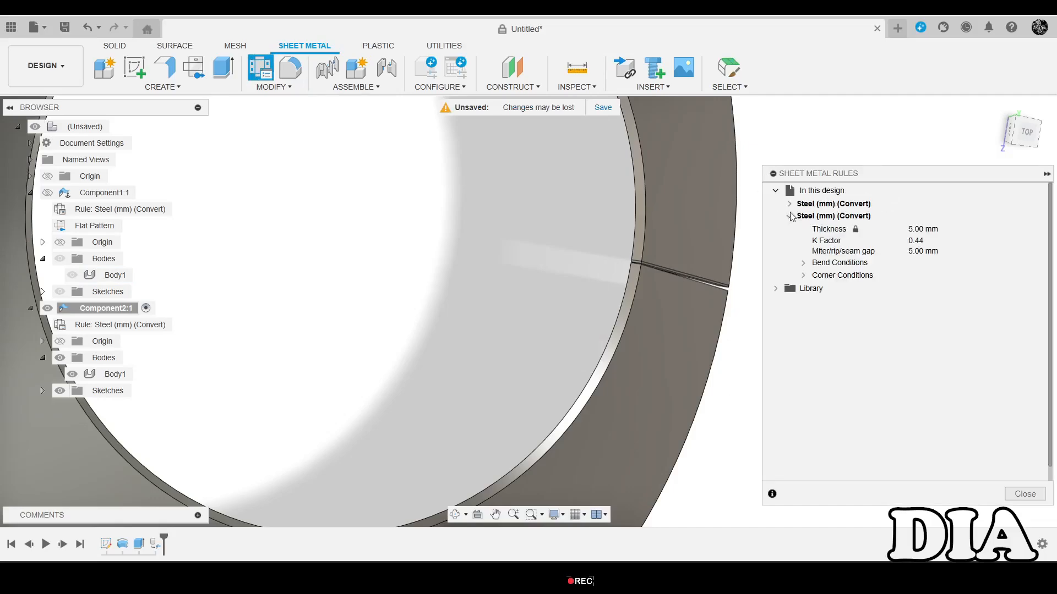
{"action": "left_click", "coordinate": [790, 205]}
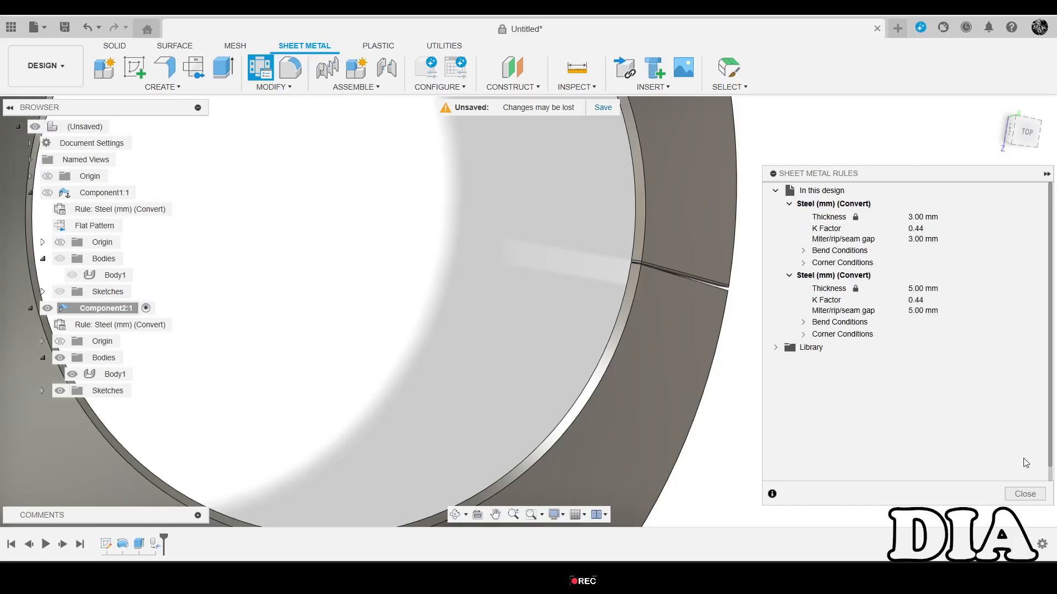
{"action": "left_click", "coordinate": [1025, 493]}
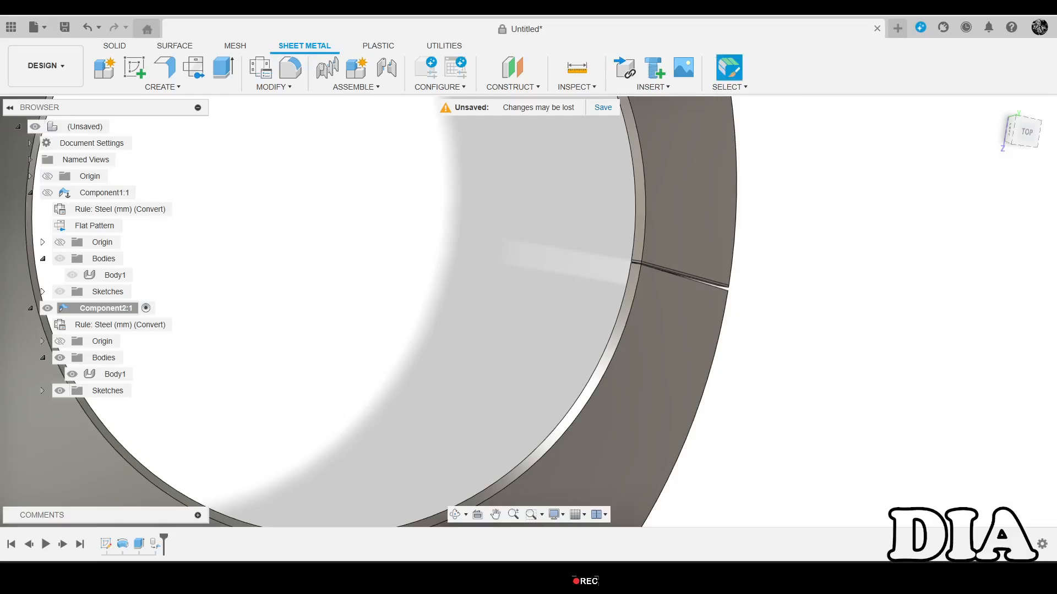
Create the cone's flat pattern with the narrow flat face along the slit as stationary face, and return to the folded model.
{"action": "left_click", "coordinate": [185, 88]}
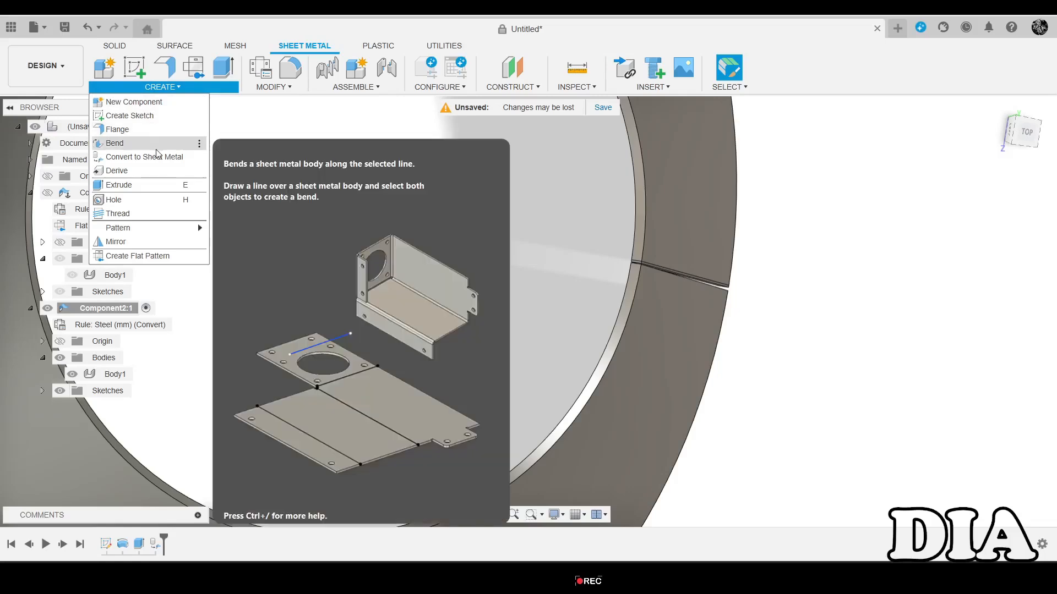
{"action": "left_click", "coordinate": [138, 256]}
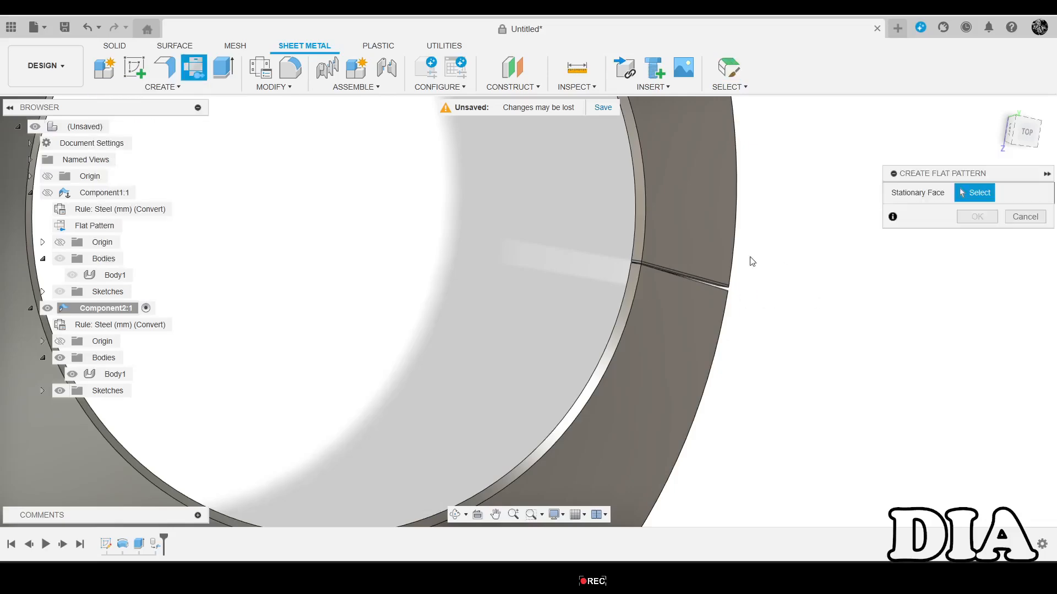
{"action": "scroll", "coordinate": [698, 275], "scroll_direction": "up", "scroll_amount": 10}
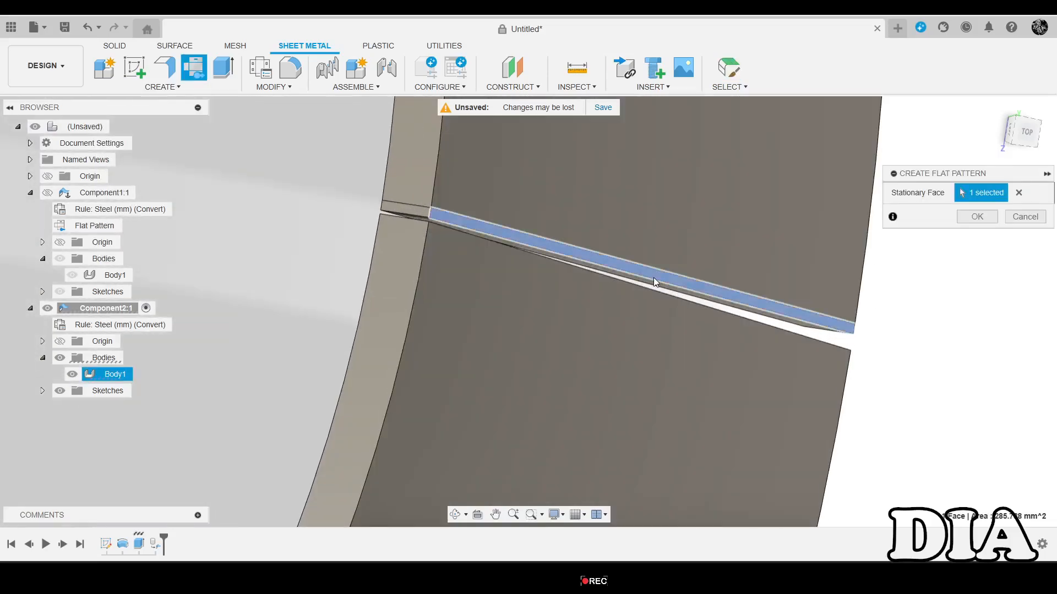
{"action": "left_click", "coordinate": [654, 279]}
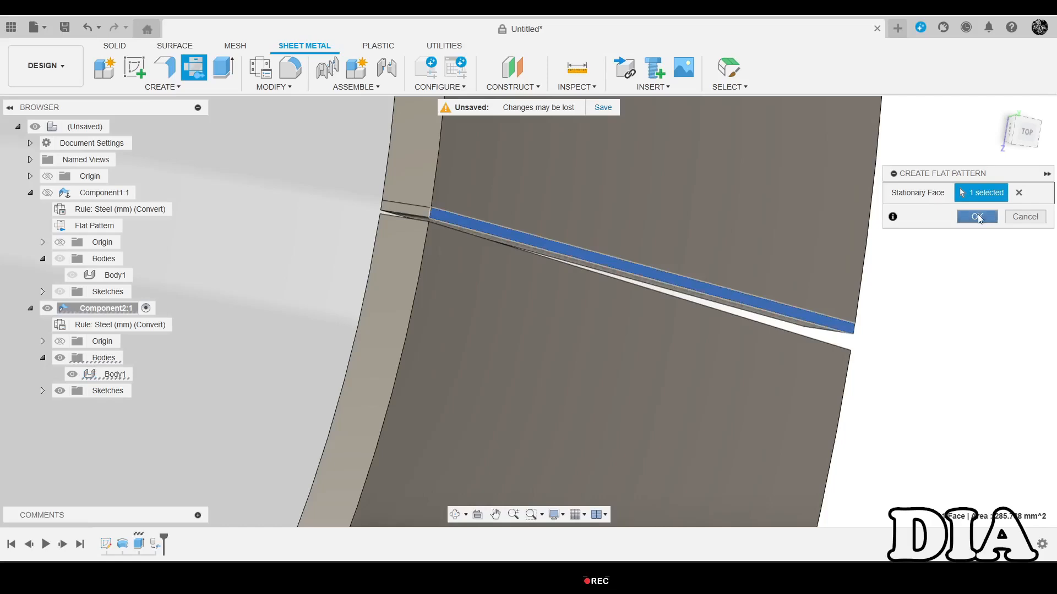
{"action": "left_click", "coordinate": [977, 216]}
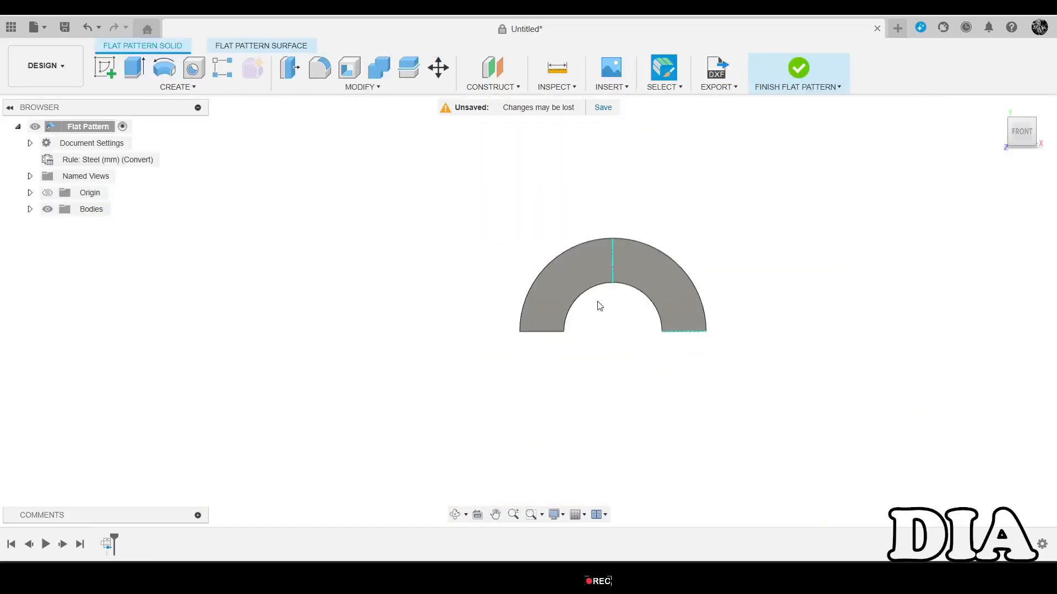
{"action": "scroll", "coordinate": [712, 316], "scroll_direction": "up", "scroll_amount": 2}
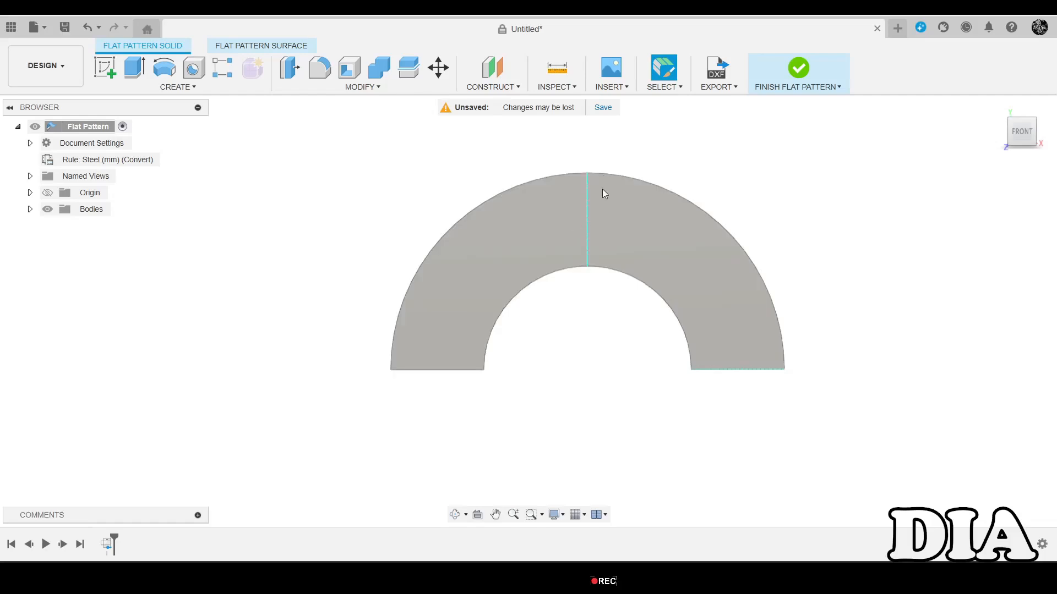
{"action": "left_click", "coordinate": [784, 78]}
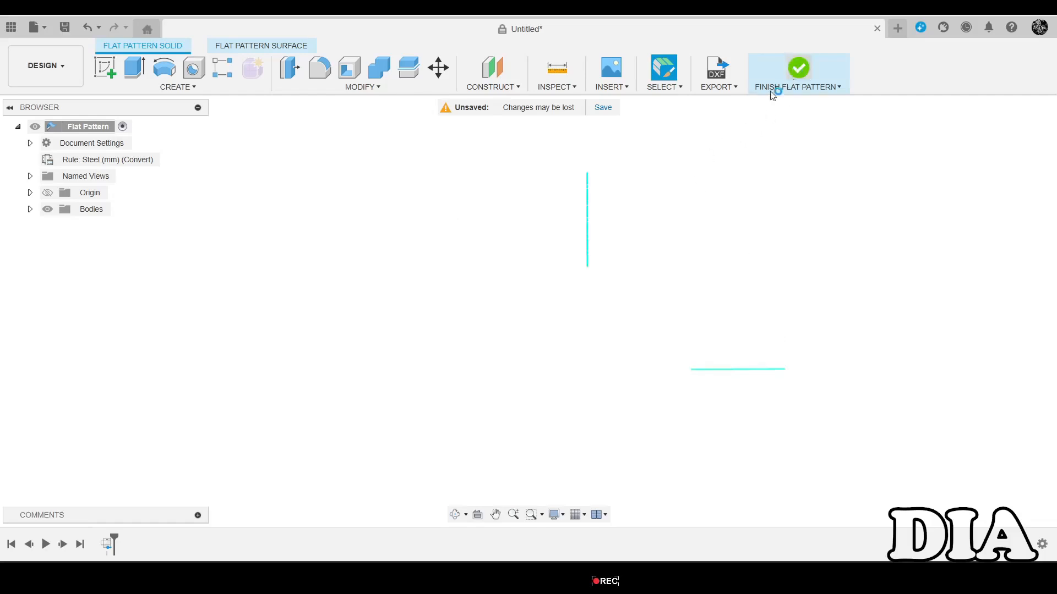
{"action": "scroll", "coordinate": [547, 245], "scroll_direction": "down", "scroll_amount": 5}
{"action": "scroll", "coordinate": [555, 240], "scroll_direction": "up", "scroll_amount": 3}
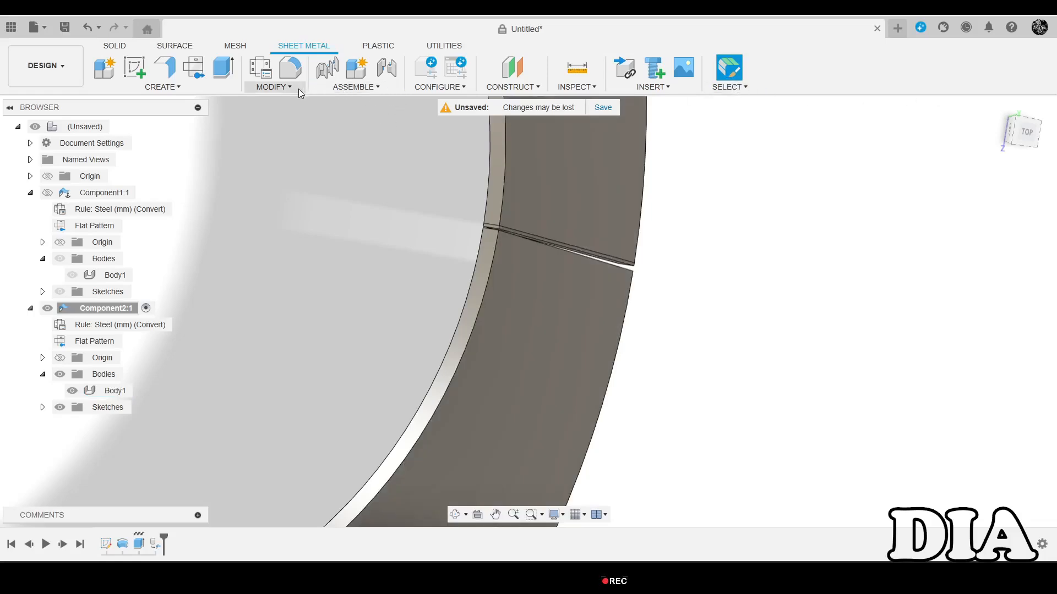
{"action": "scroll", "coordinate": [606, 313], "scroll_direction": "down", "scroll_amount": 5}
{"action": "middle_click_drag", "start_coordinate": [653, 312], "coordinate": [493, 201], "text": "shift"}
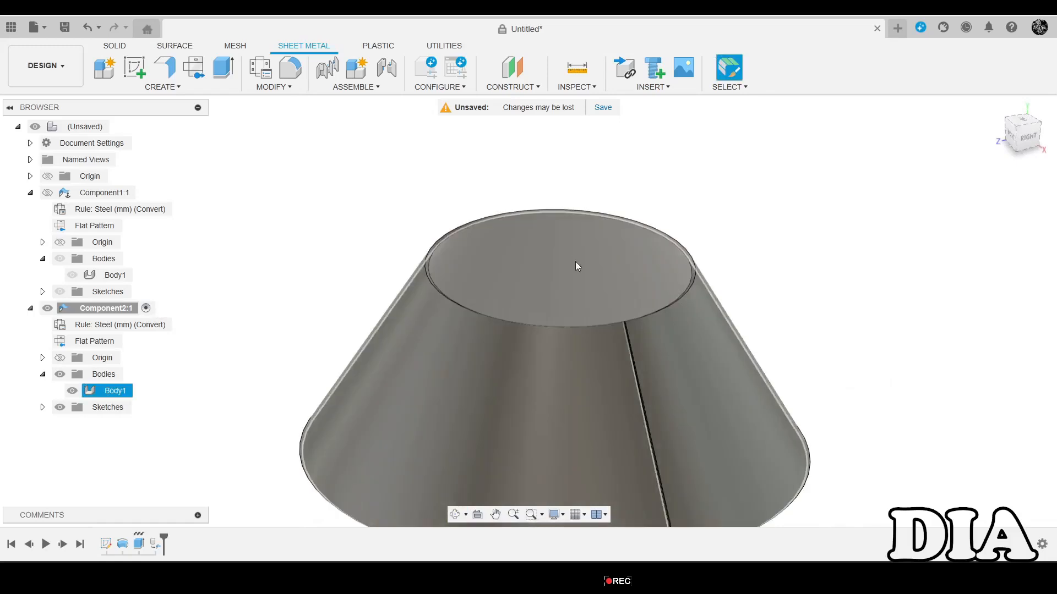
{"action": "scroll", "coordinate": [576, 270], "scroll_direction": "down", "scroll_amount": 5}
{"action": "scroll", "coordinate": [577, 331], "scroll_direction": "up", "scroll_amount": 4}
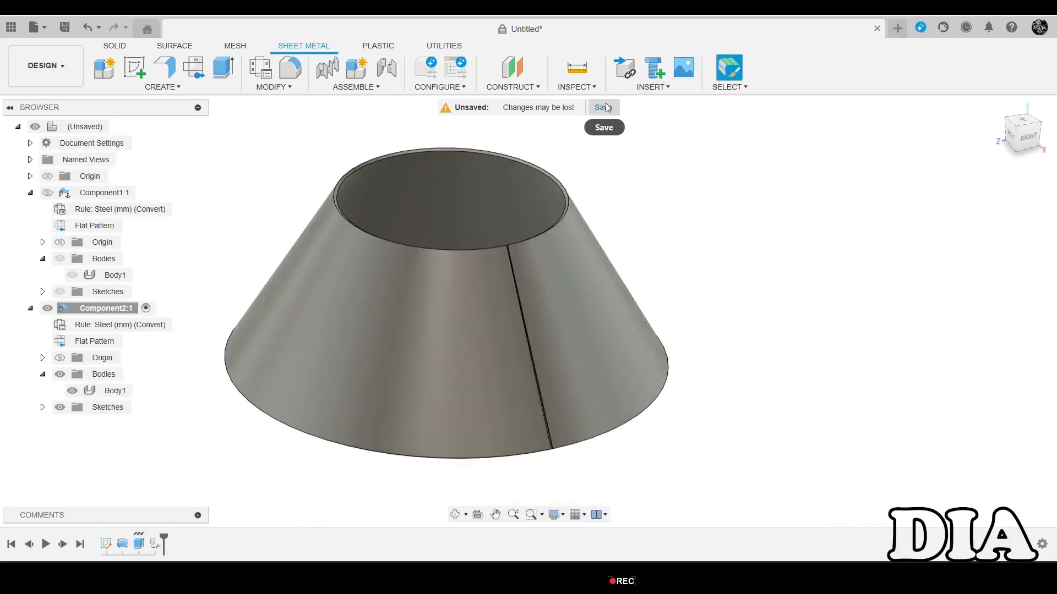
Create and activate a new internal sheet metal component under the top-level design, using the Steel (mm) rule.
{"action": "right_click", "coordinate": [91, 129]}
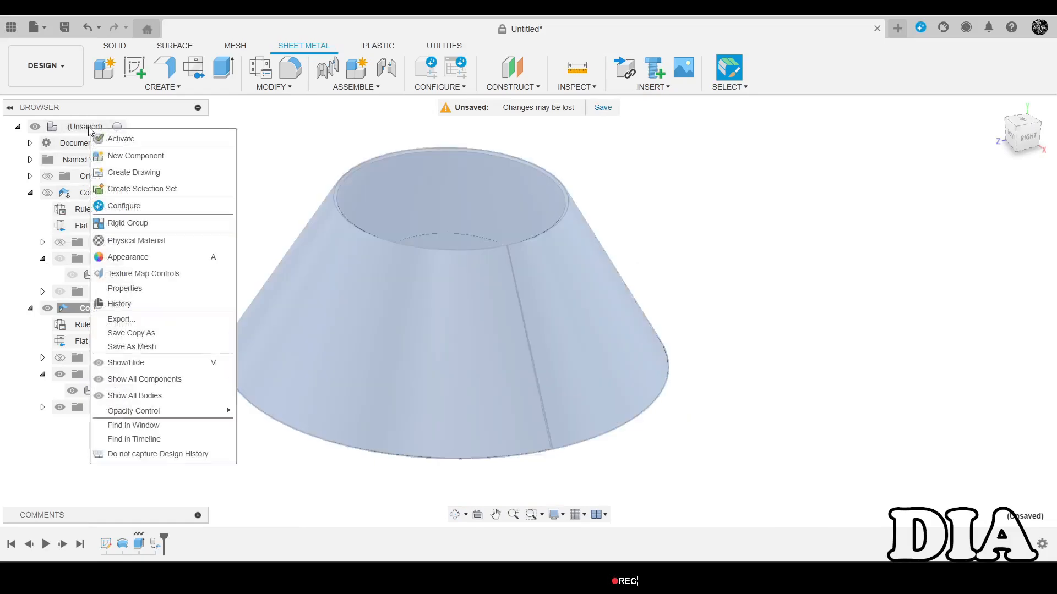
{"action": "left_click", "coordinate": [727, 160]}
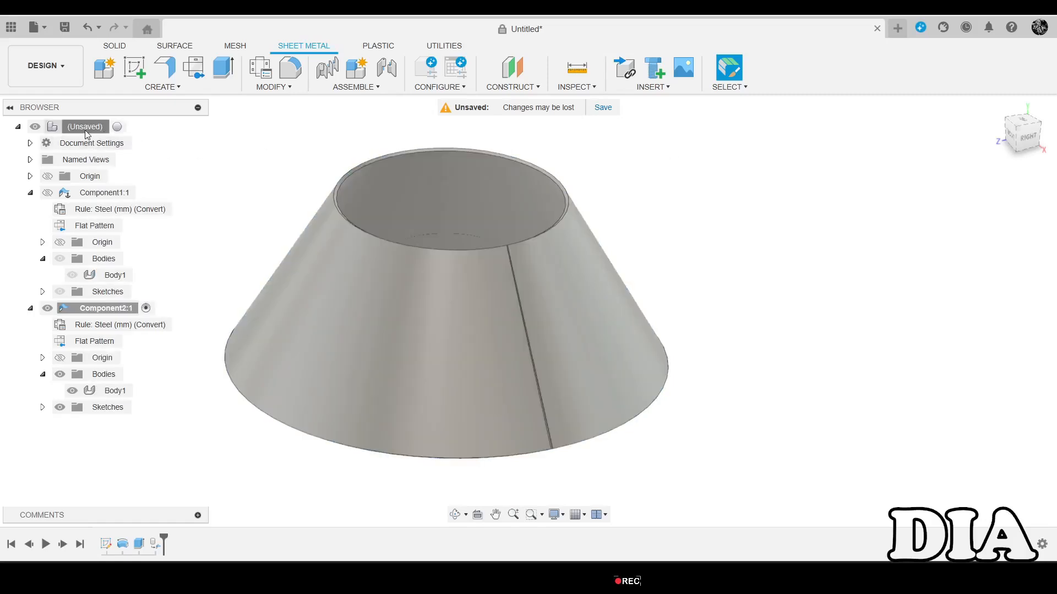
{"action": "right_click", "coordinate": [88, 133]}
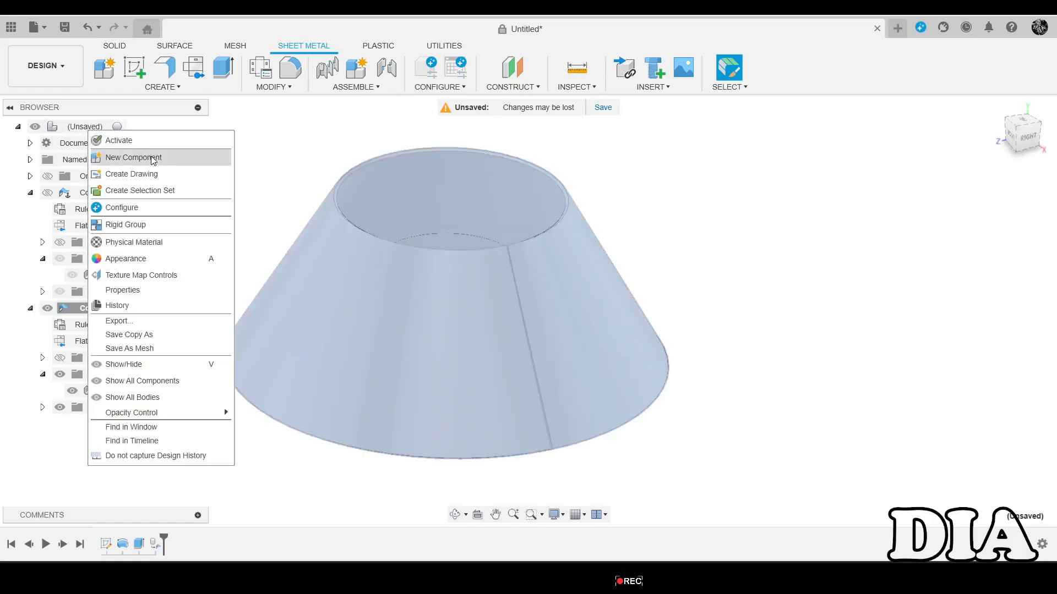
{"action": "left_click", "coordinate": [153, 160]}
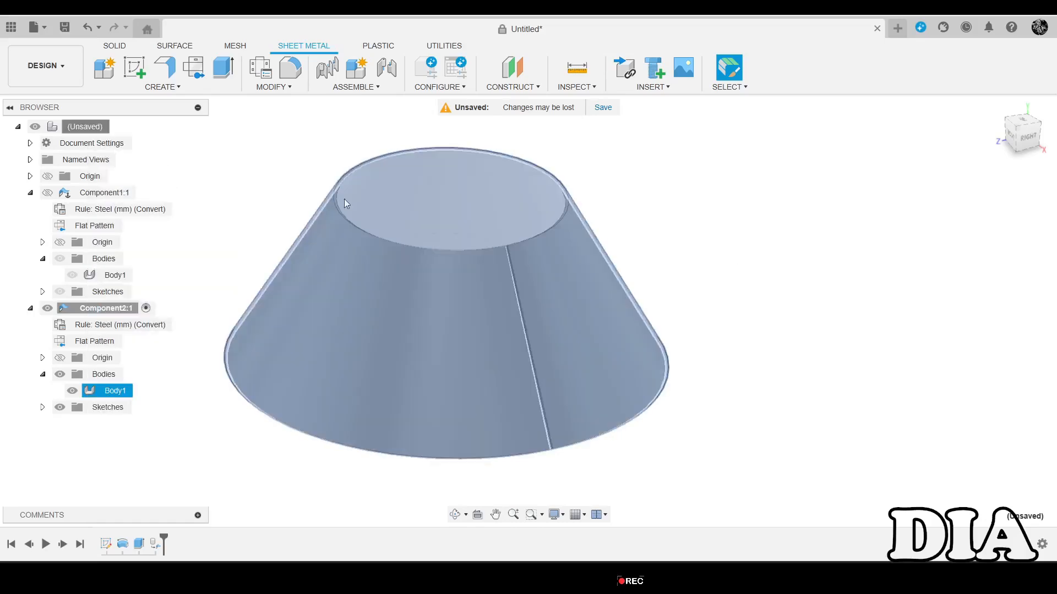
{"action": "right_click", "coordinate": [84, 127]}
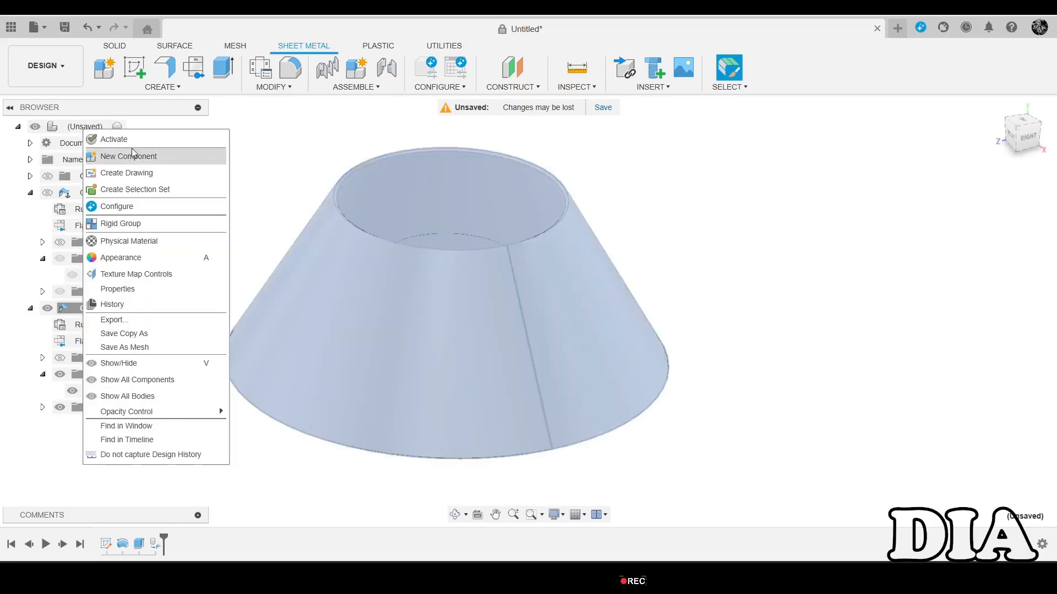
{"action": "left_click", "coordinate": [132, 155]}
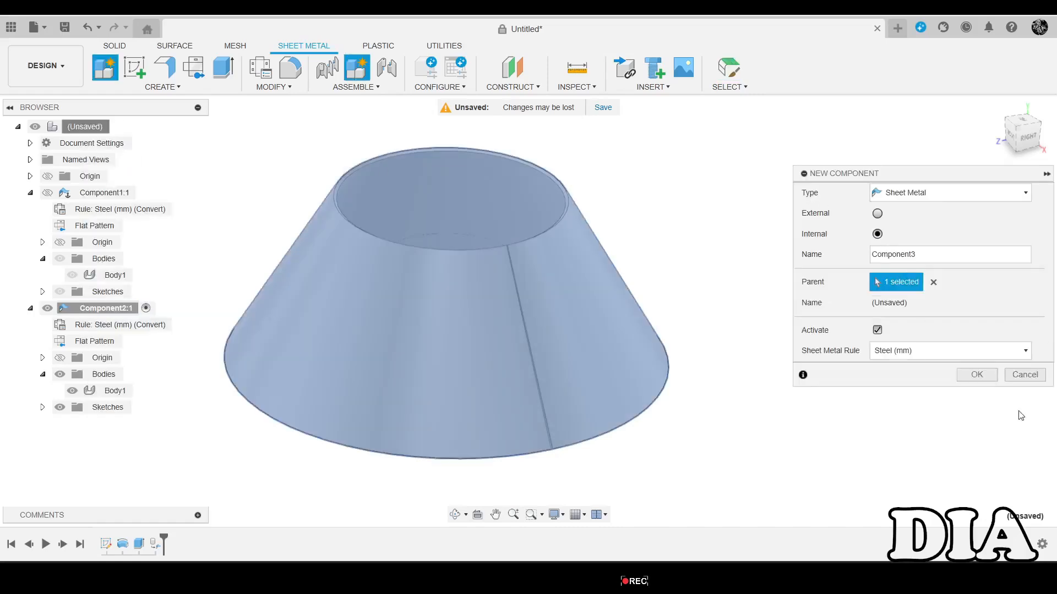
{"action": "left_click", "coordinate": [978, 376]}
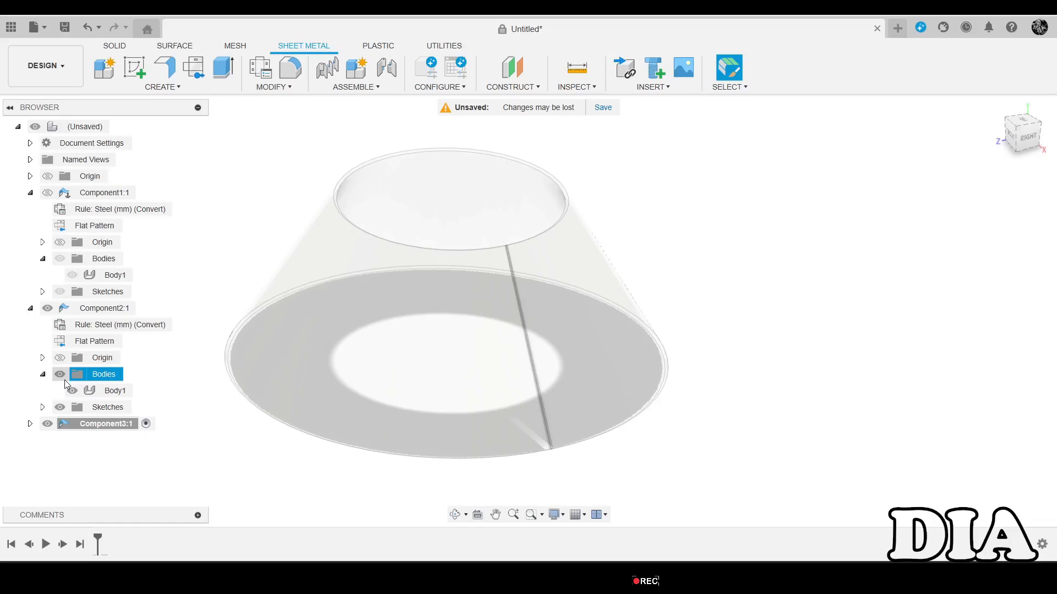
Start a sketch on the horizontal origin plane of the third component and hide the cone component.
{"action": "left_click", "coordinate": [134, 67]}
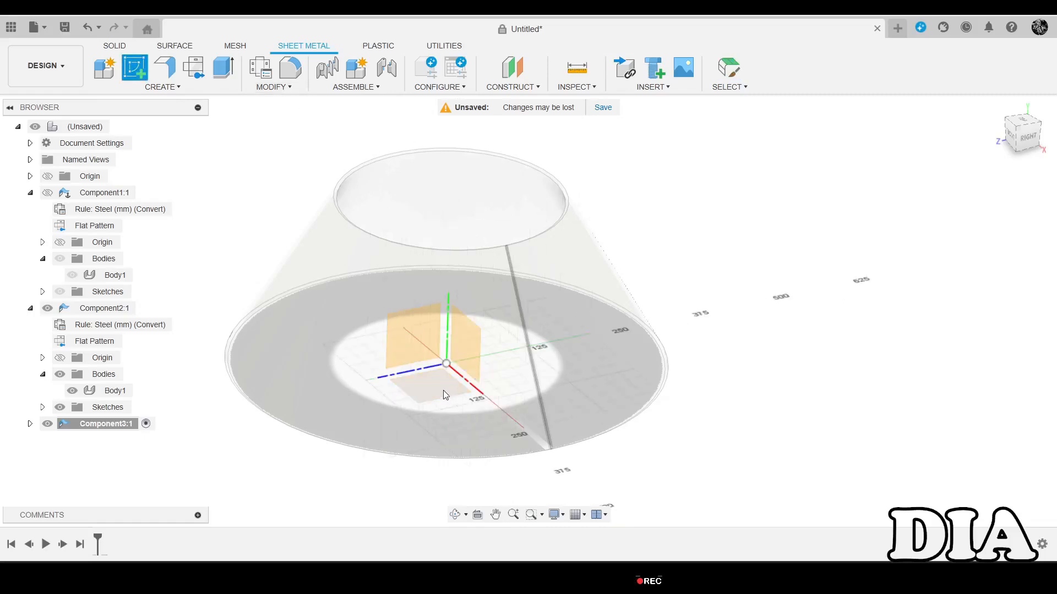
{"action": "left_click", "coordinate": [47, 309]}
{"action": "scroll", "coordinate": [587, 276], "scroll_direction": "down", "scroll_amount": 3}
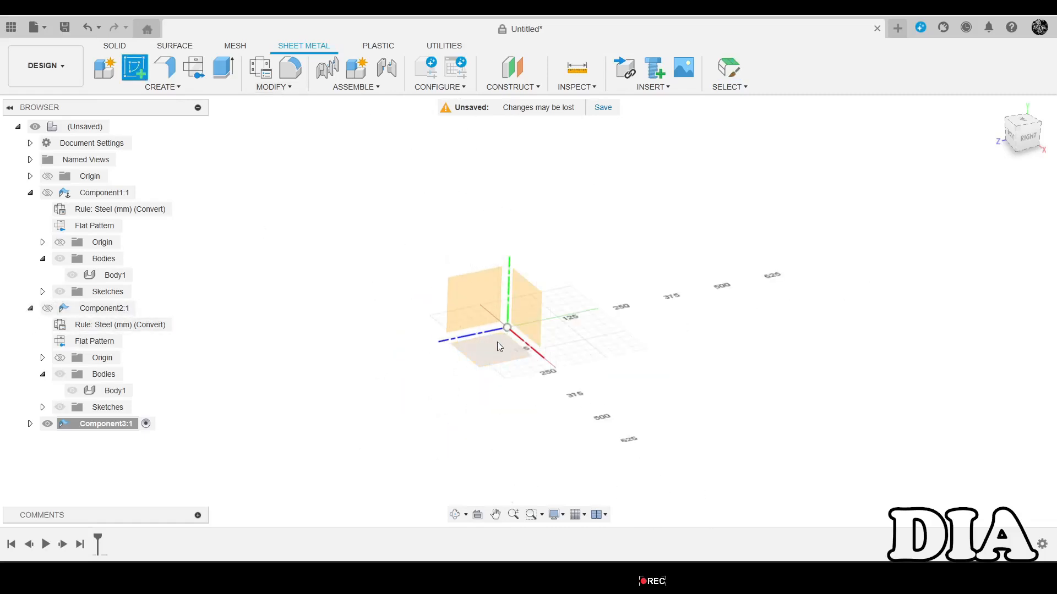
{"action": "left_click", "coordinate": [476, 346]}
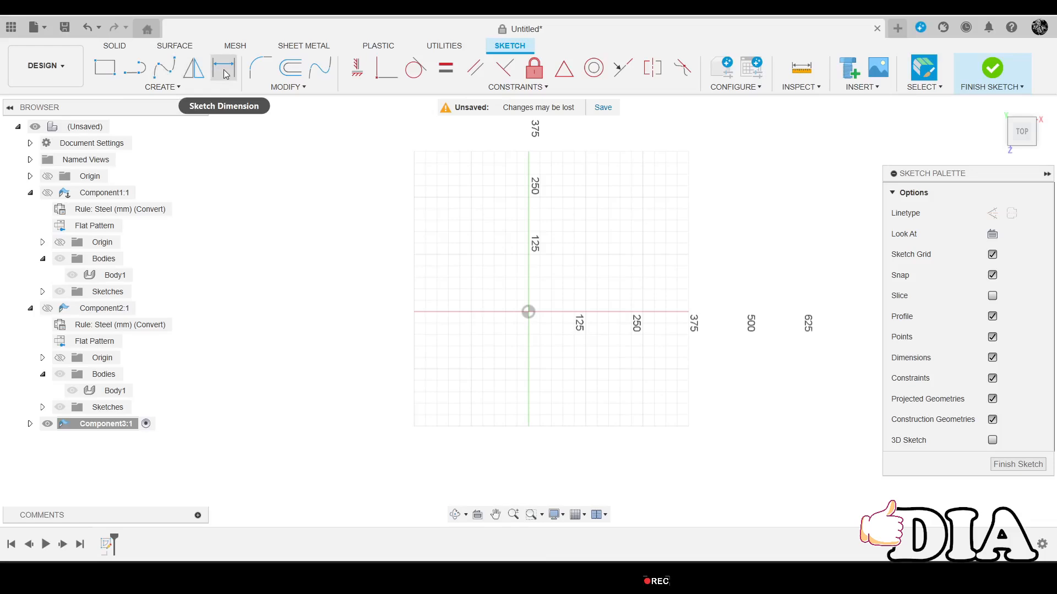
Sketch a center rectangle about 850 mm by 500 mm, centred on the origin.
{"action": "left_click", "coordinate": [105, 67]}
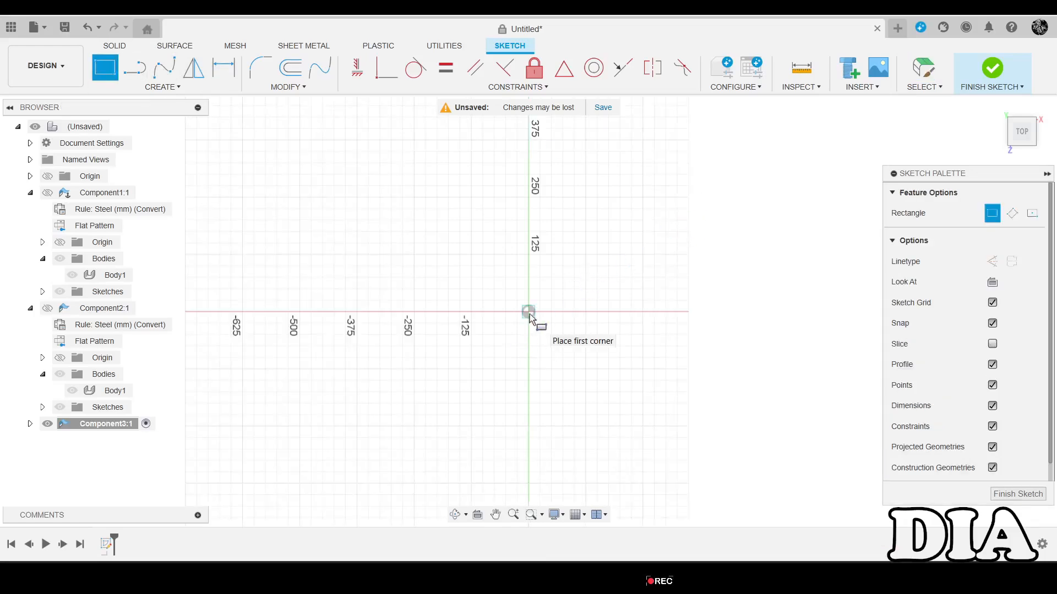
{"action": "left_click", "coordinate": [1032, 213]}
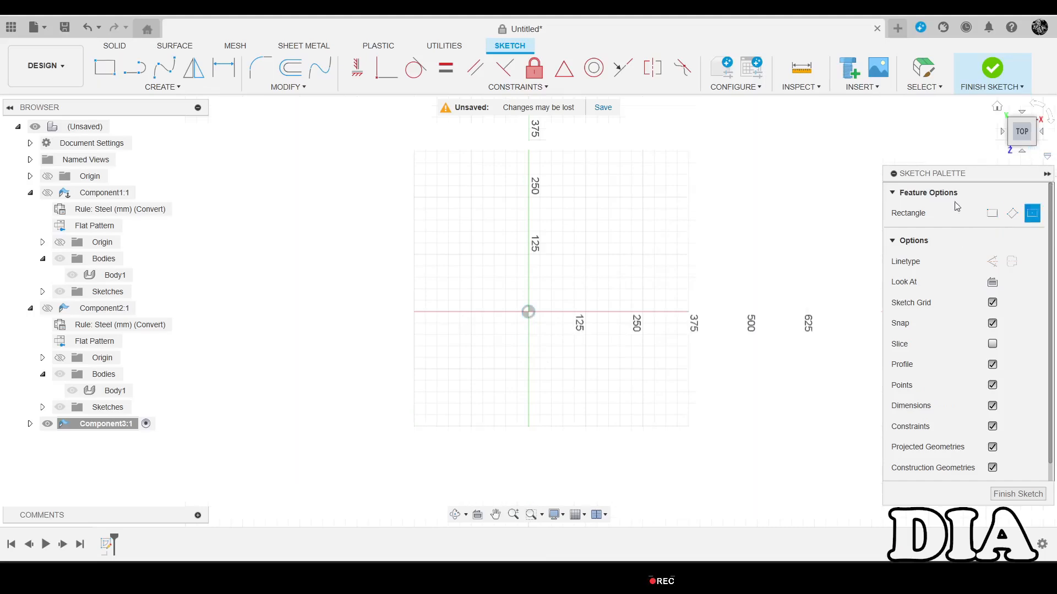
{"action": "left_click", "coordinate": [528, 312]}
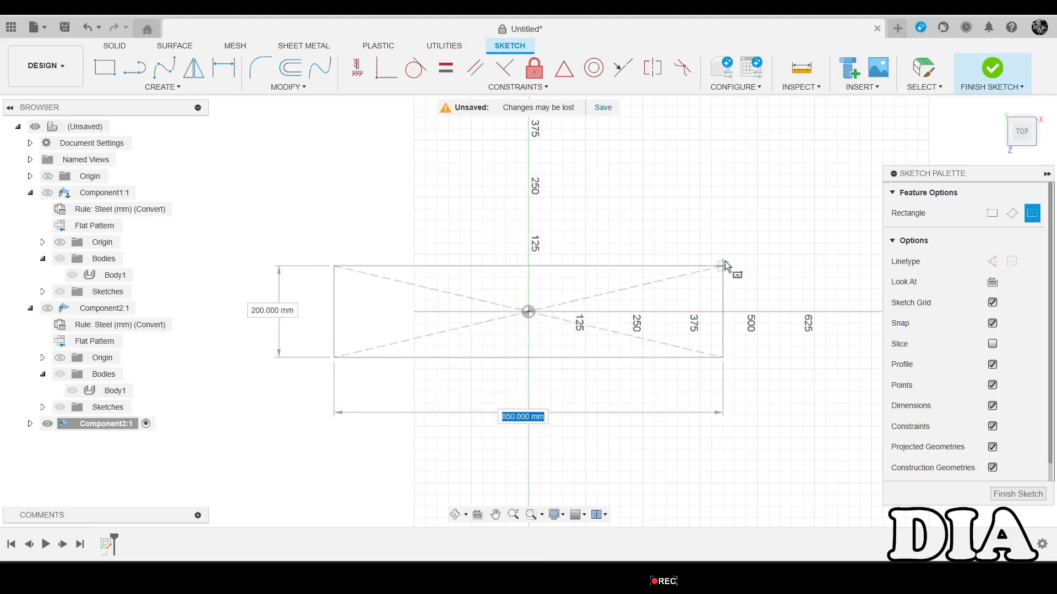
{"action": "left_click", "coordinate": [723, 199]}
Dimension the rectangle's upper edge as 850 mm and its side edge as 500 mm.
{"action": "key", "text": "d"}
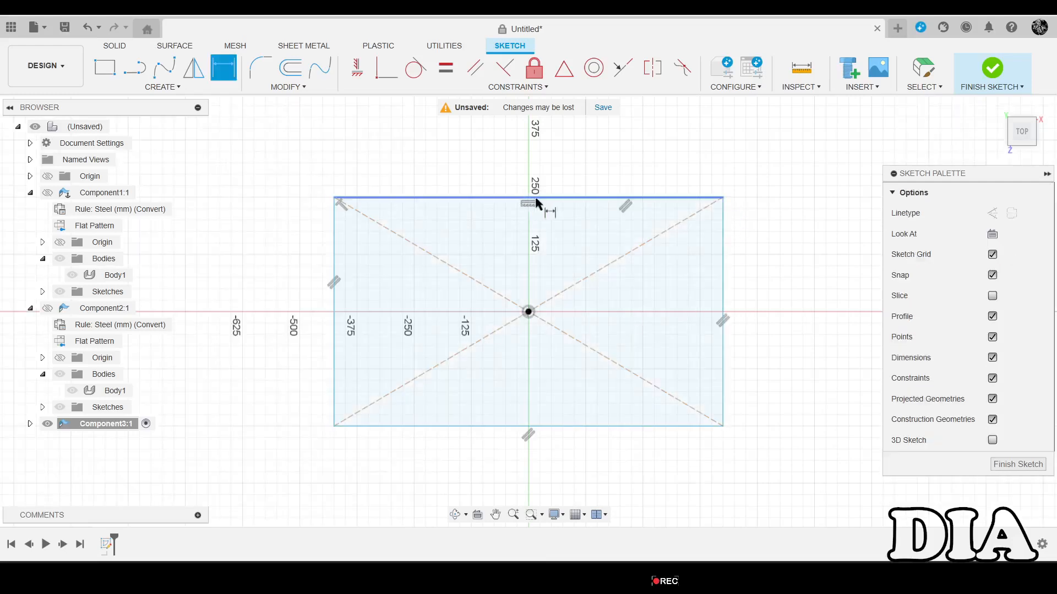
{"action": "left_click", "coordinate": [585, 197]}
{"action": "left_click", "coordinate": [585, 161]}
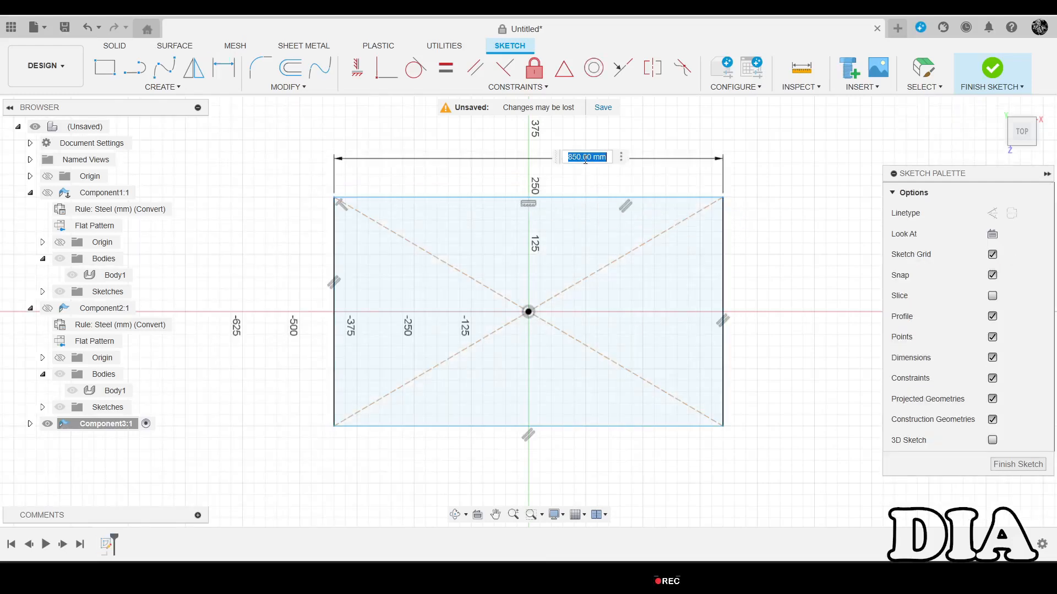
{"action": "key", "text": "Return"}
{"action": "left_click", "coordinate": [722, 247]}
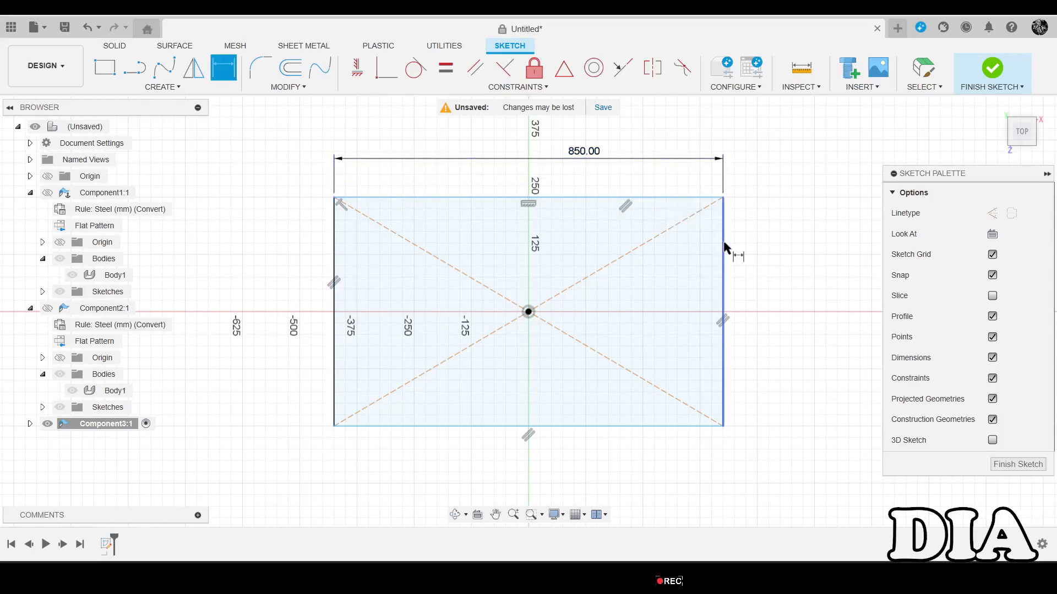
{"action": "left_click", "coordinate": [764, 242]}
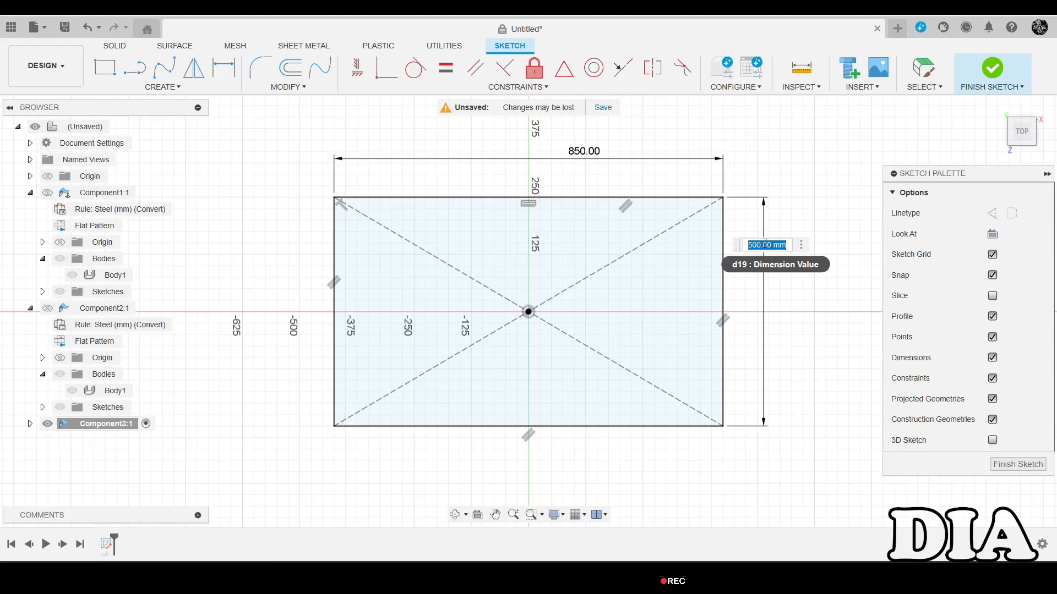
{"action": "key", "text": "Return"}
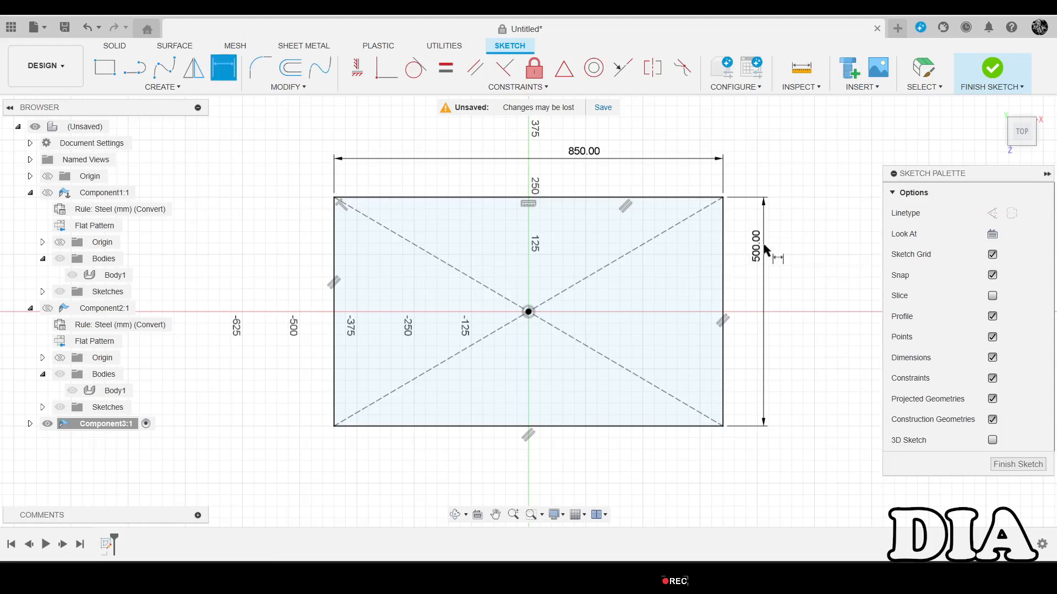
Set up an upward extrusion of the rectangle as a new body, 400 mm high with a taper angle of -10 deg.
{"action": "scroll", "coordinate": [650, 206], "scroll_direction": "down", "scroll_amount": 3}
{"action": "middle_click_drag", "start_coordinate": [651, 208], "coordinate": [633, 231], "text": "shift"}
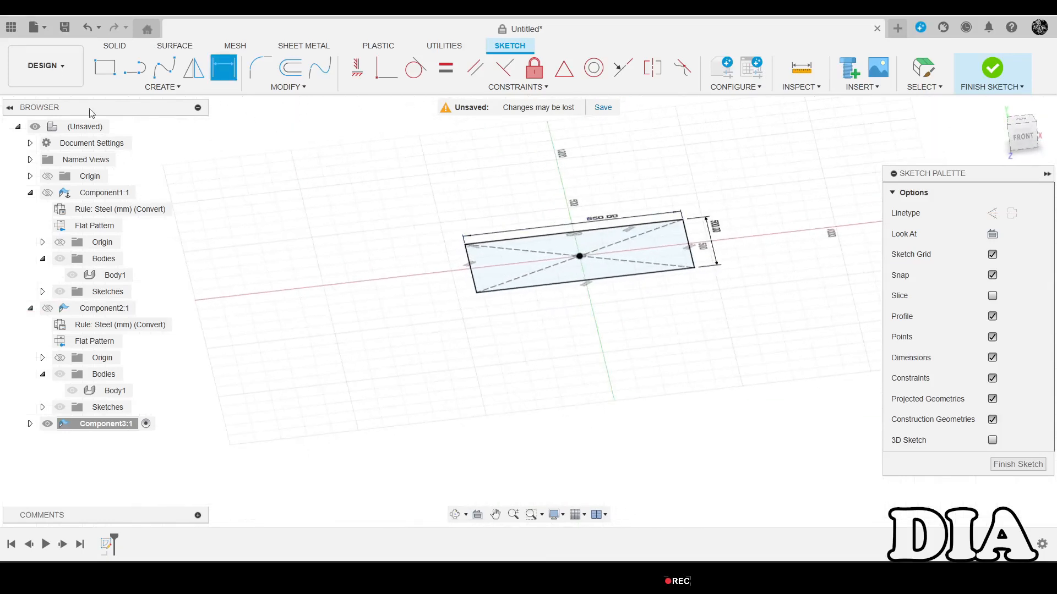
{"action": "left_click", "coordinate": [115, 46]}
{"action": "left_click", "coordinate": [135, 68]}
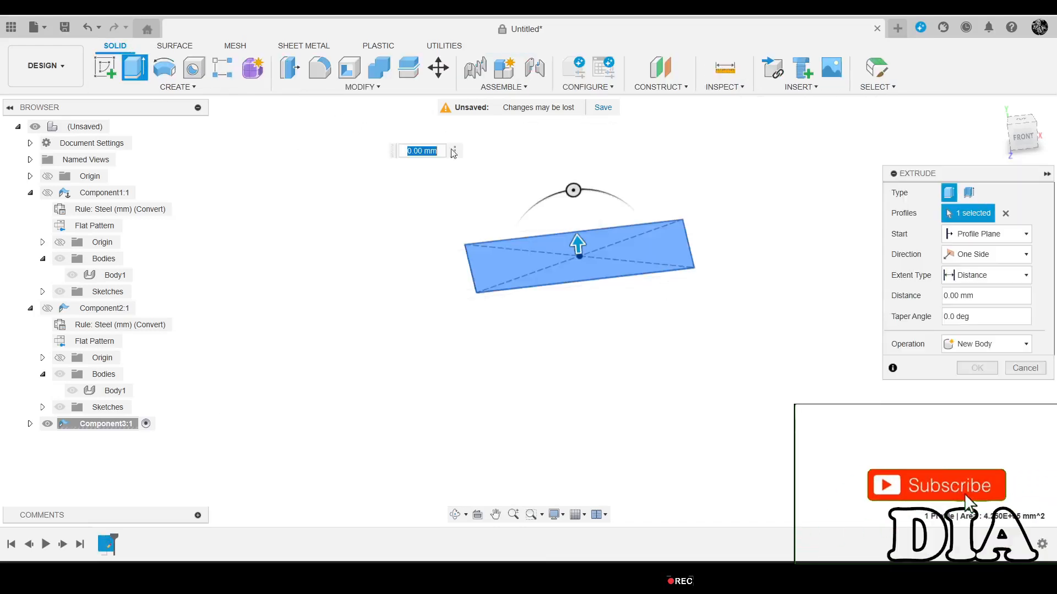
{"action": "left_click_drag", "start_coordinate": [577, 244], "coordinate": [566, 146]}
{"action": "scroll", "coordinate": [597, 373], "scroll_direction": "down", "scroll_amount": 3}
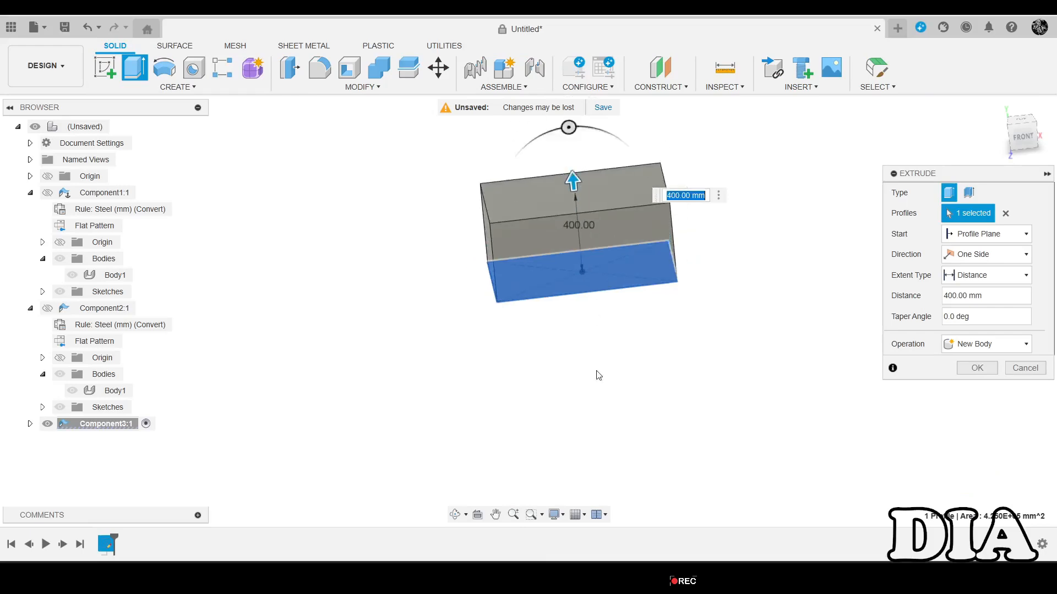
{"action": "scroll", "coordinate": [567, 281], "scroll_direction": "up", "scroll_amount": 2}
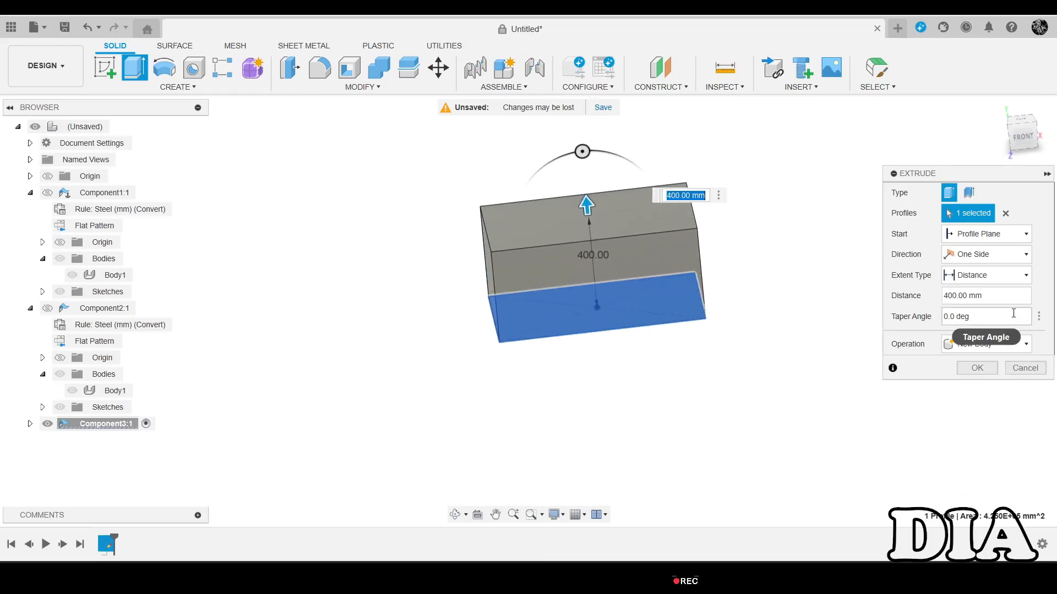
{"action": "left_click", "coordinate": [1002, 315]}
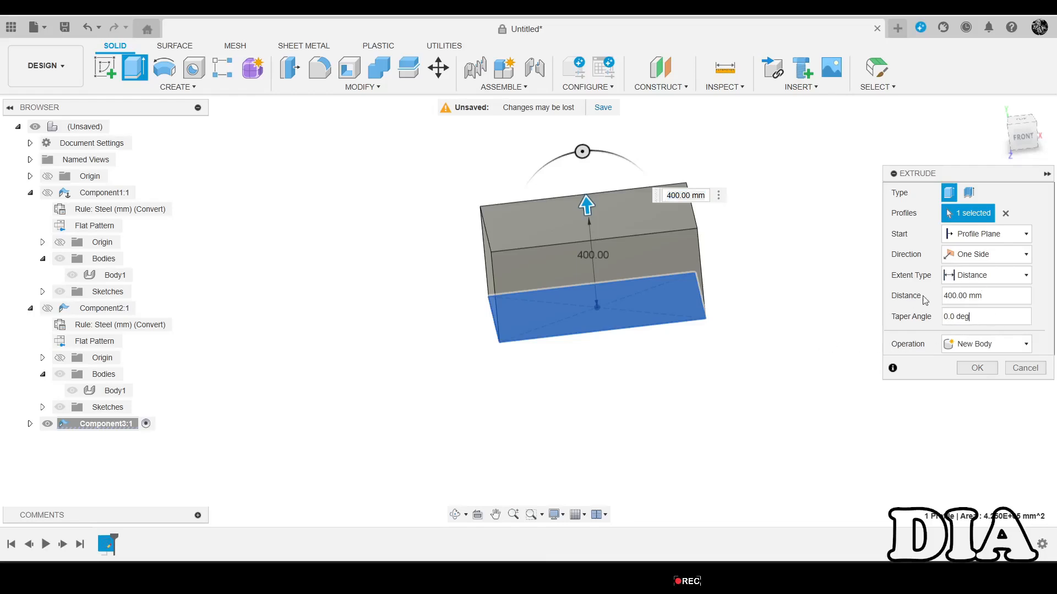
{"action": "left_click_drag", "start_coordinate": [957, 318], "coordinate": [891, 320]}
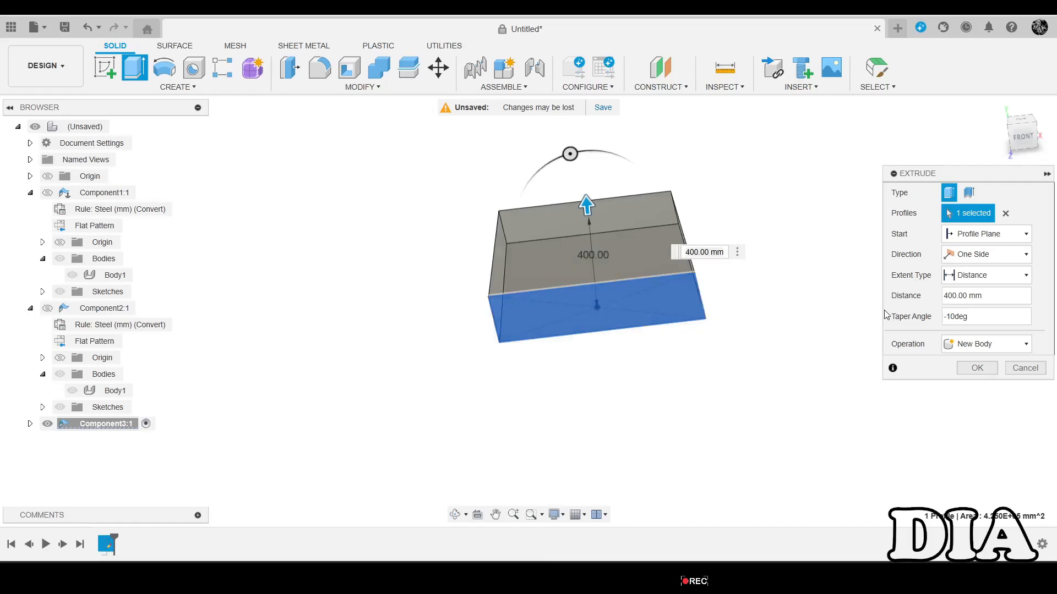
Set the tapered extrusion's distance to 800 mm and complete the body.
{"action": "middle_click_drag", "start_coordinate": [612, 351], "coordinate": [649, 286], "text": "shift"}
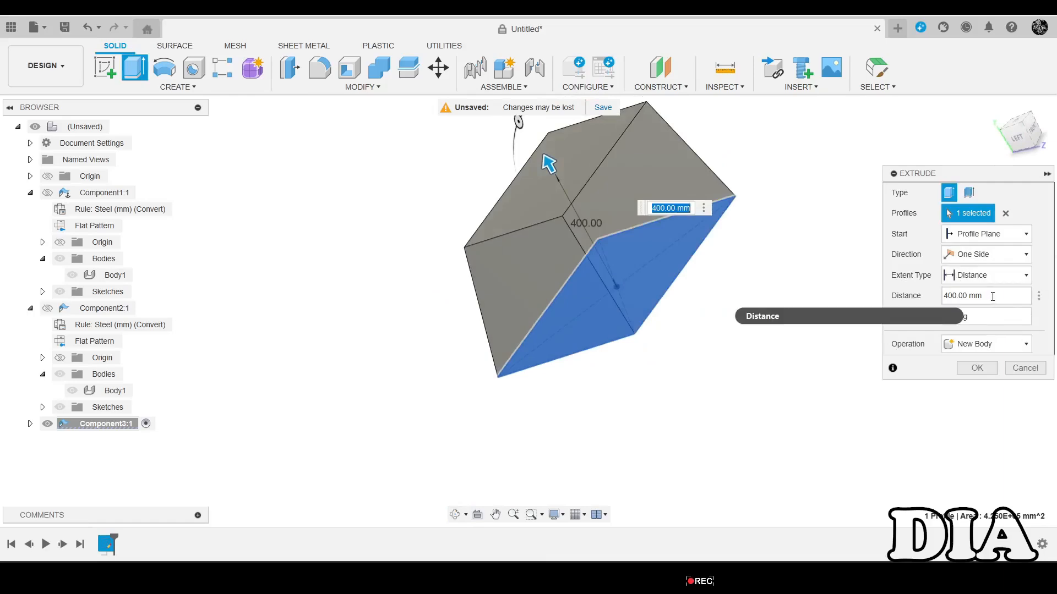
{"action": "left_click", "coordinate": [990, 297]}
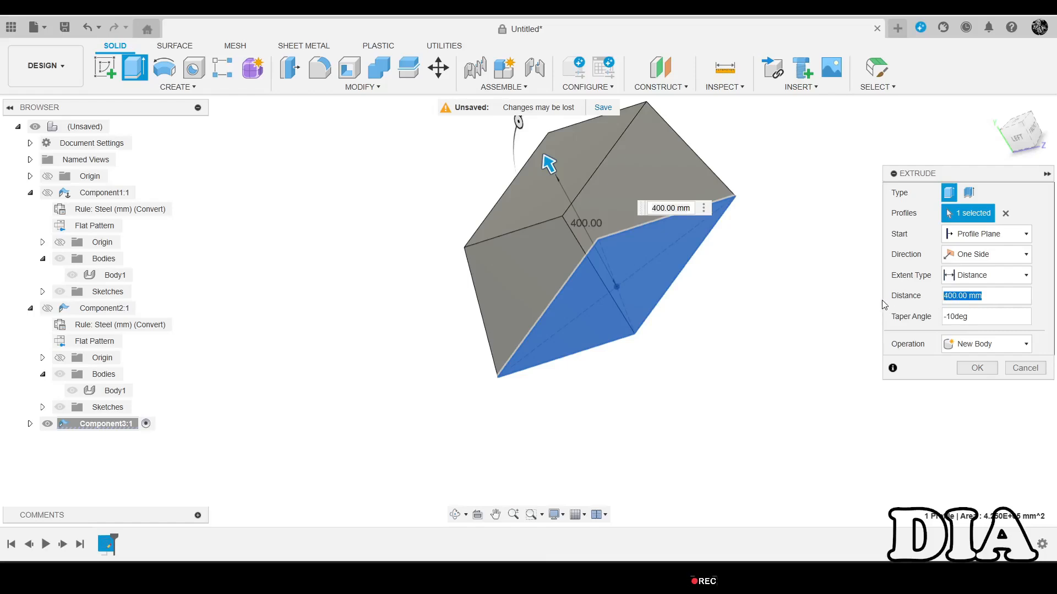
{"action": "type", "text": "1000"}
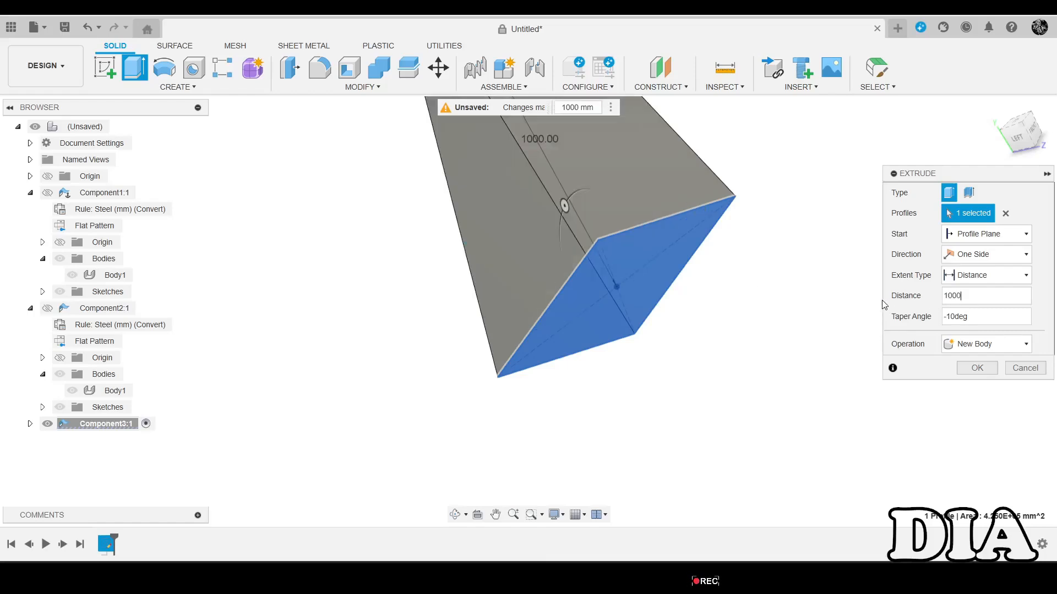
{"action": "scroll", "coordinate": [477, 447], "scroll_direction": "down", "scroll_amount": 3}
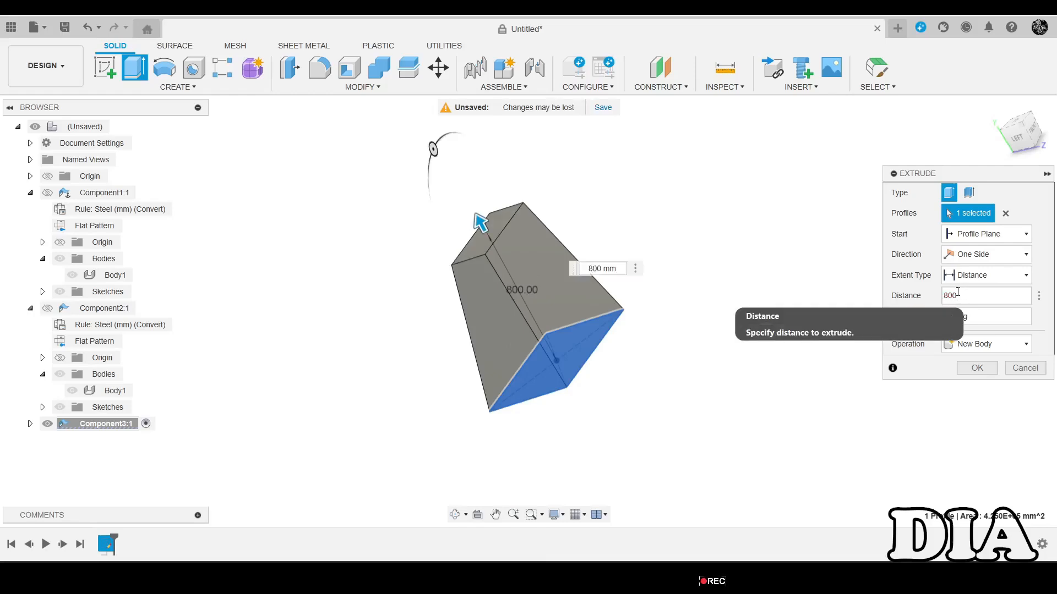
{"action": "key", "text": "Return"}
{"action": "middle_click_drag", "start_coordinate": [630, 325], "coordinate": [538, 278], "text": "shift"}
{"action": "scroll", "coordinate": [553, 254], "scroll_direction": "down", "scroll_amount": 2}
{"action": "scroll", "coordinate": [556, 251], "scroll_direction": "up", "scroll_amount": 4}
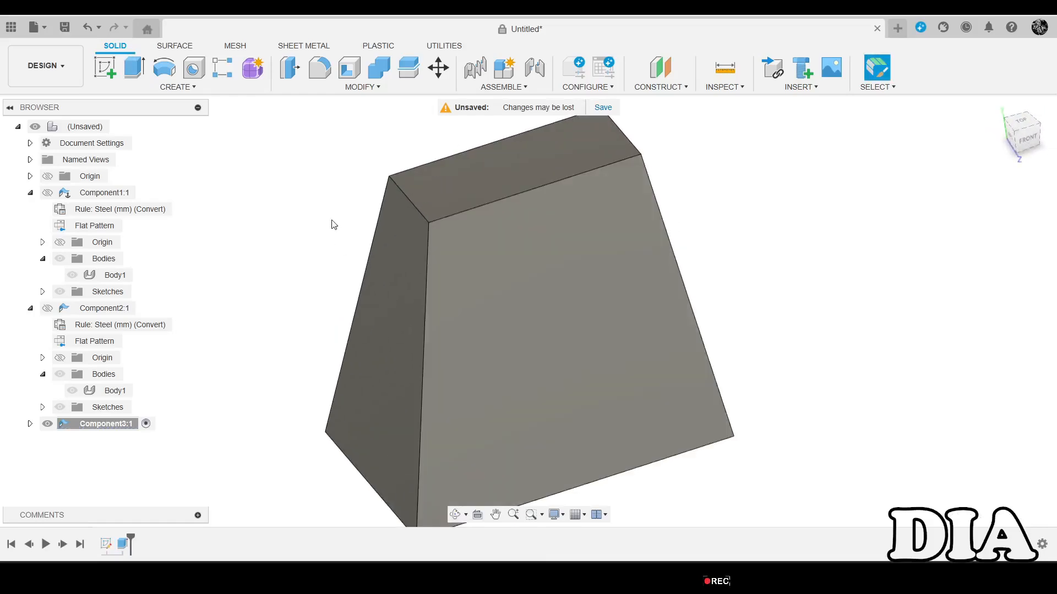
Shell the tapered body with its large bottom face and small top face open, using a 2 mm inside thickness.
{"action": "left_click", "coordinate": [349, 68]}
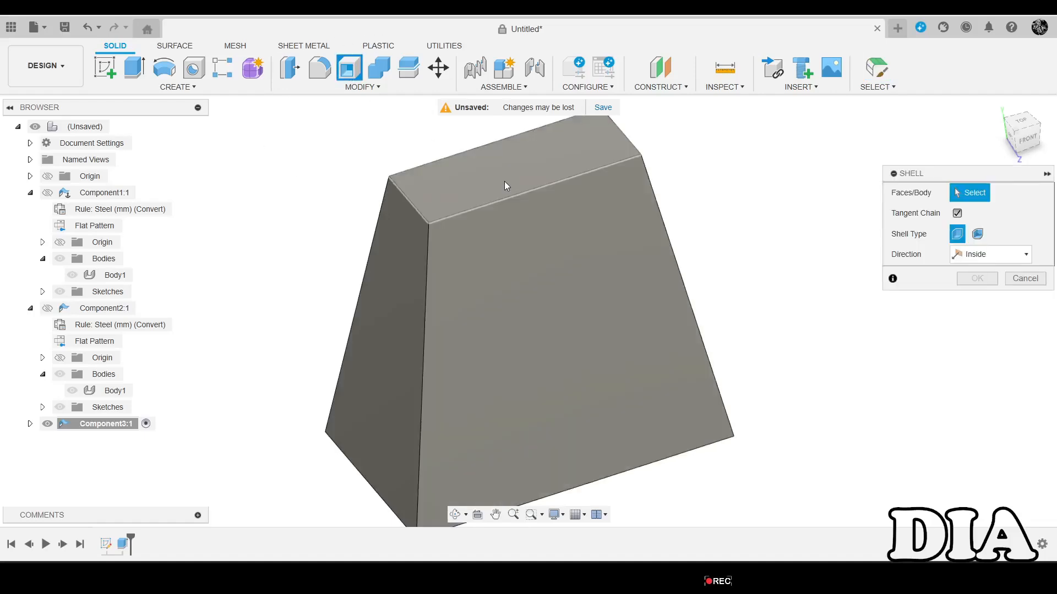
{"action": "scroll", "coordinate": [589, 283], "scroll_direction": "down", "scroll_amount": 3}
{"action": "middle_click_drag", "start_coordinate": [590, 283], "coordinate": [590, 237], "text": "shift"}
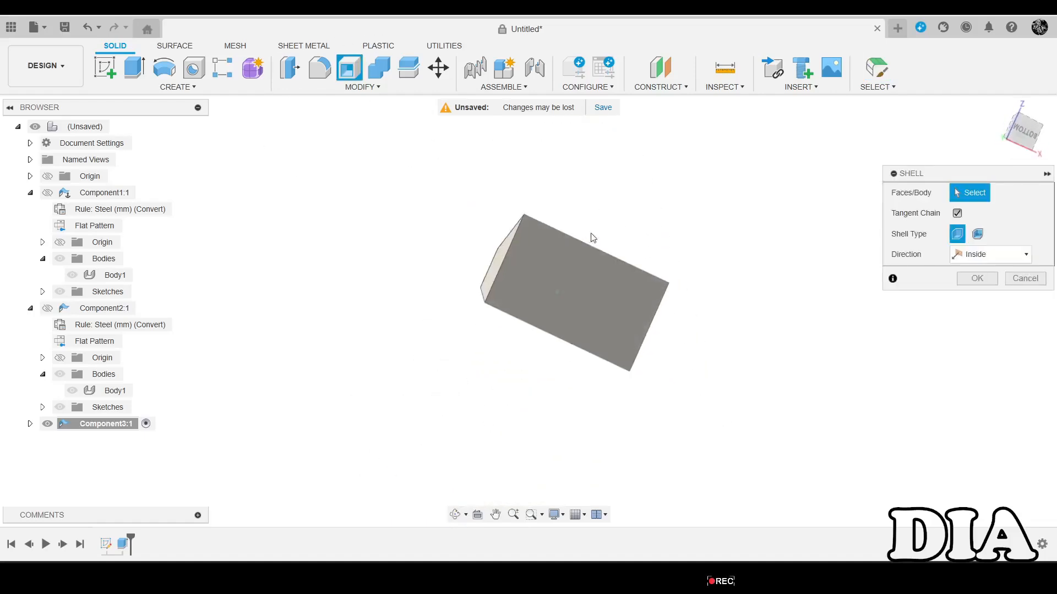
{"action": "left_click", "coordinate": [572, 300]}
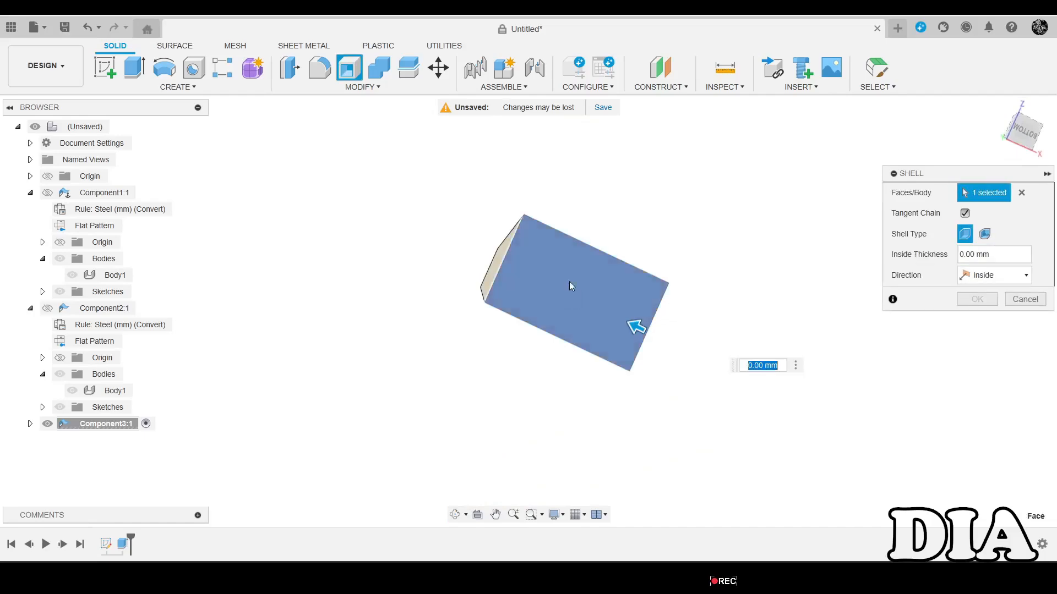
{"action": "middle_click_drag", "start_coordinate": [573, 300], "coordinate": [631, 400], "text": "shift"}
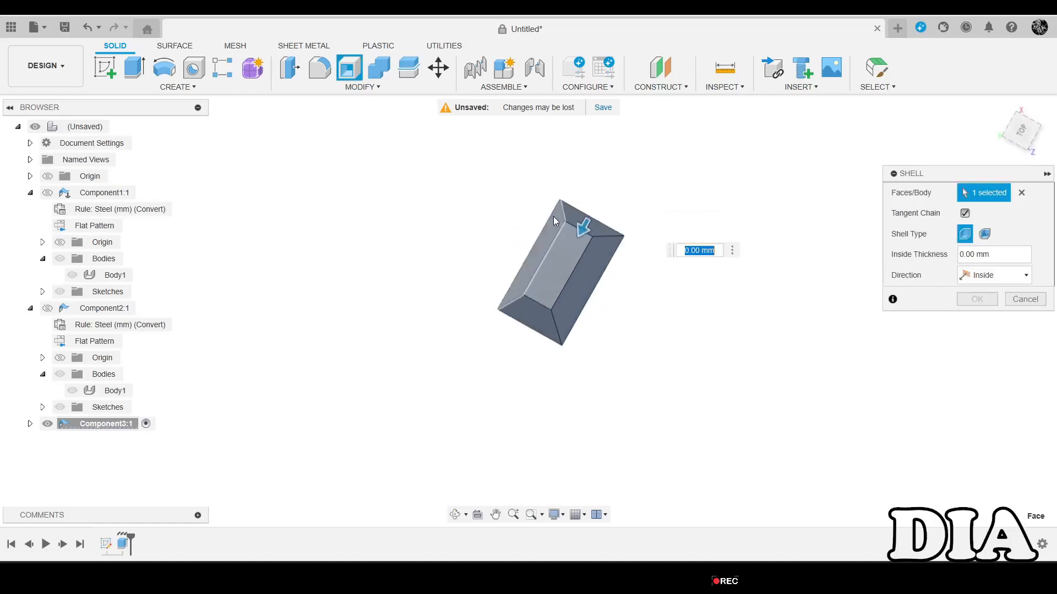
{"action": "scroll", "coordinate": [539, 292], "scroll_direction": "up", "scroll_amount": 3}
{"action": "left_click", "coordinate": [558, 301]}
{"action": "middle_click_drag", "start_coordinate": [557, 301], "coordinate": [1056, 240], "text": "shift"}
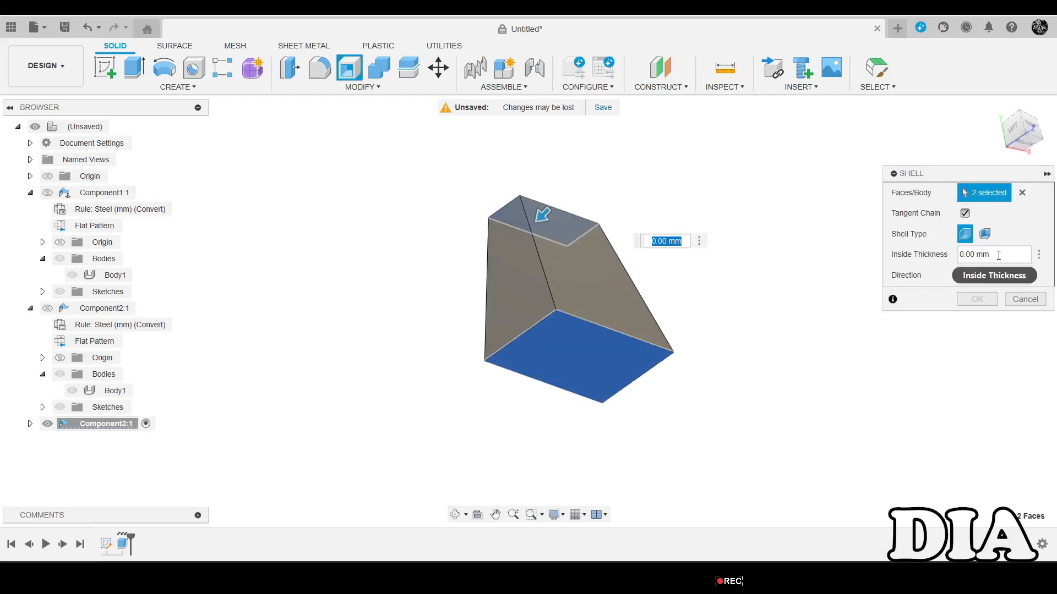
{"action": "left_click", "coordinate": [991, 255]}
{"action": "type", "text": "2"}
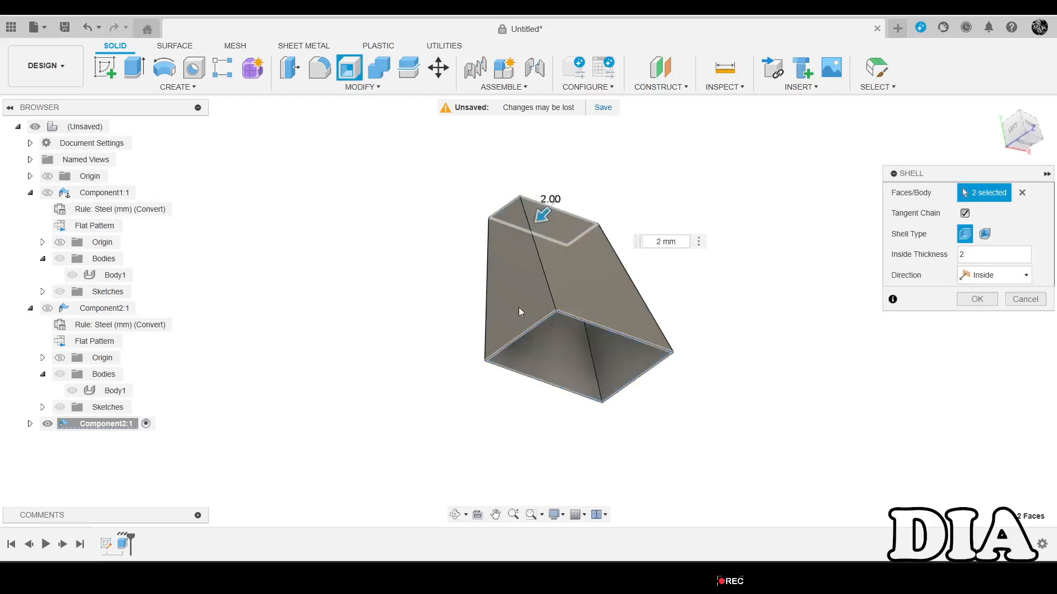
{"action": "scroll", "coordinate": [571, 215], "scroll_direction": "up", "scroll_amount": 2}
{"action": "left_click", "coordinate": [977, 299]}
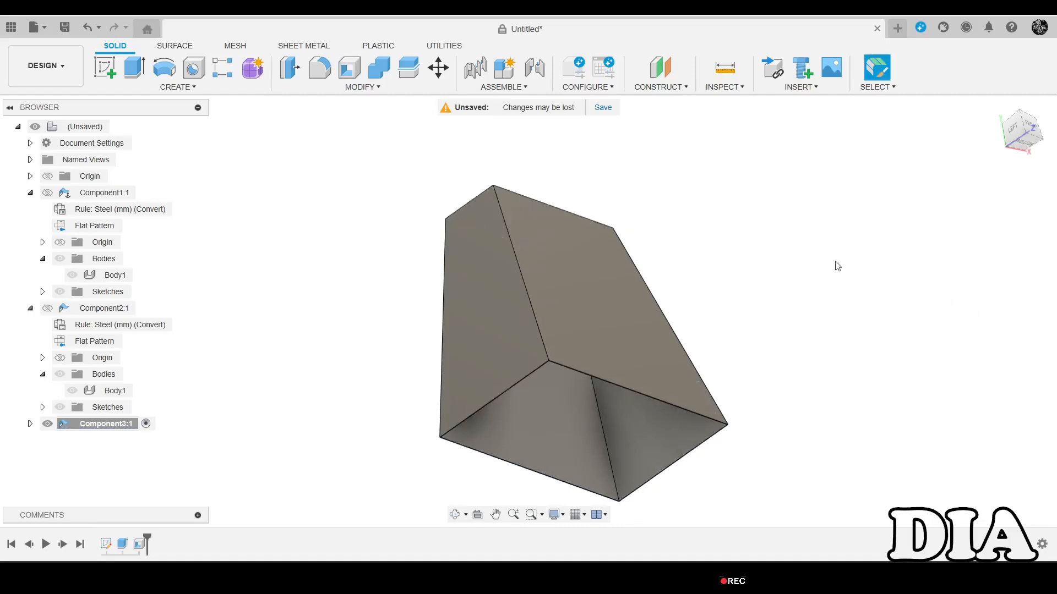
Examine the shelled body's two open ends and its thin wall edges.
{"action": "middle_click_drag", "start_coordinate": [604, 208], "coordinate": [581, 238], "text": "shift"}
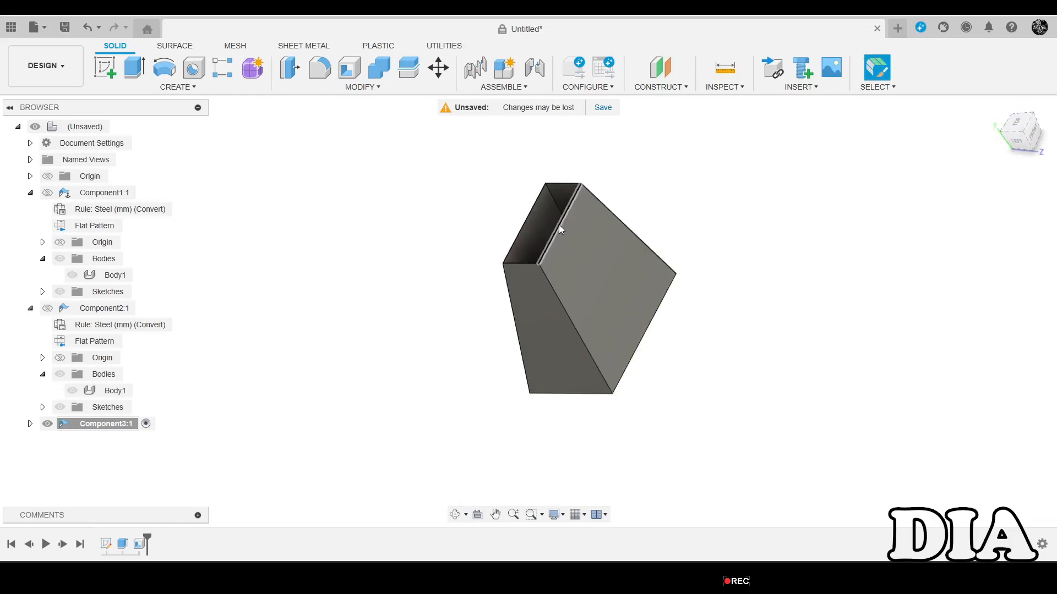
{"action": "scroll", "coordinate": [501, 287], "scroll_direction": "up", "scroll_amount": 3}
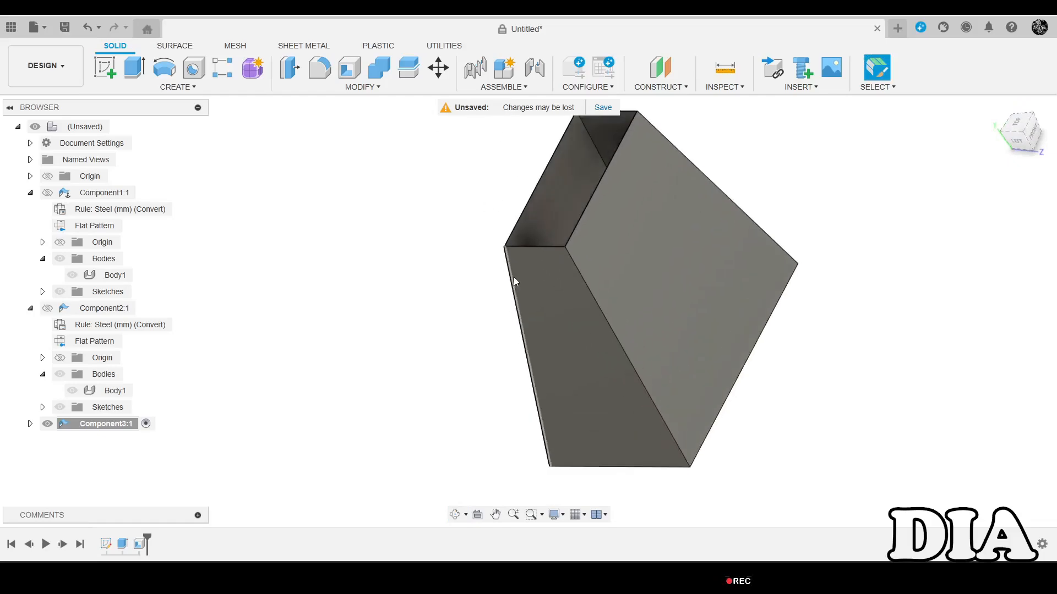
{"action": "scroll", "coordinate": [550, 240], "scroll_direction": "up", "scroll_amount": 6}
{"action": "middle_click_drag", "start_coordinate": [549, 241], "coordinate": [579, 264], "text": "shift"}
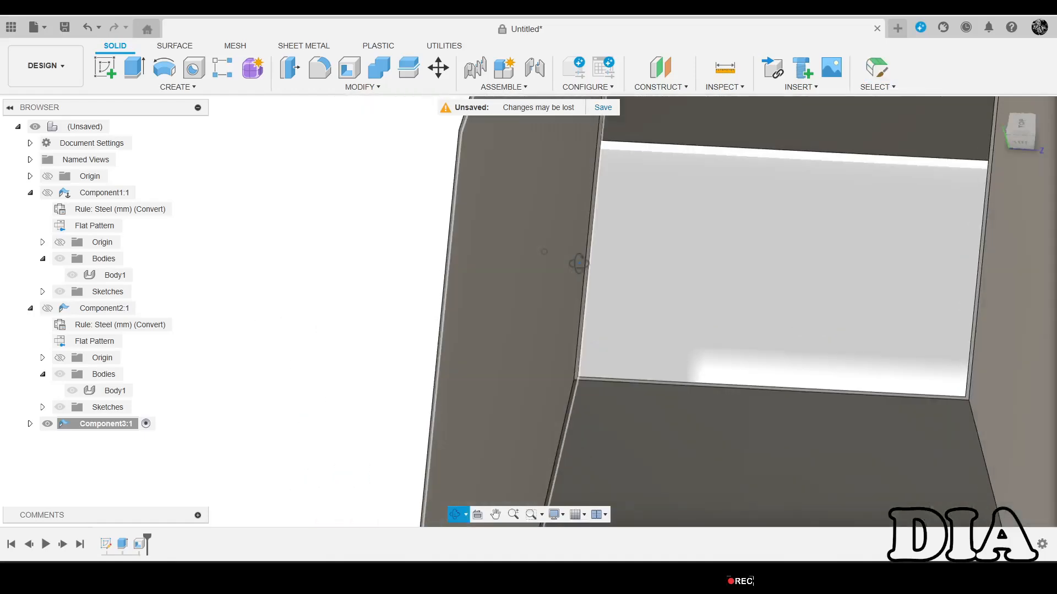
{"action": "scroll", "coordinate": [578, 266], "scroll_direction": "down", "scroll_amount": 5}
{"action": "scroll", "coordinate": [578, 268], "scroll_direction": "down", "scroll_amount": 5}
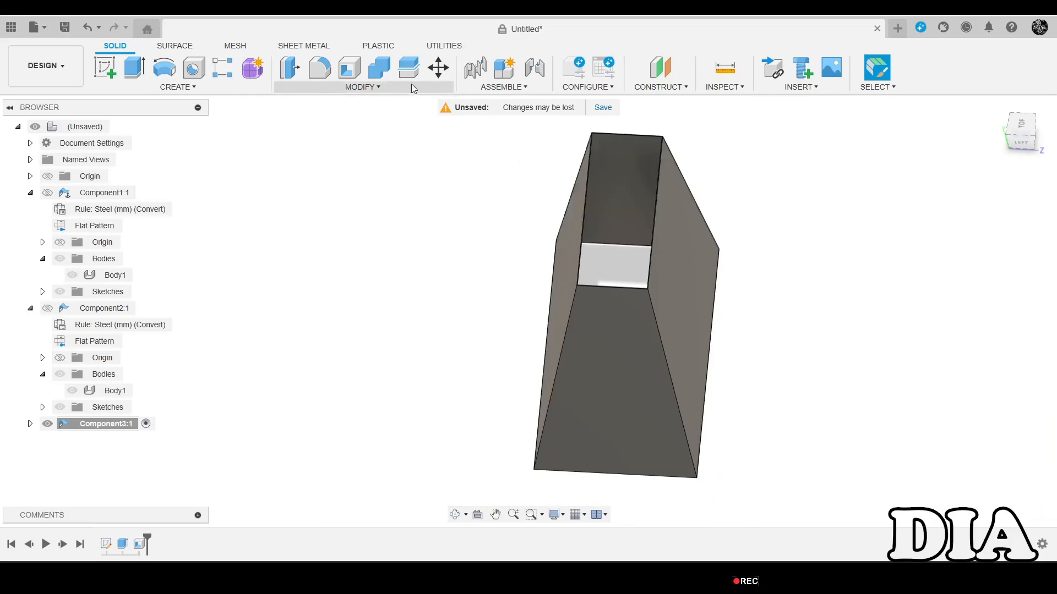
Convert the shelled tapered body in Component3 to sheet metal, using its narrow outer side face as the source.
{"action": "left_click", "coordinate": [30, 424]}
{"action": "left_click", "coordinate": [302, 47]}
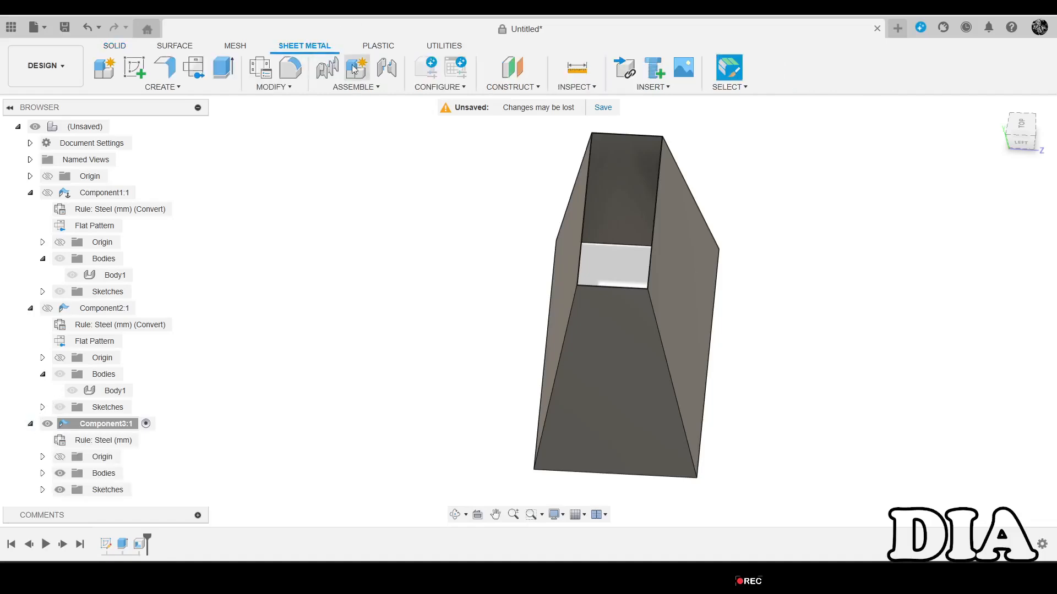
{"action": "left_click", "coordinate": [283, 88]}
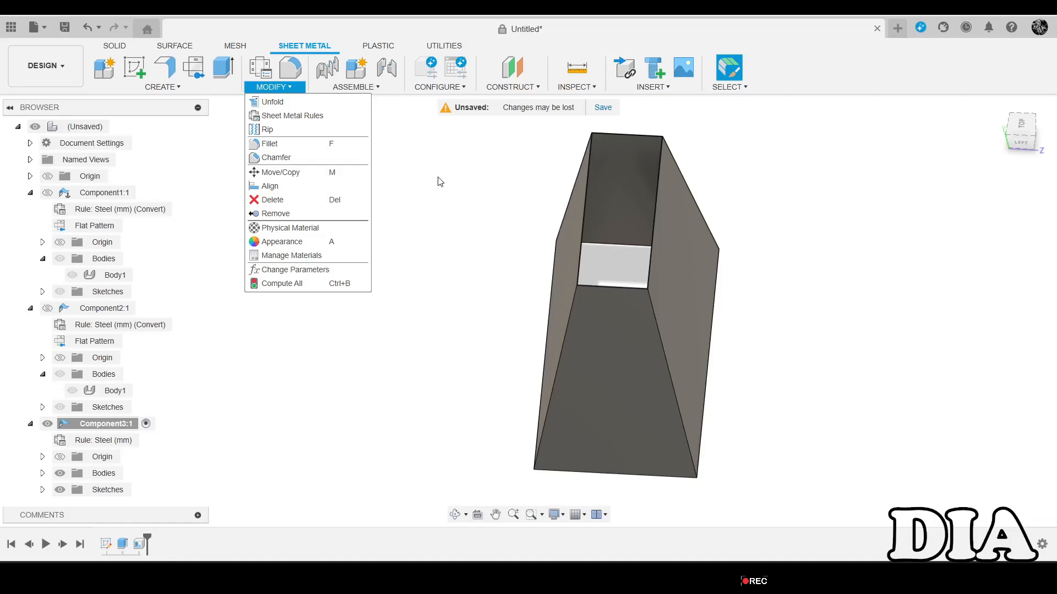
{"action": "key", "text": "Escape"}
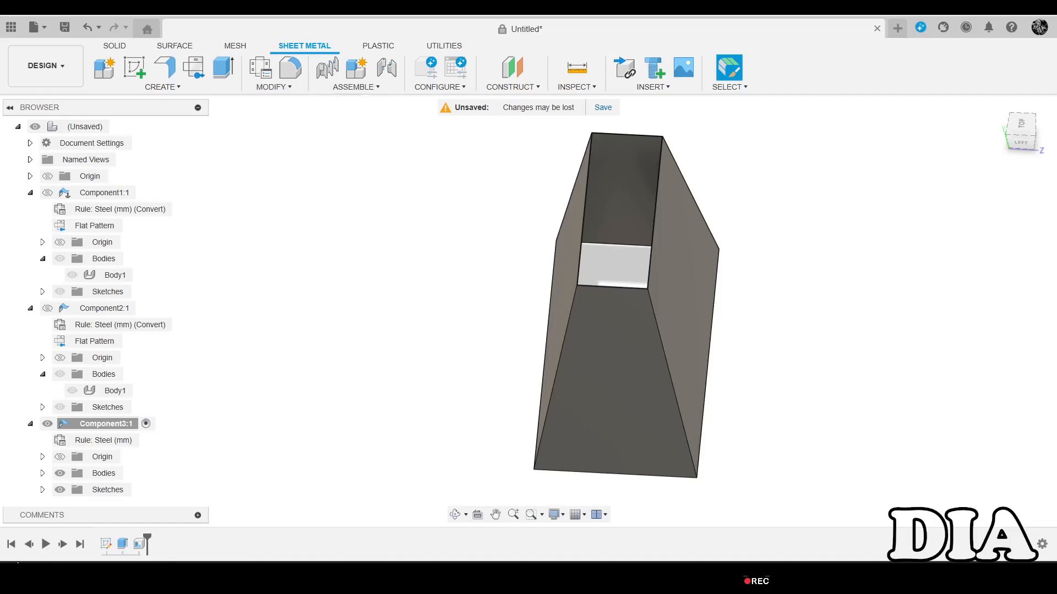
{"action": "left_click", "coordinate": [43, 473]}
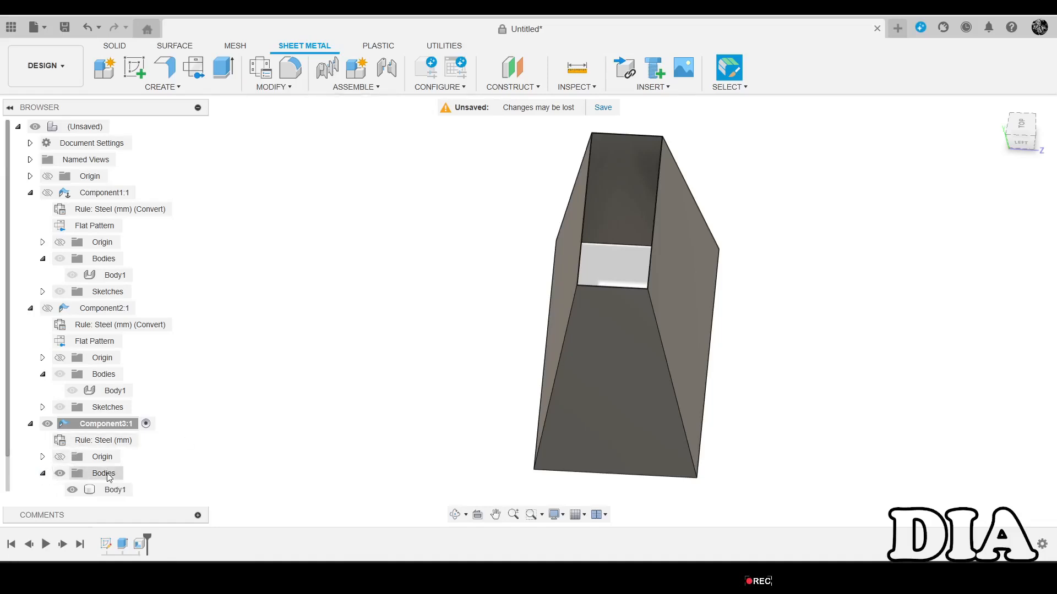
{"action": "scroll", "coordinate": [83, 475], "scroll_direction": "down", "scroll_amount": 1}
{"action": "left_click", "coordinate": [109, 479]}
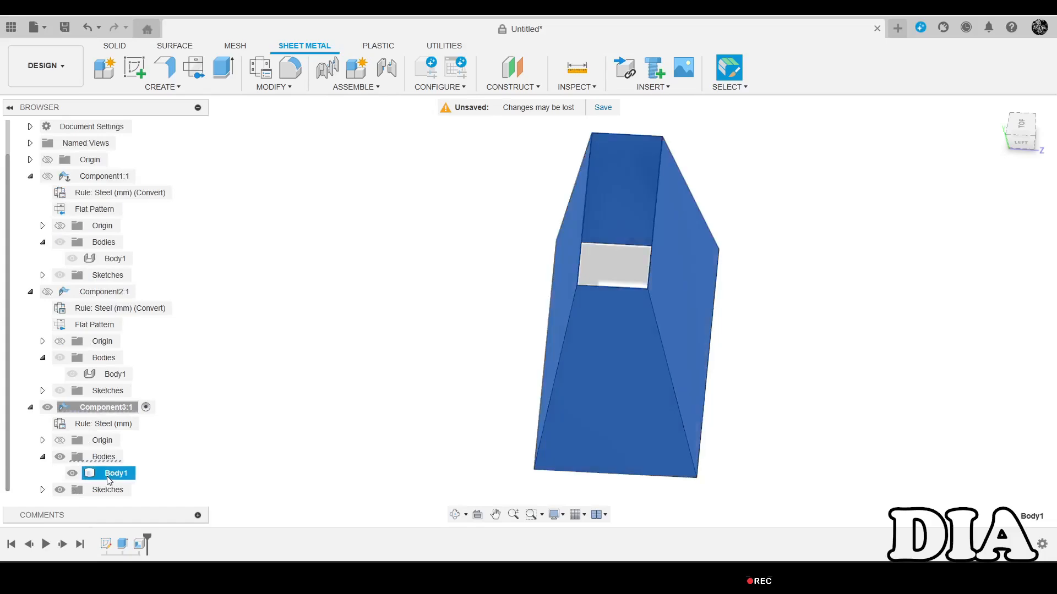
{"action": "left_click", "coordinate": [169, 87]}
{"action": "left_click", "coordinate": [170, 159]}
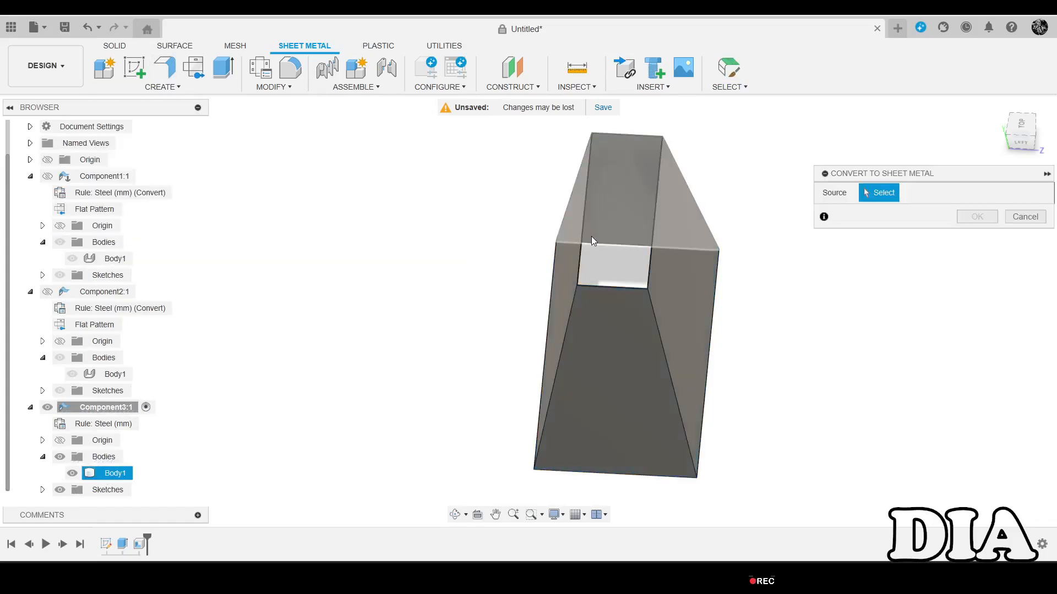
{"action": "left_click", "coordinate": [625, 338]}
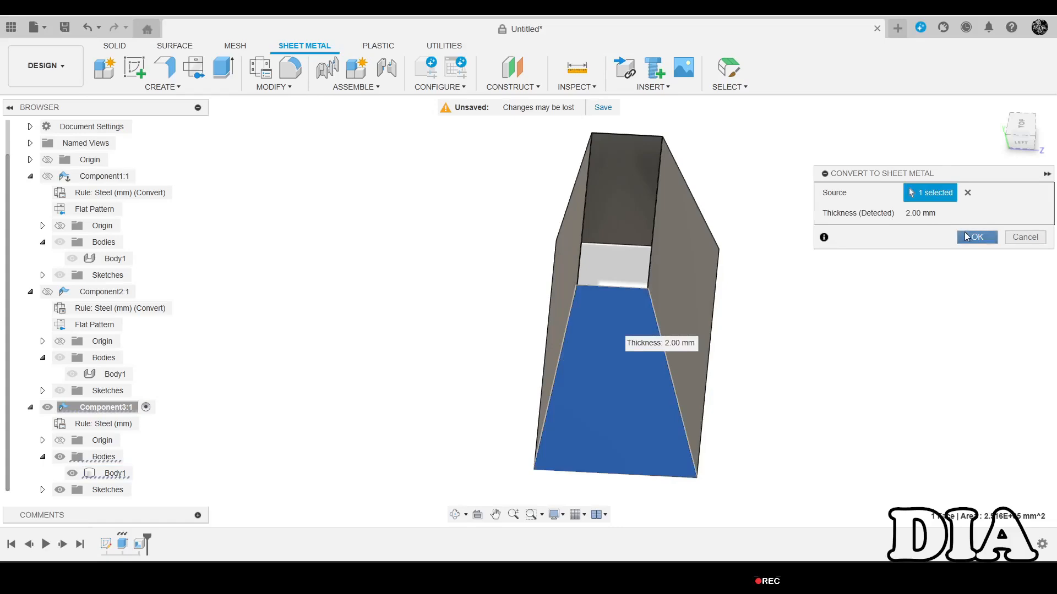
{"action": "left_click", "coordinate": [973, 237]}
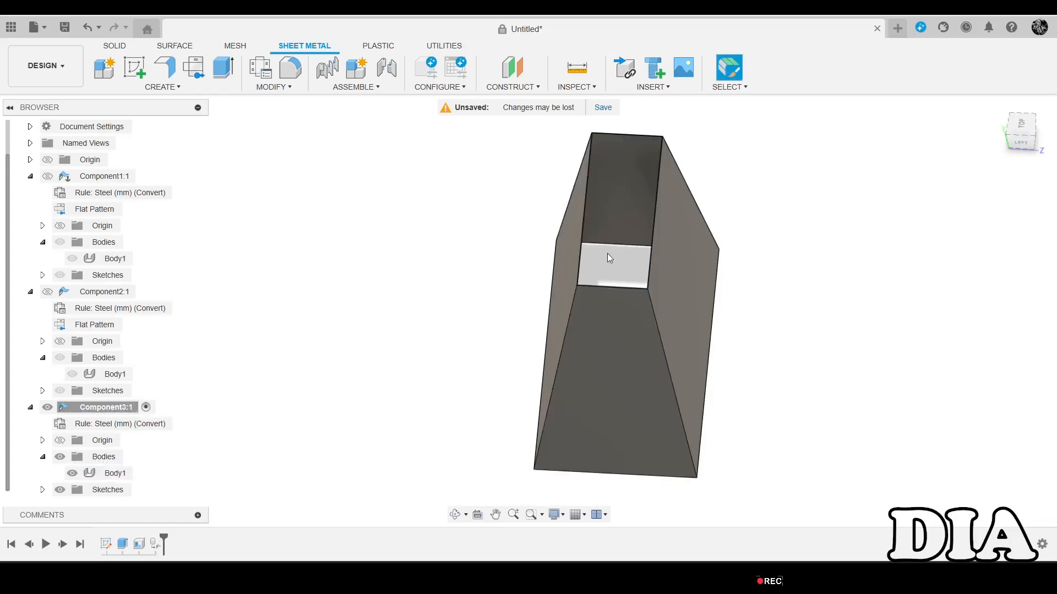
Try to rip the narrow side face from its upper edge to its lower edge, with a 5 mm gap and offsets of 115.586 and 250 mm.
{"action": "scroll", "coordinate": [662, 342], "scroll_direction": "up", "scroll_amount": 5}
{"action": "mouse_move", "coordinate": [667, 273]}
{"action": "middle_mouse_down", "text": "shift"}
{"action": "mouse_move", "coordinate": [644, 231]}
{"action": "mouse_move", "coordinate": [618, 241]}
{"action": "mouse_move", "coordinate": [669, 252]}
{"action": "middle_mouse_up", "text": "shift"}
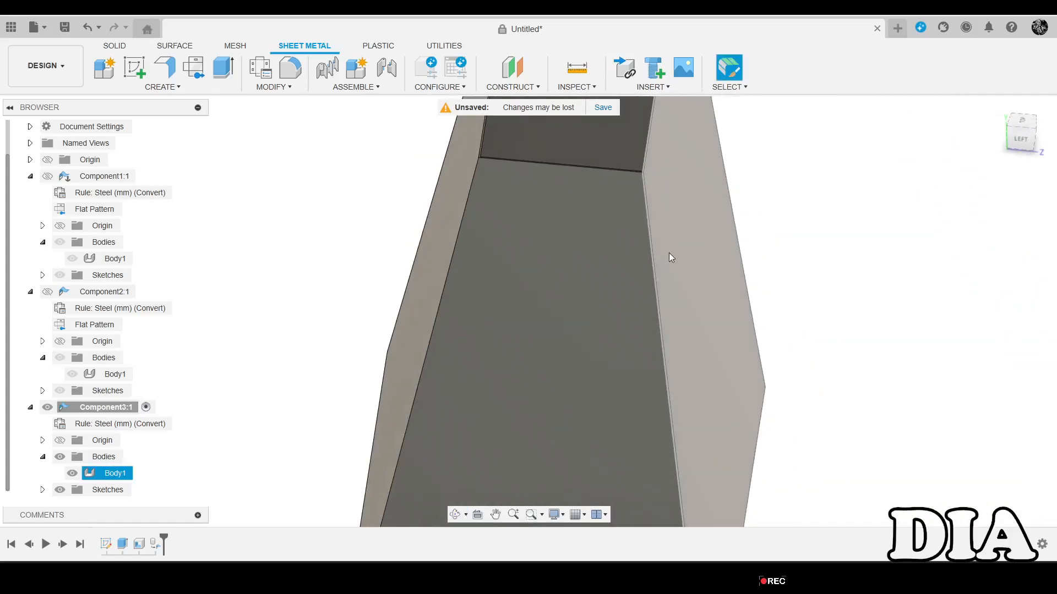
{"action": "scroll", "coordinate": [670, 215], "scroll_direction": "down", "scroll_amount": 6}
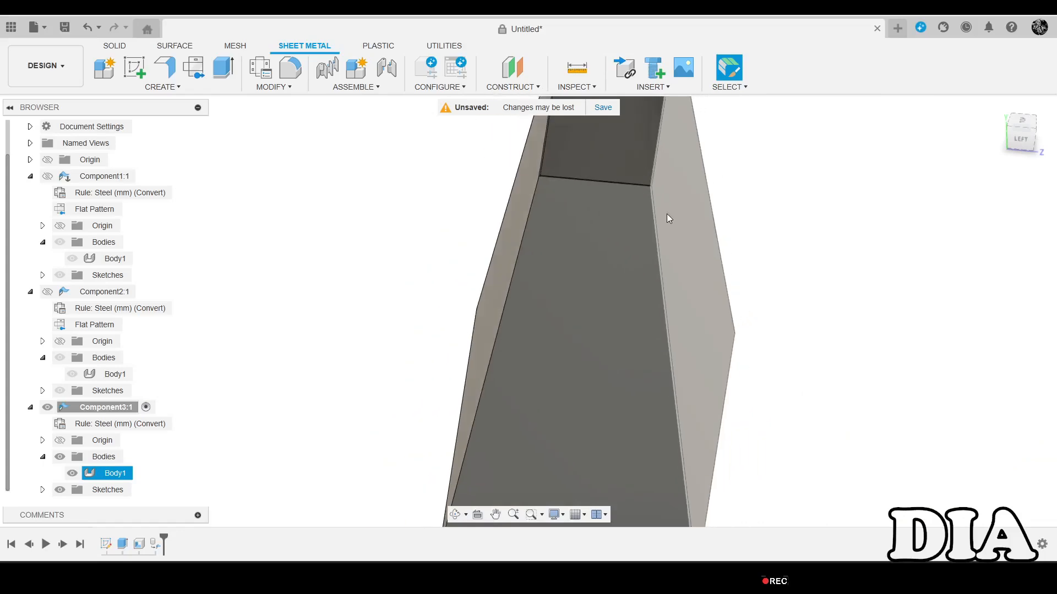
{"action": "left_click", "coordinate": [435, 148]}
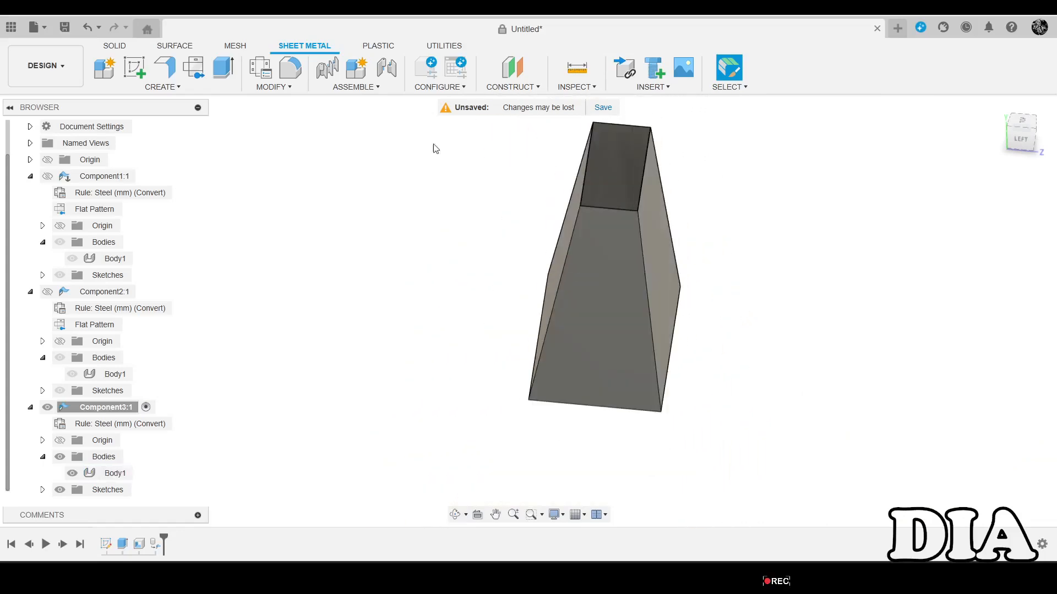
{"action": "left_click", "coordinate": [273, 87]}
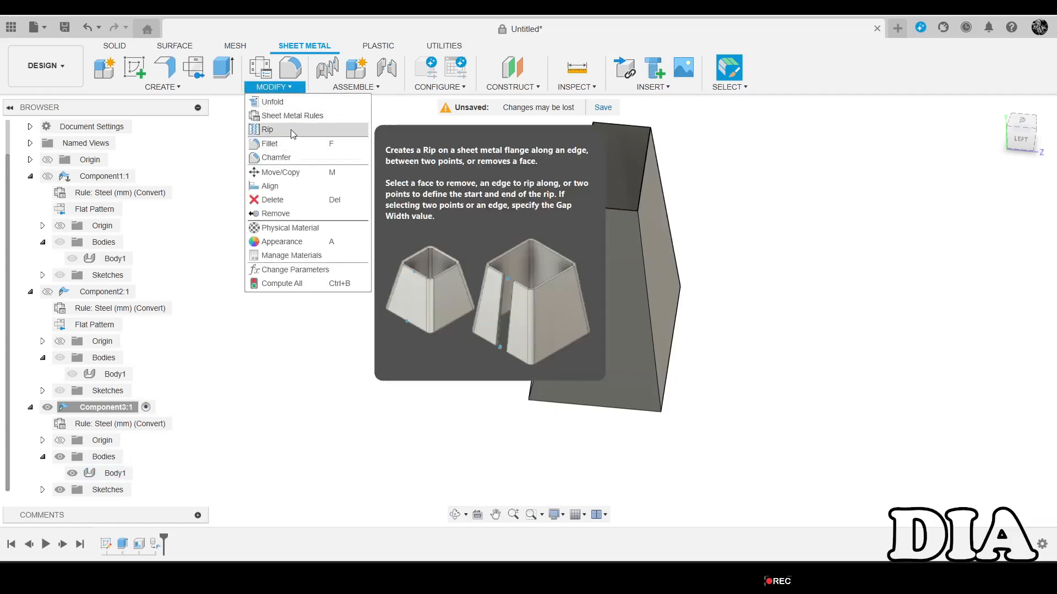
{"action": "left_click", "coordinate": [738, 211]}
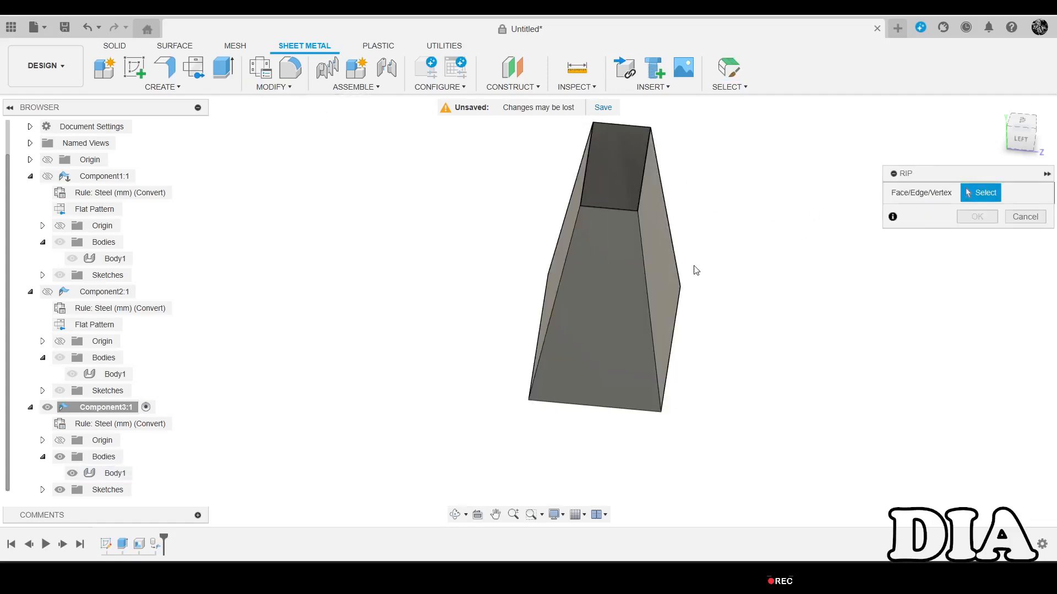
{"action": "left_click", "coordinate": [622, 281]}
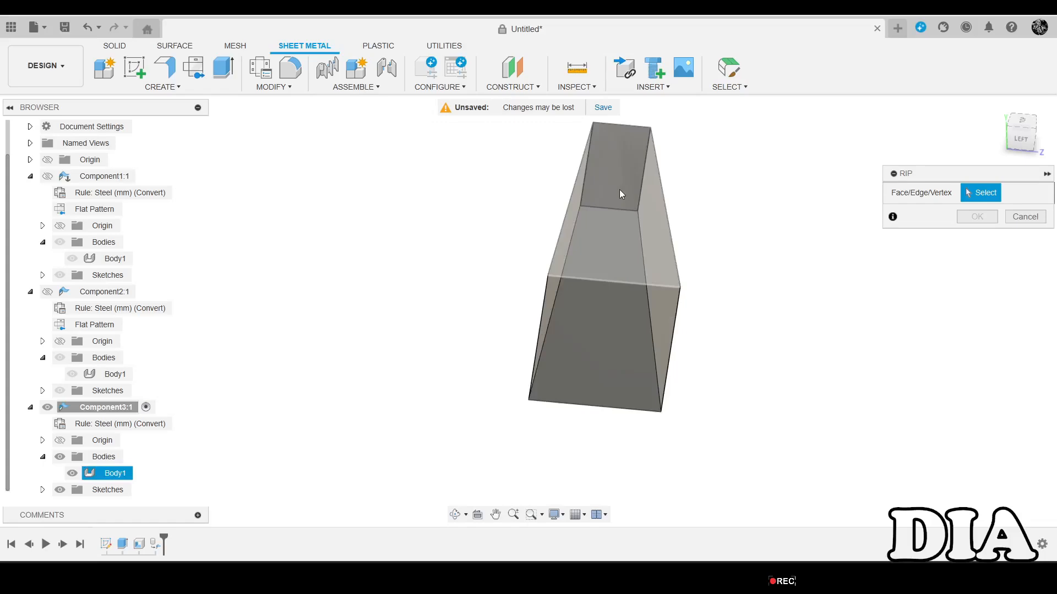
{"action": "scroll", "coordinate": [600, 219], "scroll_direction": "up", "scroll_amount": 4}
{"action": "scroll", "coordinate": [602, 219], "scroll_direction": "up", "scroll_amount": 2}
{"action": "scroll", "coordinate": [602, 219], "scroll_direction": "up", "scroll_amount": 3}
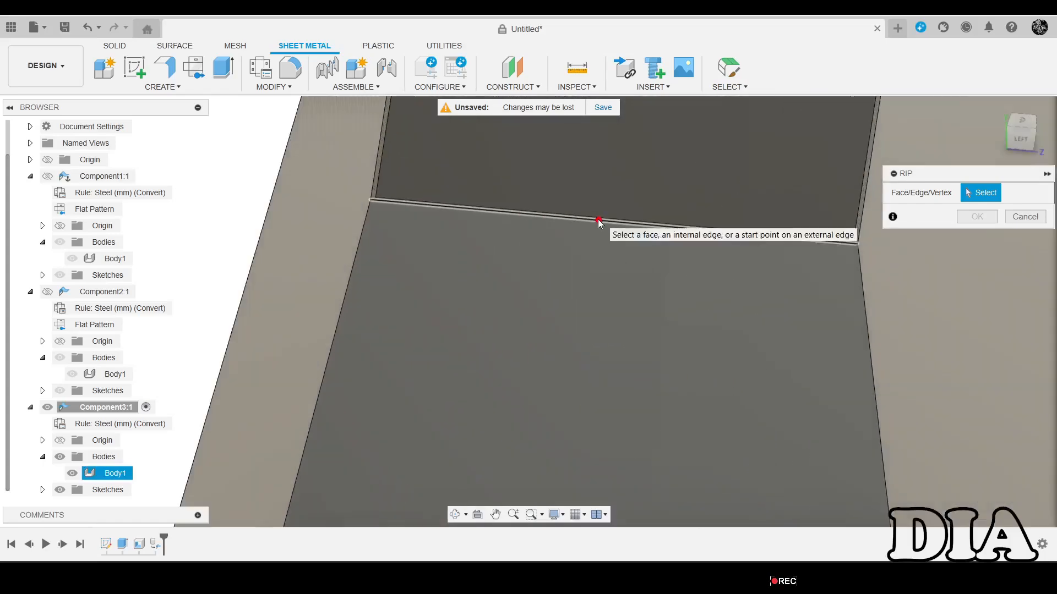
{"action": "left_click", "coordinate": [599, 222]}
{"action": "scroll", "coordinate": [603, 171], "scroll_direction": "down", "scroll_amount": 5}
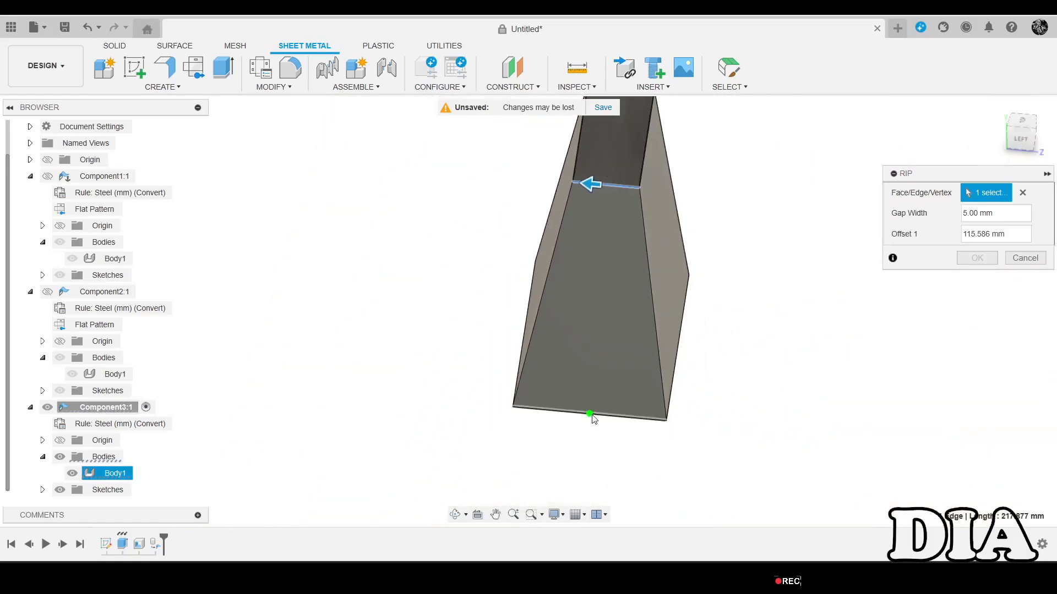
{"action": "left_click", "coordinate": [589, 420]}
Inspect the previewed rip gap at the narrow face's upper edge and cancel the rip.
{"action": "scroll", "coordinate": [593, 184], "scroll_direction": "up", "scroll_amount": 8}
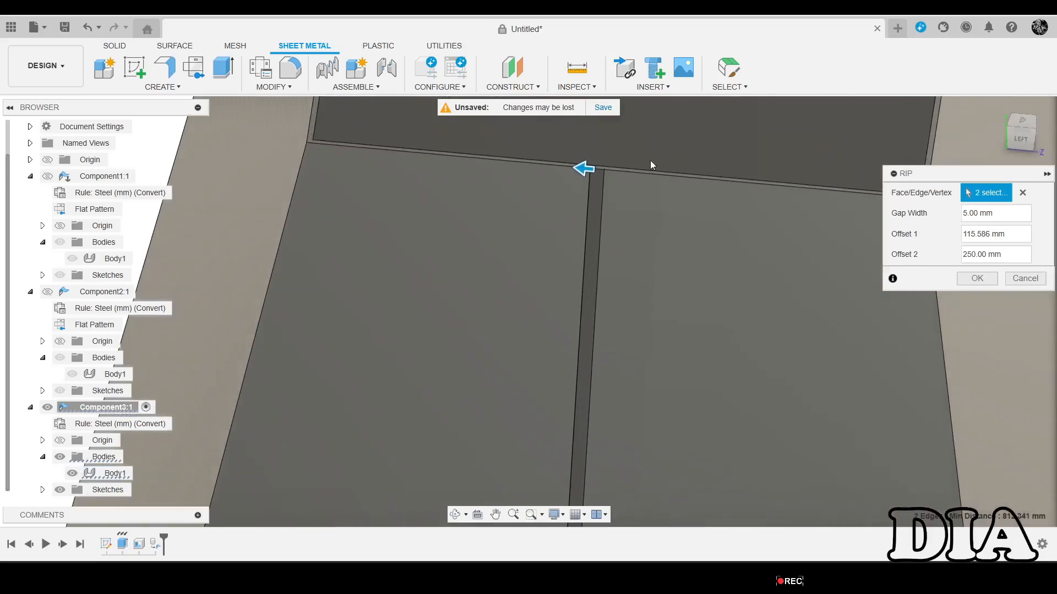
{"action": "middle_click_drag", "start_coordinate": [603, 183], "coordinate": [593, 208], "text": "shift"}
{"action": "scroll", "coordinate": [590, 207], "scroll_direction": "down", "scroll_amount": 9}
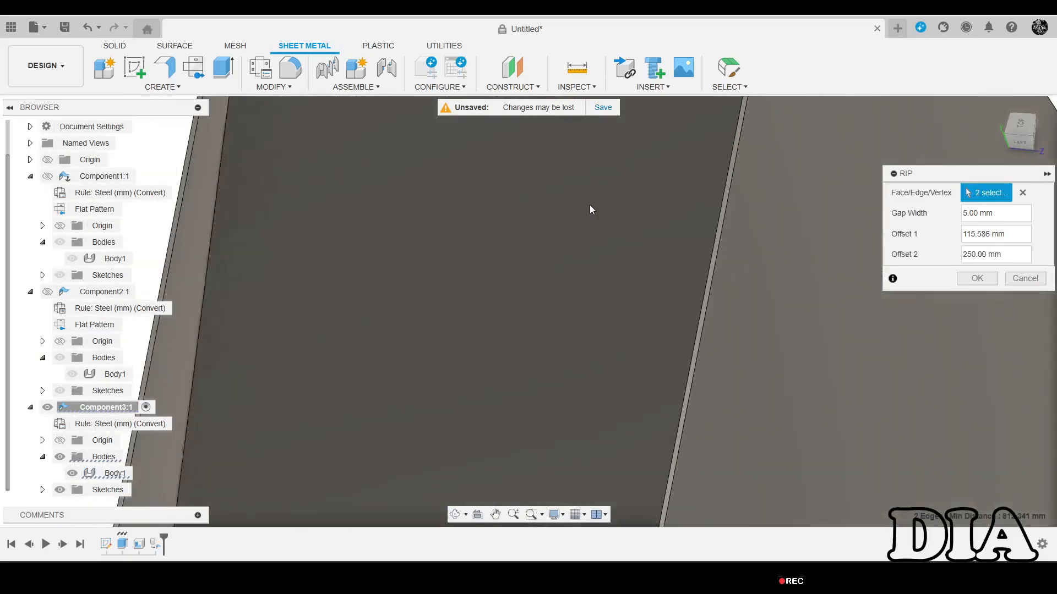
{"action": "scroll", "coordinate": [519, 410], "scroll_direction": "up", "scroll_amount": 3}
{"action": "scroll", "coordinate": [501, 363], "scroll_direction": "up", "scroll_amount": 5}
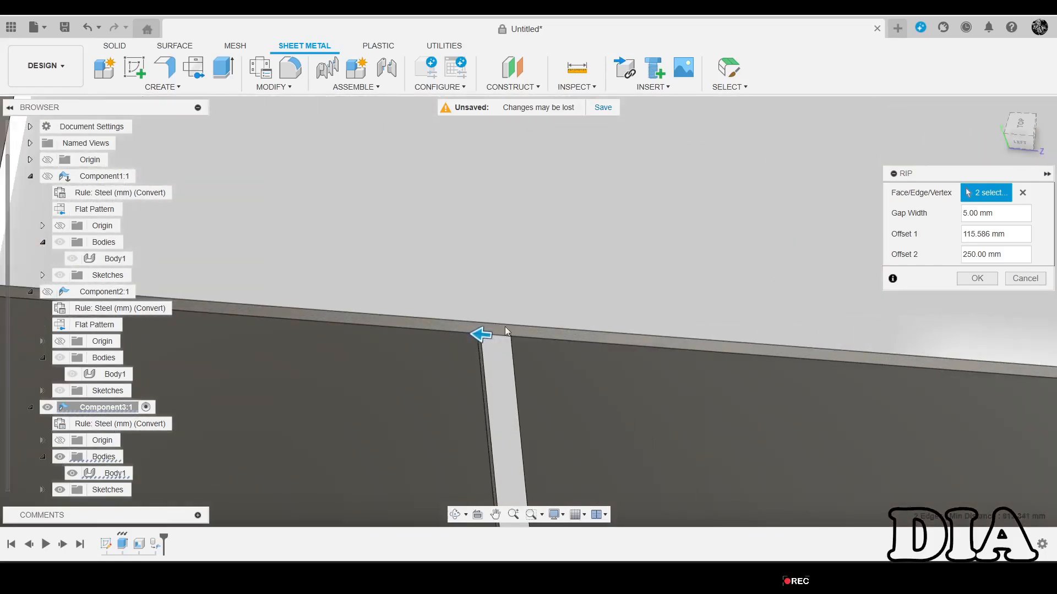
{"action": "left_click_drag", "start_coordinate": [485, 335], "coordinate": [491, 334]}
{"action": "scroll", "coordinate": [529, 250], "scroll_direction": "down", "scroll_amount": 2}
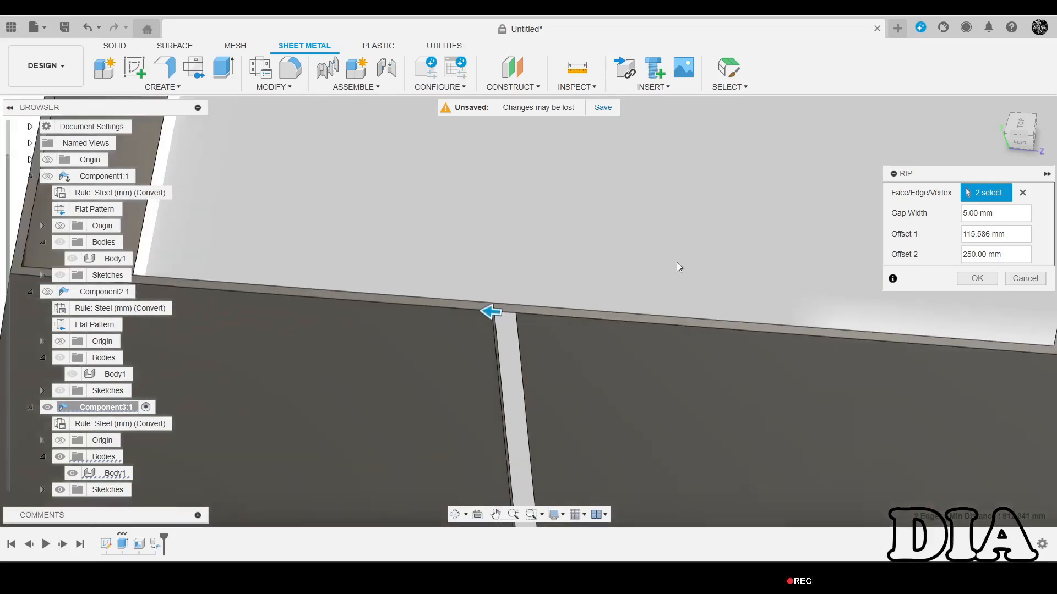
{"action": "left_click", "coordinate": [1027, 278]}
{"action": "scroll", "coordinate": [705, 282], "scroll_direction": "down", "scroll_amount": 3}
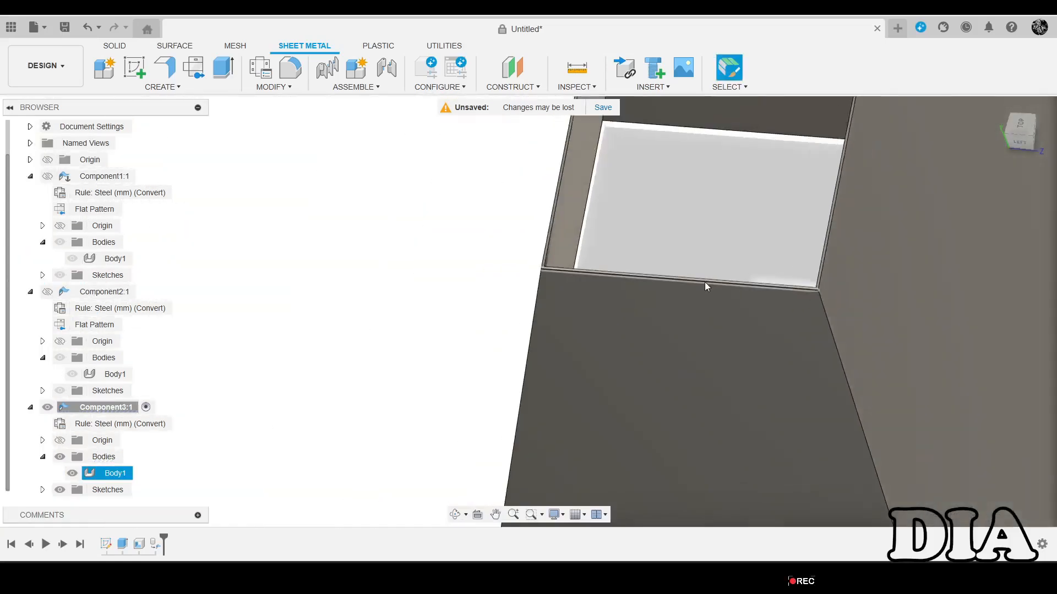
Roll the model history back to just before the shell feature.
{"action": "scroll", "coordinate": [707, 269], "scroll_direction": "up", "scroll_amount": 2}
{"action": "scroll", "coordinate": [706, 270], "scroll_direction": "down", "scroll_amount": 3}
{"action": "middle_click_drag", "start_coordinate": [672, 328], "coordinate": [608, 353], "text": "shift"}
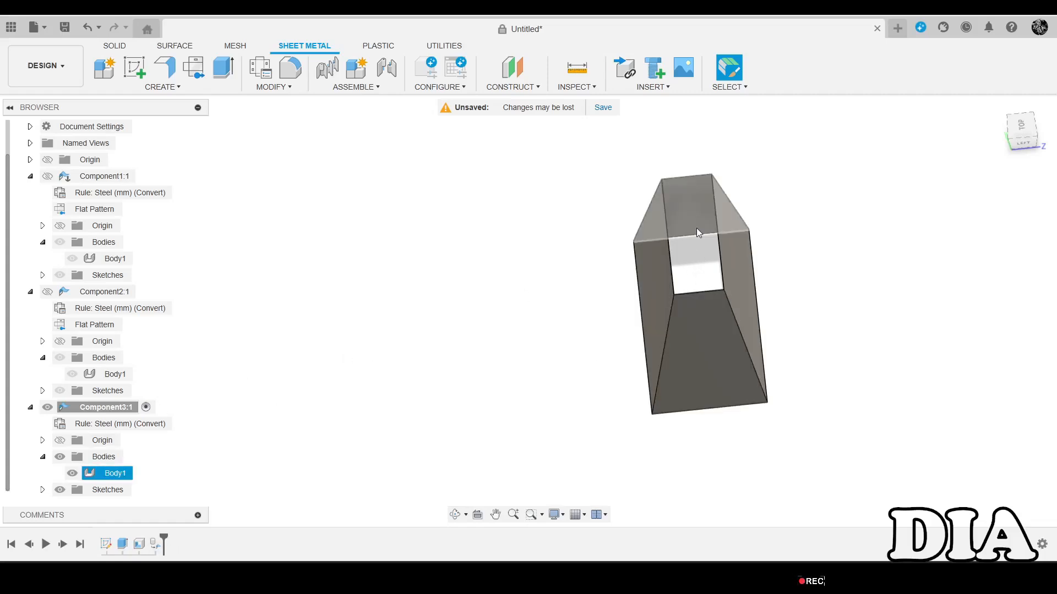
{"action": "middle_click_drag", "start_coordinate": [715, 373], "coordinate": [760, 212], "text": "shift"}
{"action": "left_click", "coordinate": [693, 327]}
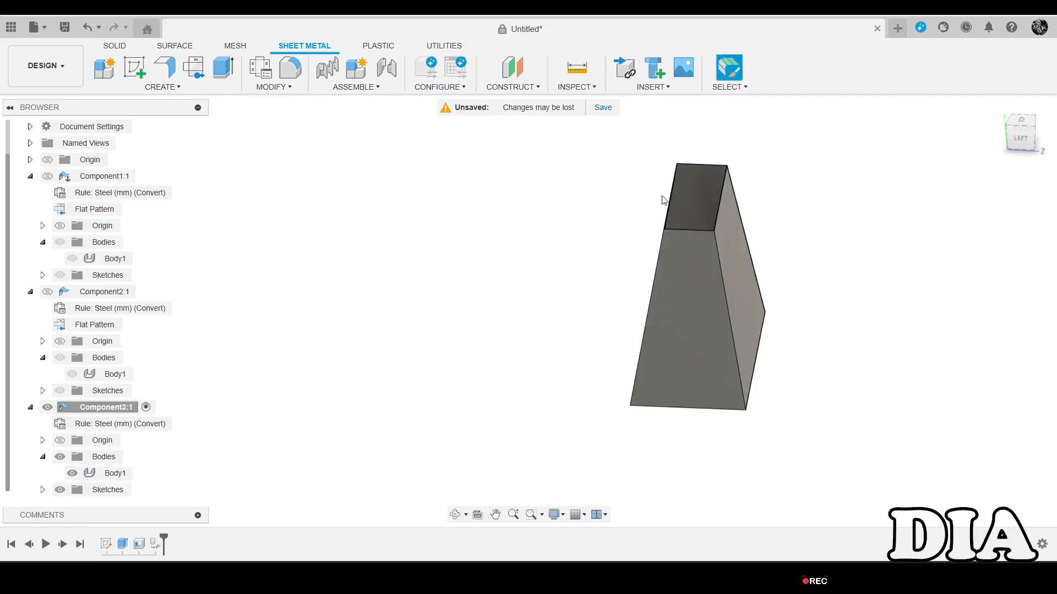
{"action": "left_click_drag", "start_coordinate": [165, 537], "coordinate": [131, 546]}
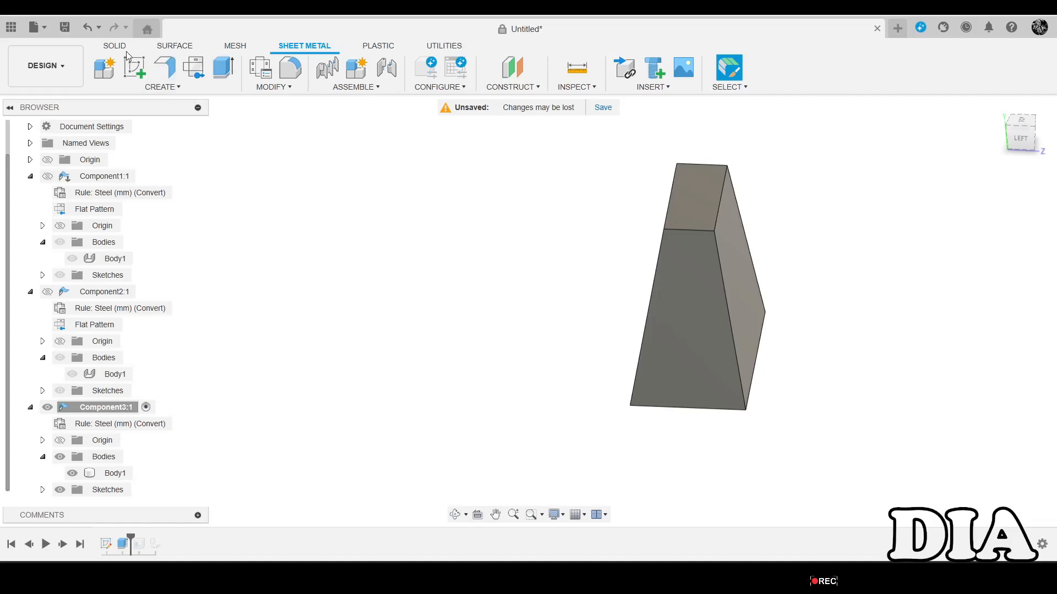
Start a constant-radius fillet on the solid body and pick the two slanted edges of its narrow side face.
{"action": "left_click", "coordinate": [115, 47]}
{"action": "left_click", "coordinate": [303, 47]}
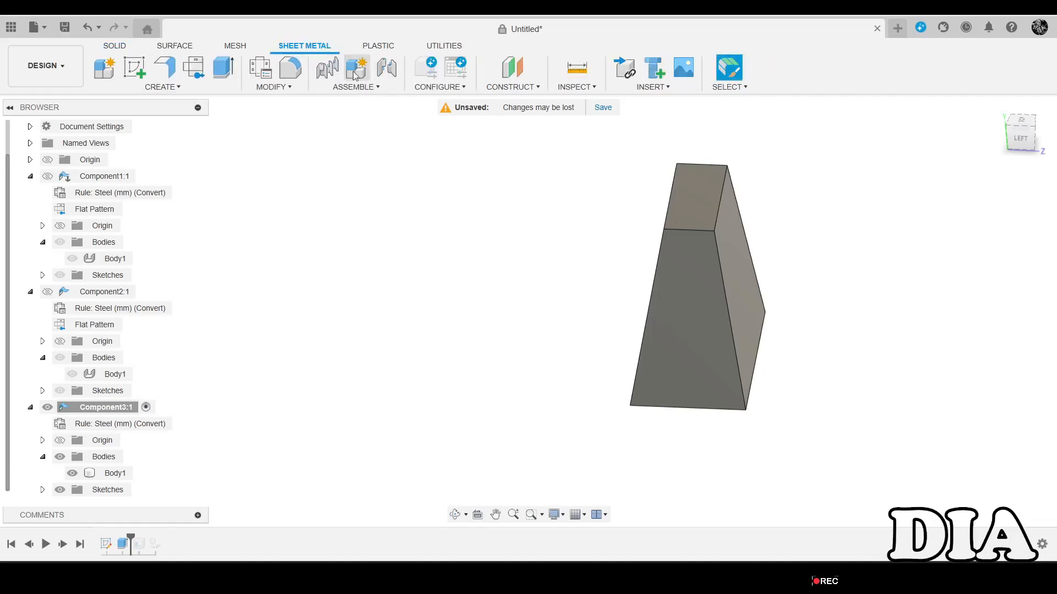
{"action": "left_click", "coordinate": [290, 67]}
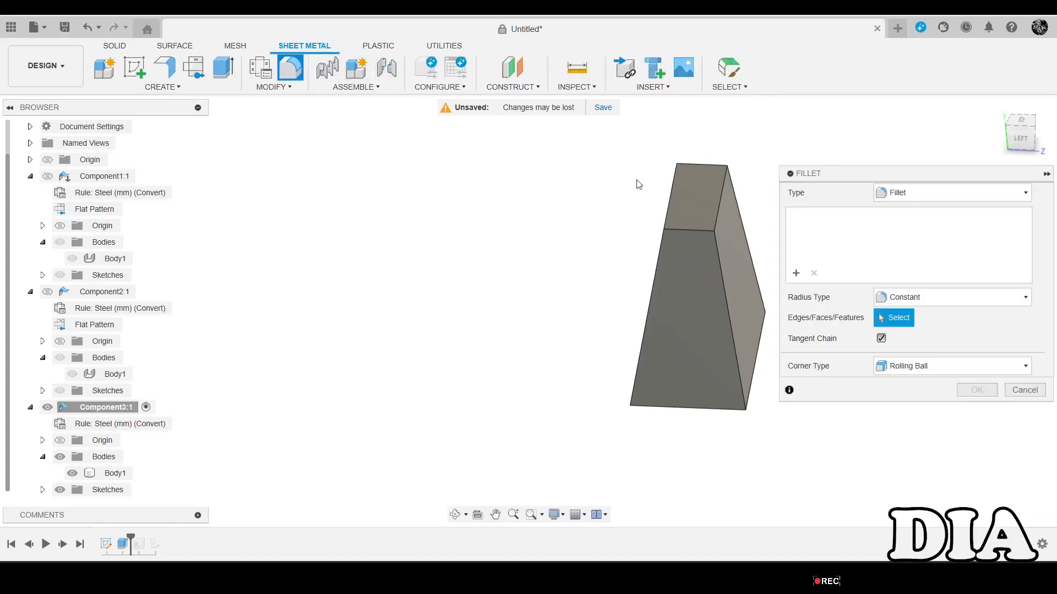
{"action": "left_click", "coordinate": [725, 281]}
{"action": "left_click", "coordinate": [650, 310]}
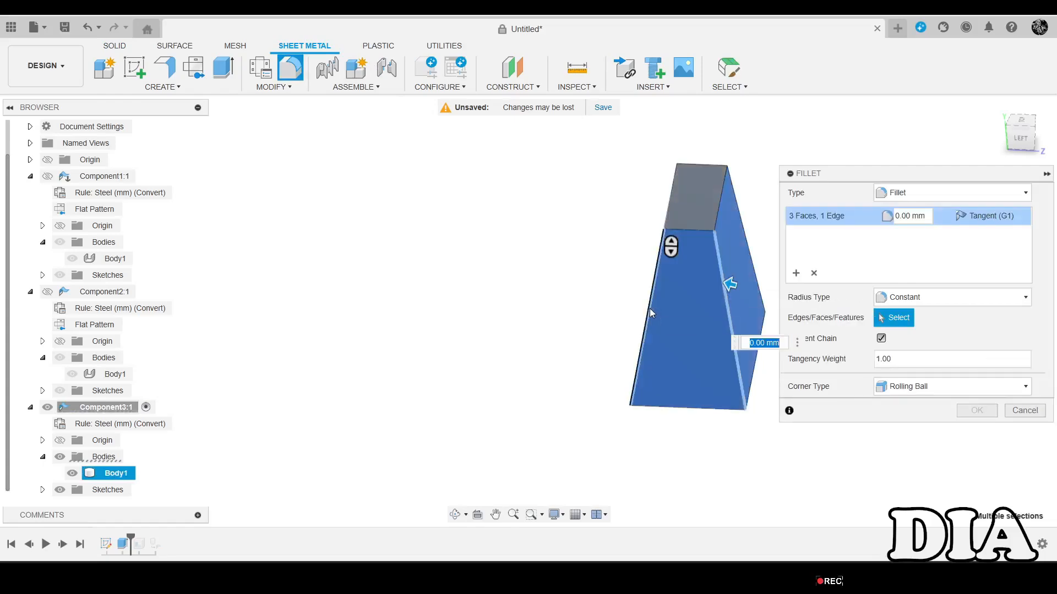
{"action": "left_click", "coordinate": [675, 310]}
{"action": "mouse_move", "coordinate": [556, 194]}
{"action": "middle_mouse_down", "text": "shift"}
{"action": "mouse_move", "coordinate": [550, 253]}
{"action": "mouse_move", "coordinate": [547, 210]}
{"action": "middle_mouse_up", "text": "shift"}
{"action": "left_click", "coordinate": [722, 309]}
{"action": "left_click", "coordinate": [682, 343]}
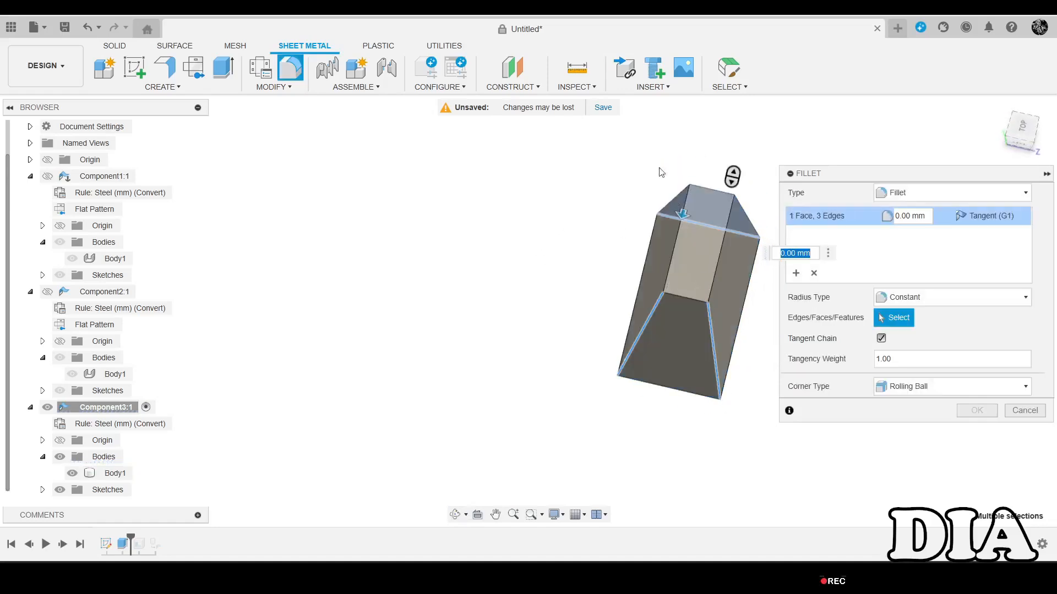
Refine the fillet selection to only the body's four slanted side edges, deselecting the face and the extra horizontal edge.
{"action": "scroll", "coordinate": [666, 170], "scroll_direction": "up", "scroll_amount": 5}
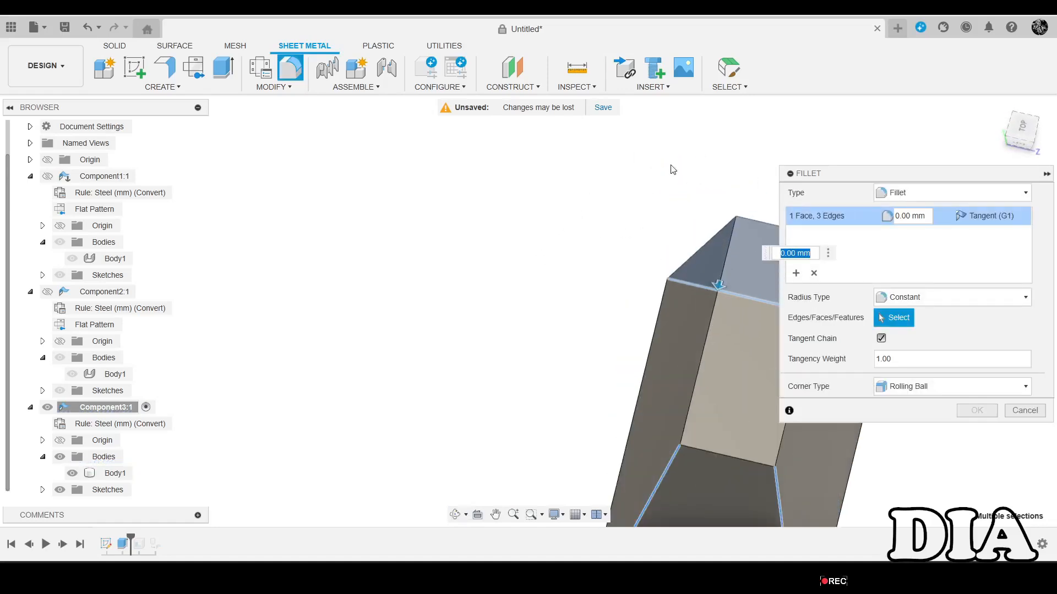
{"action": "left_click", "coordinate": [715, 234]}
{"action": "middle_click_drag", "start_coordinate": [653, 205], "coordinate": [621, 208], "text": "shift"}
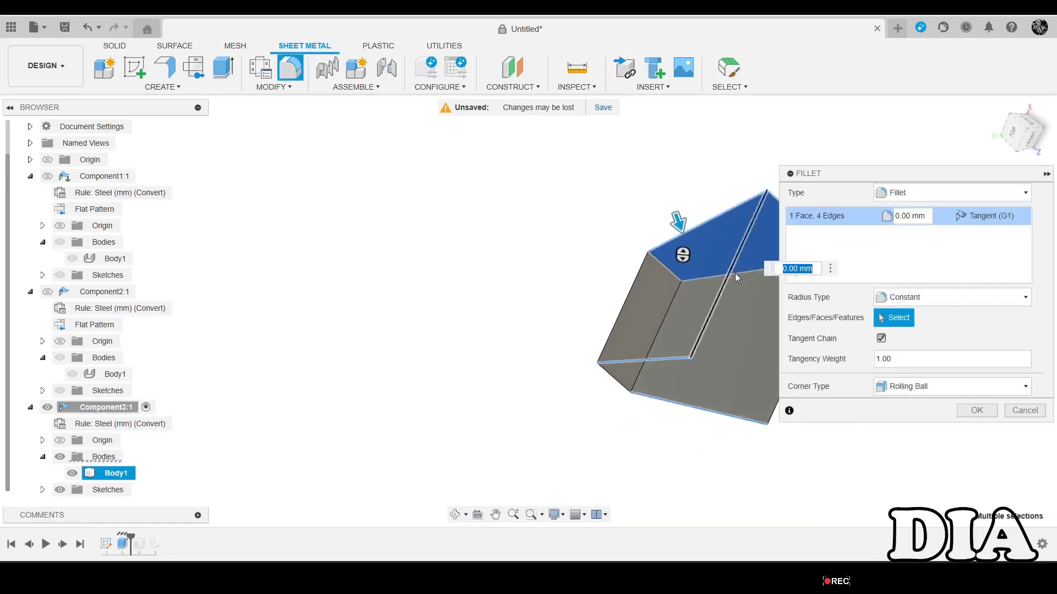
{"action": "left_click", "coordinate": [728, 272]}
{"action": "left_click", "coordinate": [734, 245]}
{"action": "scroll", "coordinate": [522, 213], "scroll_direction": "down", "scroll_amount": 3}
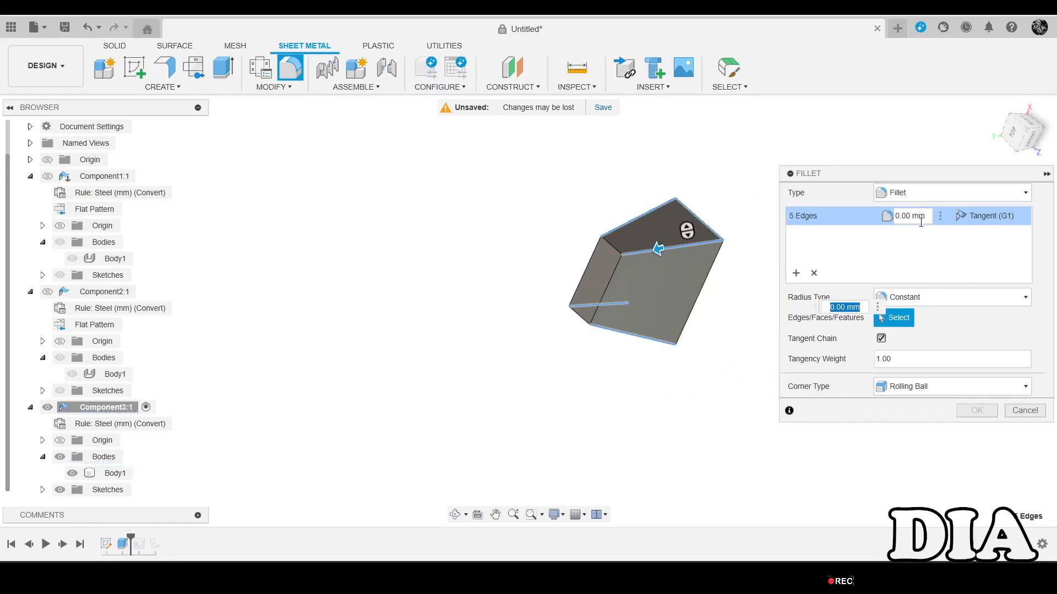
{"action": "left_click_drag", "start_coordinate": [926, 218], "coordinate": [867, 223]}
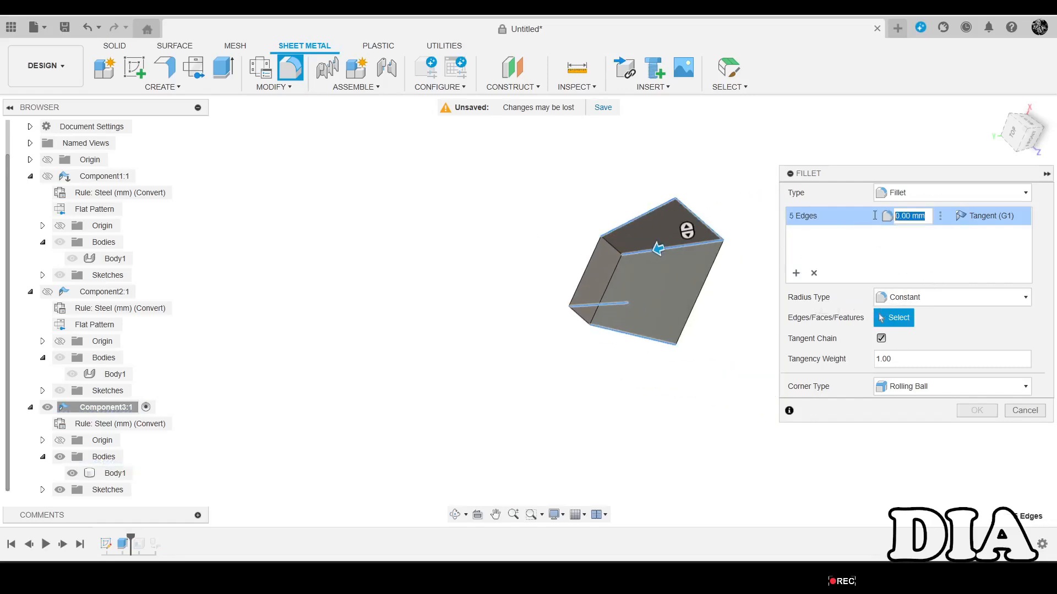
{"action": "scroll", "coordinate": [633, 354], "scroll_direction": "up", "scroll_amount": 2}
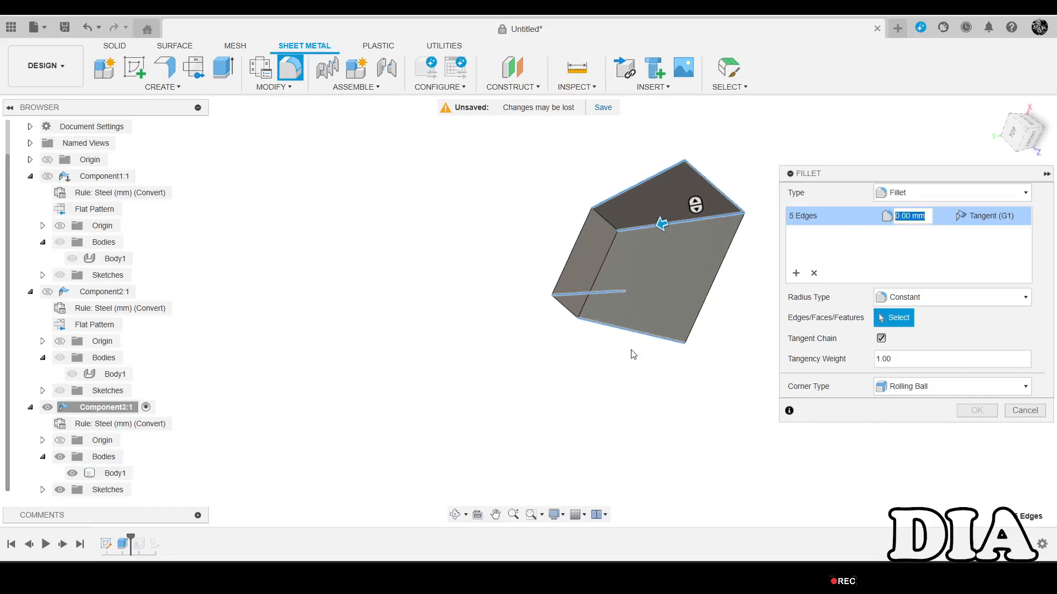
{"action": "left_click", "coordinate": [722, 193]}
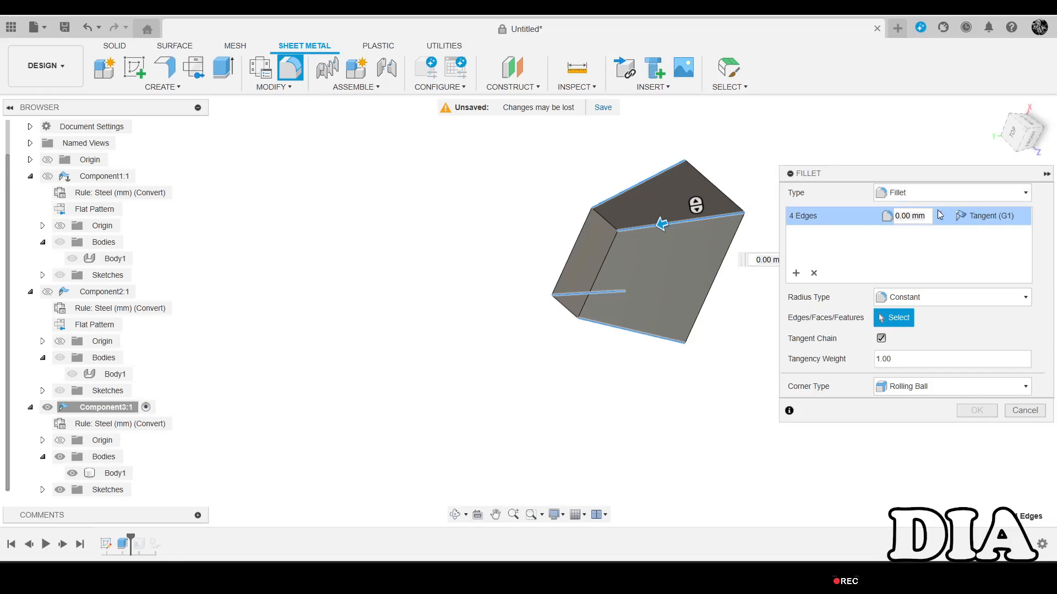
Preview a 15 mm fillet radius, change it to 50 mm and apply the fillet to the four slanted edges.
{"action": "left_click_drag", "start_coordinate": [929, 217], "coordinate": [900, 215]}
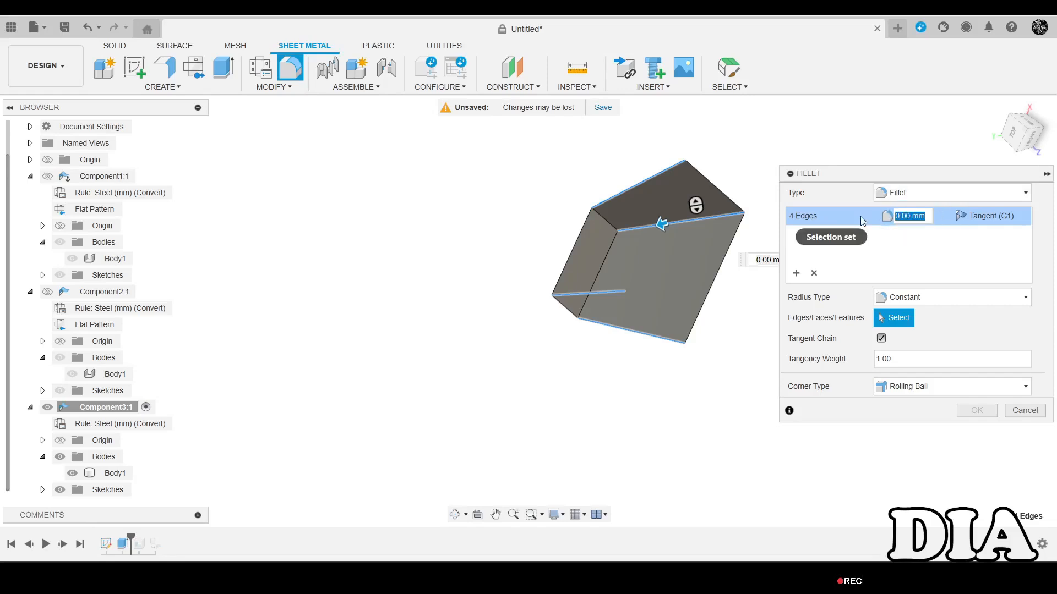
{"action": "type", "text": "15"}
{"action": "scroll", "coordinate": [630, 238], "scroll_direction": "up", "scroll_amount": 5}
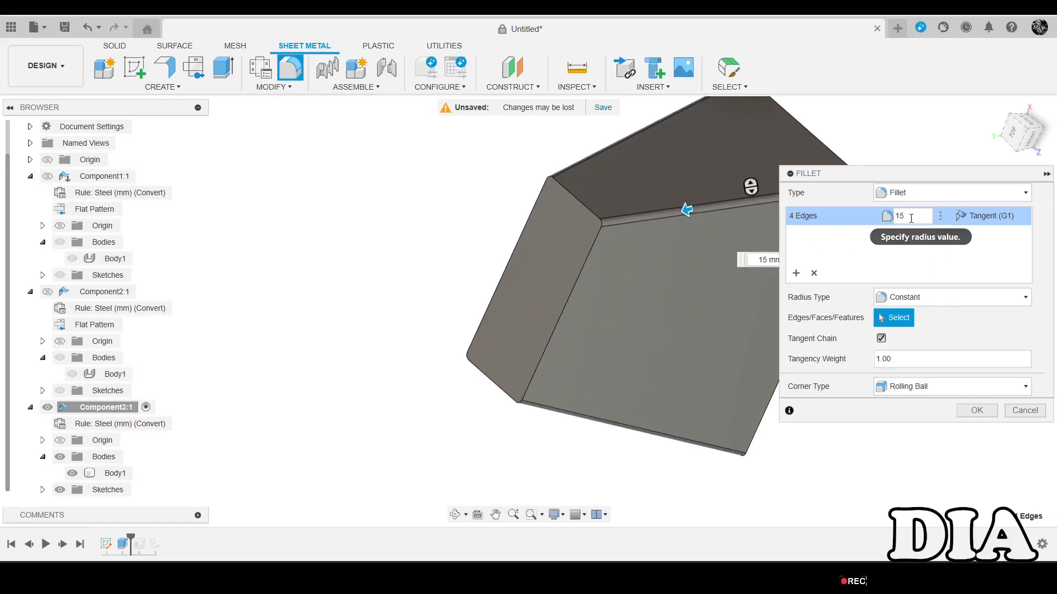
{"action": "left_click_drag", "start_coordinate": [910, 217], "coordinate": [836, 213]}
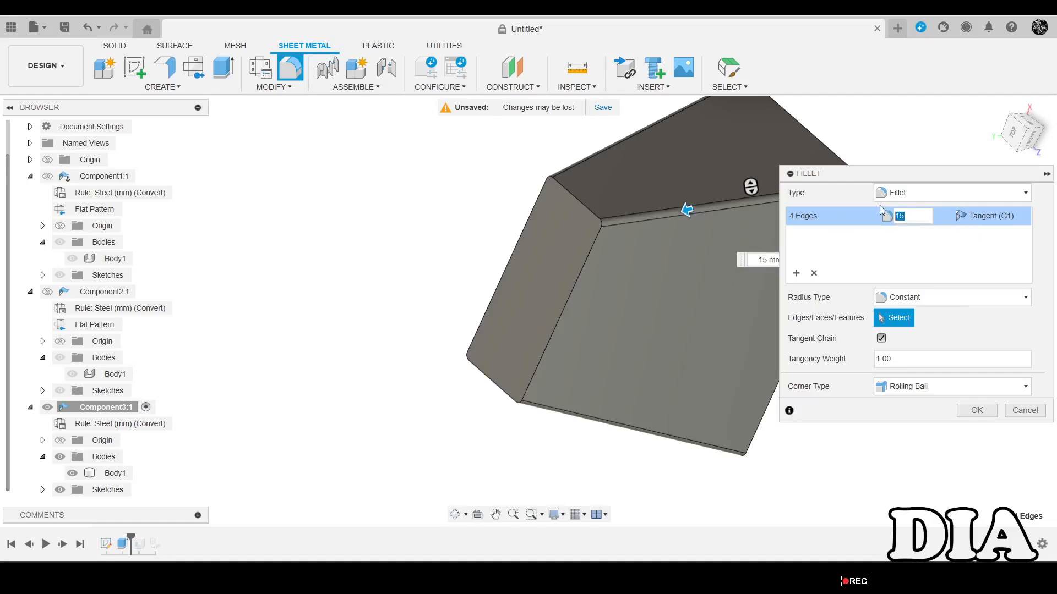
{"action": "type", "text": "50"}
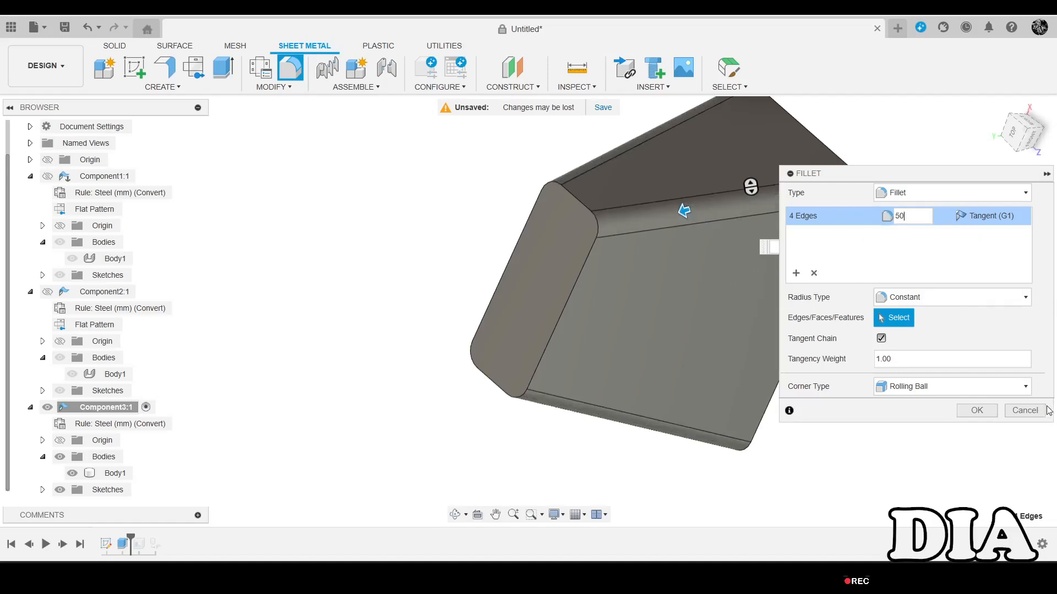
{"action": "left_click", "coordinate": [976, 410]}
{"action": "scroll", "coordinate": [630, 210], "scroll_direction": "down", "scroll_amount": 4}
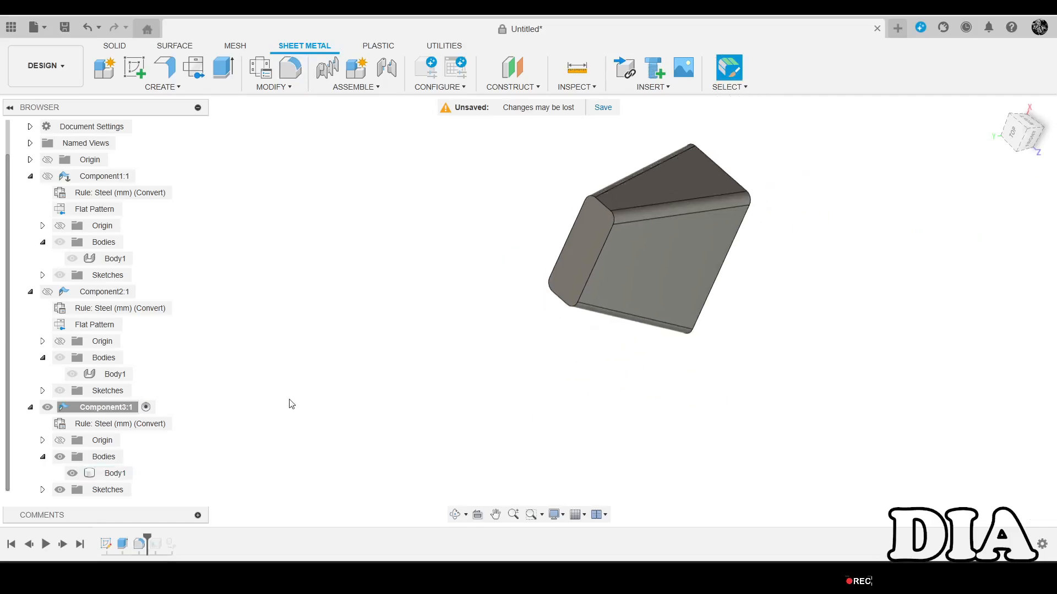
Roll the model history forward past the shell feature and the sheet metal conversion.
{"action": "left_click", "coordinate": [156, 543]}
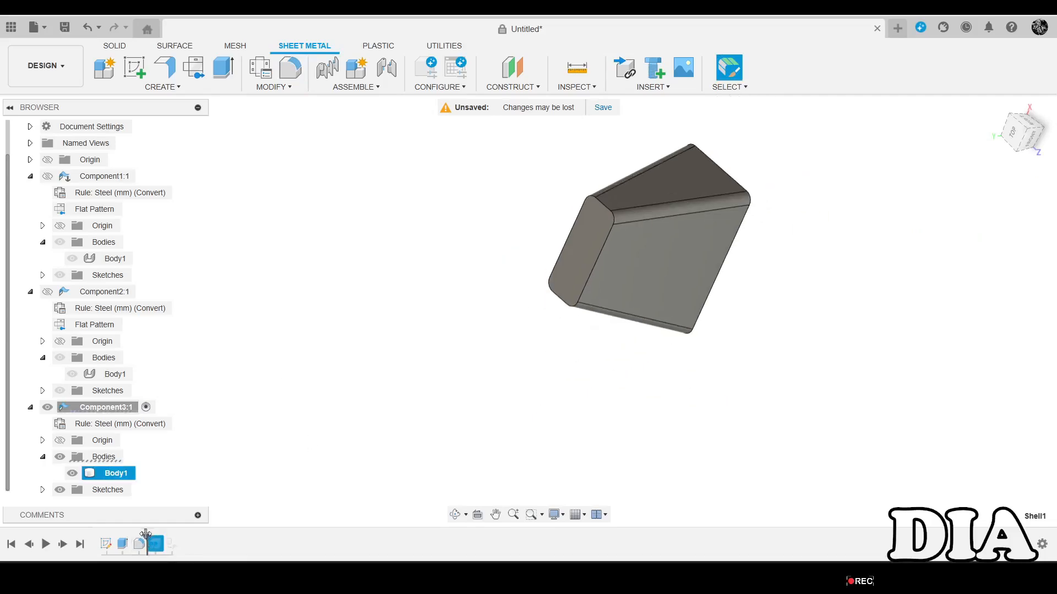
{"action": "left_click_drag", "start_coordinate": [147, 541], "coordinate": [164, 544]}
{"action": "scroll", "coordinate": [588, 254], "scroll_direction": "up", "scroll_amount": 4}
{"action": "middle_click_drag", "start_coordinate": [588, 254], "coordinate": [651, 200], "text": "shift"}
{"action": "scroll", "coordinate": [651, 201], "scroll_direction": "down", "scroll_amount": 4}
{"action": "scroll", "coordinate": [757, 193], "scroll_direction": "up", "scroll_amount": 3}
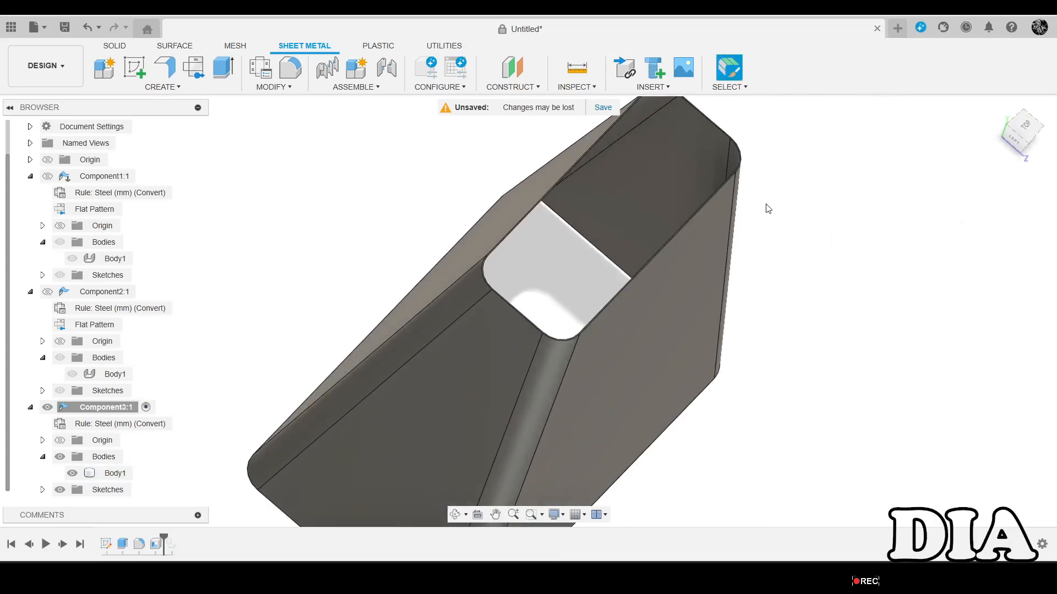
{"action": "middle_click_drag", "start_coordinate": [767, 208], "coordinate": [765, 204], "text": "shift"}
{"action": "scroll", "coordinate": [765, 205], "scroll_direction": "down", "scroll_amount": 3}
{"action": "key", "text": "Escape"}
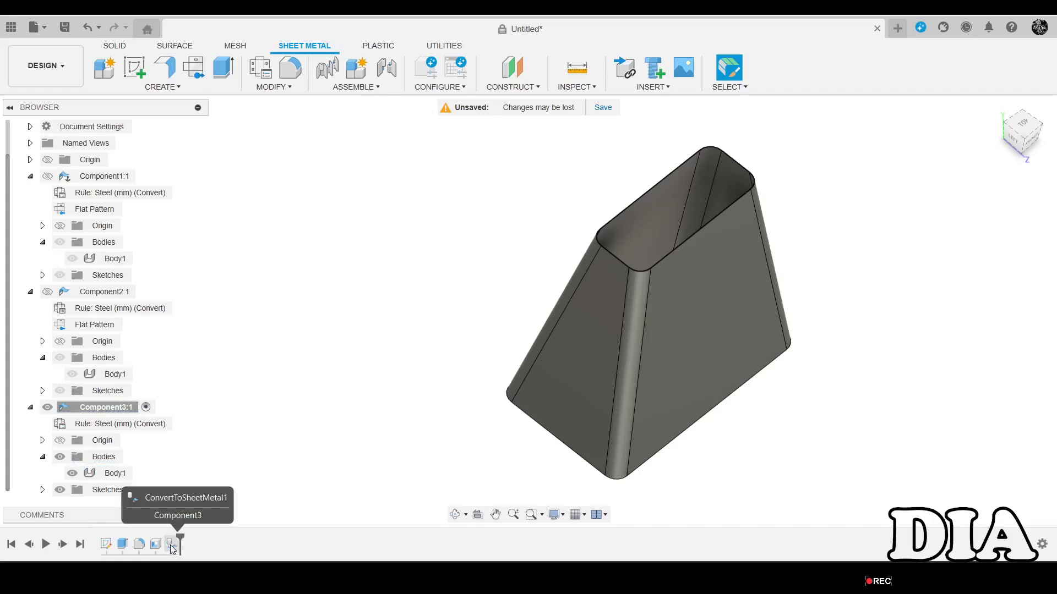
Examine the rounded corners and thin wall of the tapered shell, ending in the front view.
{"action": "scroll", "coordinate": [660, 212], "scroll_direction": "up", "scroll_amount": 3}
{"action": "scroll", "coordinate": [523, 212], "scroll_direction": "down", "scroll_amount": 6}
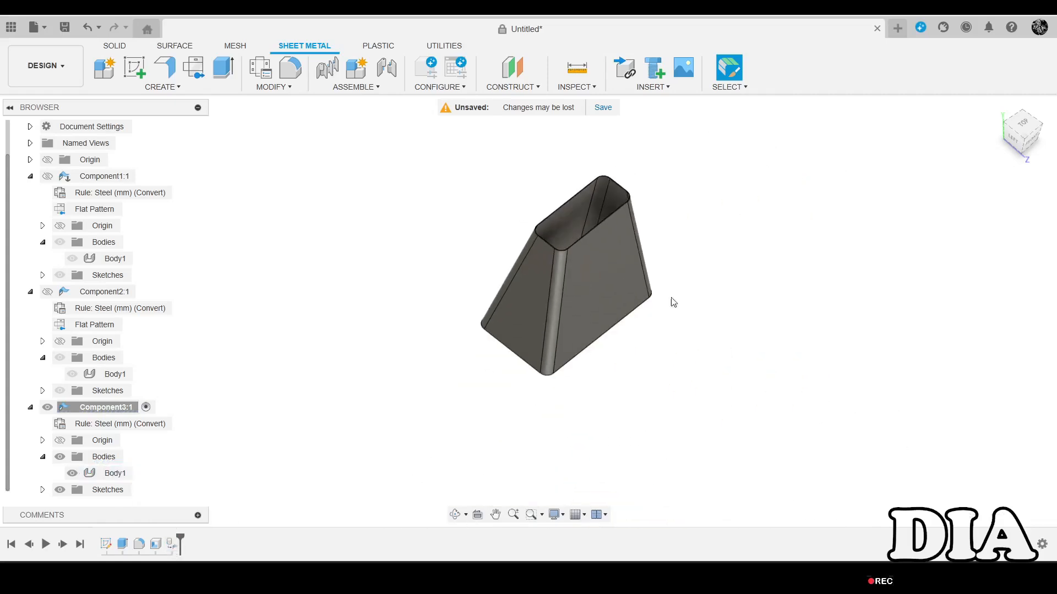
{"action": "middle_click_drag", "start_coordinate": [695, 384], "coordinate": [633, 457], "text": "shift"}
{"action": "scroll", "coordinate": [550, 248], "scroll_direction": "up", "scroll_amount": 8}
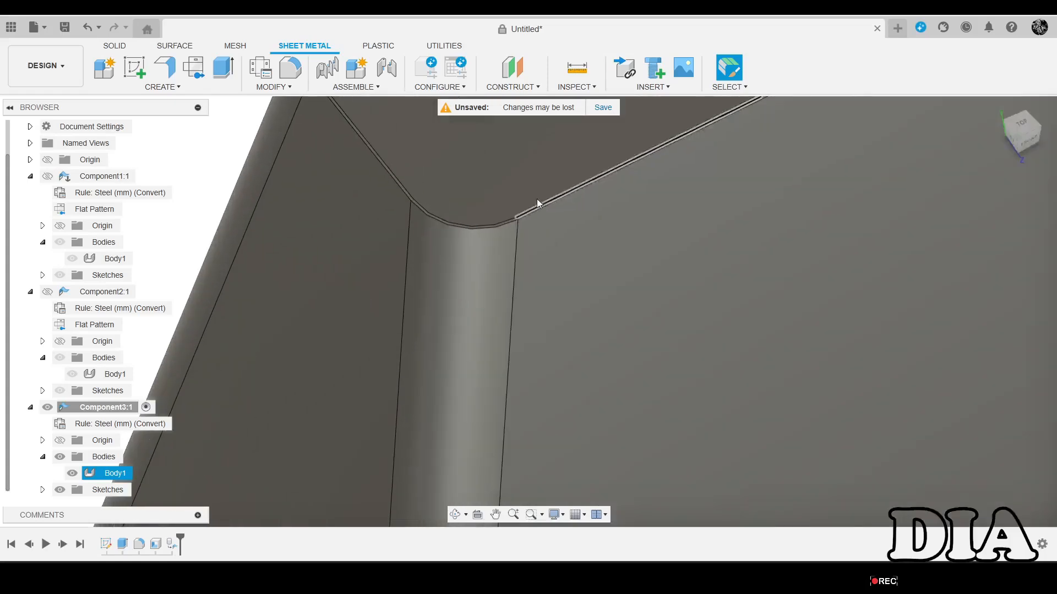
{"action": "scroll", "coordinate": [538, 231], "scroll_direction": "down", "scroll_amount": 3}
{"action": "scroll", "coordinate": [537, 258], "scroll_direction": "down", "scroll_amount": 3}
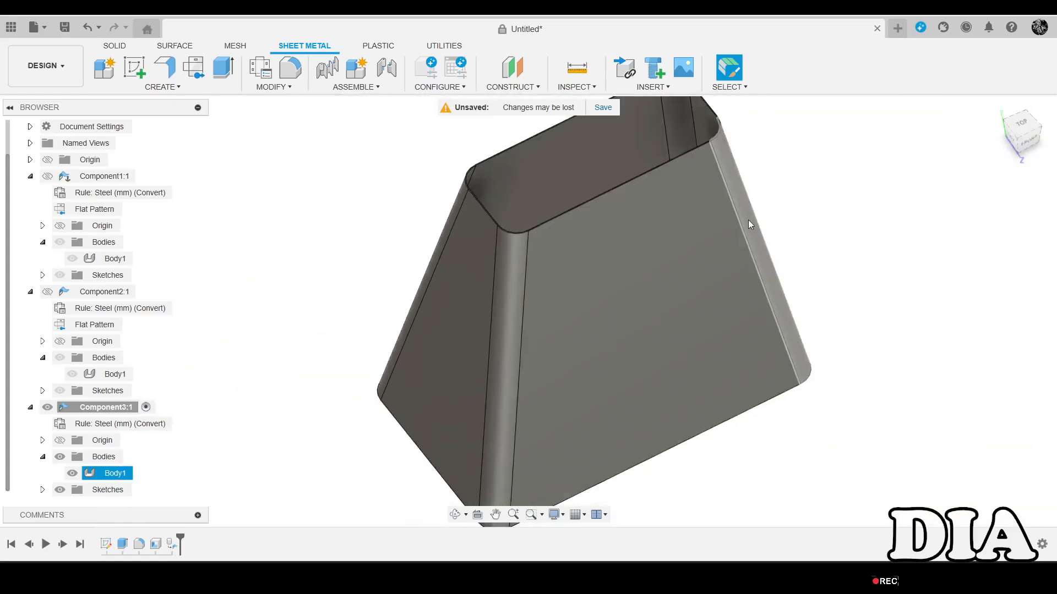
{"action": "left_click", "coordinate": [1030, 142]}
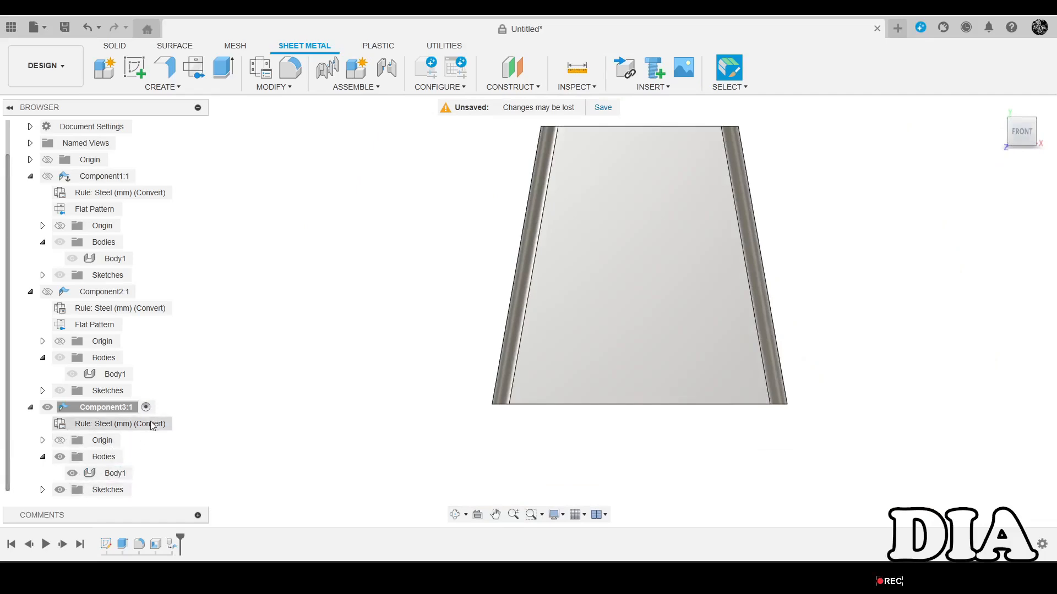
Open the sheet metal rules, view the settings of the Stainless Steel (mm) library rule and cancel its editing.
{"action": "left_click", "coordinate": [179, 423]}
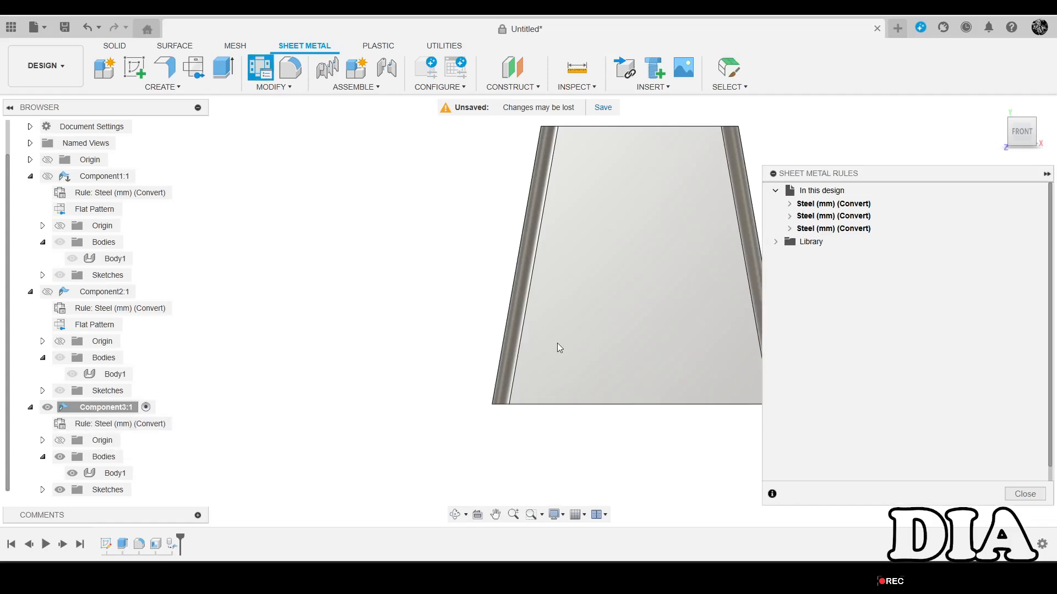
{"action": "left_click", "coordinate": [776, 243]}
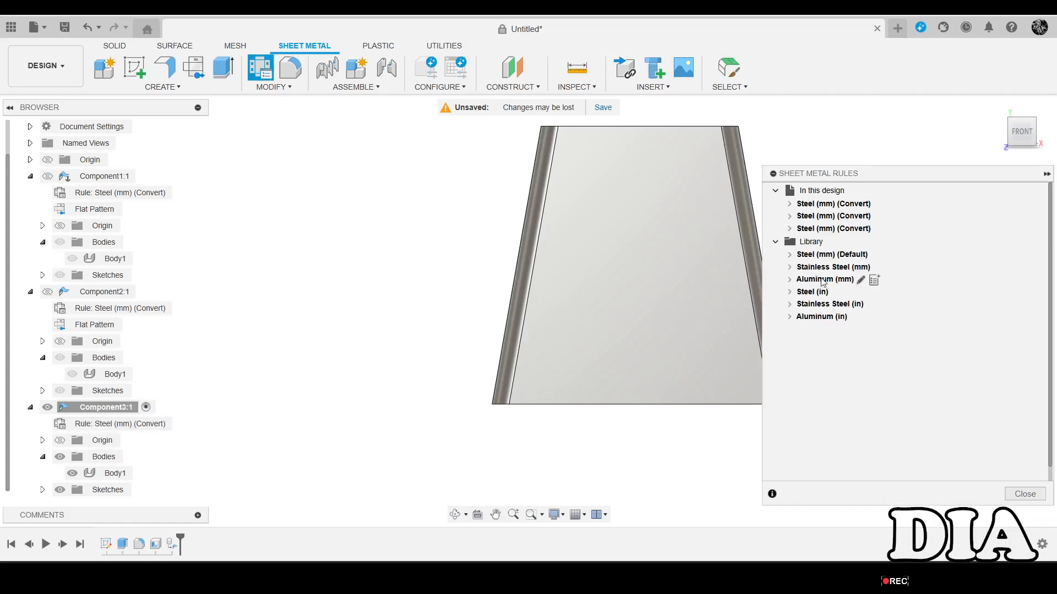
{"action": "left_click", "coordinate": [877, 267]}
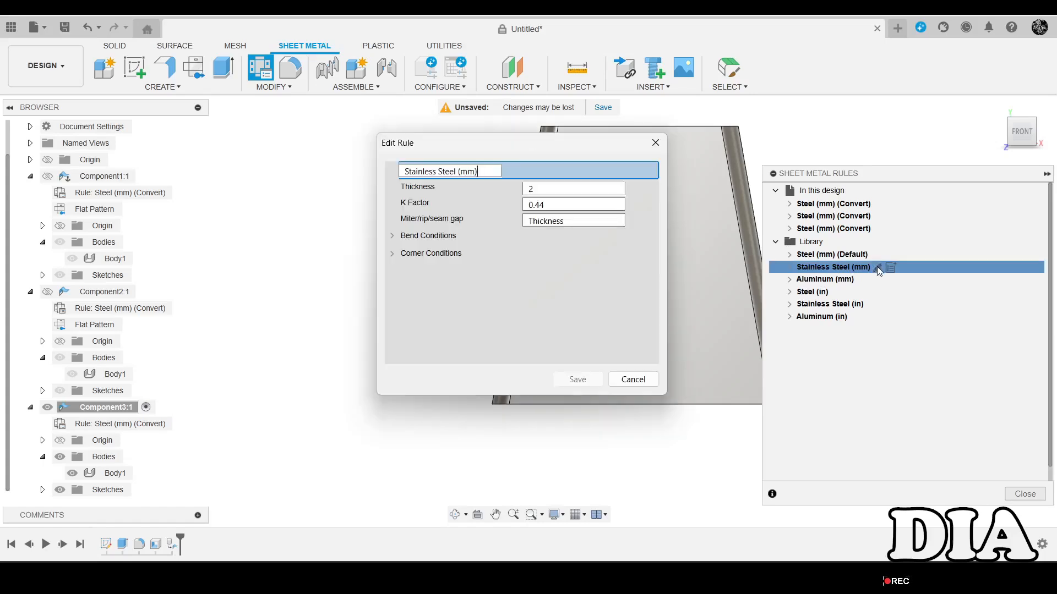
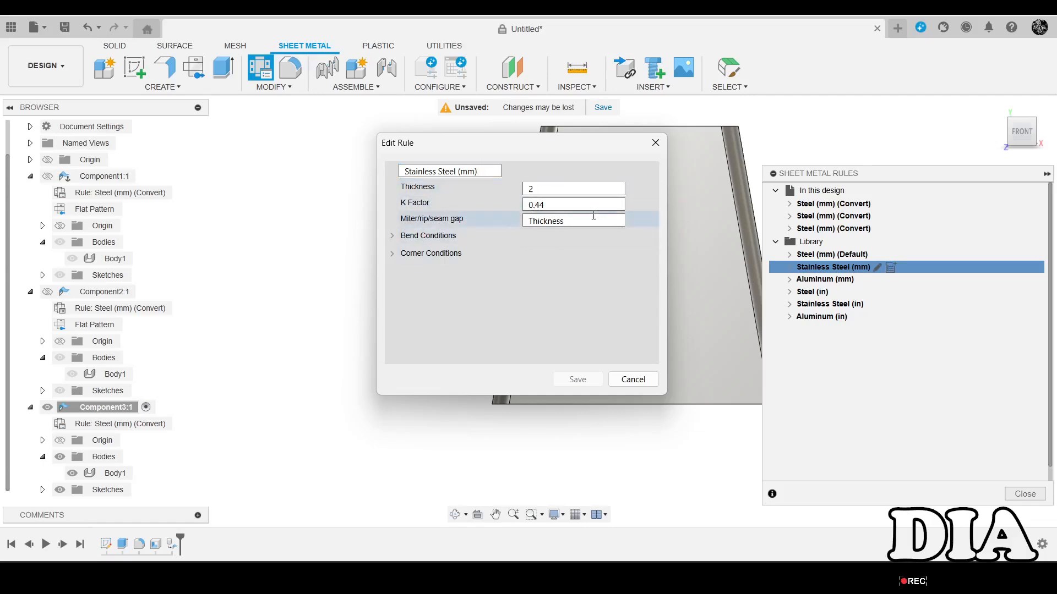
{"action": "left_click", "coordinate": [621, 385]}
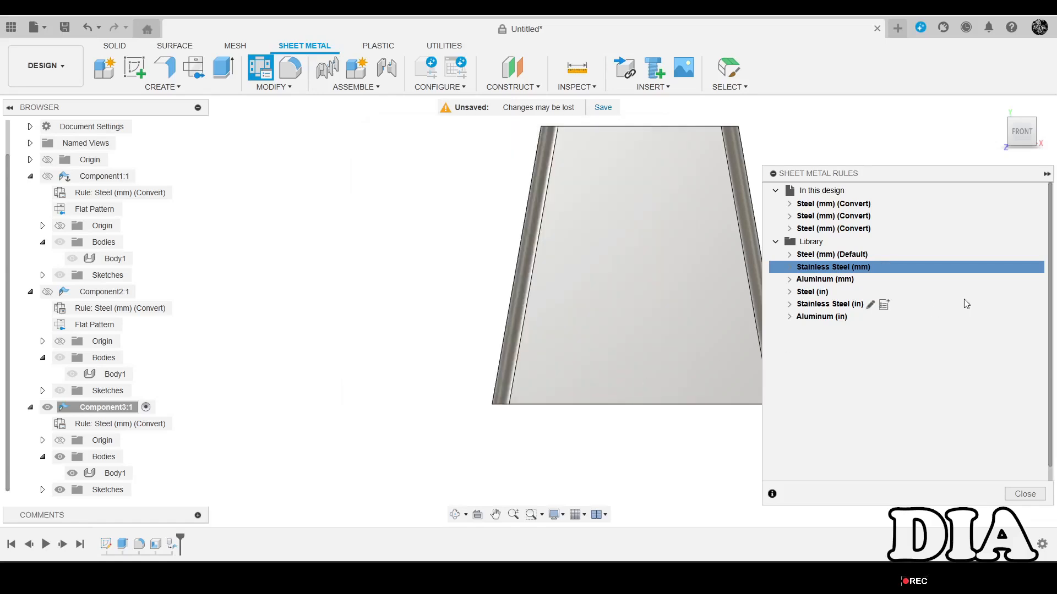
Create a library rule named Stainless Steel (in)(1) based on Stainless Steel (in) and close the sheet metal rules.
{"action": "left_click", "coordinate": [883, 308]}
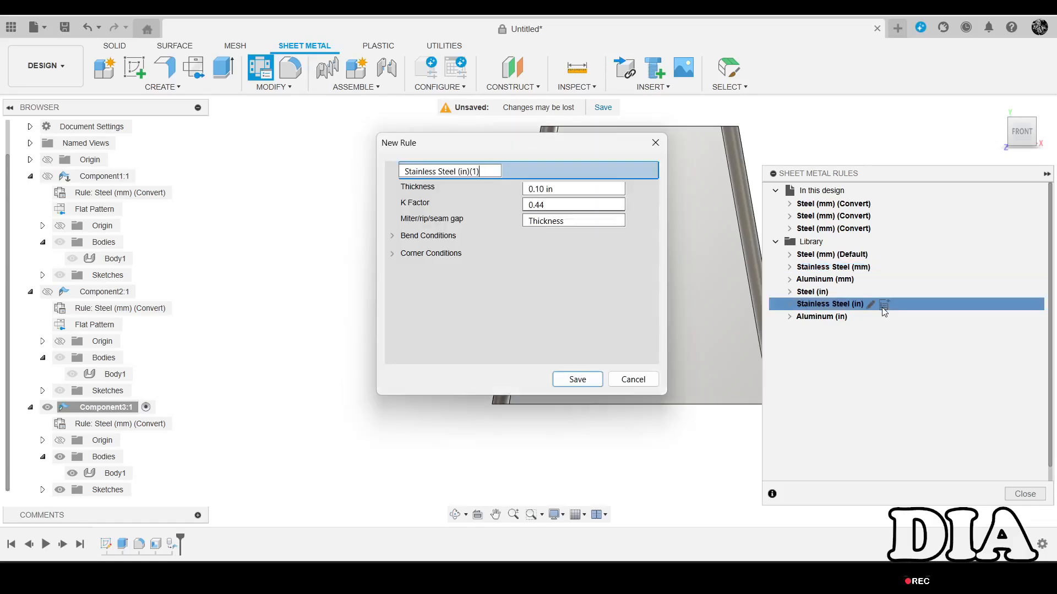
{"action": "left_click", "coordinate": [578, 379]}
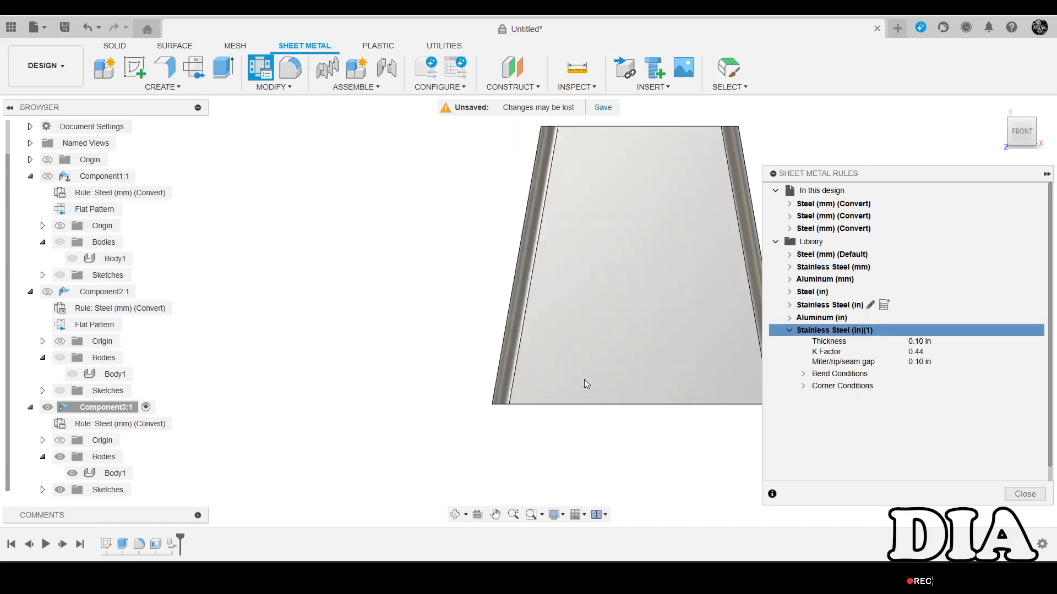
{"action": "left_click", "coordinate": [790, 331]}
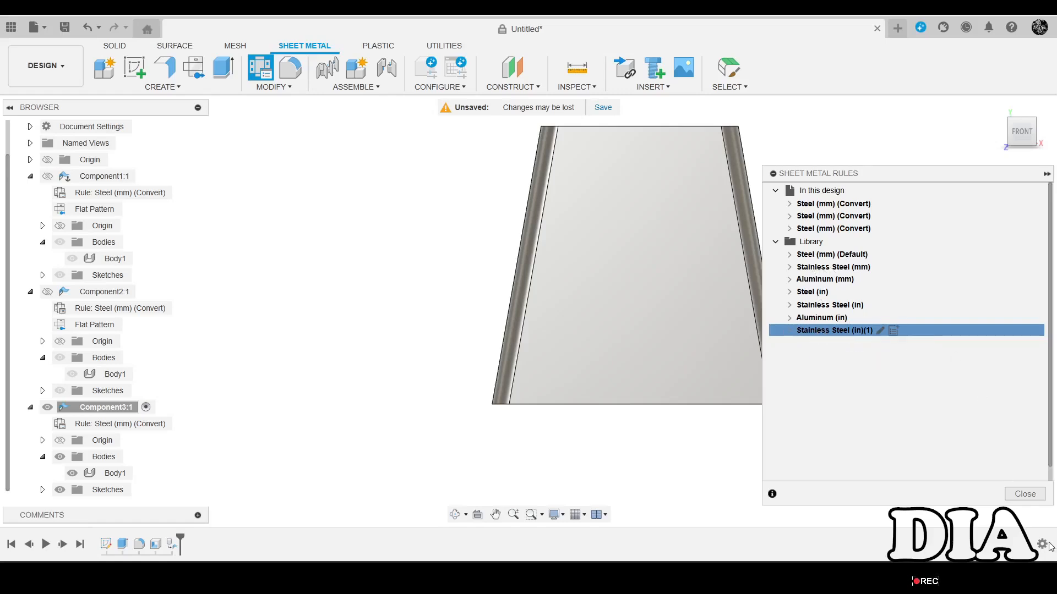
{"action": "left_click", "coordinate": [1026, 493]}
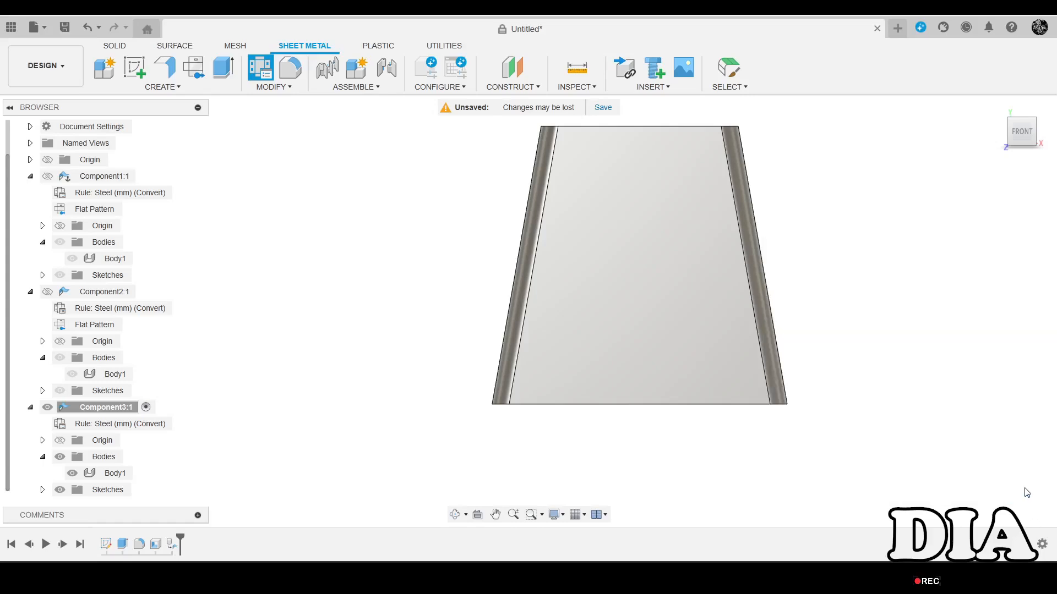
Reopen the sheet metal rules, review the Stainless Steel (in)(1) and Stainless Steel (mm) library rules, and close without making changes.
{"action": "left_click", "coordinate": [278, 85]}
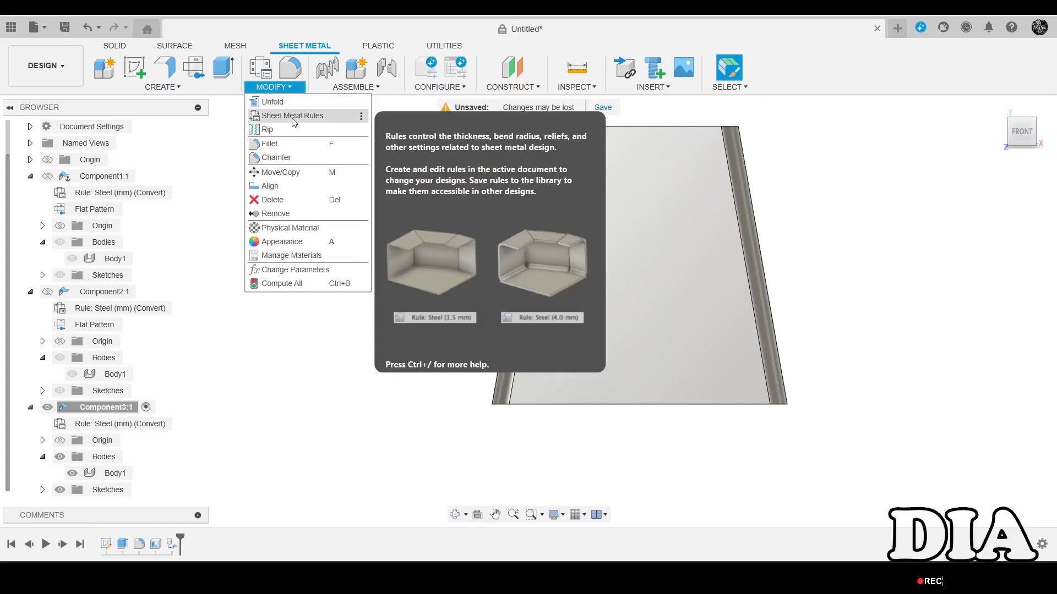
{"action": "left_click", "coordinate": [289, 115]}
{"action": "left_click", "coordinate": [775, 243]}
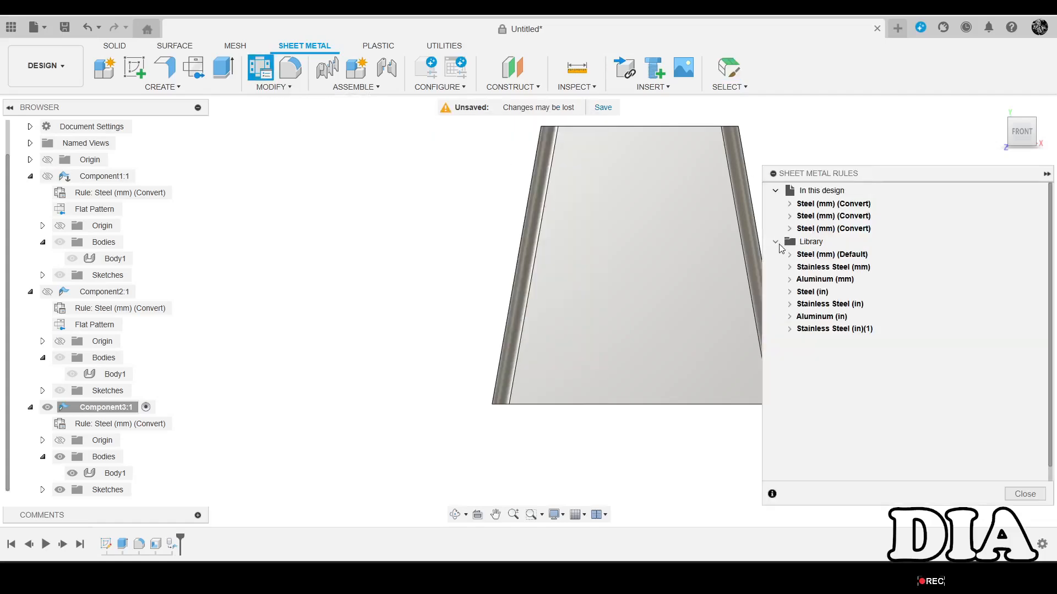
{"action": "left_click", "coordinate": [812, 329]}
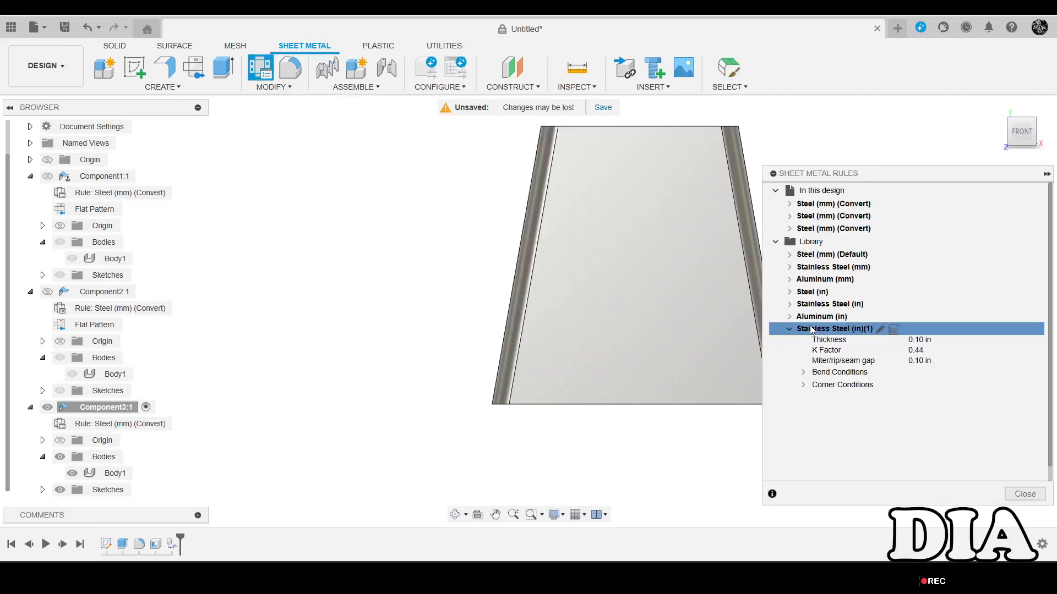
{"action": "left_click", "coordinate": [812, 329]}
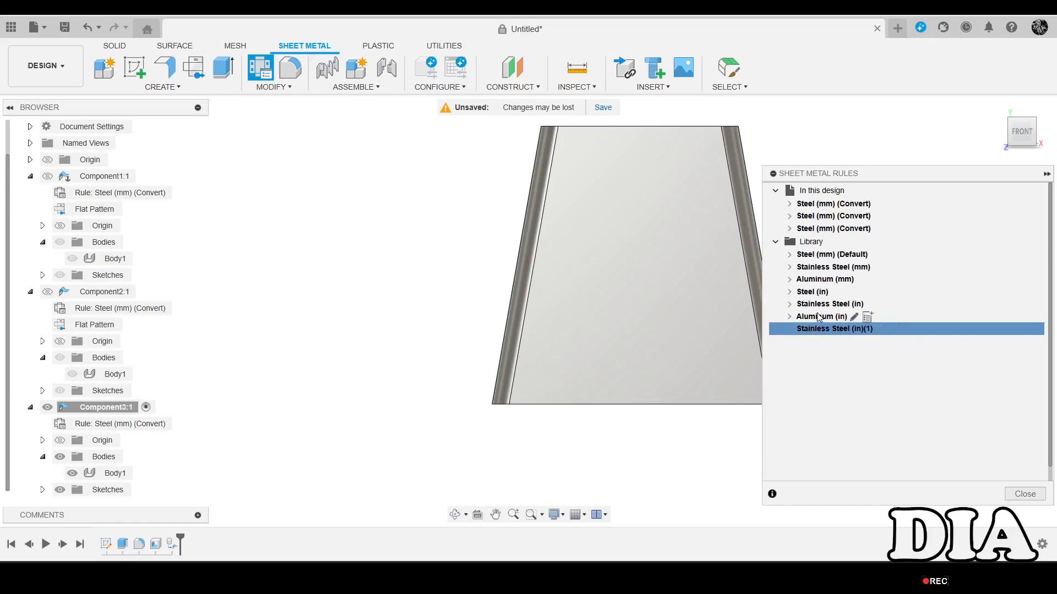
{"action": "left_click", "coordinate": [842, 269]}
{"action": "double_click", "coordinate": [877, 267]}
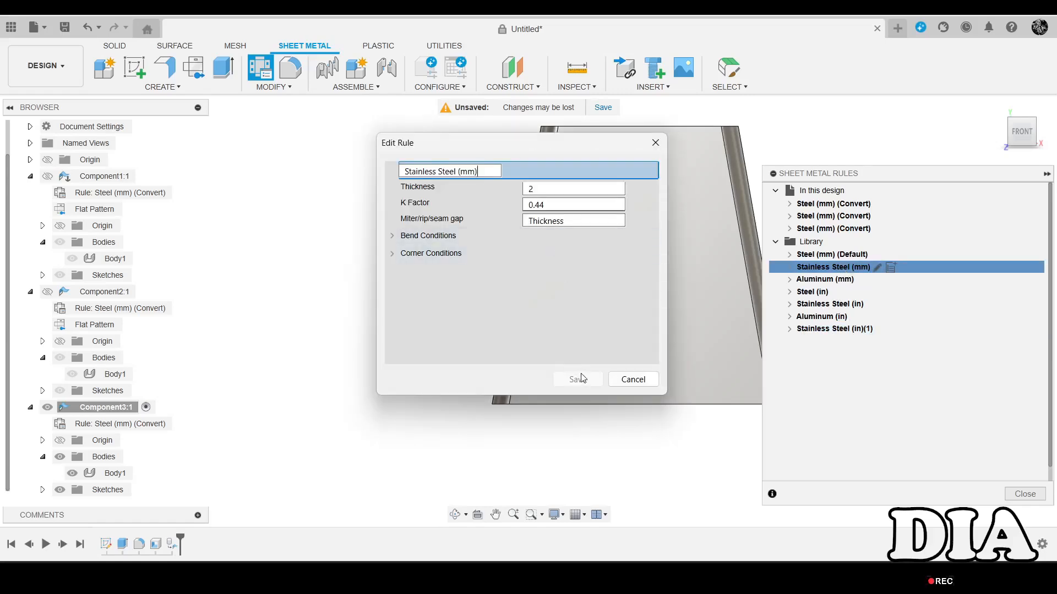
{"action": "left_click", "coordinate": [631, 385]}
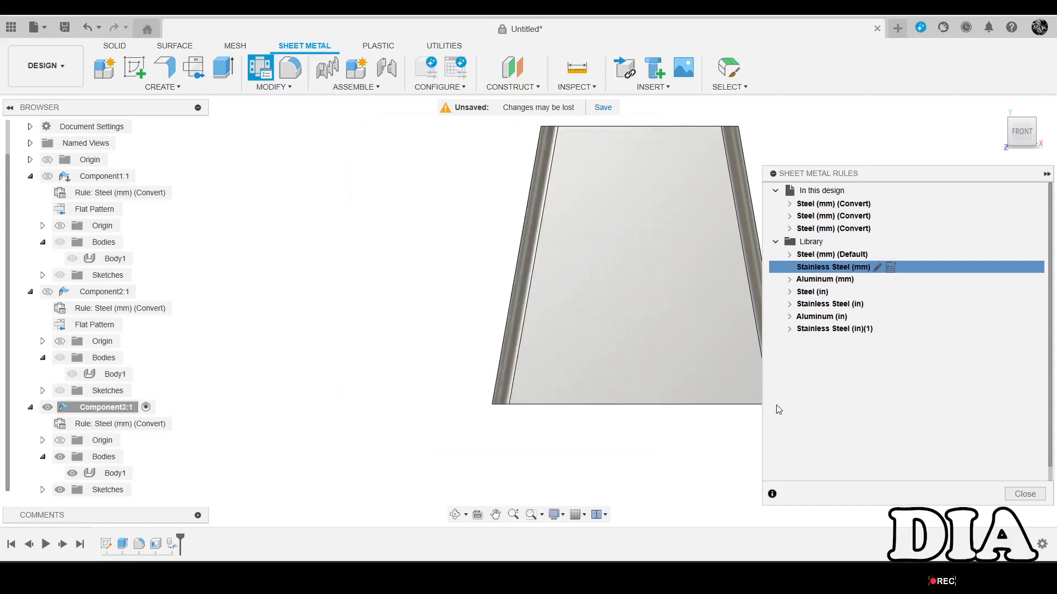
{"action": "left_click", "coordinate": [1018, 498]}
Sketch a rectangle about 41 mm wide on the front plane, from the origin up past the shell's upper edge.
{"action": "scroll", "coordinate": [567, 202], "scroll_direction": "down", "scroll_amount": 3}
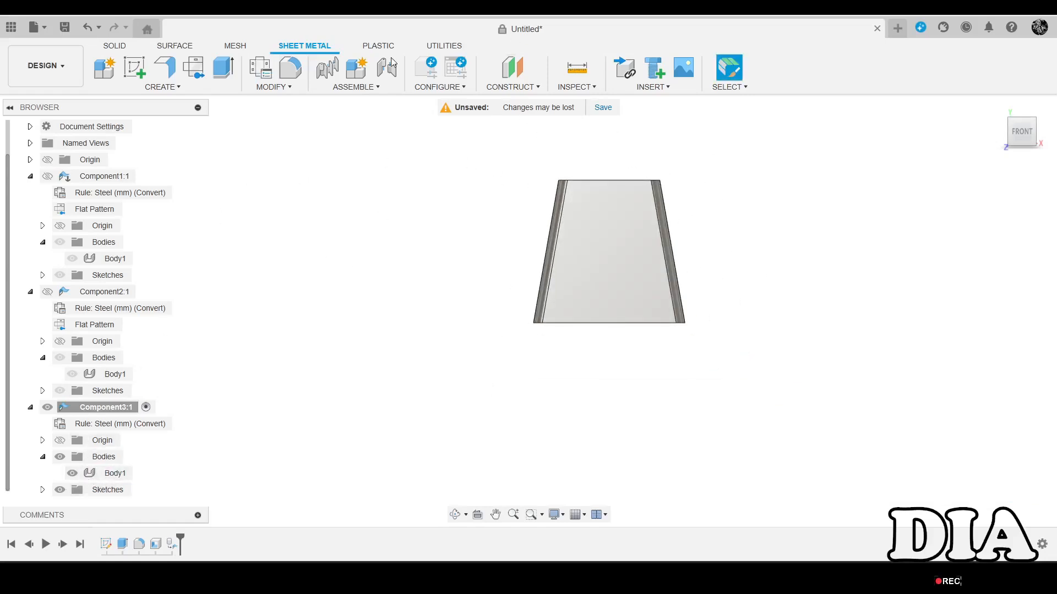
{"action": "left_click", "coordinate": [138, 68]}
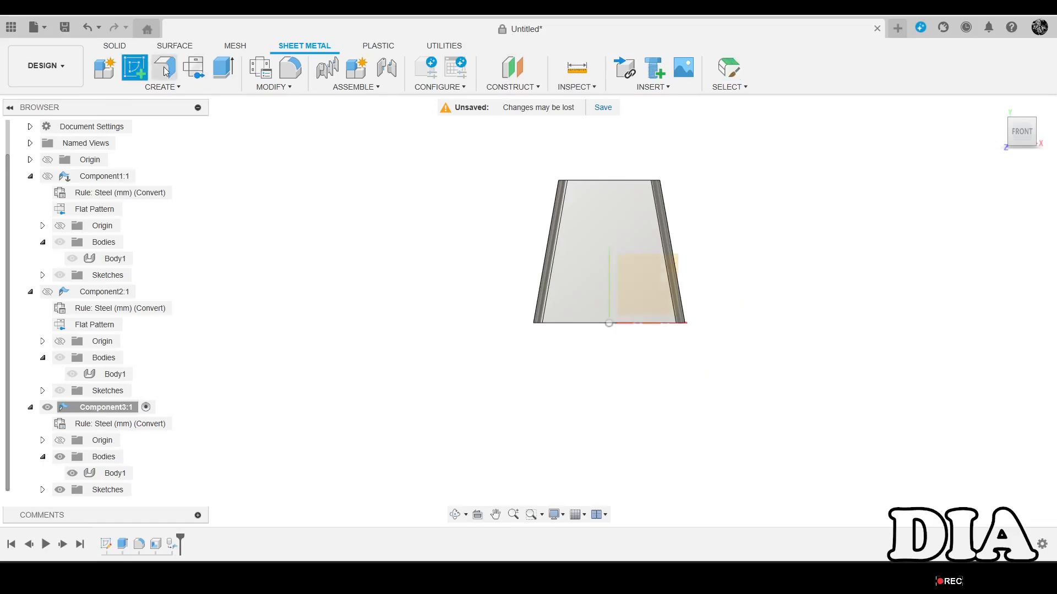
{"action": "scroll", "coordinate": [670, 283], "scroll_direction": "down", "scroll_amount": 4}
{"action": "left_click", "coordinate": [741, 217]}
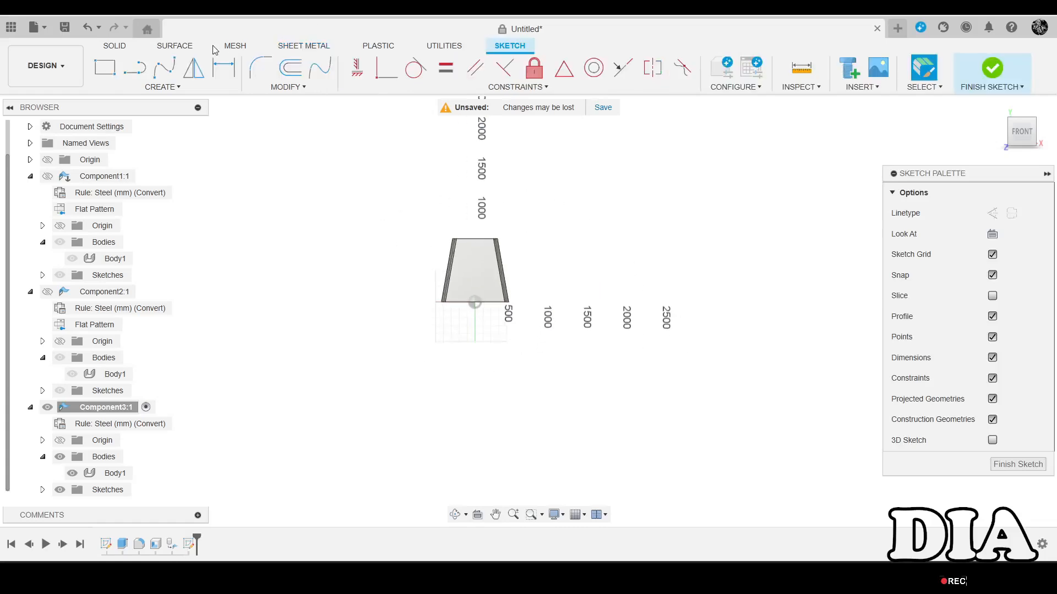
{"action": "left_click", "coordinate": [104, 68]}
{"action": "scroll", "coordinate": [489, 320], "scroll_direction": "up", "scroll_amount": 3}
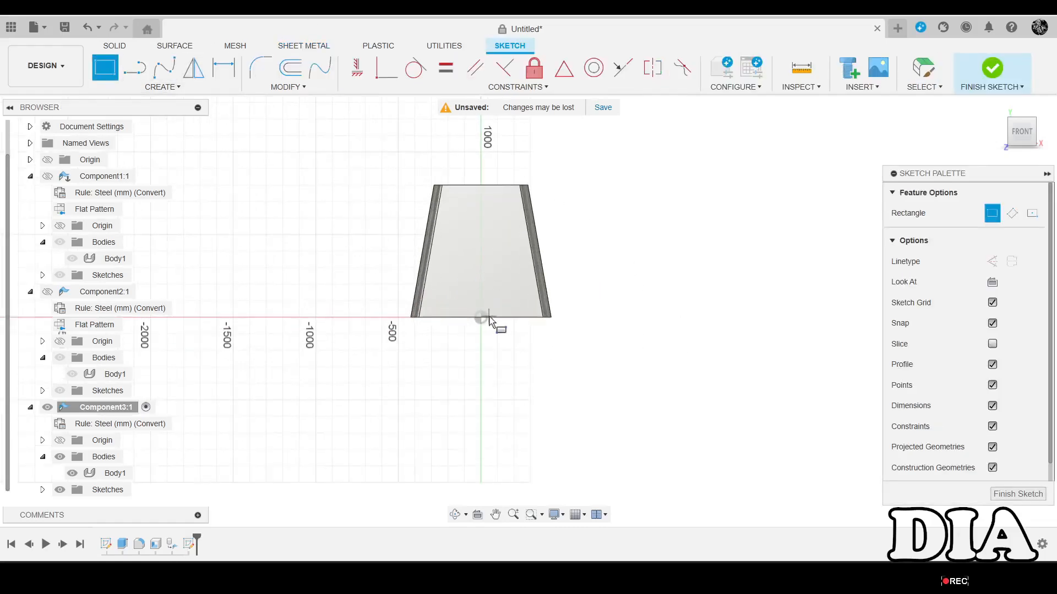
{"action": "left_click", "coordinate": [487, 319]}
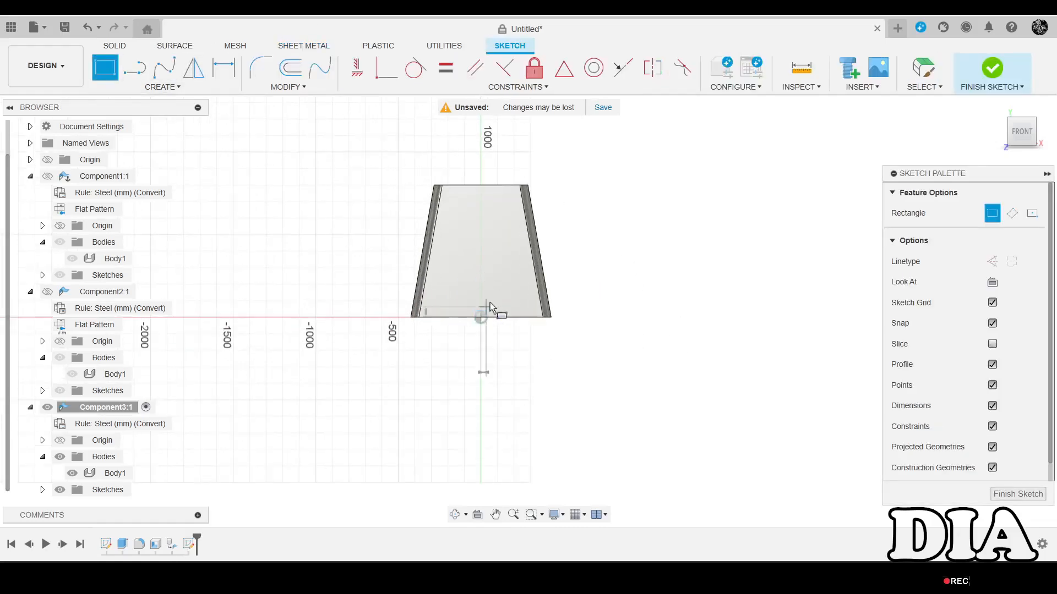
{"action": "left_click", "coordinate": [490, 165]}
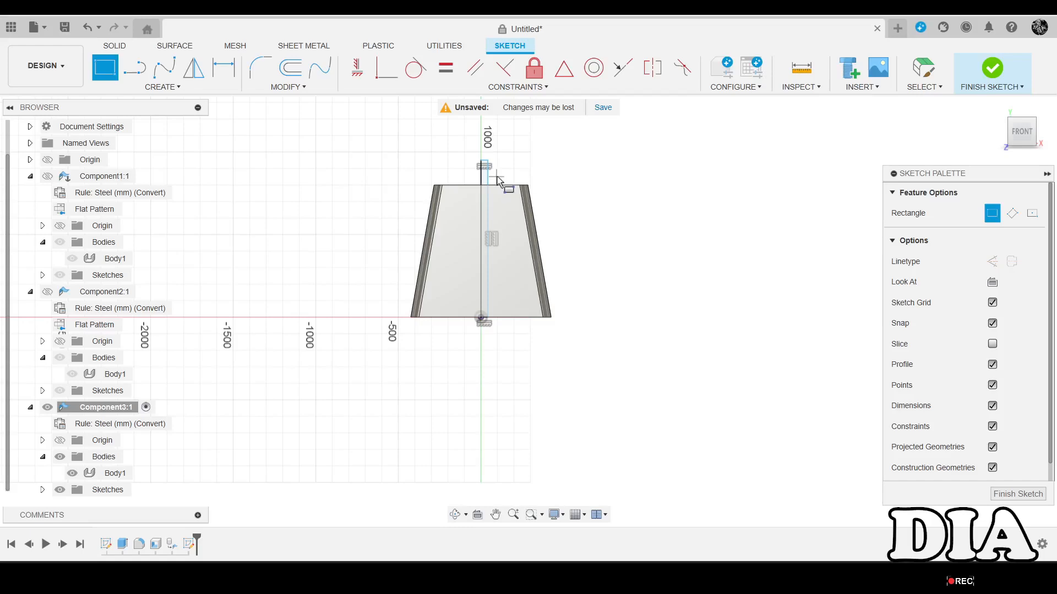
Dimension the width of the tall narrow rectangle to 1 mm.
{"action": "key", "text": "d"}
{"action": "scroll", "coordinate": [490, 176], "scroll_direction": "up", "scroll_amount": 5}
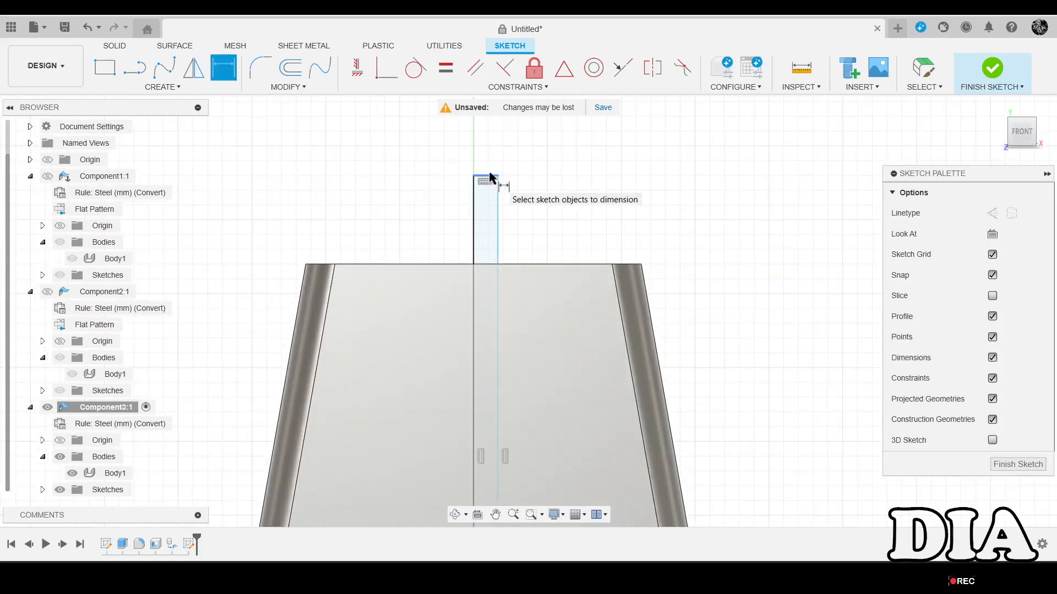
{"action": "left_click", "coordinate": [489, 176]}
{"action": "left_click", "coordinate": [486, 142]}
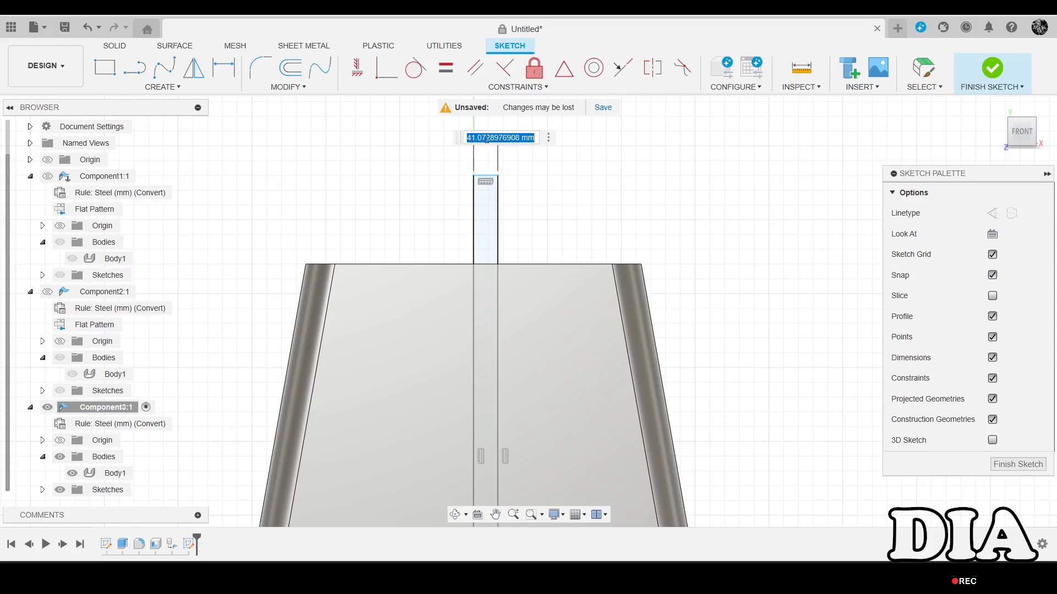
{"action": "type", "text": "1"}
{"action": "key", "text": "Return"}
Extrude the narrow rectangle 350 mm to one side as a cut through the shell's front wall.
{"action": "scroll", "coordinate": [489, 258], "scroll_direction": "up", "scroll_amount": 3}
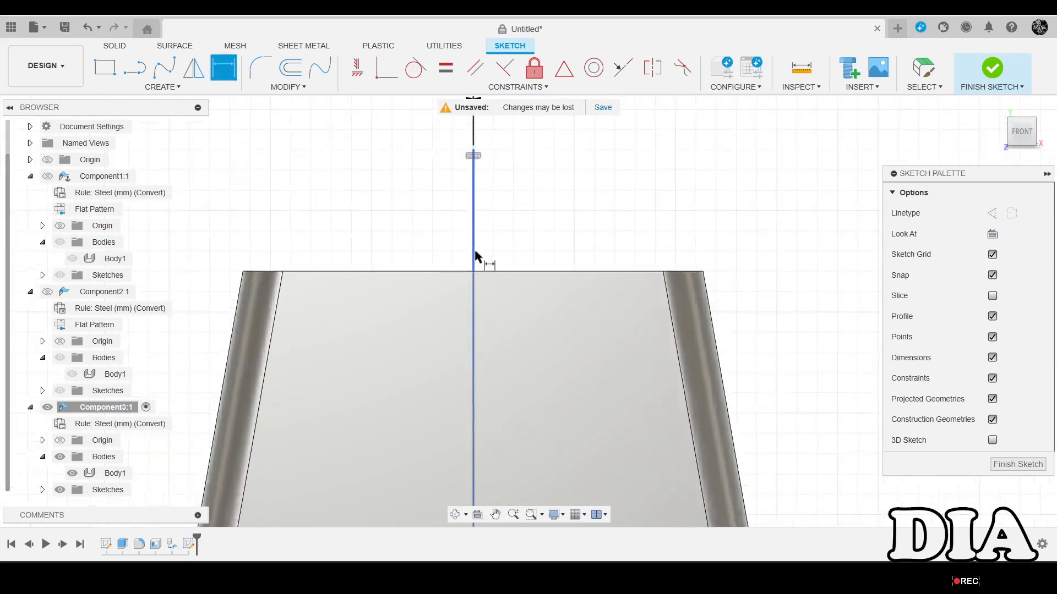
{"action": "scroll", "coordinate": [494, 242], "scroll_direction": "up", "scroll_amount": 2}
{"action": "middle_click_drag", "start_coordinate": [520, 201], "coordinate": [470, 140], "text": "shift"}
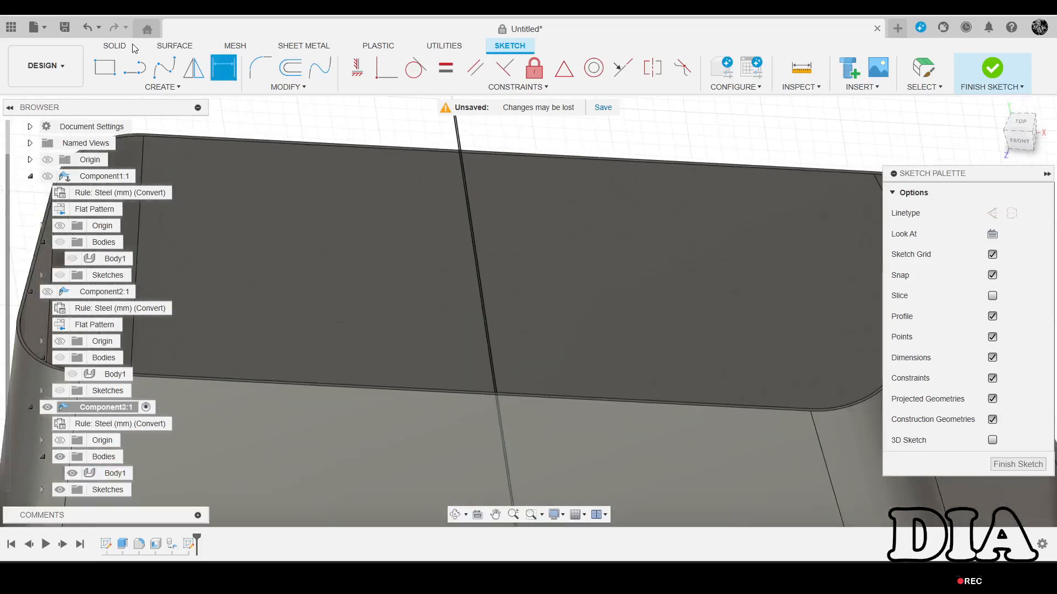
{"action": "left_click", "coordinate": [115, 47]}
{"action": "left_click", "coordinate": [135, 68]}
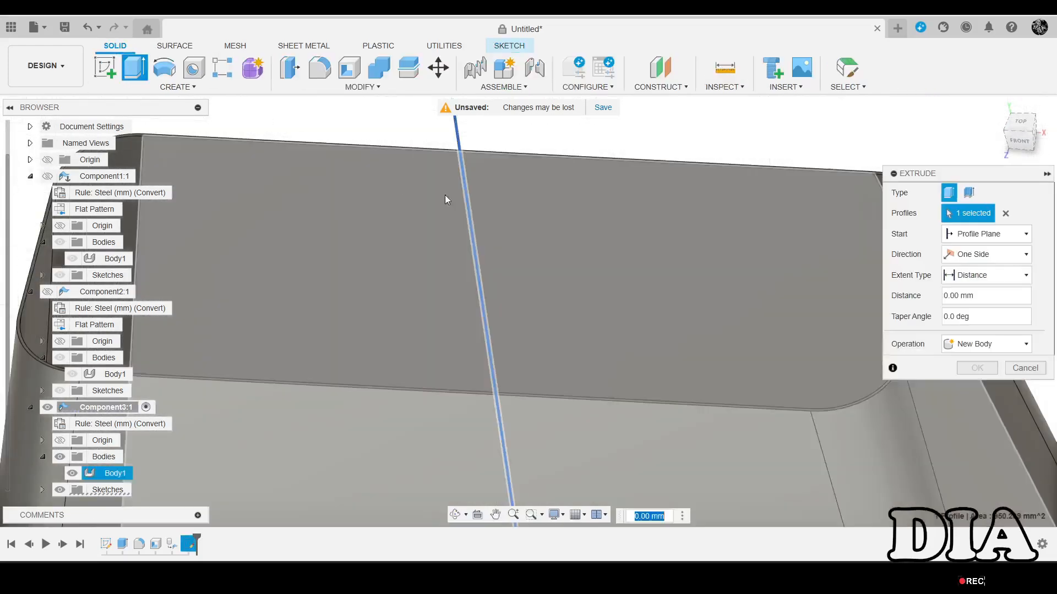
{"action": "middle_click_drag", "start_coordinate": [388, 300], "coordinate": [357, 300], "text": "shift"}
{"action": "scroll", "coordinate": [435, 266], "scroll_direction": "down", "scroll_amount": 5}
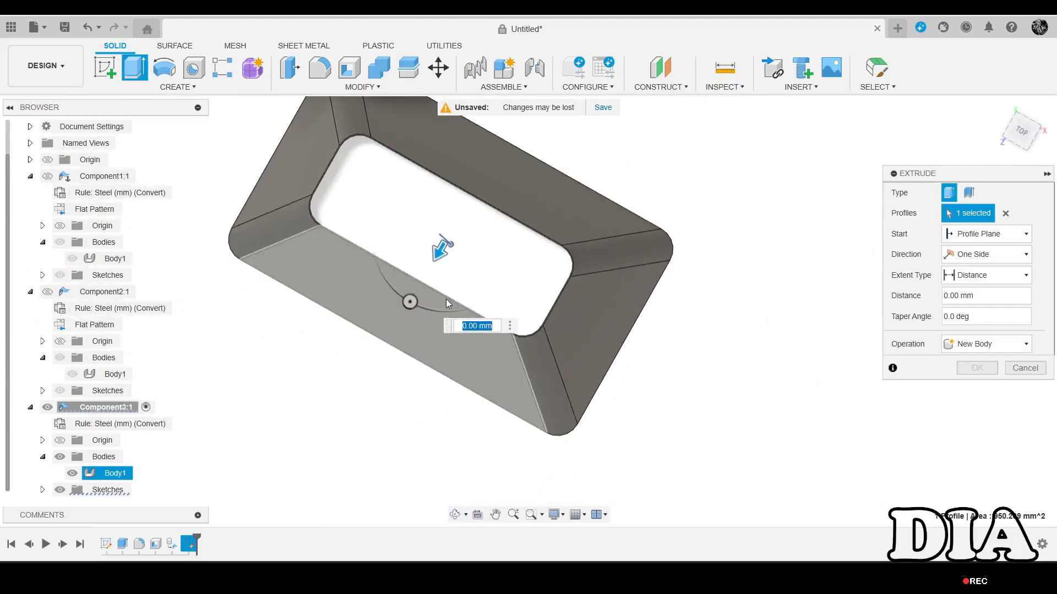
{"action": "left_click_drag", "start_coordinate": [441, 248], "coordinate": [371, 390]}
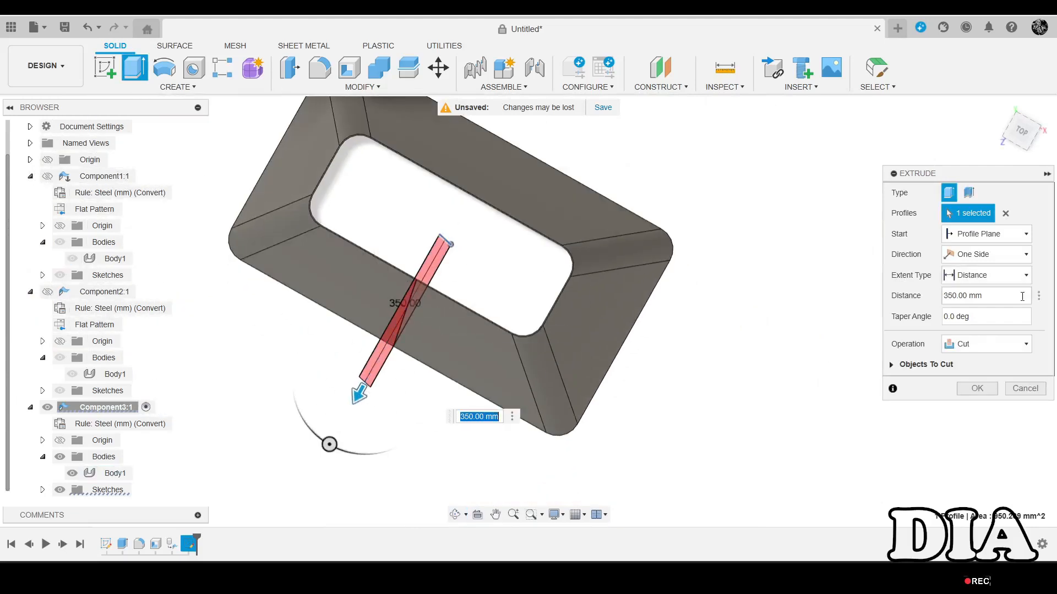
{"action": "left_click", "coordinate": [977, 395]}
Create a flat pattern of the slit shell with the flat front face beside the slit as stationary face, and finish the flat pattern.
{"action": "scroll", "coordinate": [427, 312], "scroll_direction": "up", "scroll_amount": 8}
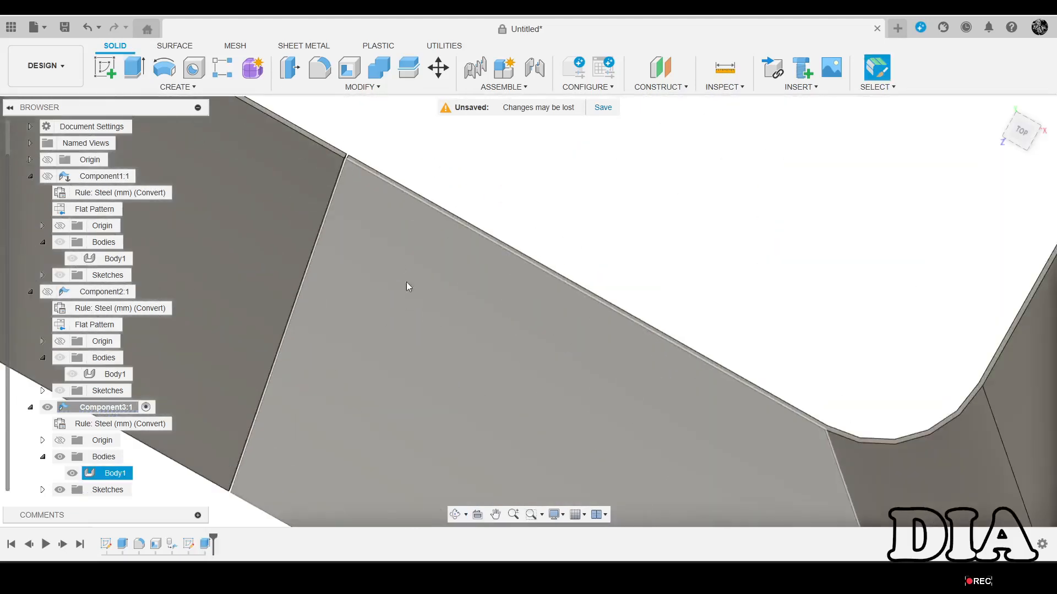
{"action": "middle_click_drag", "start_coordinate": [365, 240], "coordinate": [531, 187], "text": "shift"}
{"action": "scroll", "coordinate": [512, 179], "scroll_direction": "up", "scroll_amount": 10}
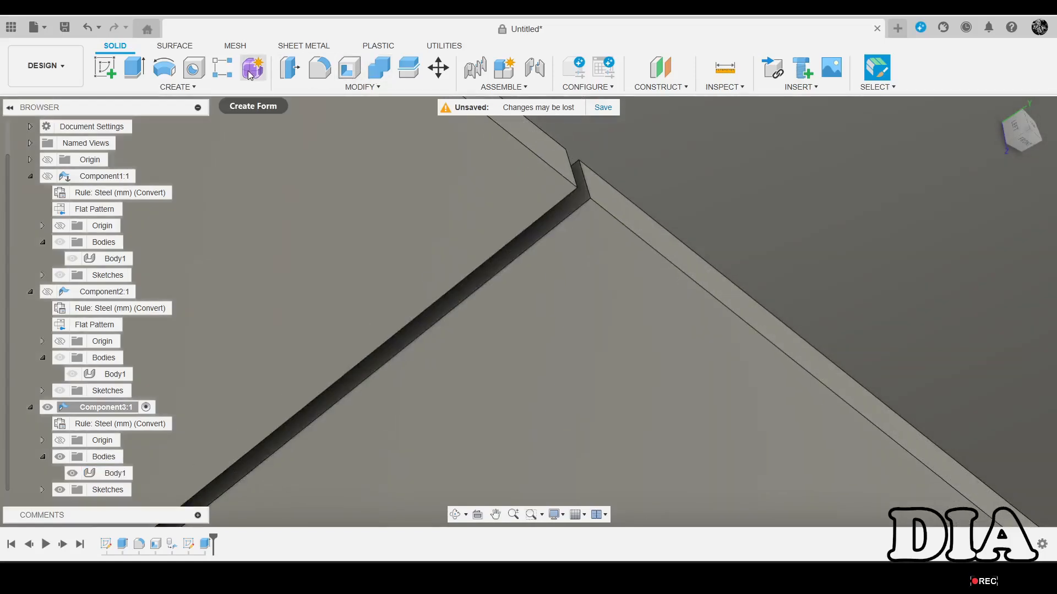
{"action": "left_click", "coordinate": [272, 48]}
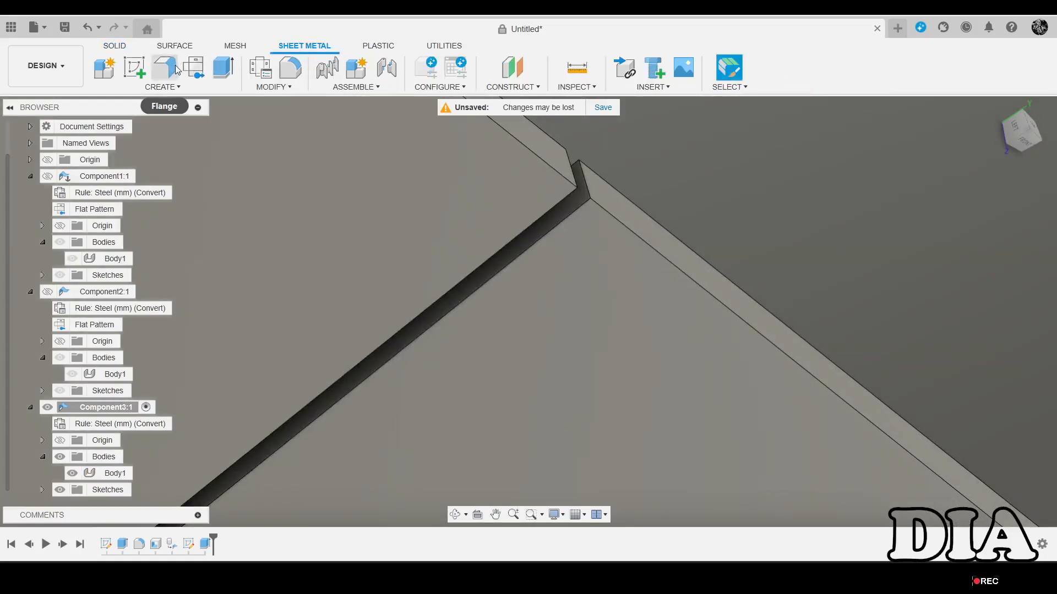
{"action": "left_click", "coordinate": [194, 68]}
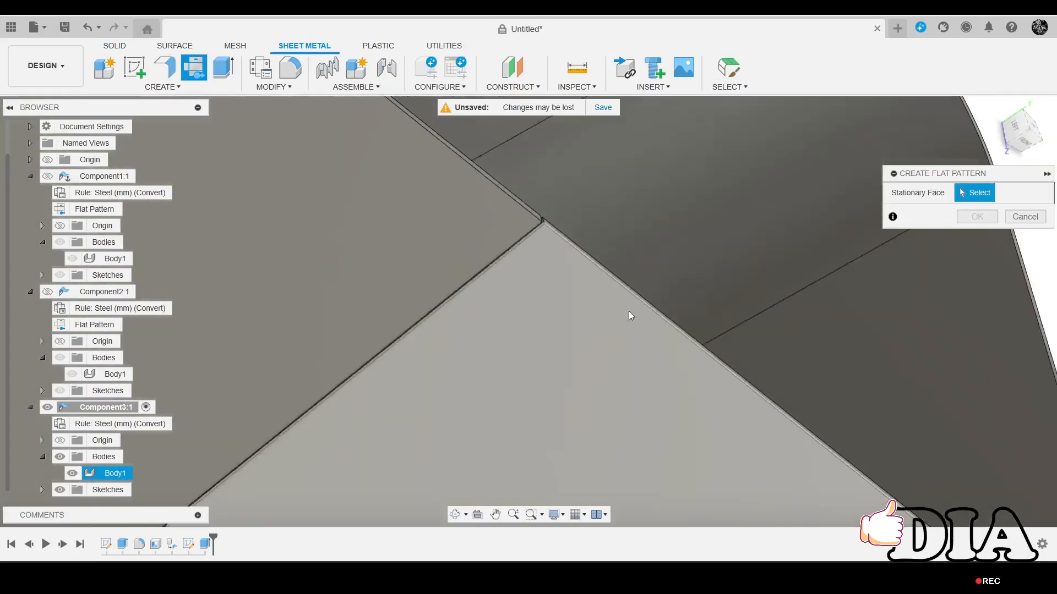
{"action": "left_click", "coordinate": [606, 398]}
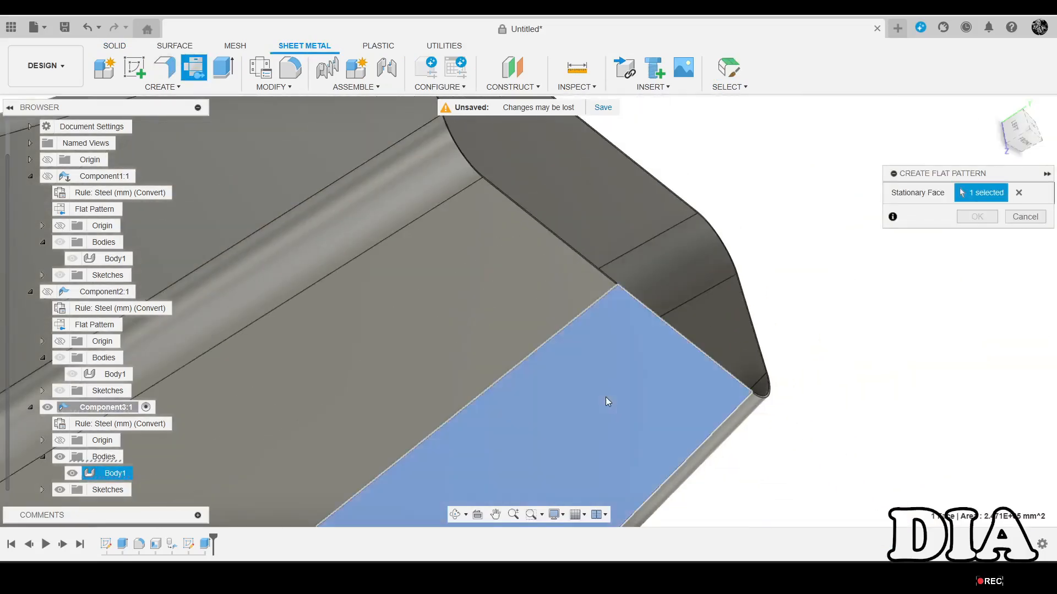
{"action": "left_click", "coordinate": [973, 220]}
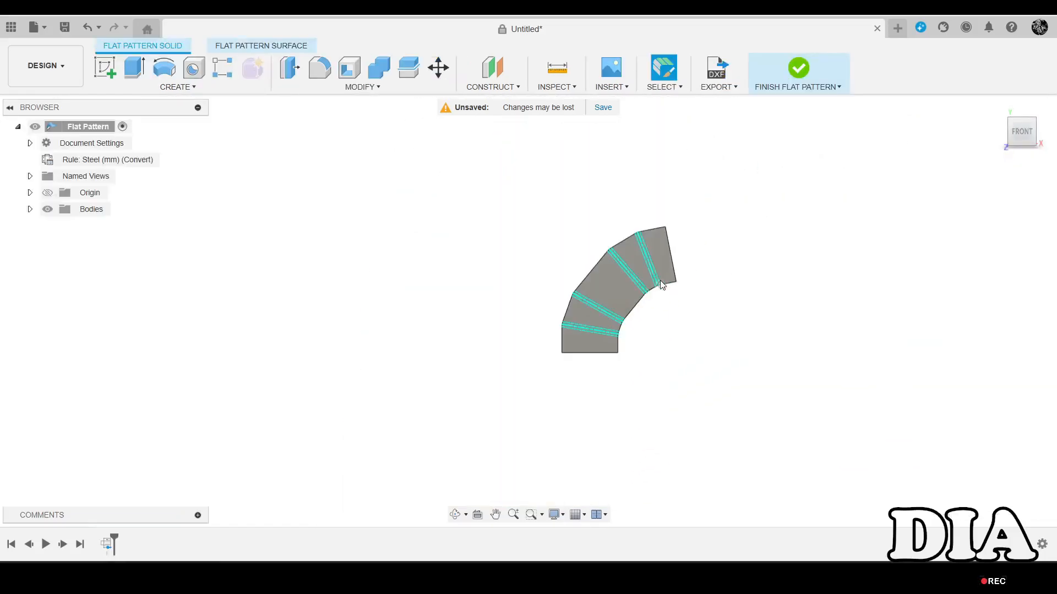
{"action": "scroll", "coordinate": [611, 264], "scroll_direction": "up", "scroll_amount": 5}
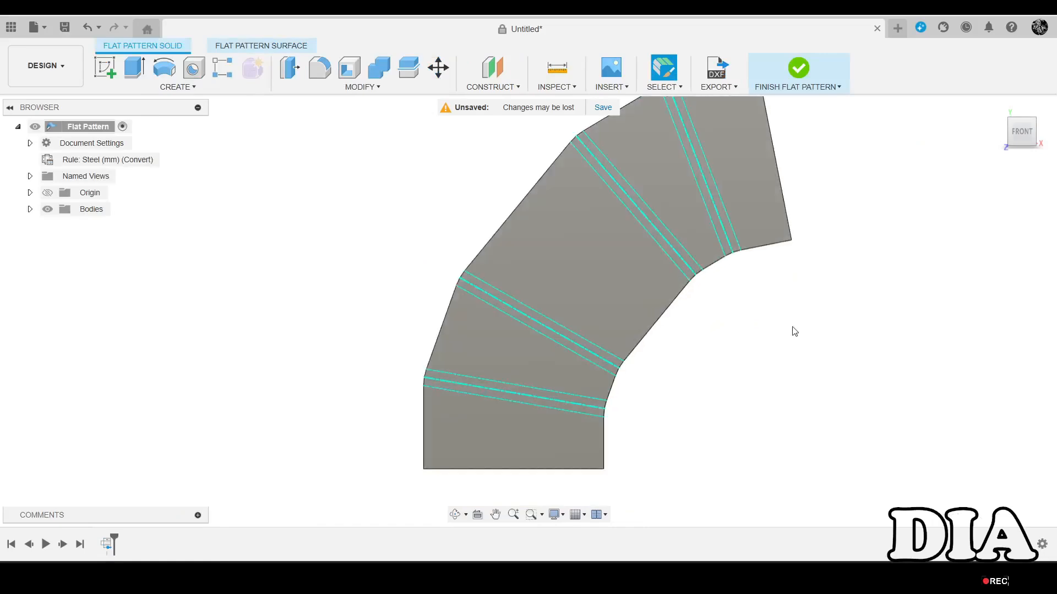
{"action": "scroll", "coordinate": [793, 331], "scroll_direction": "down", "scroll_amount": 3}
{"action": "scroll", "coordinate": [809, 231], "scroll_direction": "up", "scroll_amount": 2}
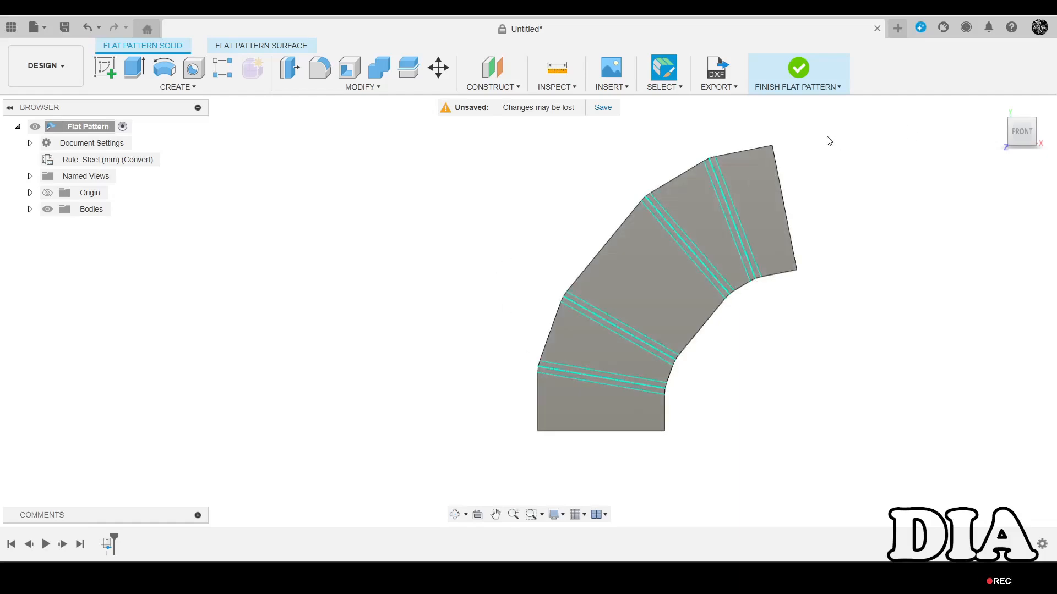
{"action": "left_click", "coordinate": [799, 69]}
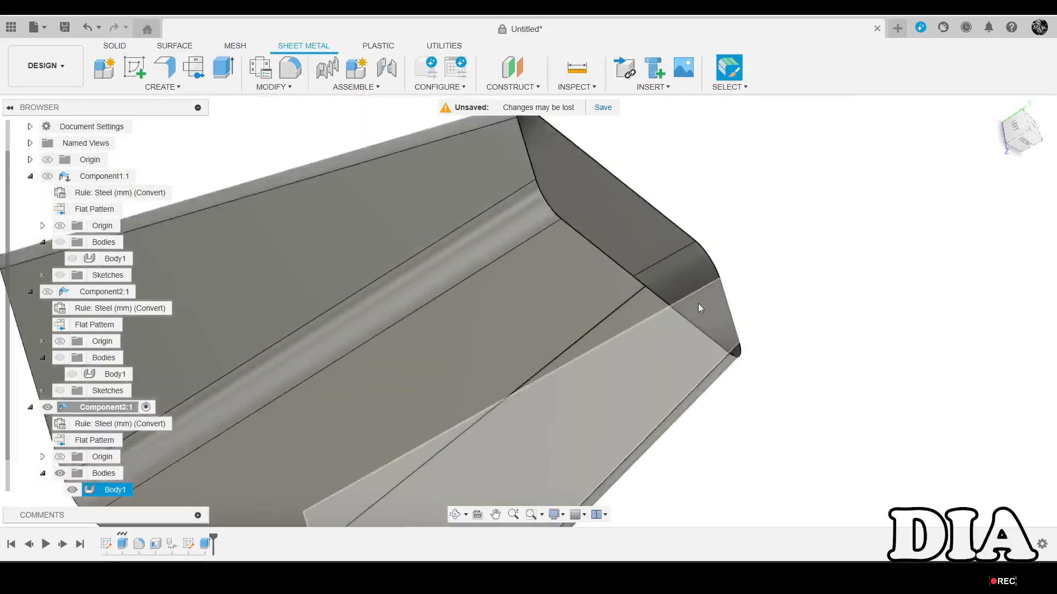
Examine the folded tapered shell and its slit from above, from inside and from the front.
{"action": "scroll", "coordinate": [716, 284], "scroll_direction": "down", "scroll_amount": 4}
{"action": "middle_click_drag", "start_coordinate": [745, 264], "coordinate": [682, 269], "text": "shift"}
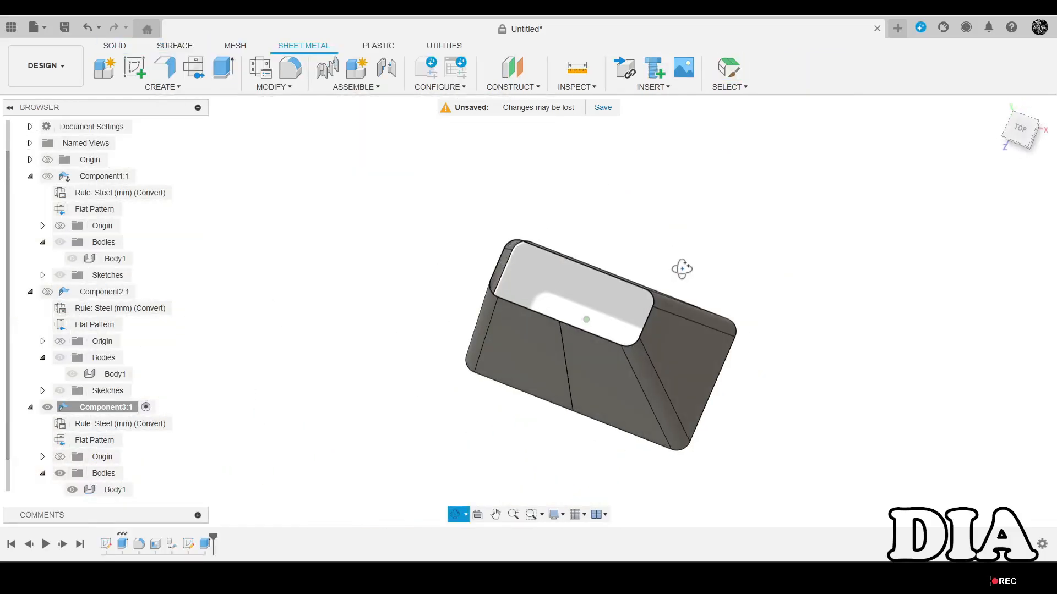
{"action": "scroll", "coordinate": [515, 273], "scroll_direction": "up", "scroll_amount": 3}
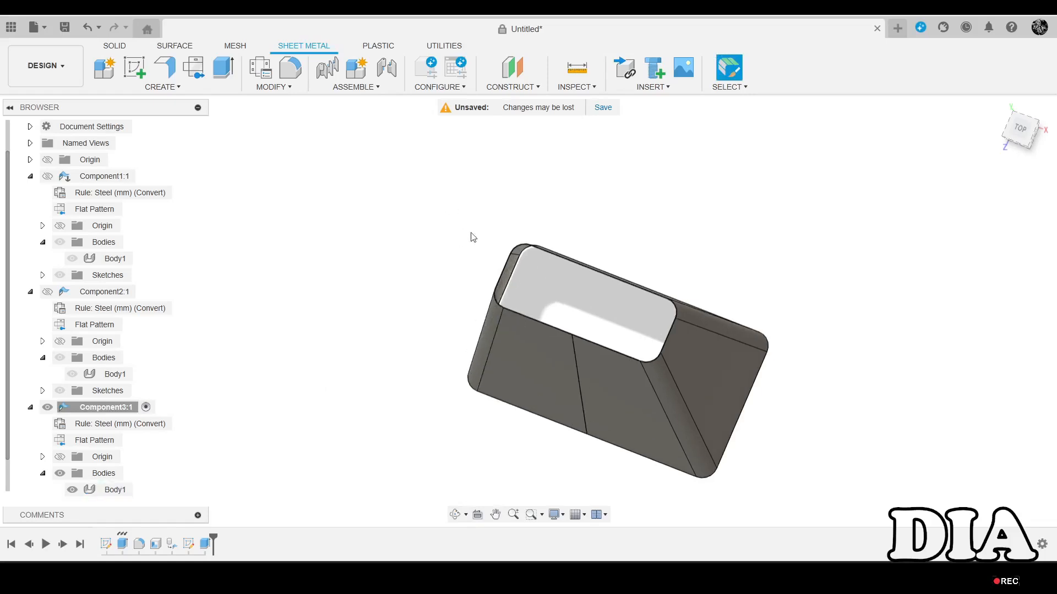
{"action": "scroll", "coordinate": [563, 297], "scroll_direction": "up", "scroll_amount": 2}
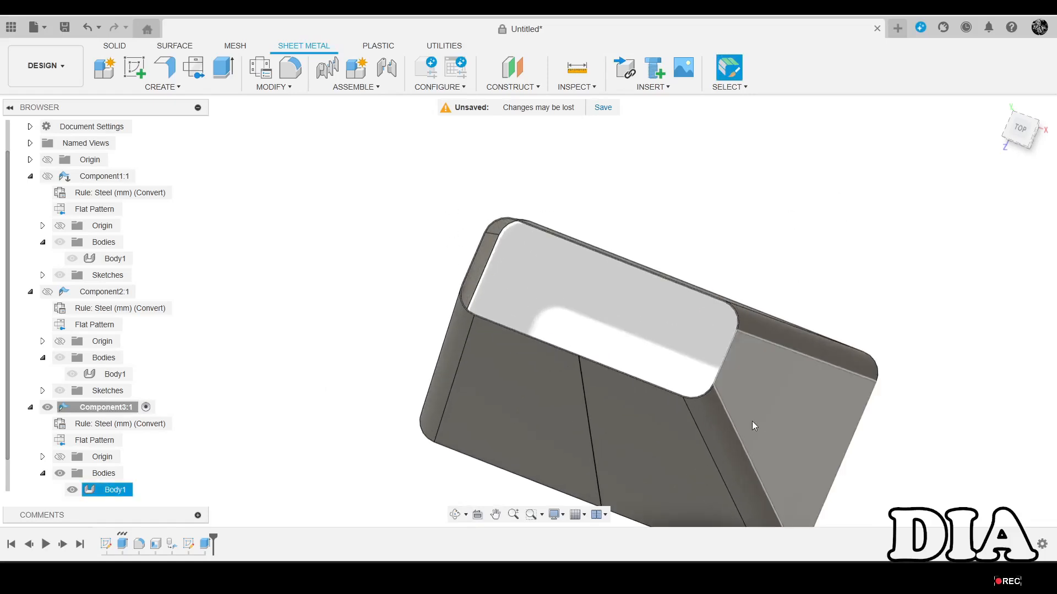
{"action": "scroll", "coordinate": [674, 322], "scroll_direction": "down", "scroll_amount": 4}
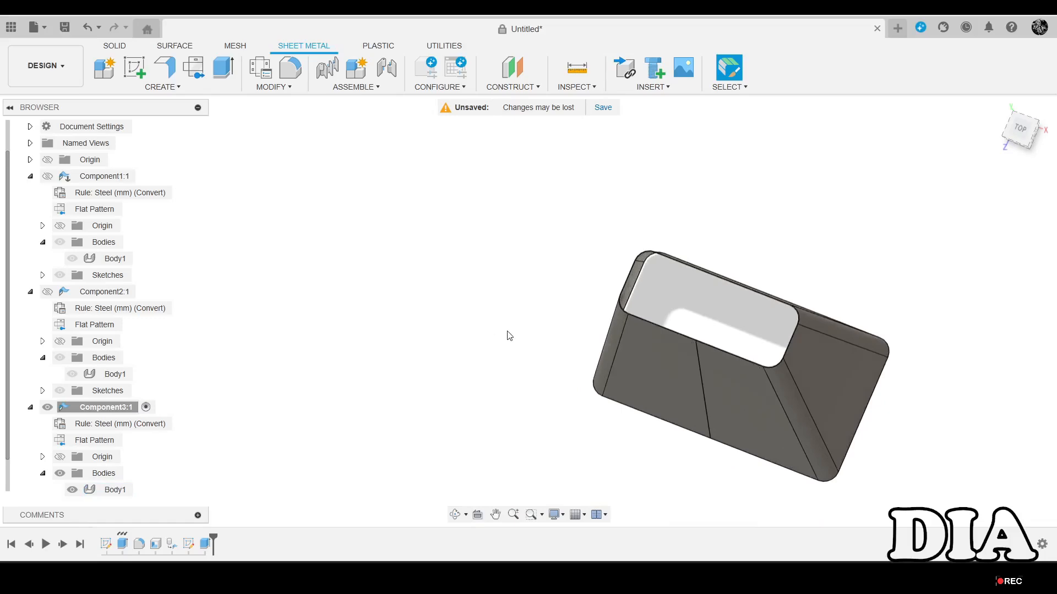
{"action": "middle_click_drag", "start_coordinate": [520, 369], "coordinate": [679, 251], "text": "shift"}
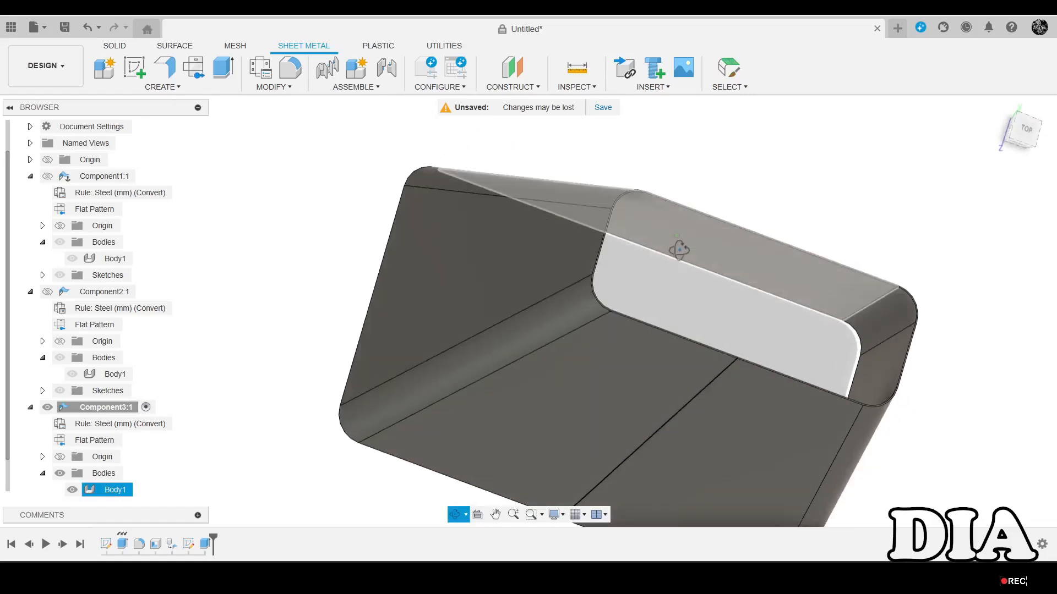
{"action": "key", "text": "Escape"}
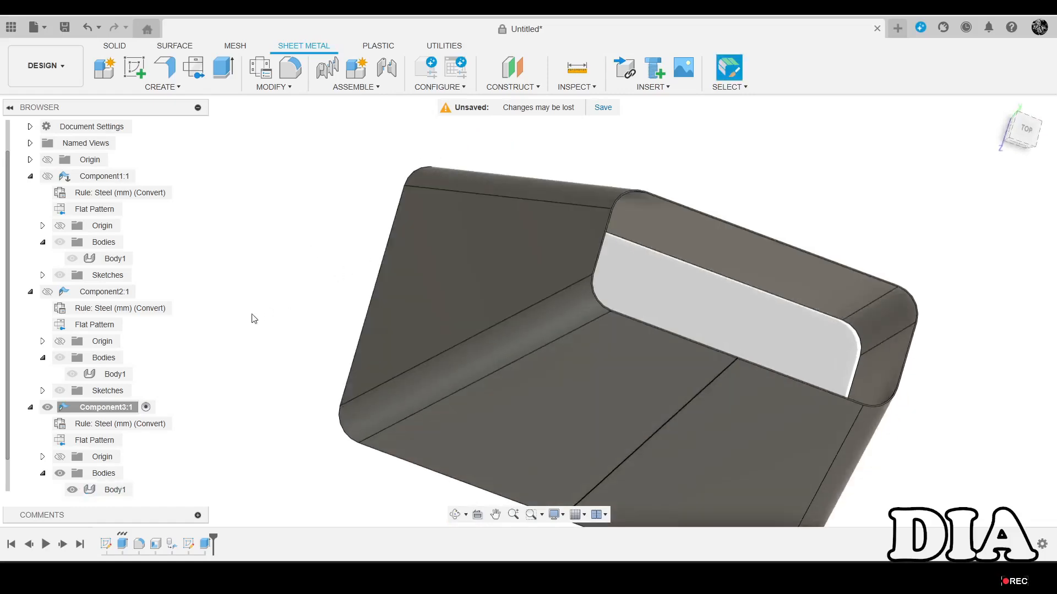
{"action": "middle_click_drag", "start_coordinate": [606, 248], "coordinate": [941, 188], "text": "shift"}
{"action": "key", "text": "Escape"}
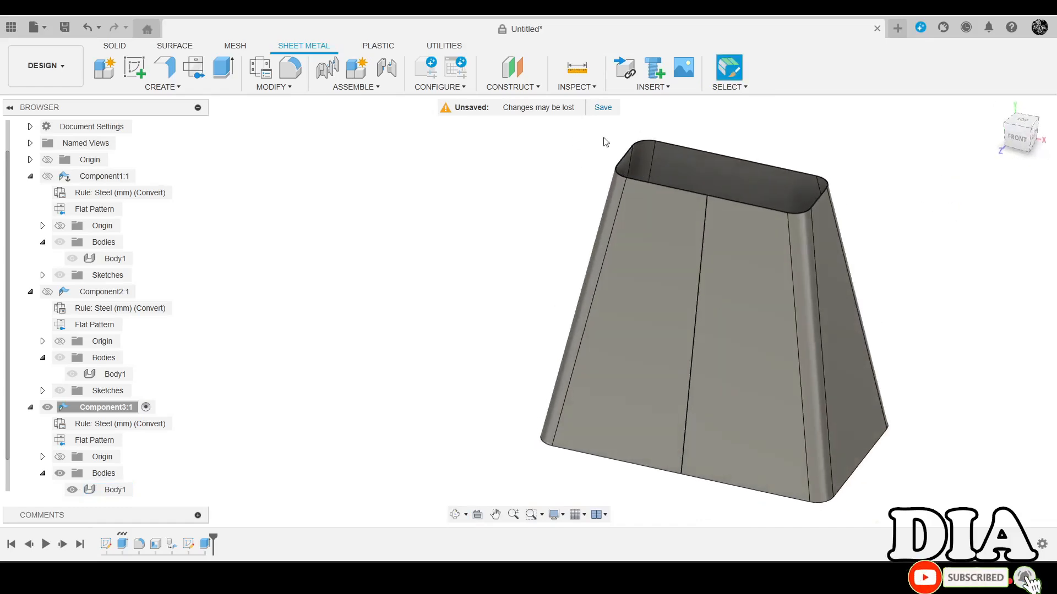